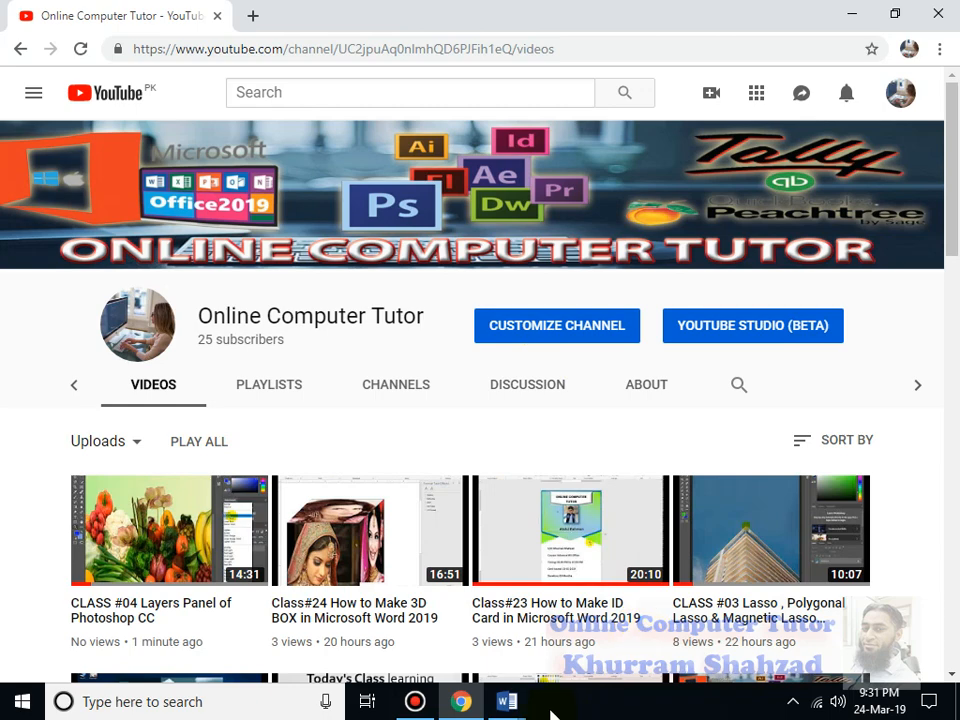
- Switch to the blank Word document and set its paper size to A4
mouse_move(528, 712)
click(561, 638)
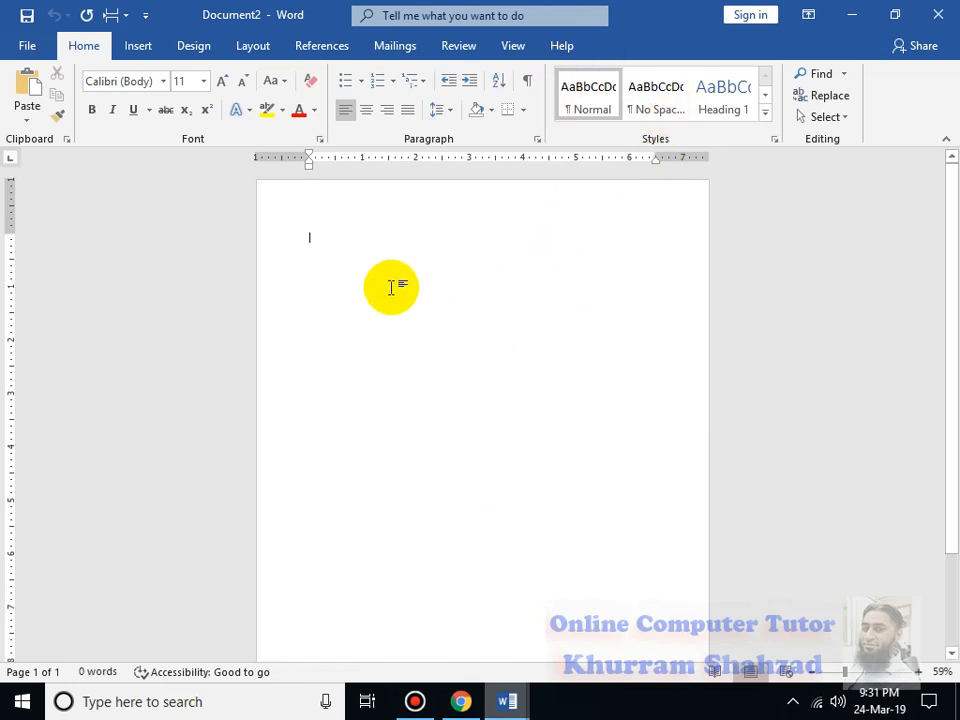
click(253, 47)
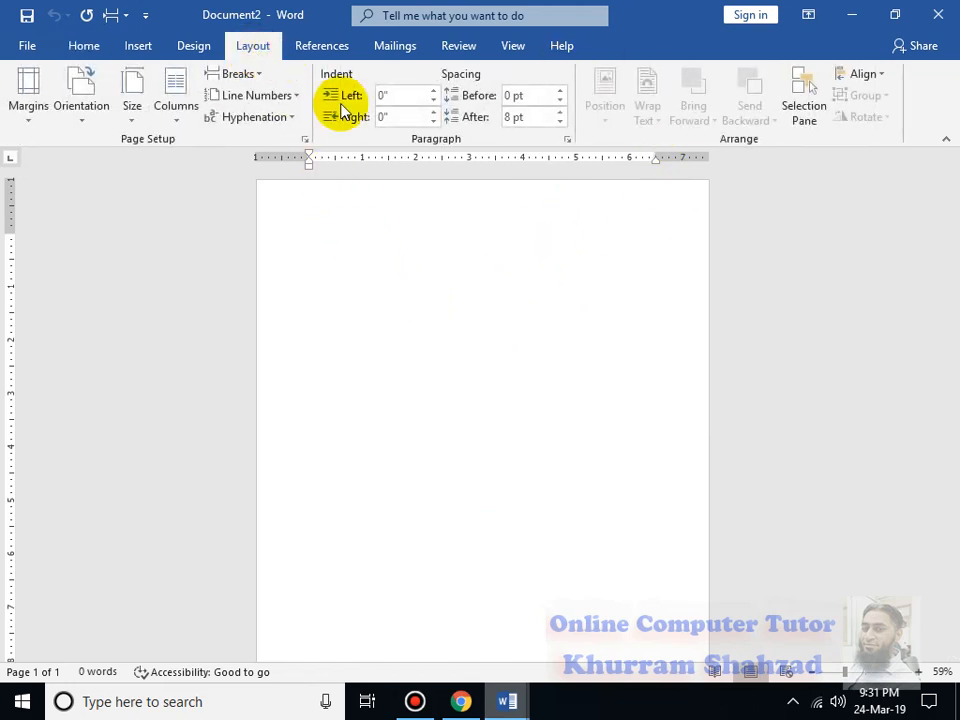
click(130, 106)
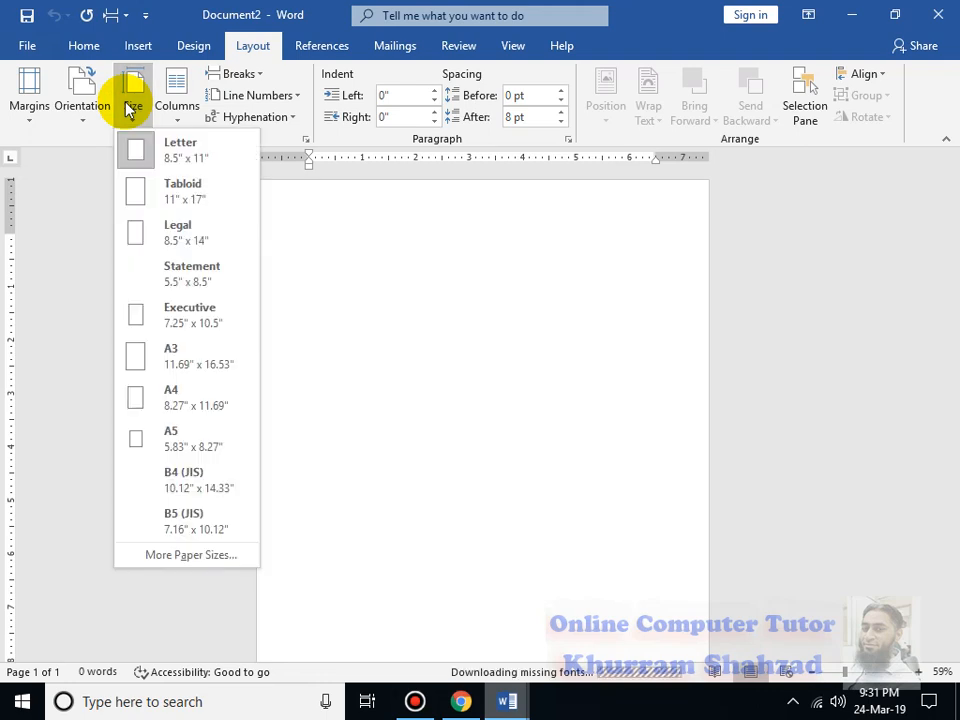
click(209, 396)
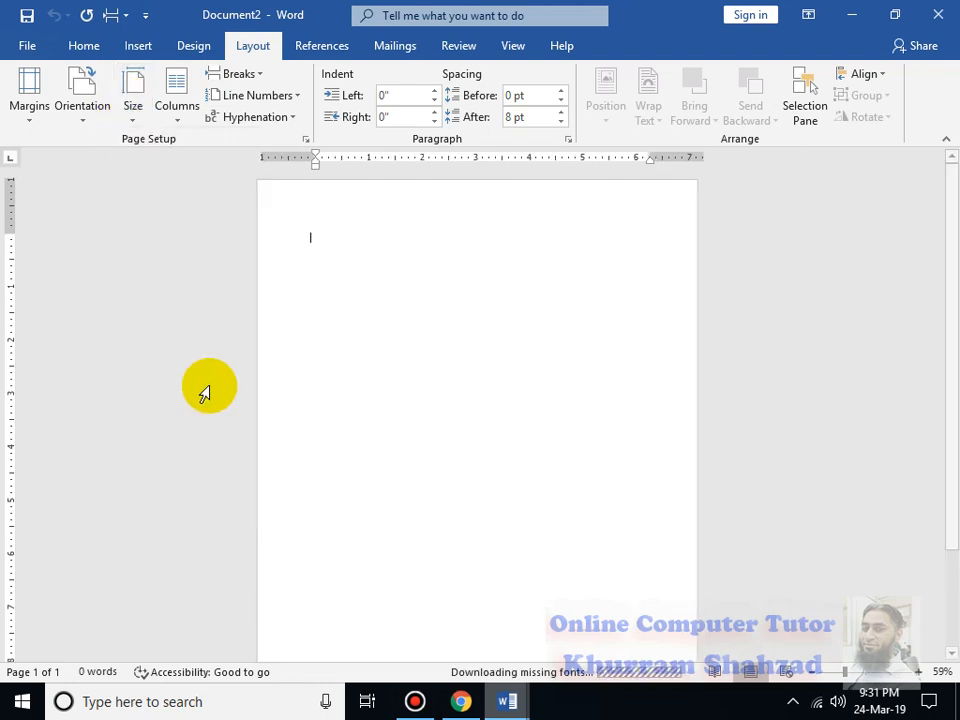
- Apply the last custom margin setting of 0.5" on all four sides of the page
click(87, 131)
click(36, 112)
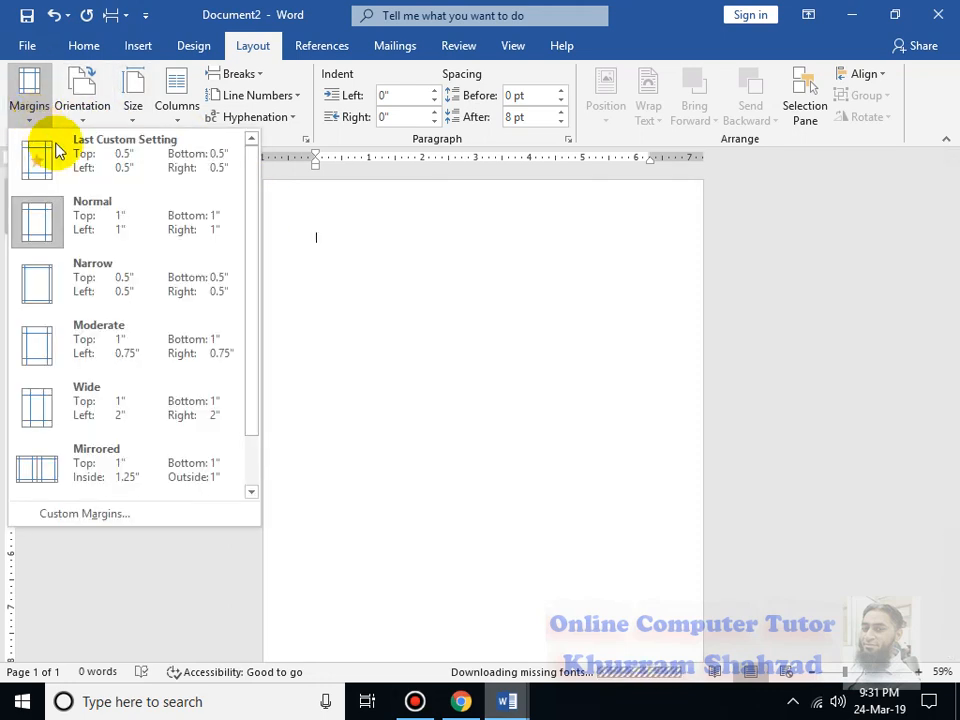
click(126, 154)
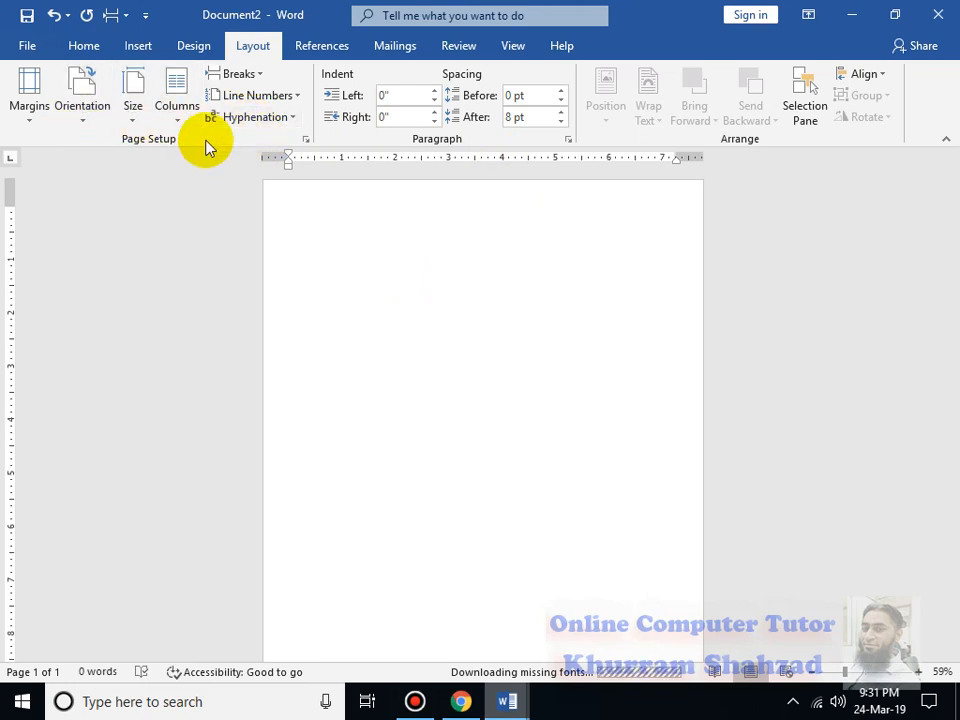
- Set the top and bottom page margins to 0.3" and slightly reduce the left and right margins
click(305, 139)
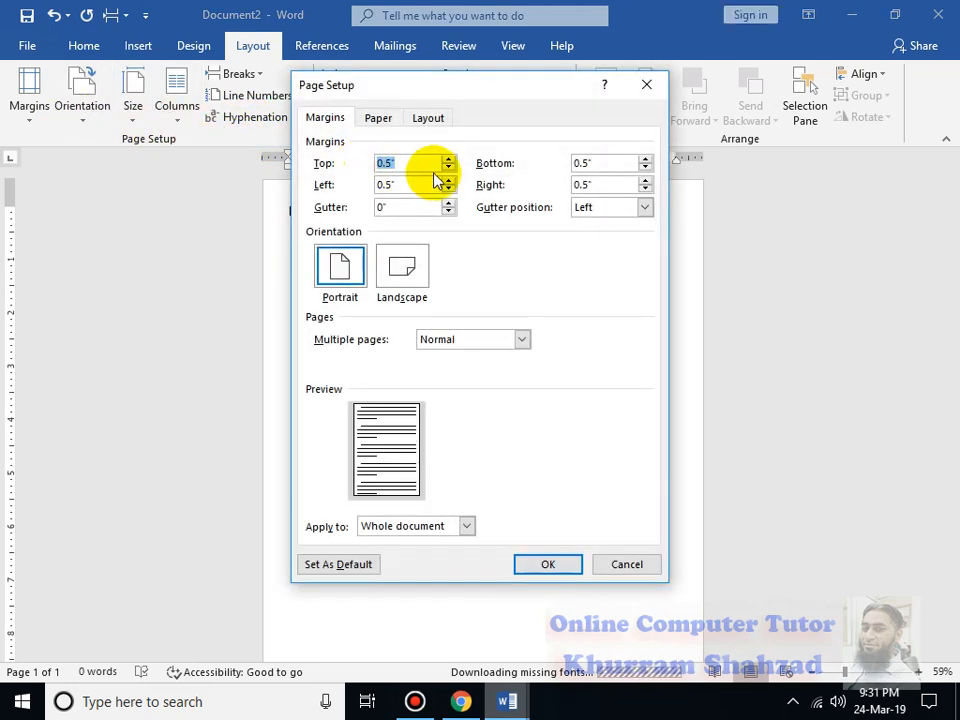
click(450, 168)
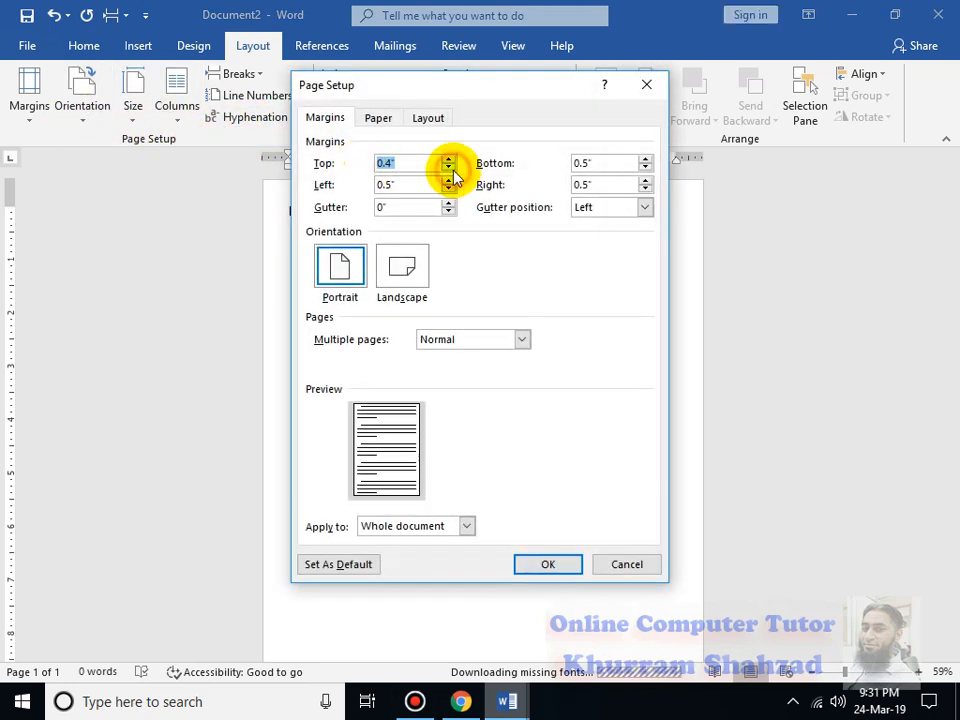
click(645, 158)
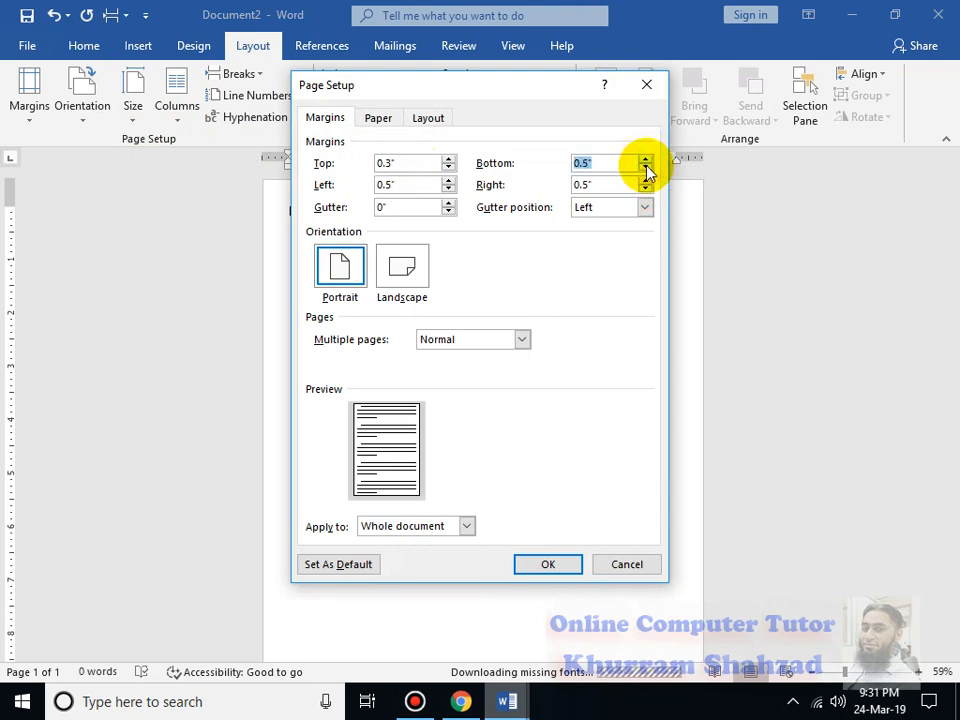
click(651, 200)
click(651, 199)
click(651, 194)
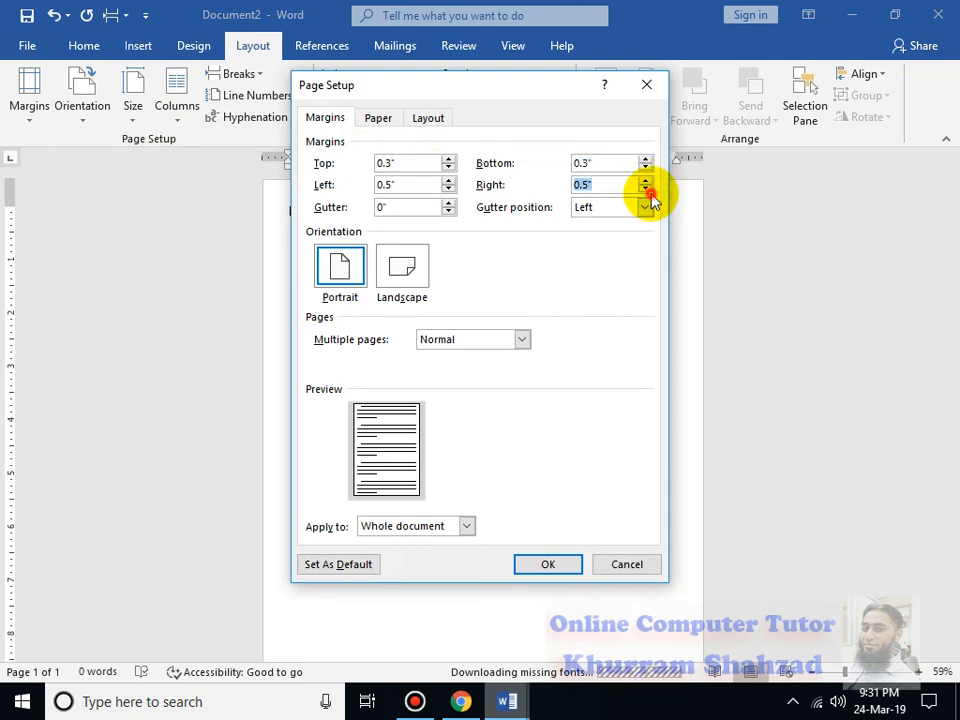
click(448, 189)
click(541, 565)
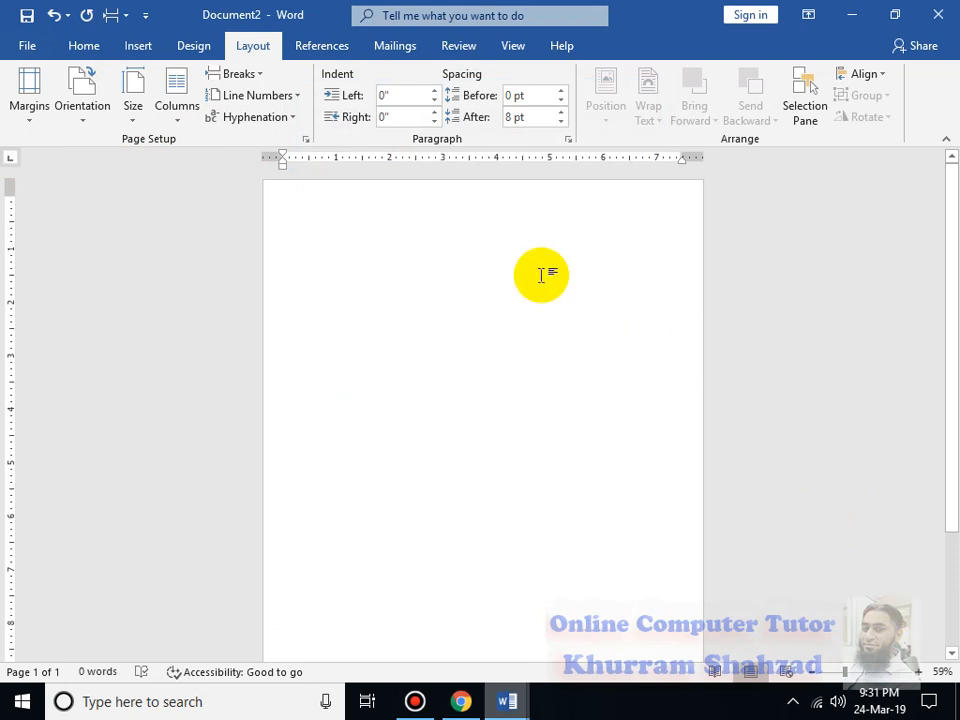
- Add blank paragraphs, then set line spacing to 1.0 and remove the space after paragraph for the whole document
key(Return)
key(Return)
key(ctrl+a)
click(82, 46)
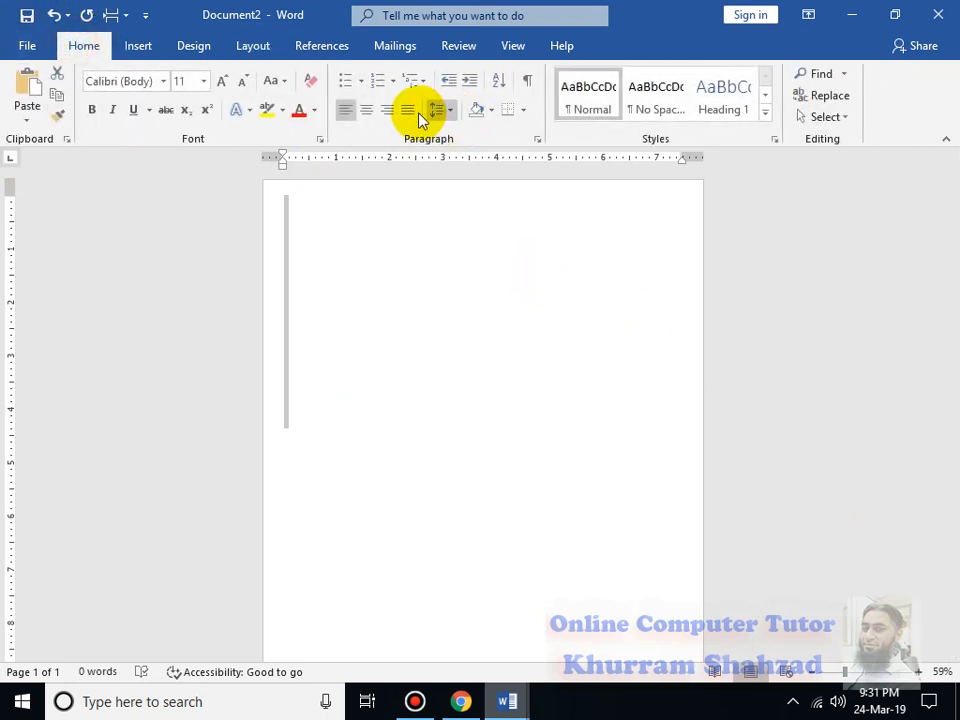
click(441, 112)
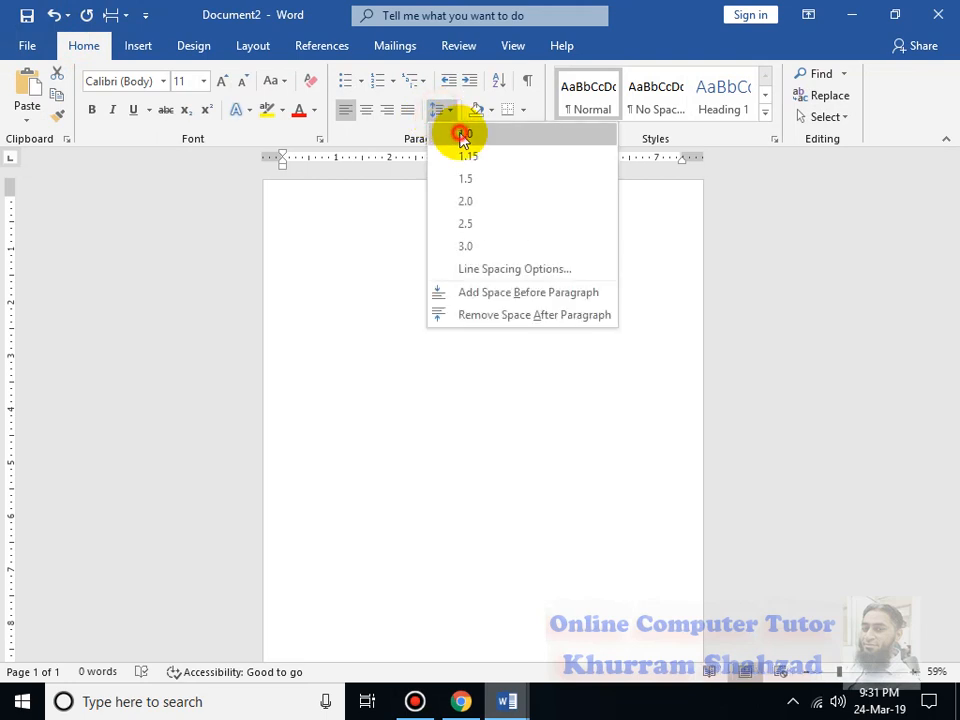
click(489, 316)
click(300, 198)
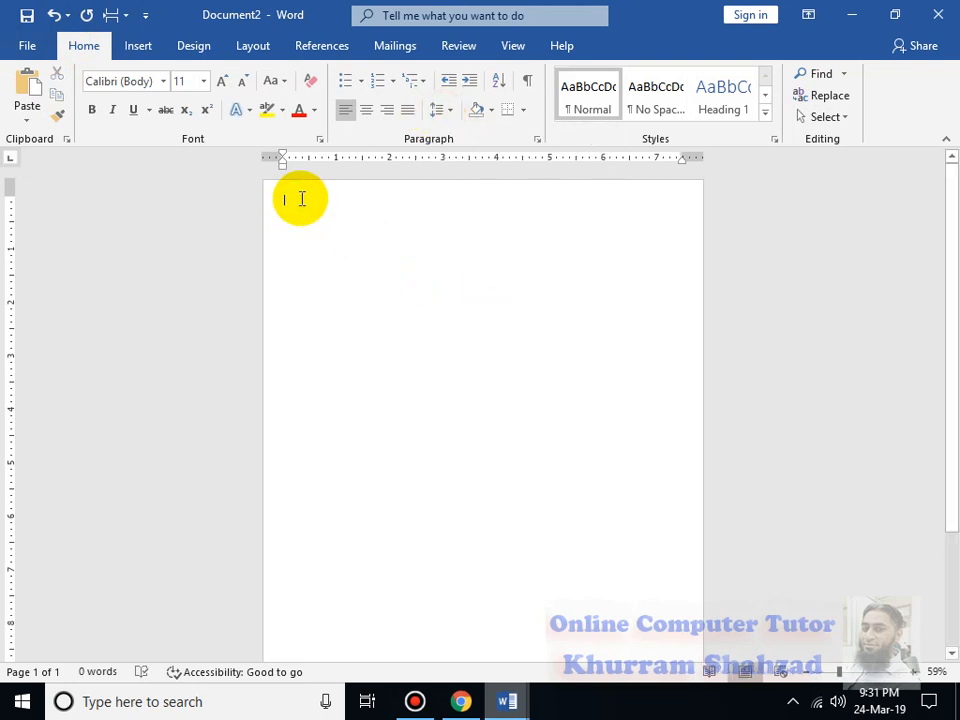
- Fill the first page with empty paragraphs until the document runs onto a second page
key(Return)
key(Return)
key(Return)
key(Return)
key(Return)
key(Return)
key(Return)
key(Return)
key(Return)
key(Return)
key(Return)
key(Return)
key(Return)
key(Return)
key(Return)
key(Return)
key(Return)
key(Return)
key(Return)
key(Return)
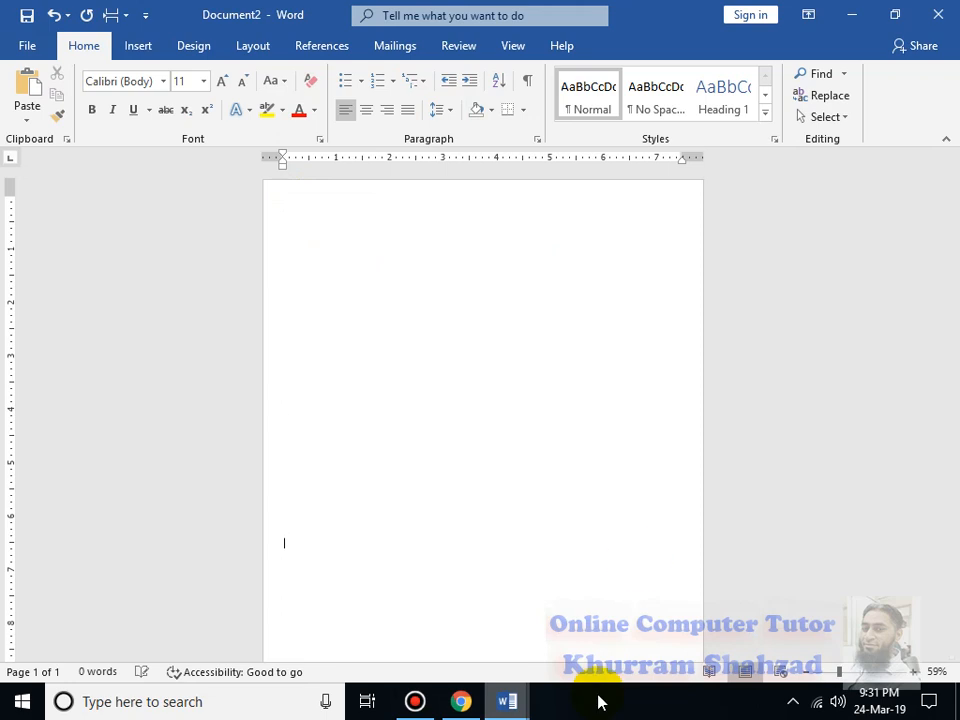
key(Return)
key(Return)
key(Return)
key(Return)
key(Return)
key(Return)
key(Return)
key(Return)
key(Return)
key(Return)
key(Return)
key(Return)
key(Return)
key(Return)
key(Return)
key(Return)
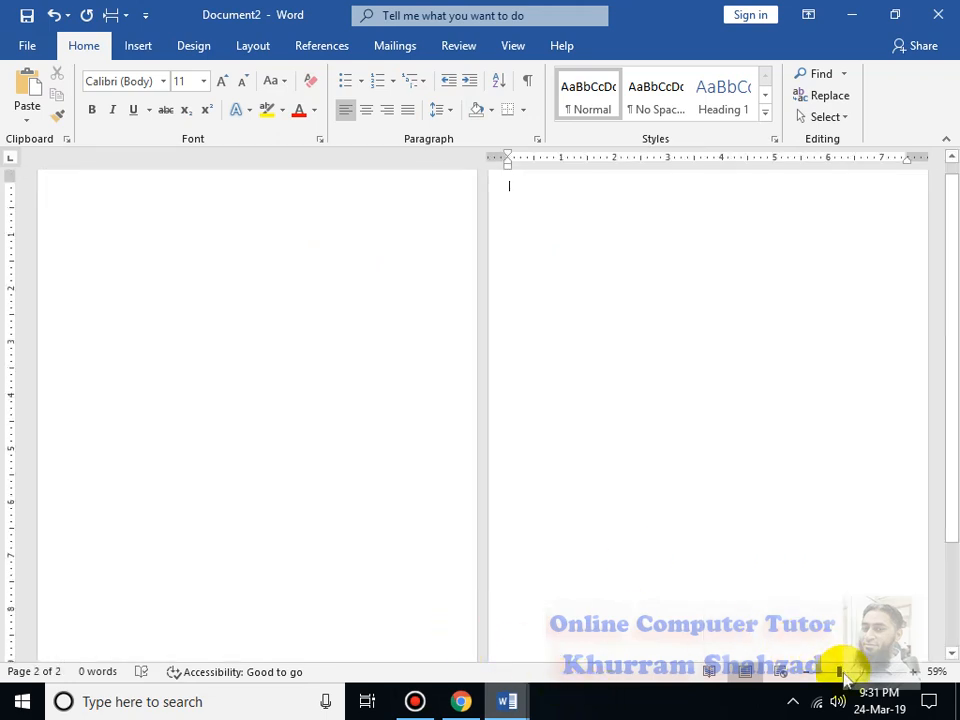
- Delete the surplus empty paragraphs on the second page so the document is a single page
click(831, 673)
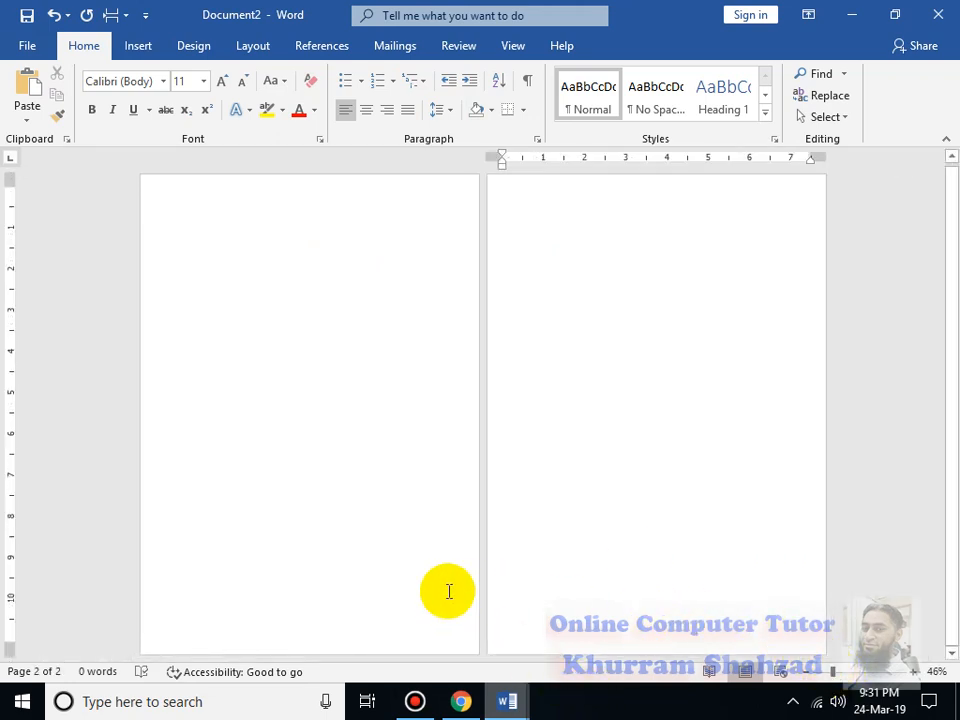
click(414, 603)
click(300, 634)
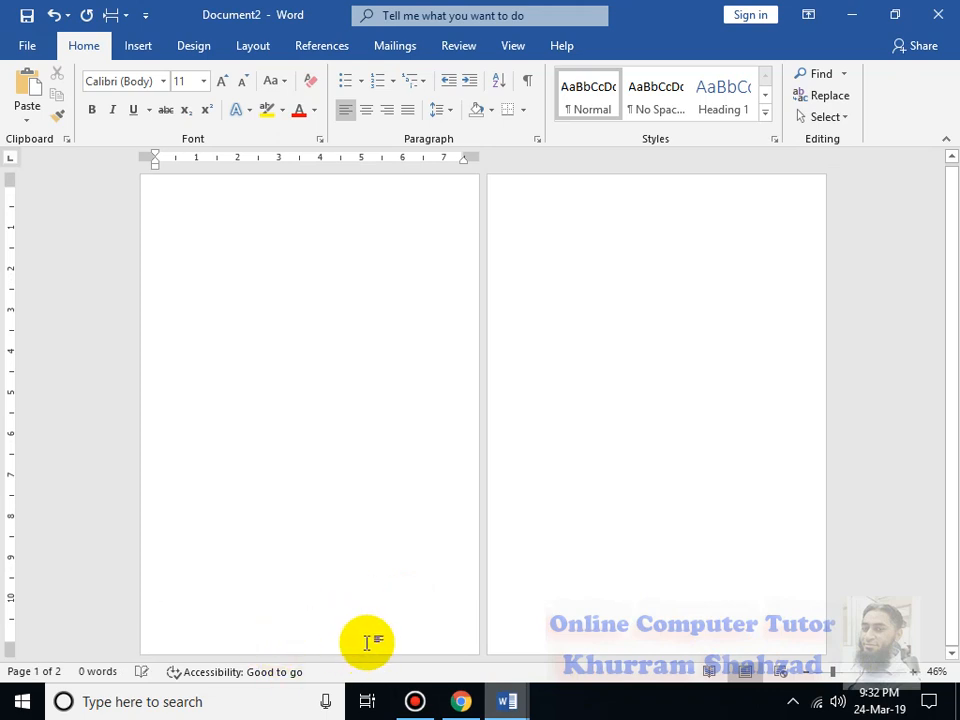
click(576, 622)
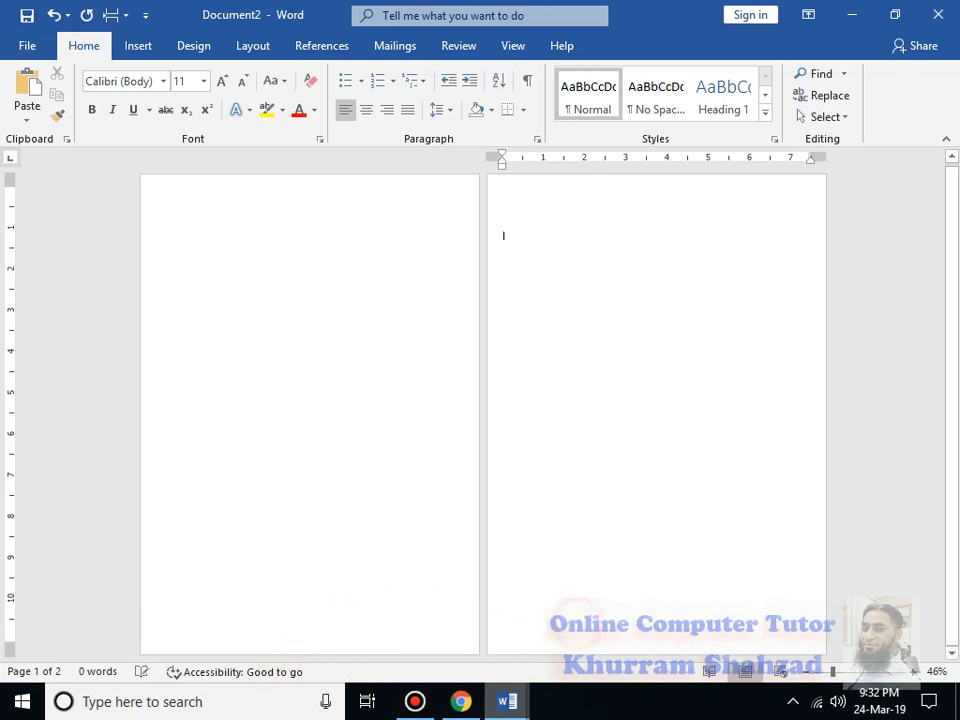
key(BackSpace)
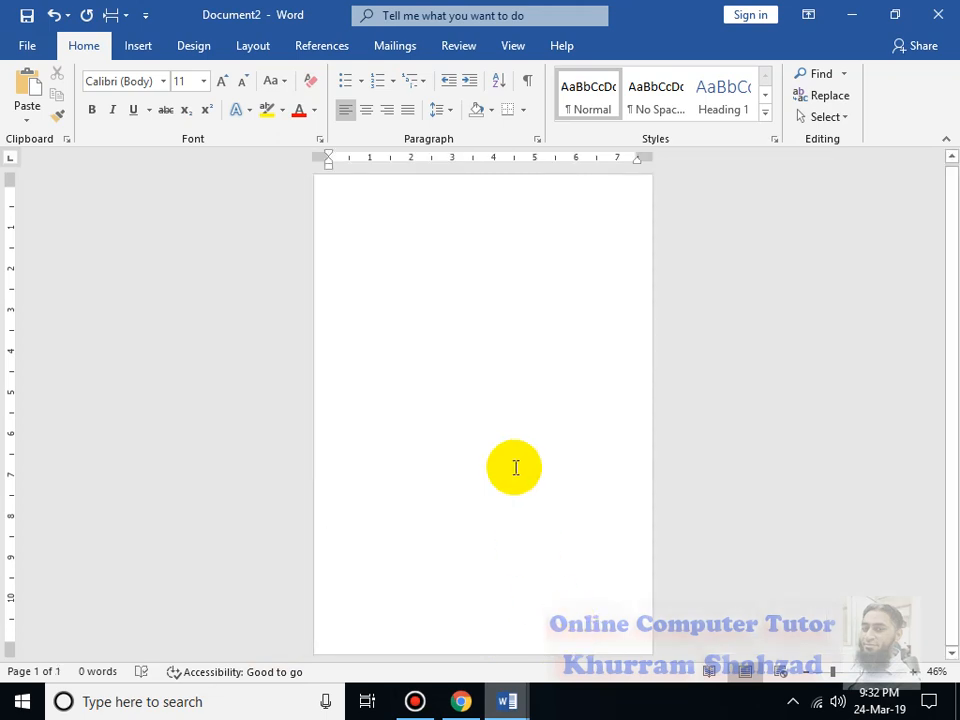
- Draw a rectangle about 1.3 inches tall across the full page width at the page's upper edge, and remove its outline
click(855, 671)
scroll(520, 344, up, 5)
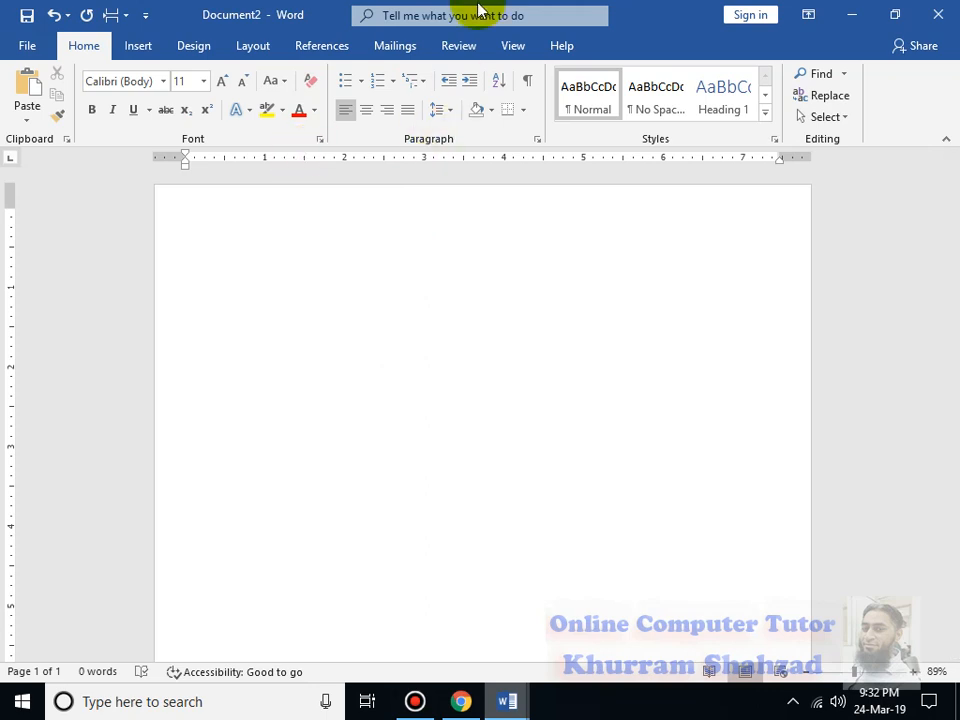
click(137, 45)
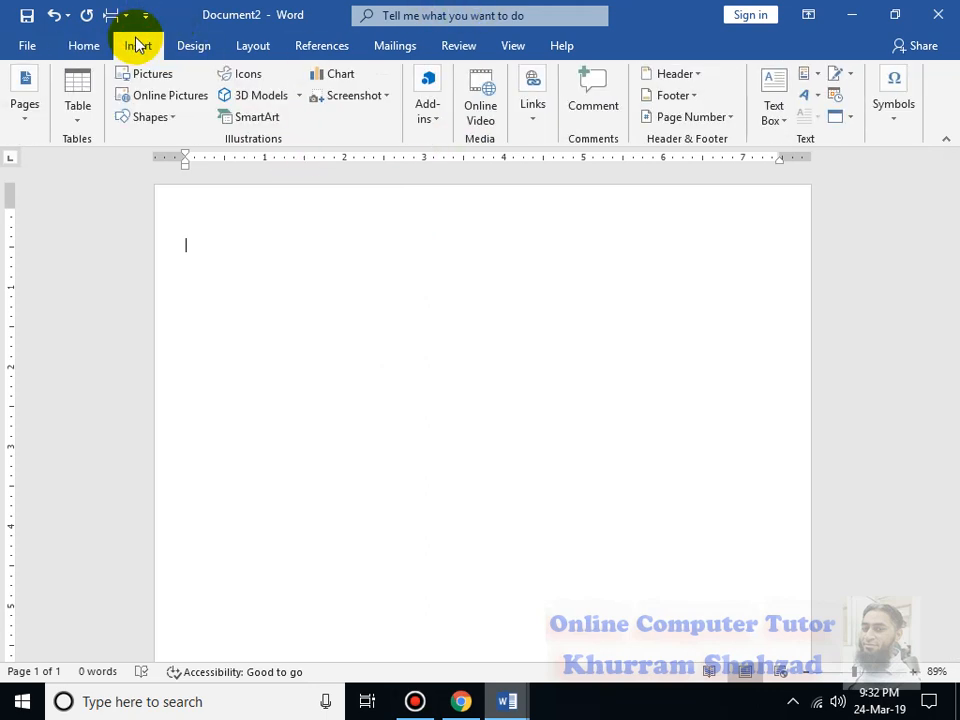
click(165, 118)
click(216, 160)
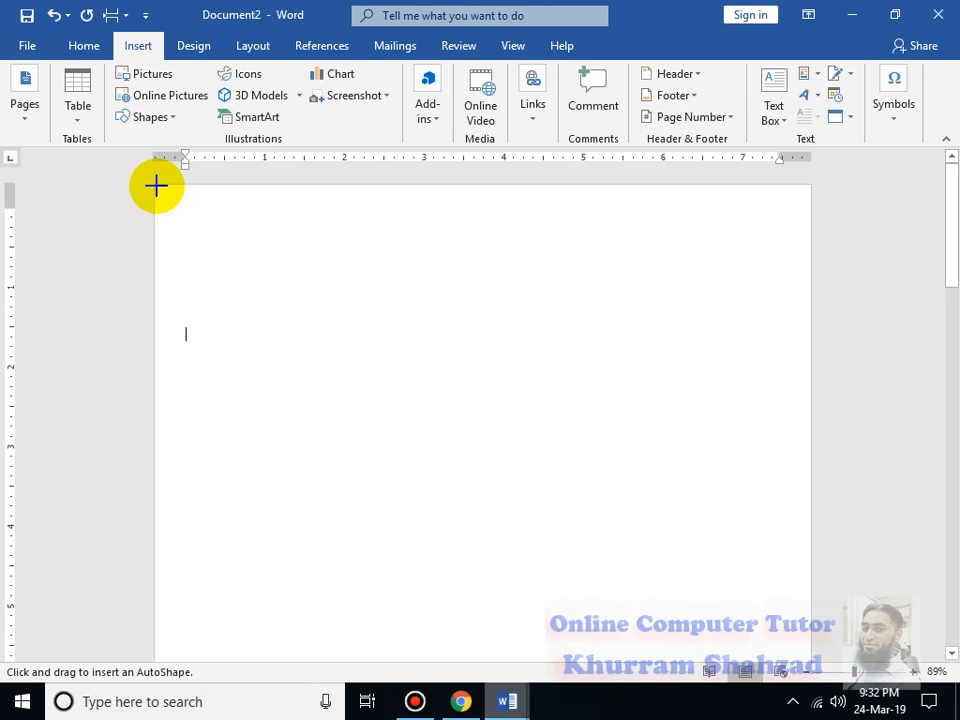
drag(156, 185, 809, 291)
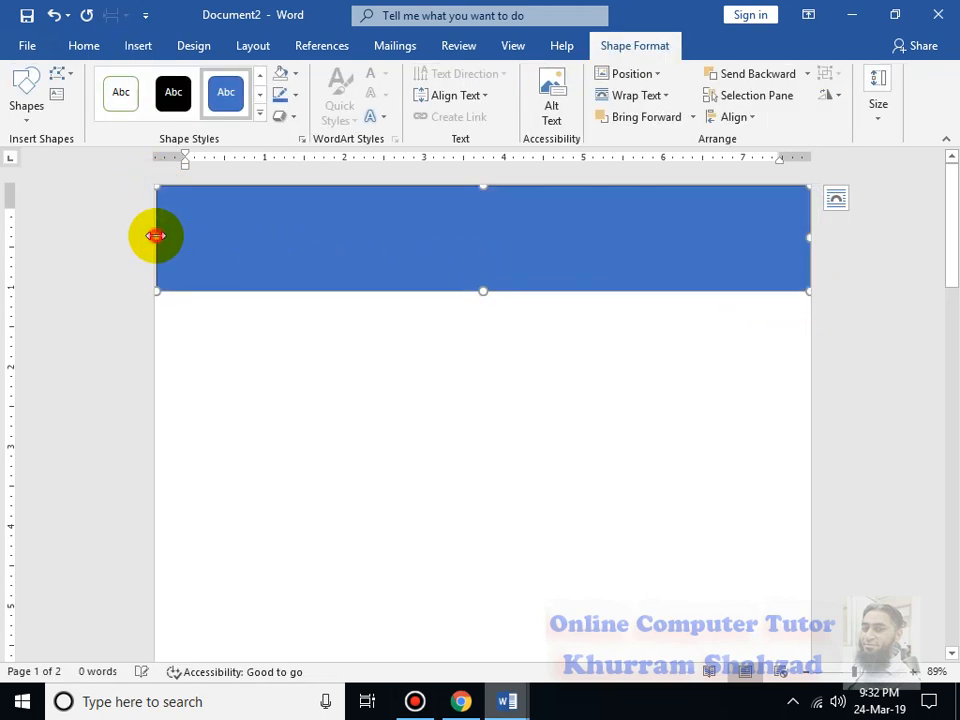
drag(155, 236, 153, 236)
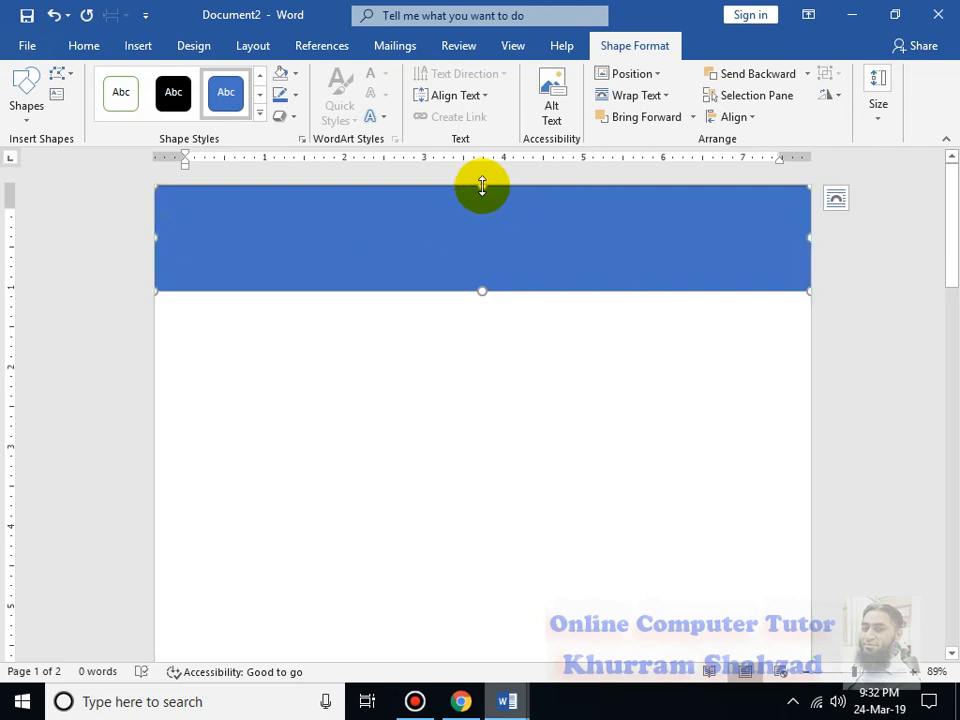
click(295, 95)
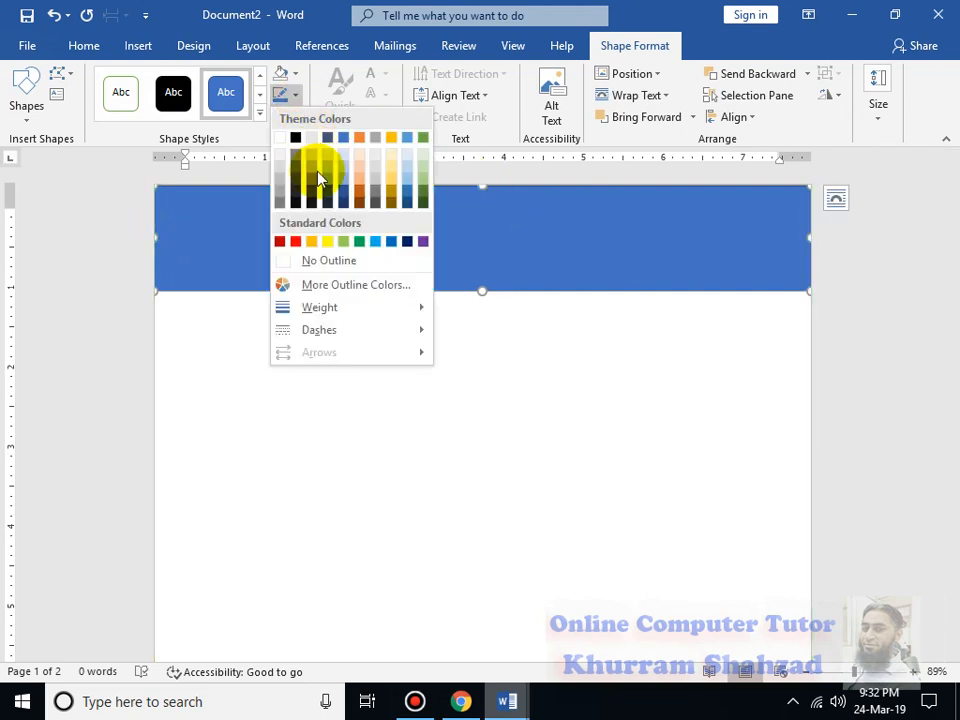
click(338, 262)
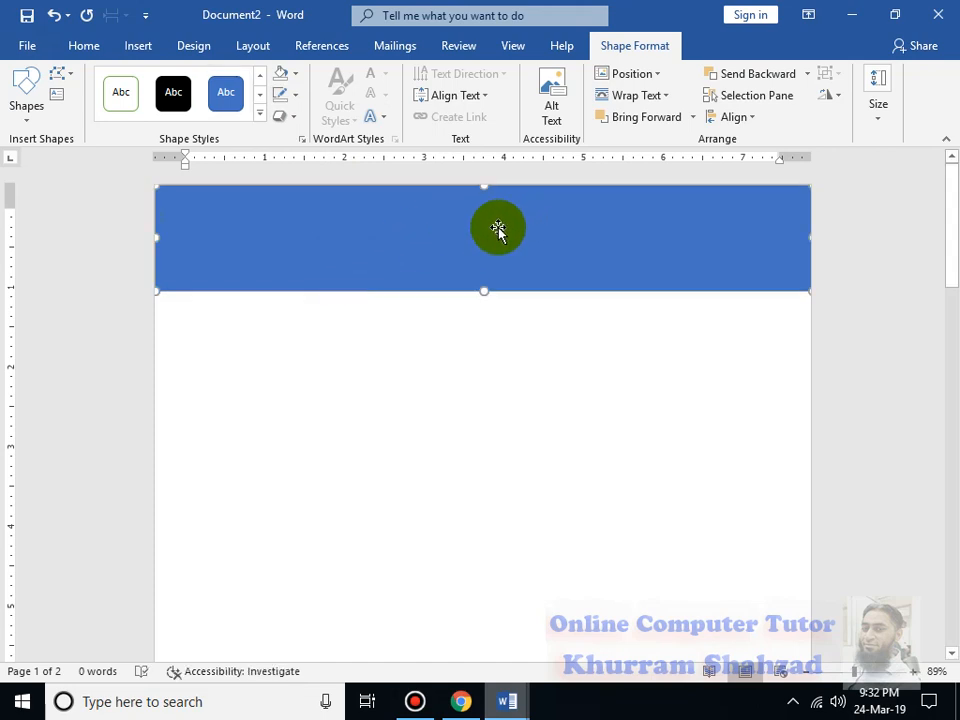
click(291, 96)
click(281, 75)
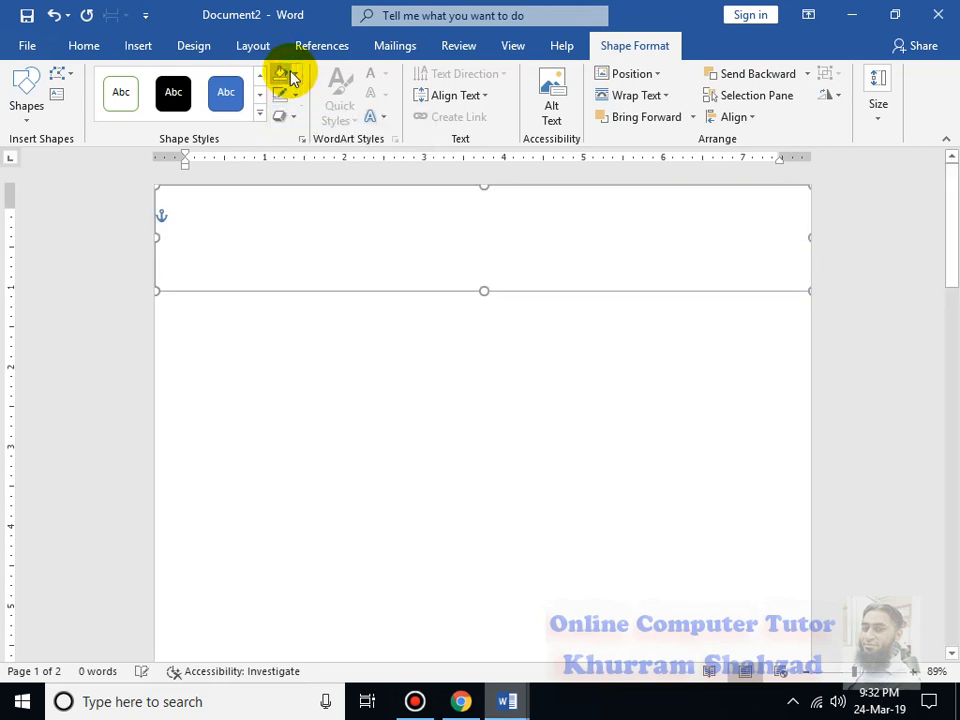
key(ctrl+z)
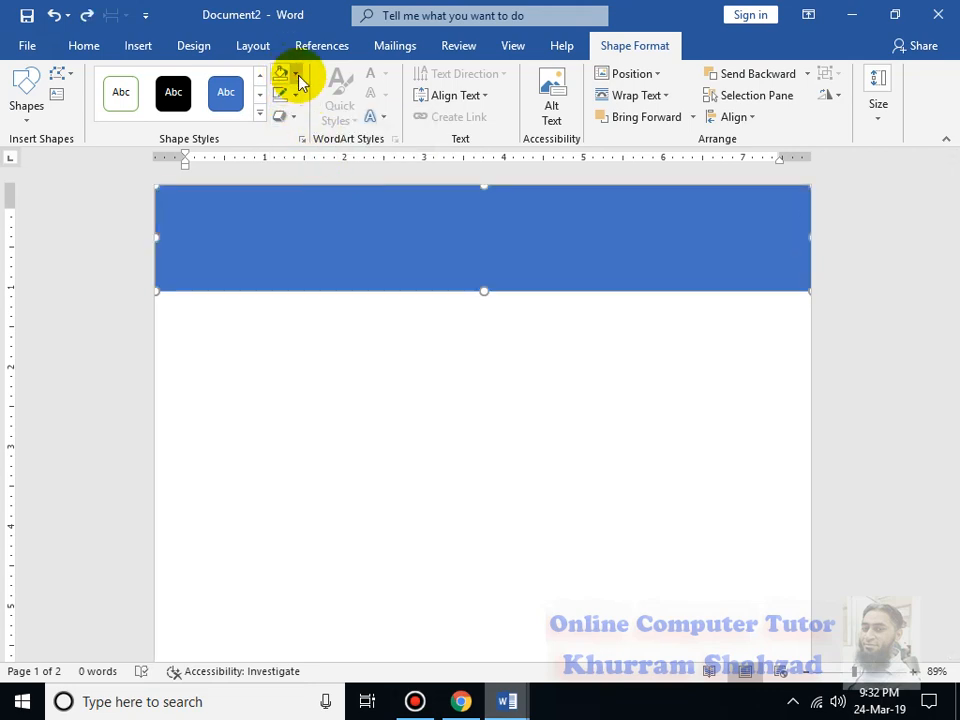
- Fill the rectangle with the first light-variation gradient, blue fading diagonally from the upper-left corner
click(296, 76)
mouse_move(410, 316)
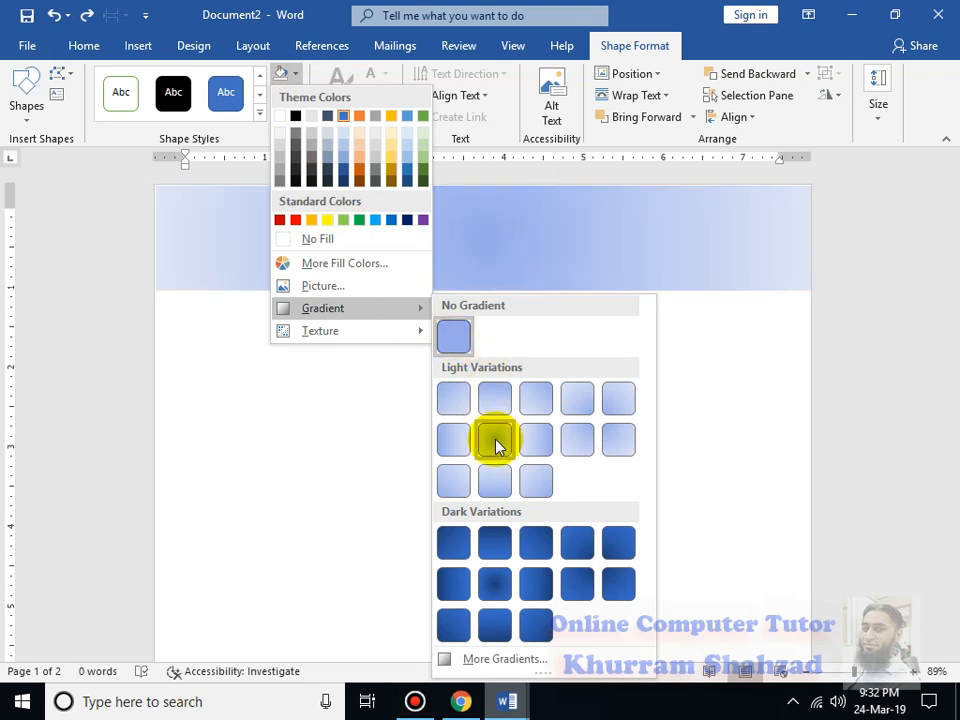
click(446, 400)
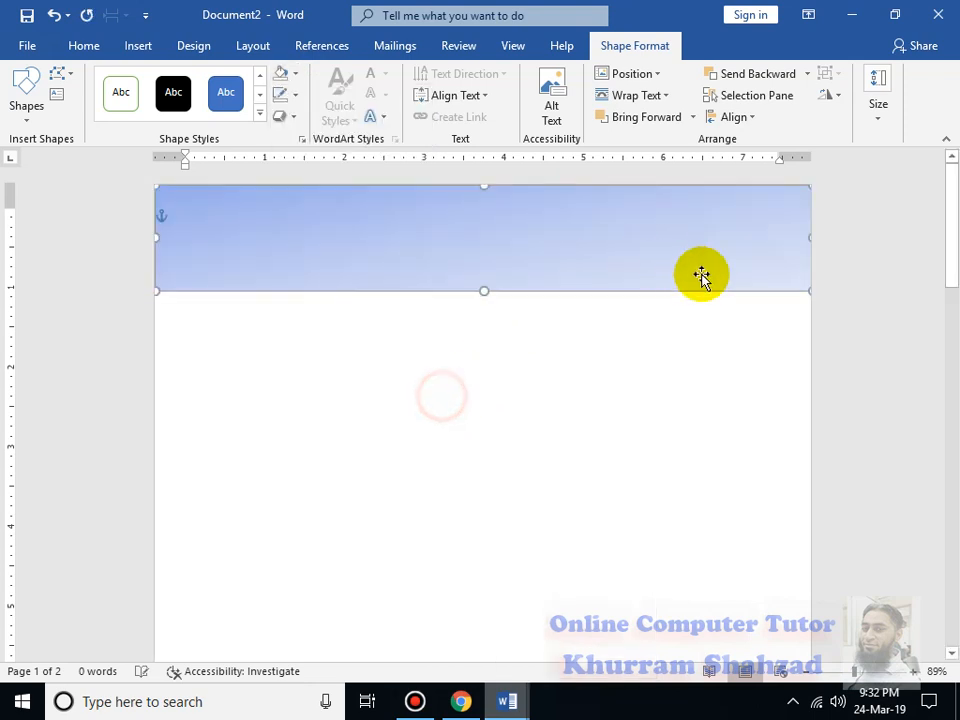
- Edit the rectangle's points, moving its lower-right corner about 3 inches and its upper-right corner about 1.7 inches inward to form a slanted end
right_click(750, 268)
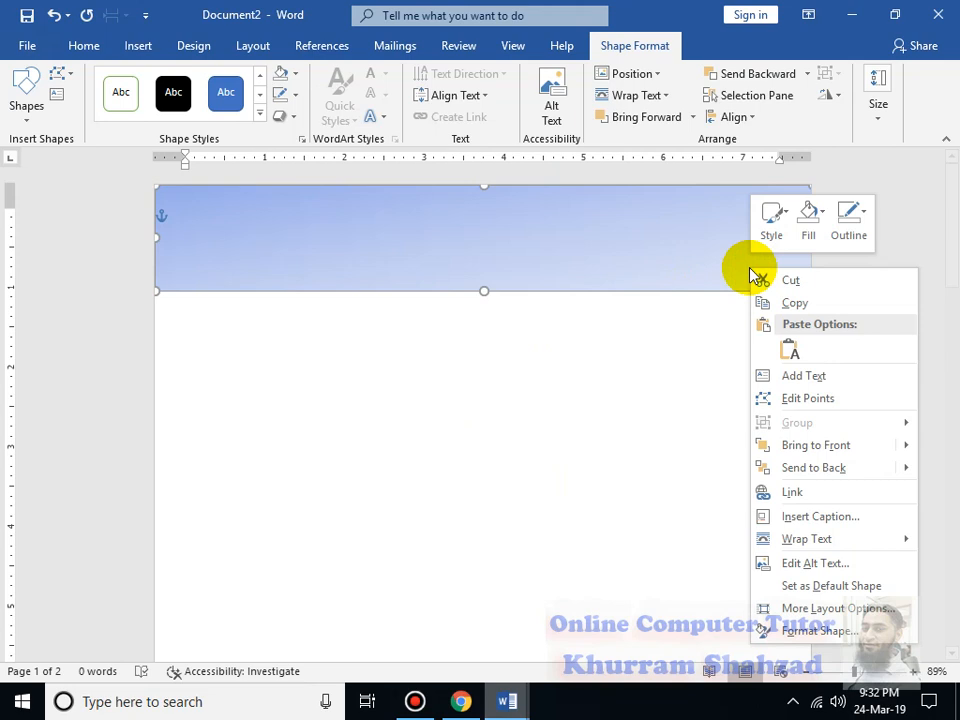
click(800, 395)
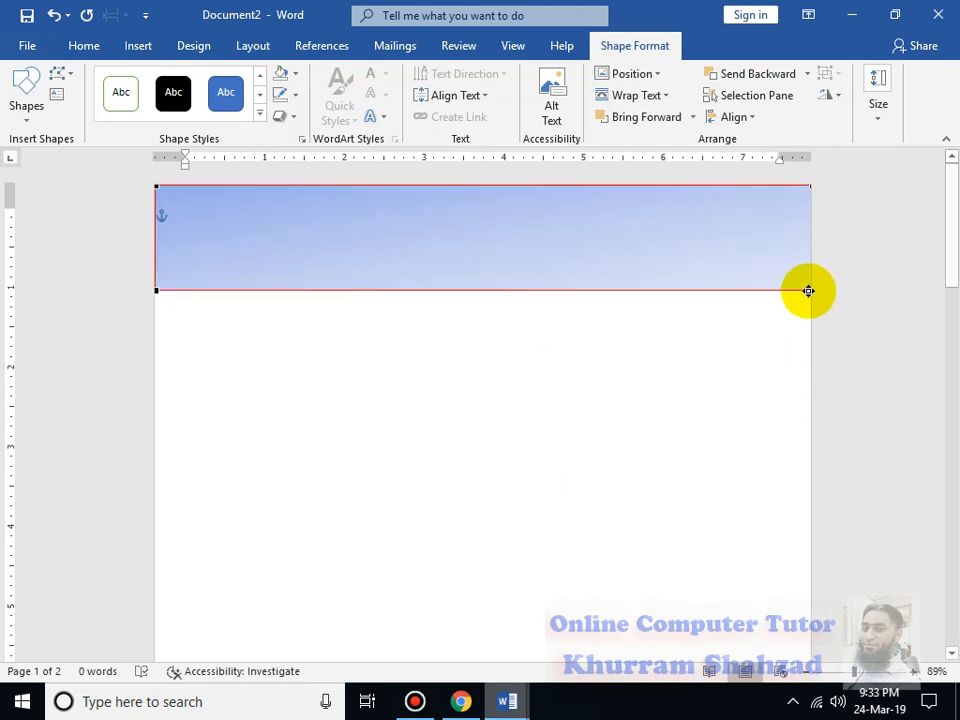
drag(808, 291, 569, 290)
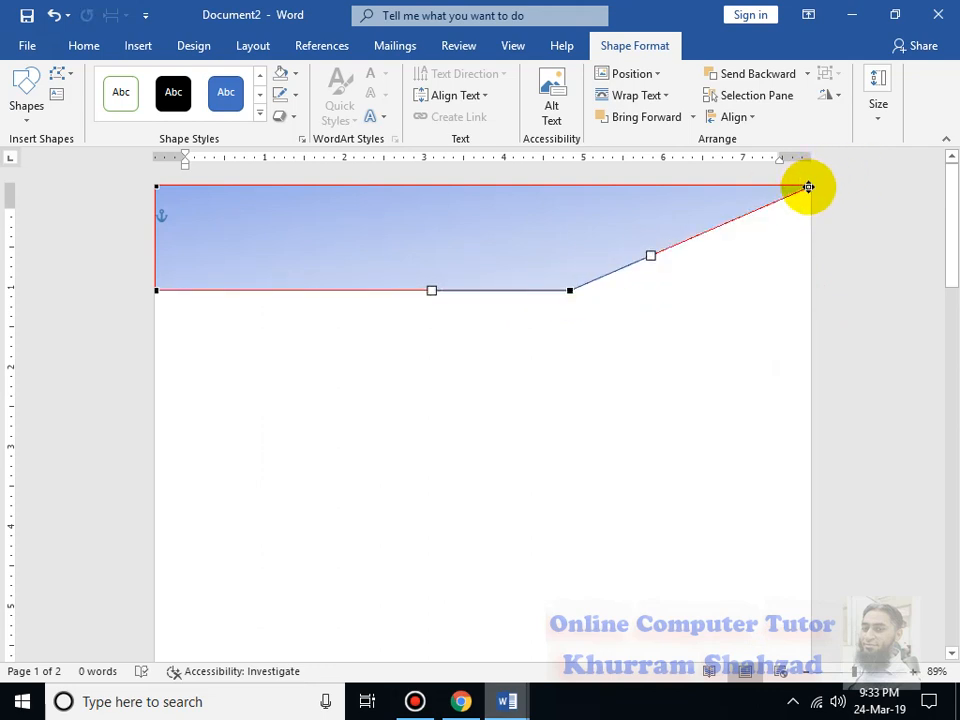
drag(808, 187, 671, 185)
click(797, 253)
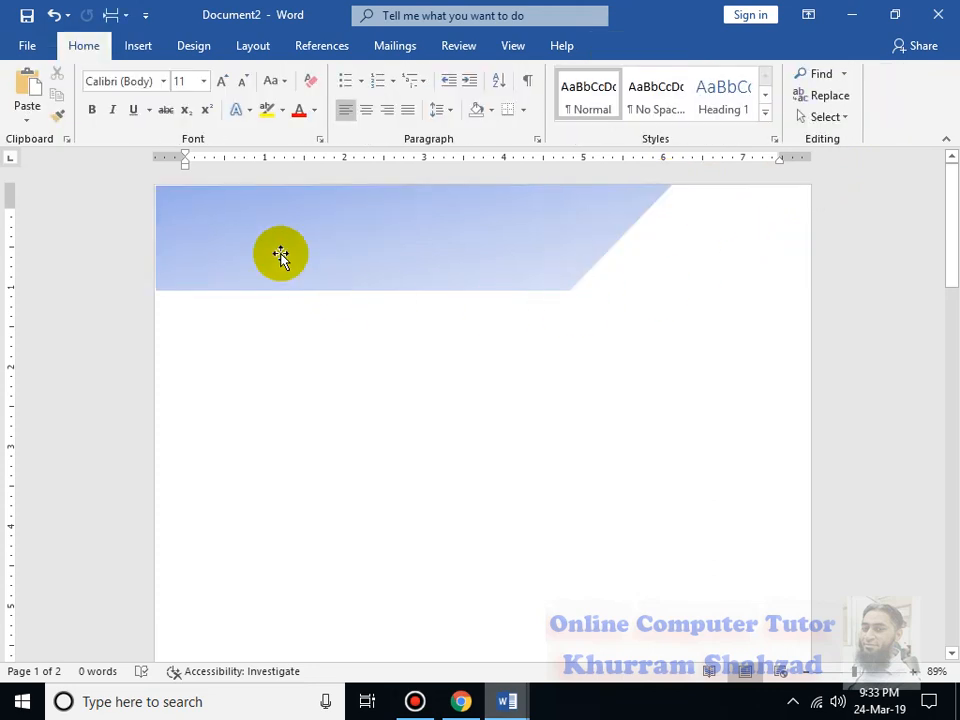
- Reduce the slanted header shape's height to about 0.9 inches and select it again
click(201, 230)
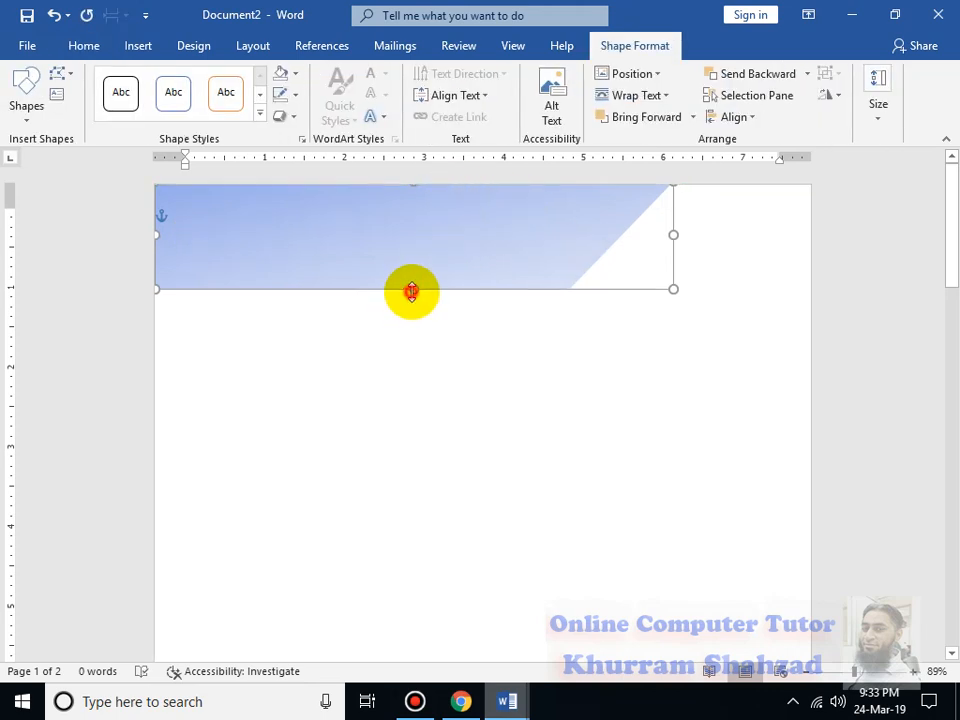
drag(411, 291, 407, 259)
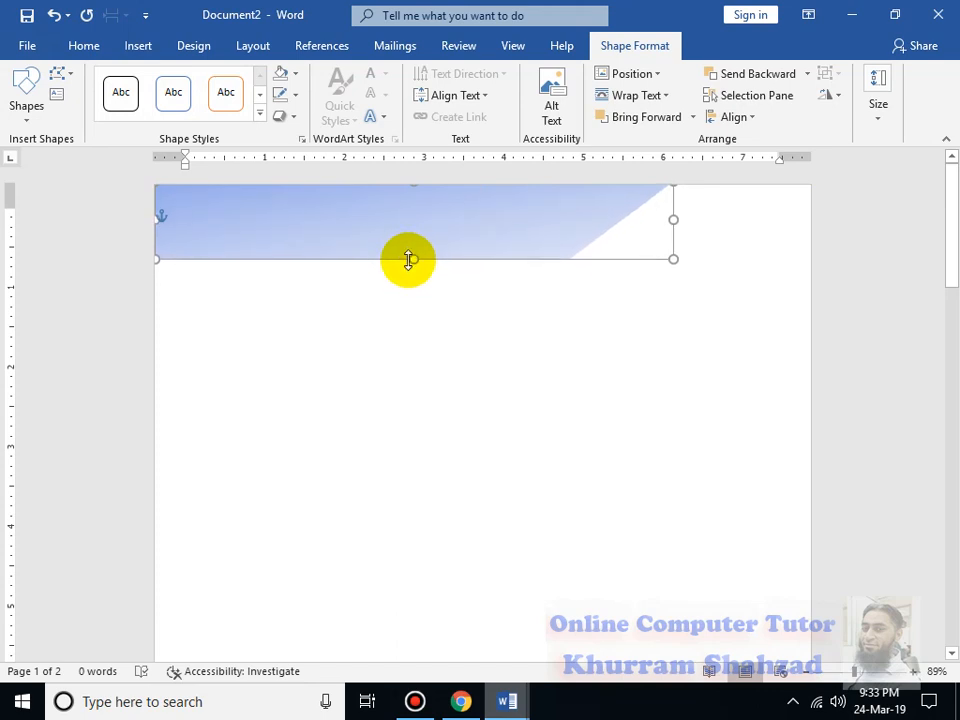
click(435, 302)
click(280, 241)
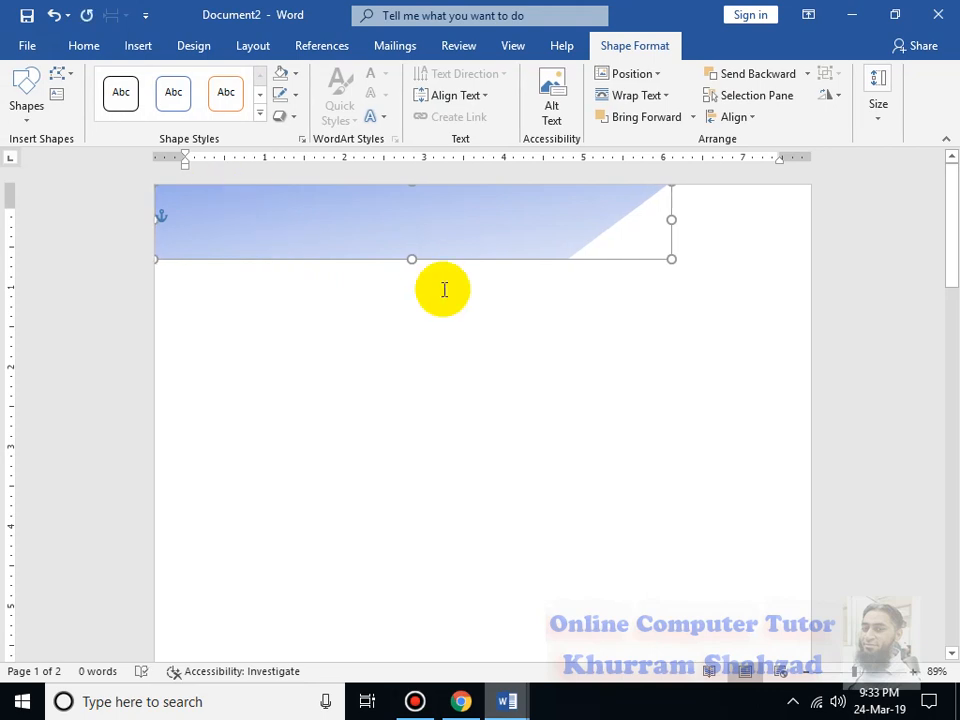
- Fill the slanted header shape with the light gold linear preset gradient, after trying the grey Top Spotlight - Accent 3 preset
right_click(418, 208)
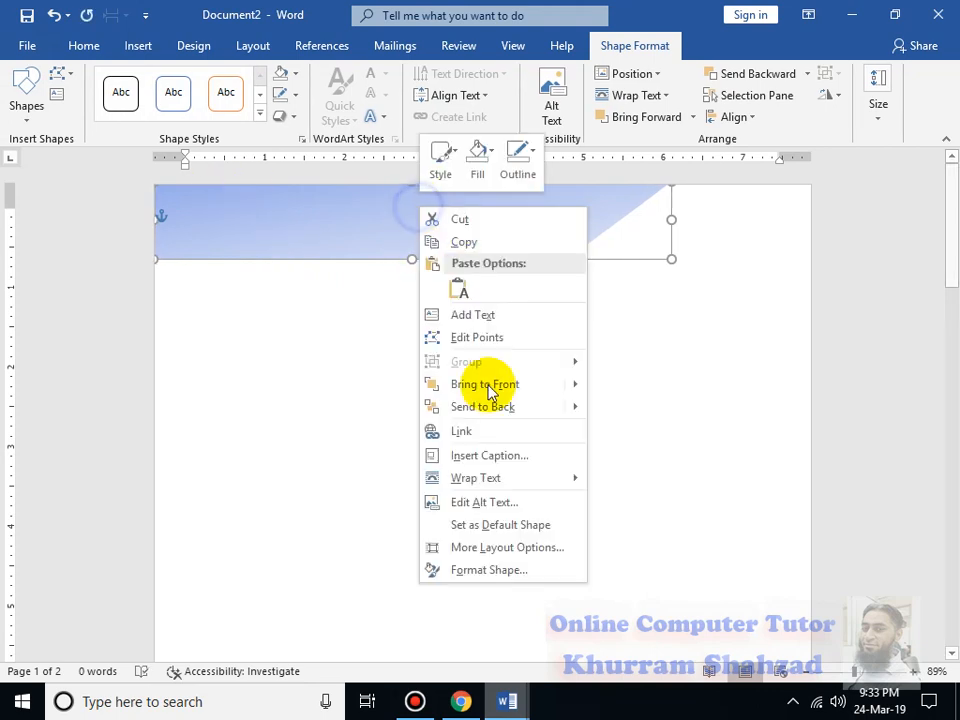
click(458, 574)
click(722, 249)
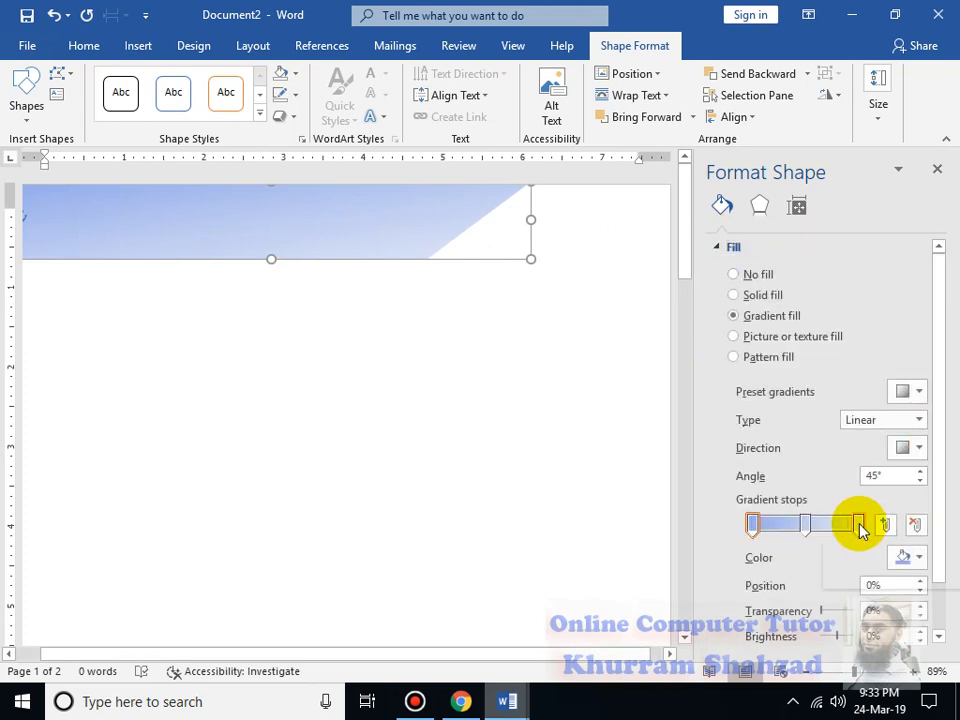
click(917, 392)
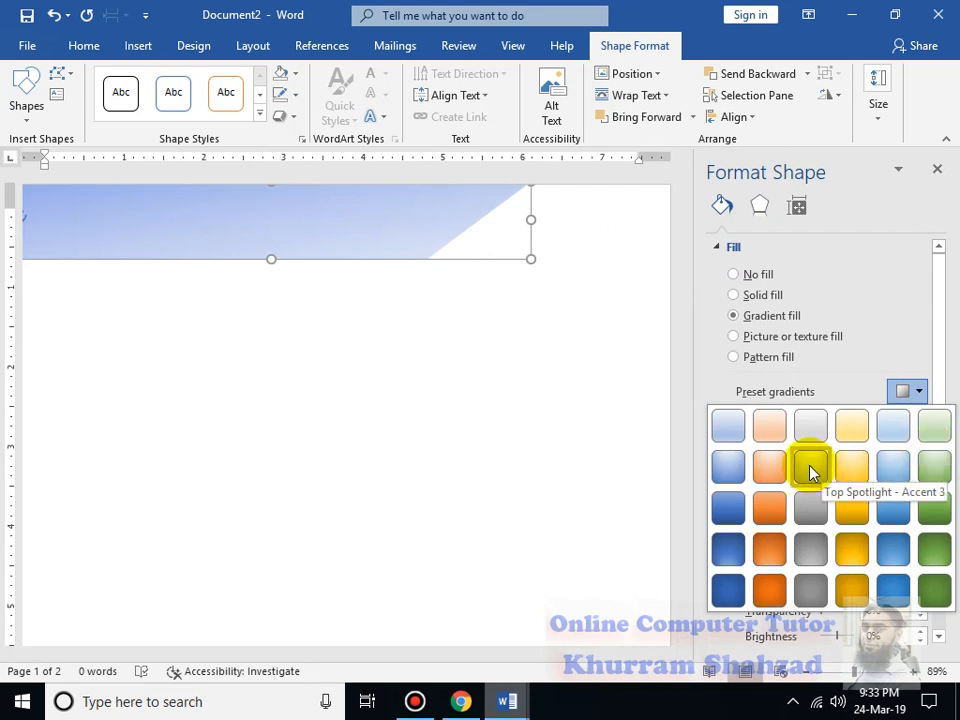
click(811, 468)
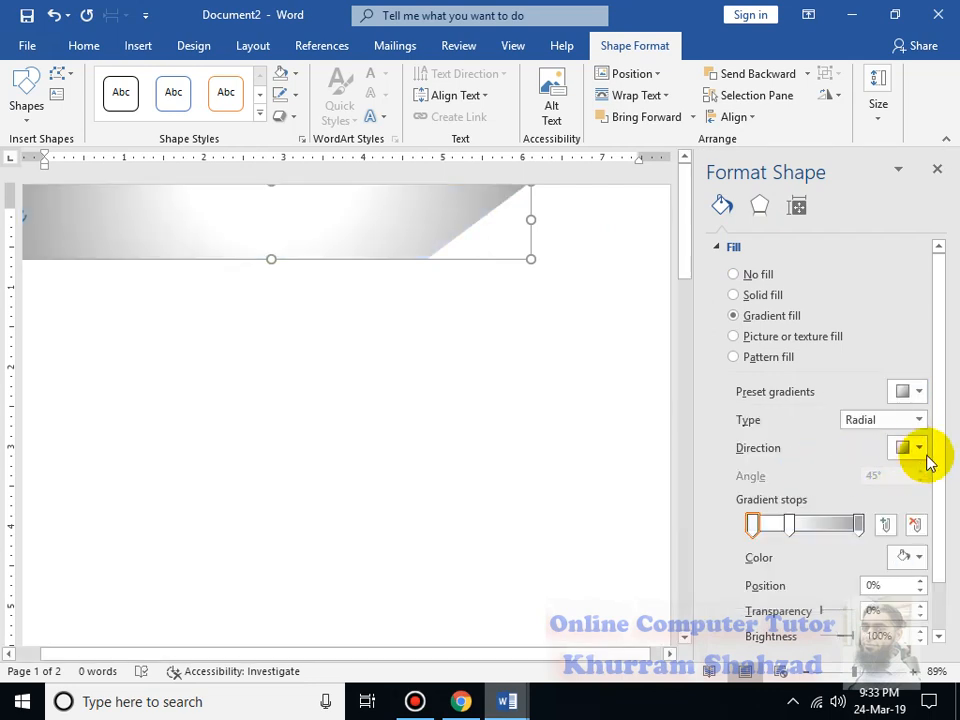
click(917, 392)
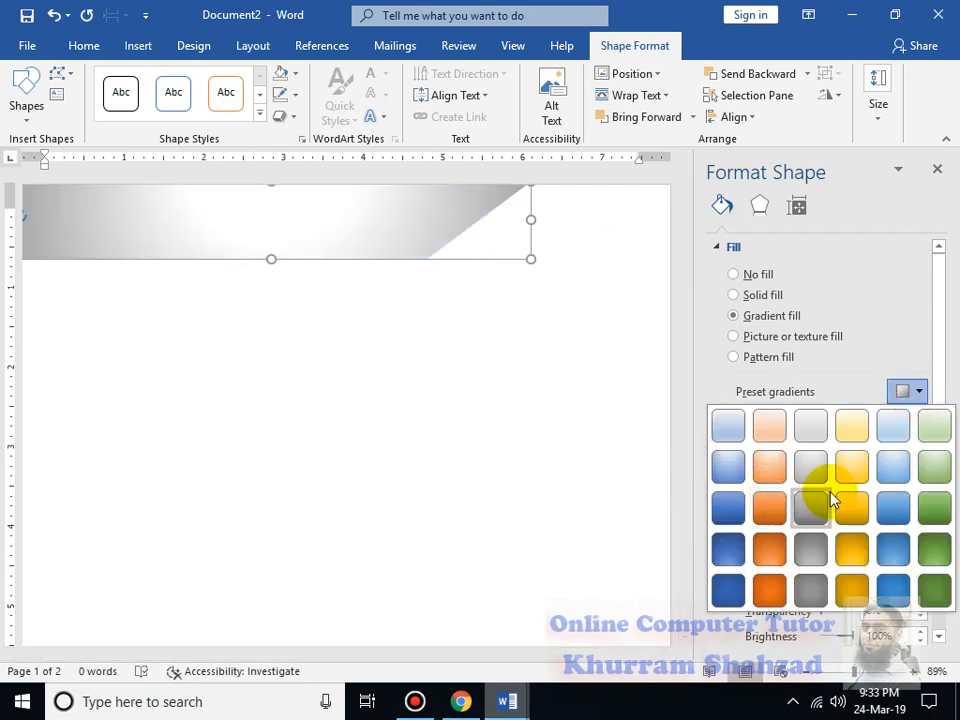
click(852, 428)
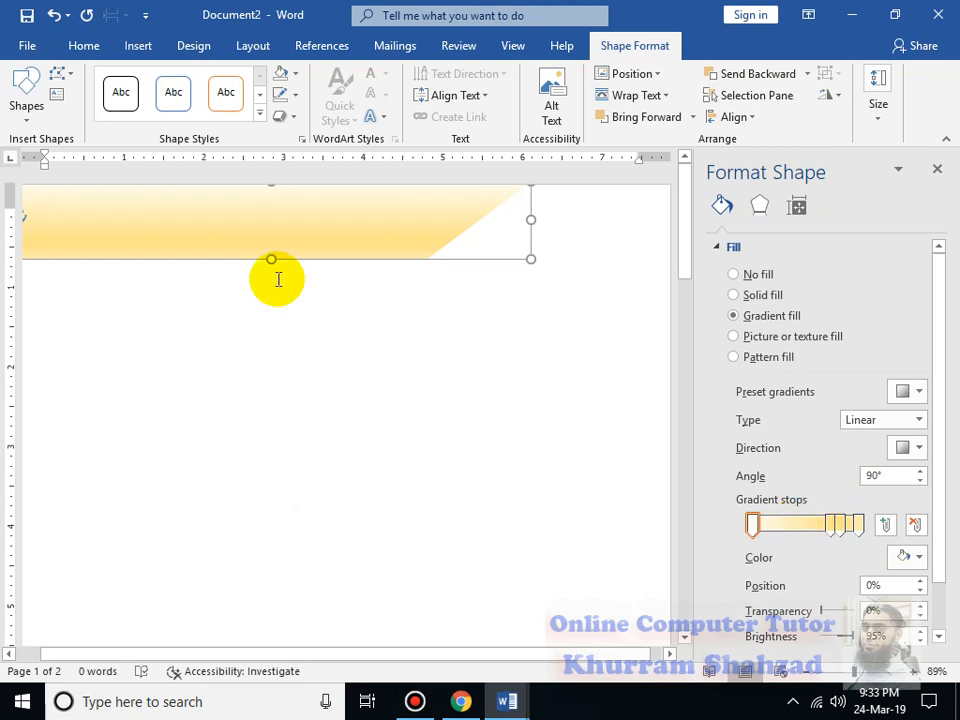
- Stretch the header shape slightly to a height of about 1 inch and close the shape formatting options
drag(271, 259, 266, 263)
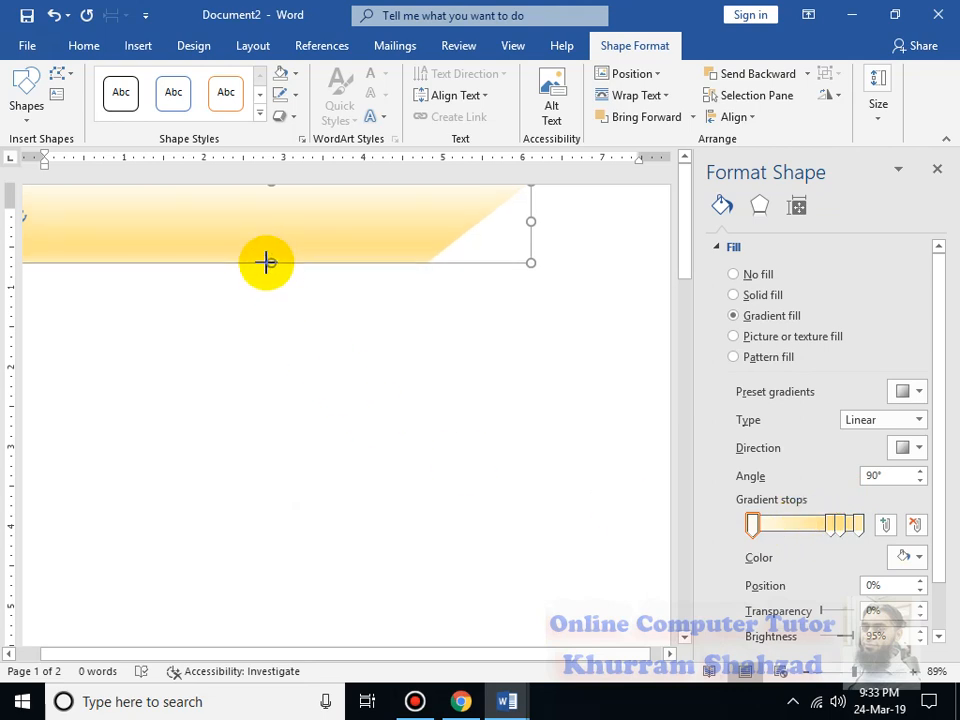
click(369, 317)
drag(603, 657, 514, 658)
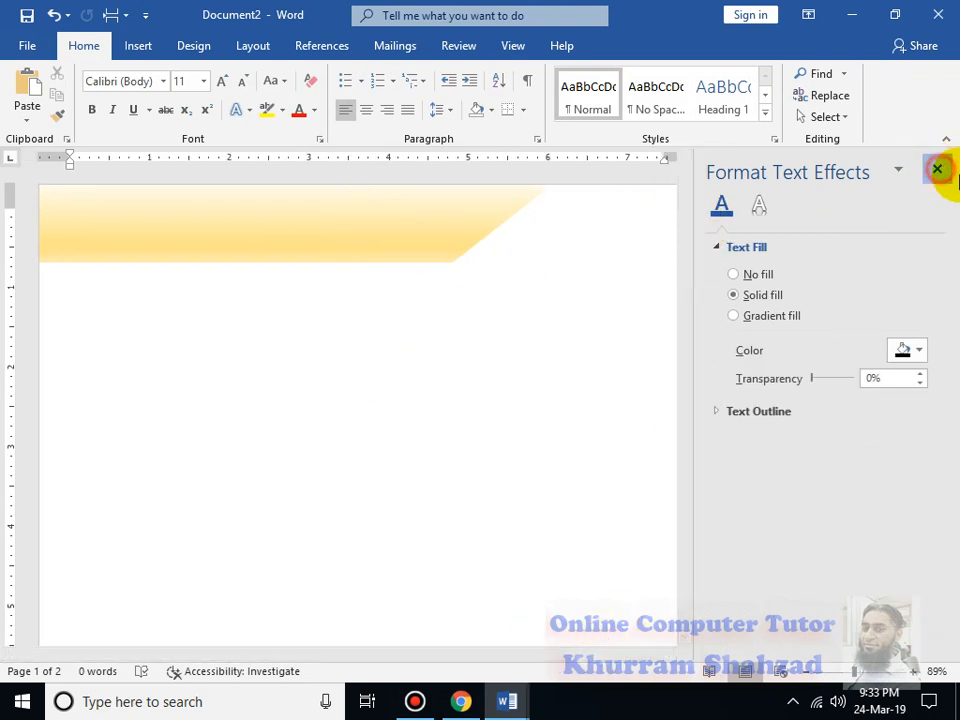
click(937, 169)
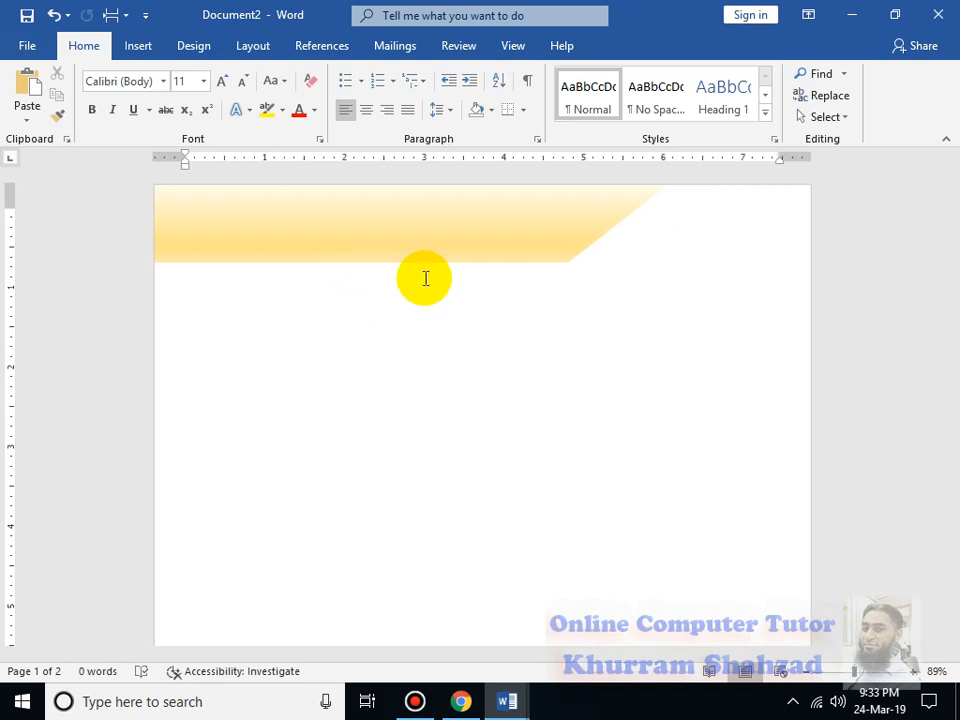
- Insert WordArt in the first-row blue fill style with the text ONLINE COMPUTER TUTOR
click(138, 47)
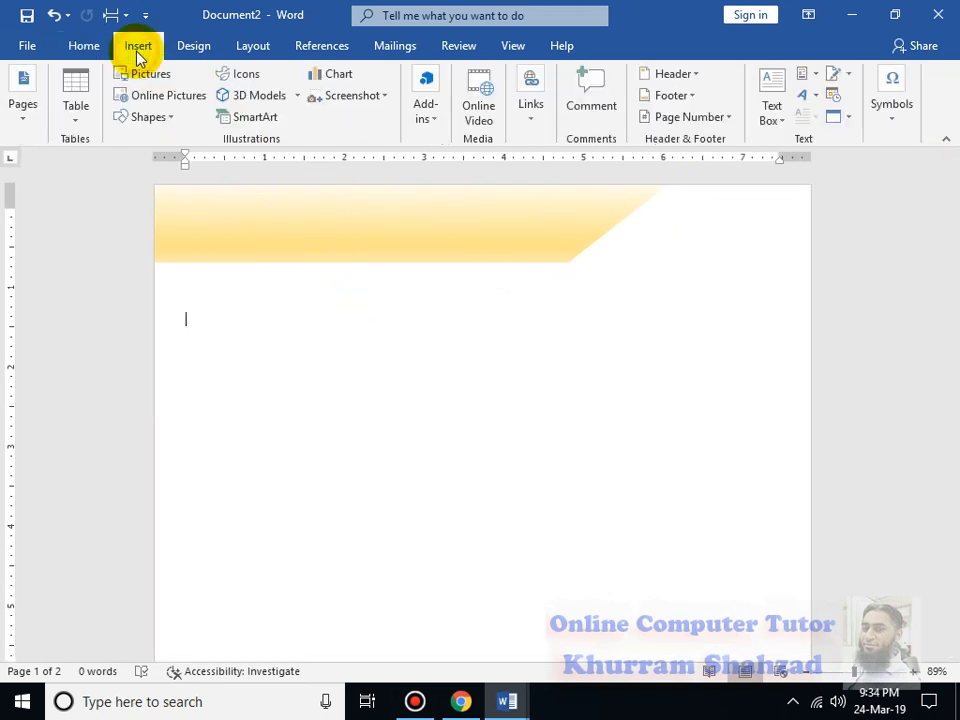
click(815, 96)
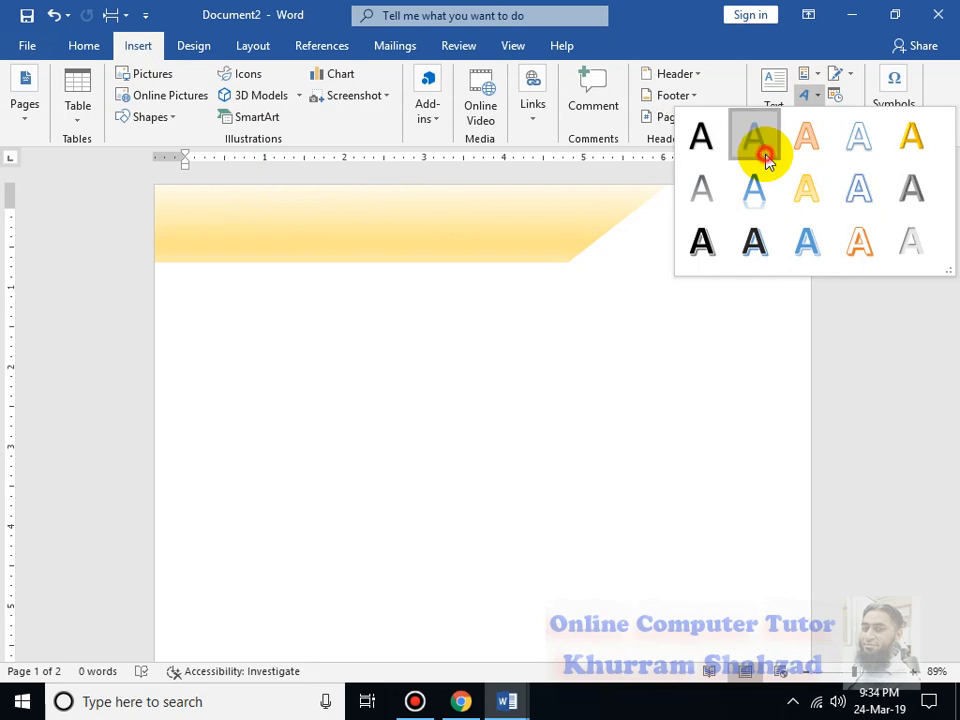
click(765, 155)
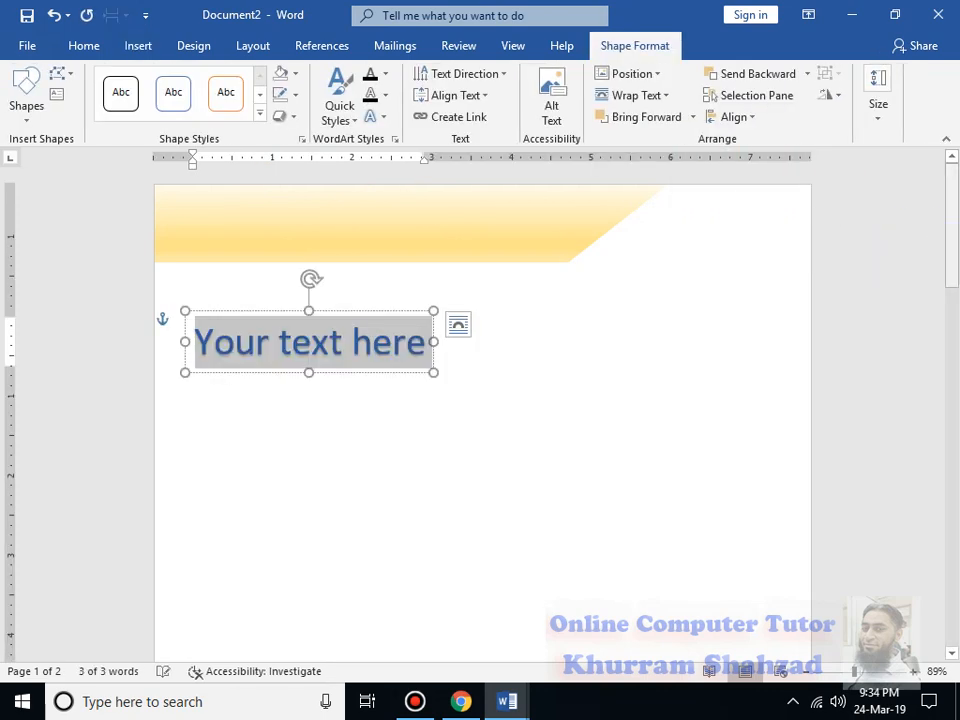
text(ONLINE COMPUTER)
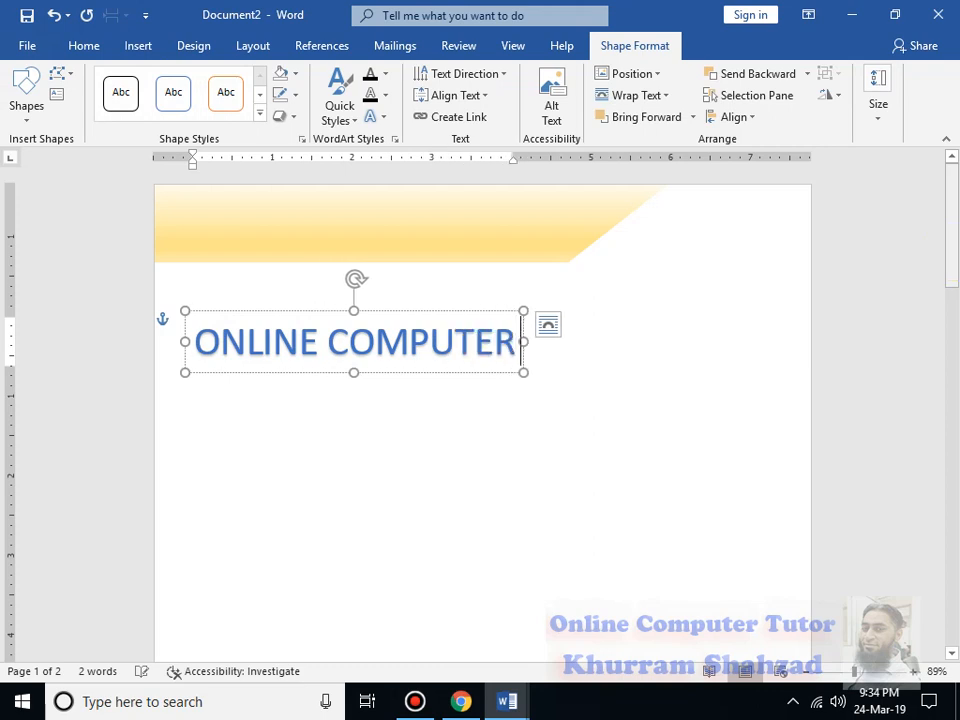
text( TUTOR)
- Make the WordArt title bold and three font sizes smaller, and try to move it up onto the header shape
key(ctrl+a)
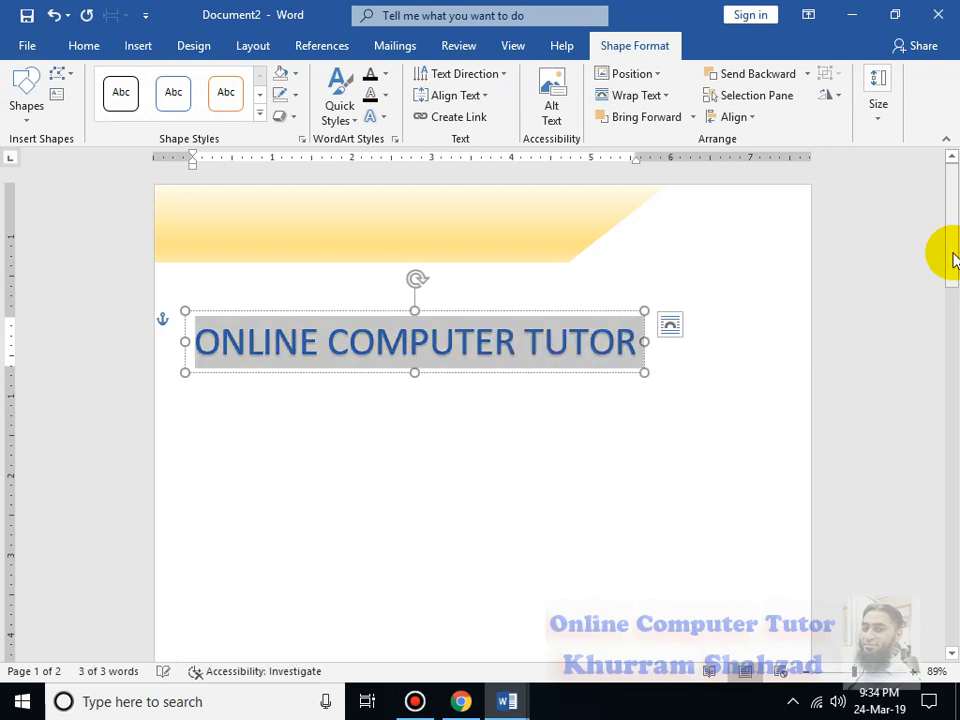
key(ctrl+b)
key(ctrl+shift+comma)
key(ctrl+shift+comma)
key(ctrl+shift+comma)
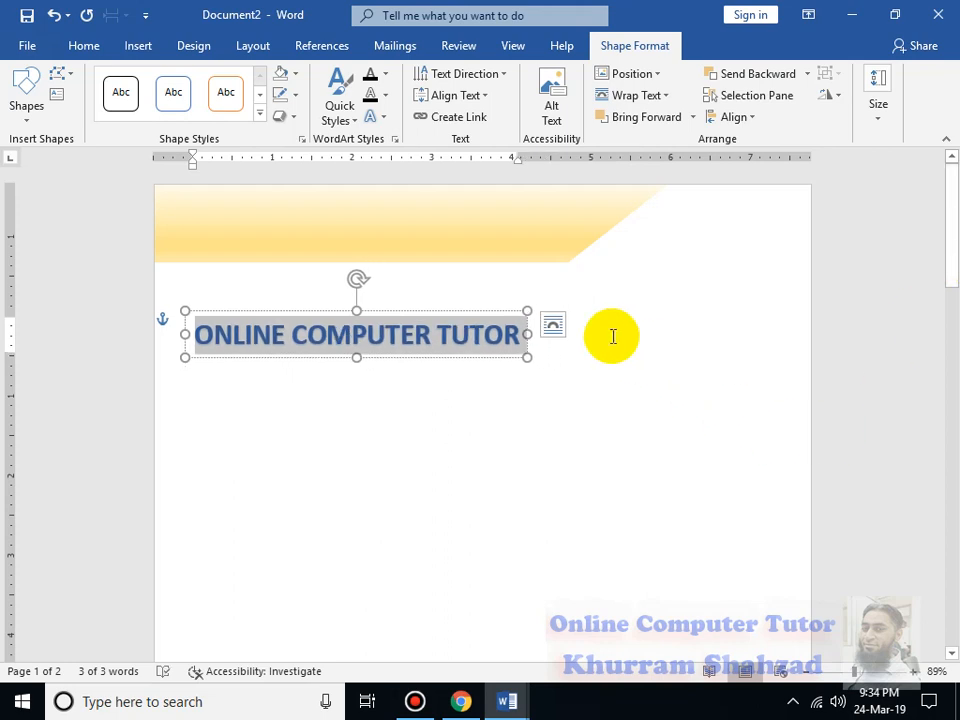
drag(400, 310, 495, 150)
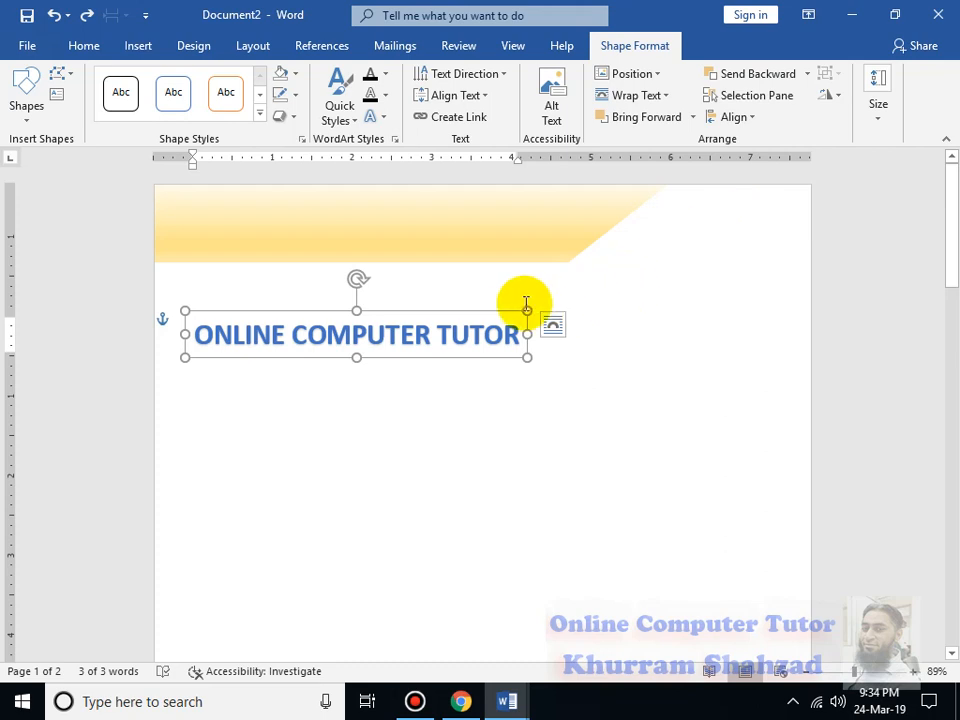
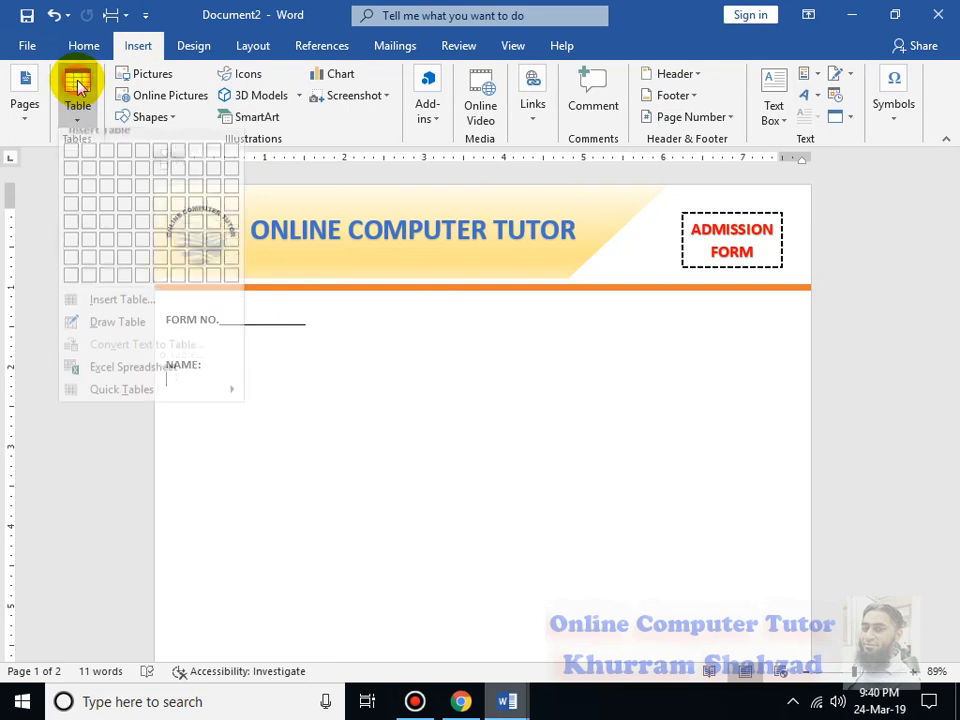
- Insert a table with 22 columns and 1 row directly below the NAME: label
click(125, 305)
click(484, 268)
text(22)
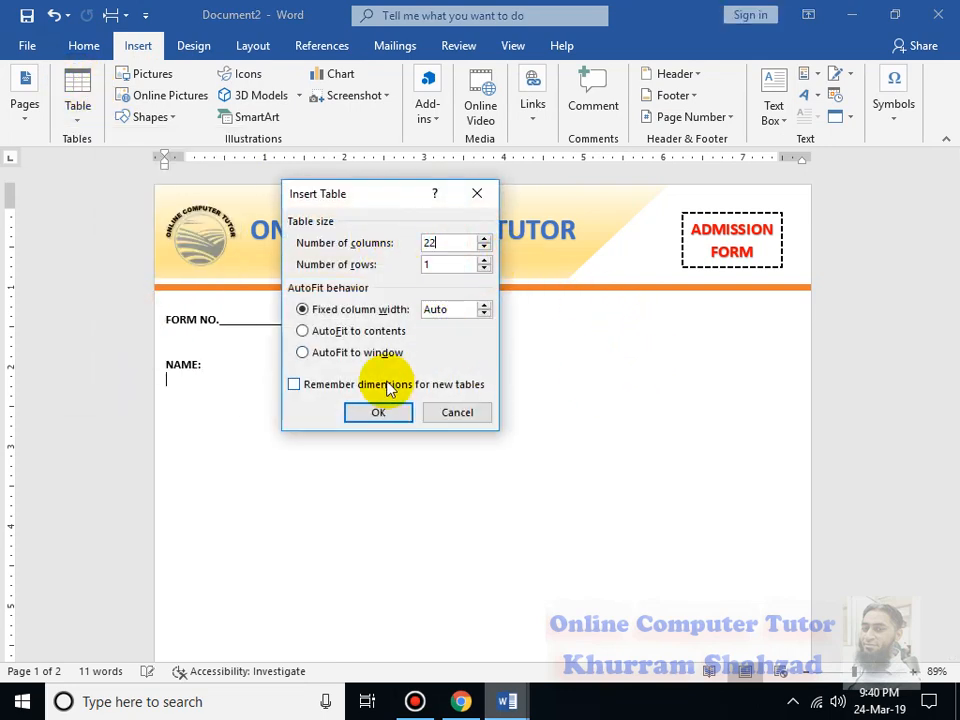
click(382, 412)
- Move the right indent of the NAME: line inward to about 7.5 inches on the ruler
click(767, 368)
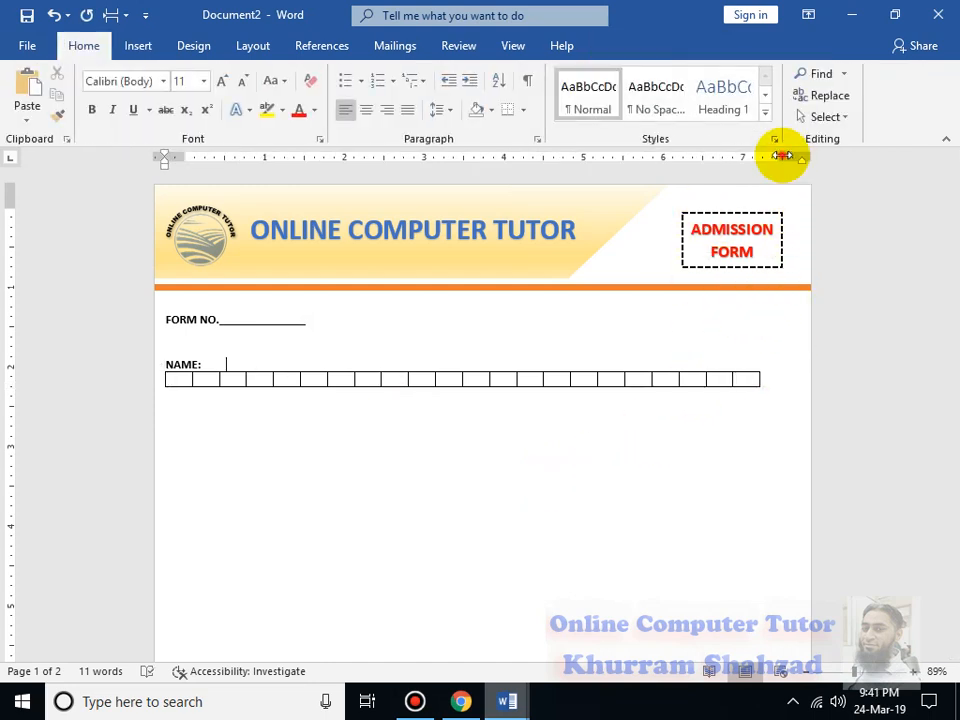
drag(805, 163, 779, 165)
click(507, 559)
- Copy the NAME: label together with the 22-cell table below it
mouse_move(161, 365)
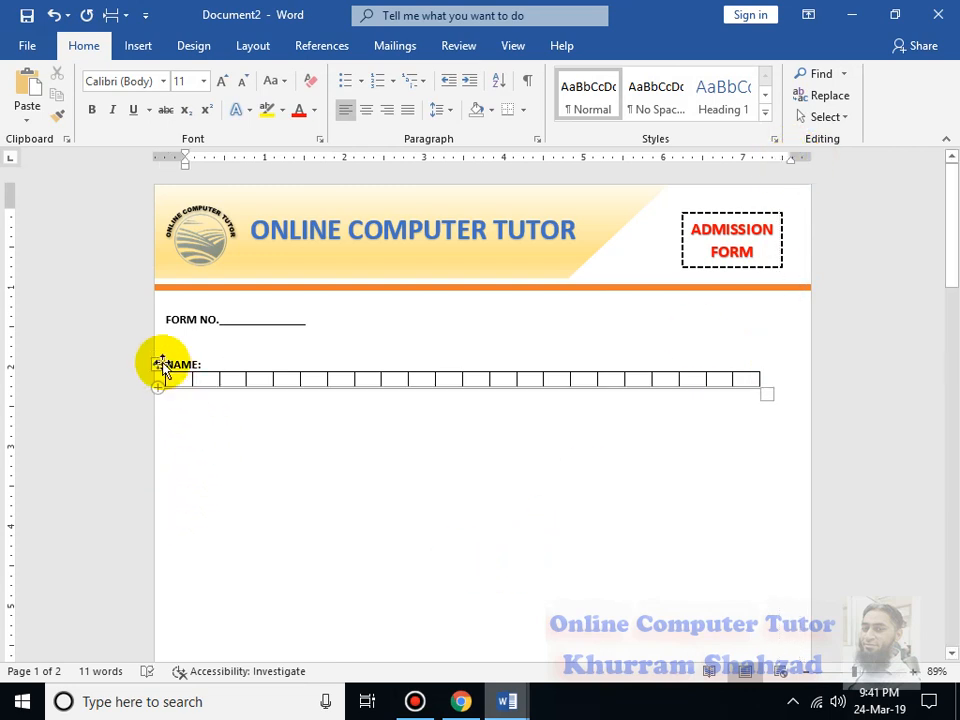
drag(178, 364, 203, 390)
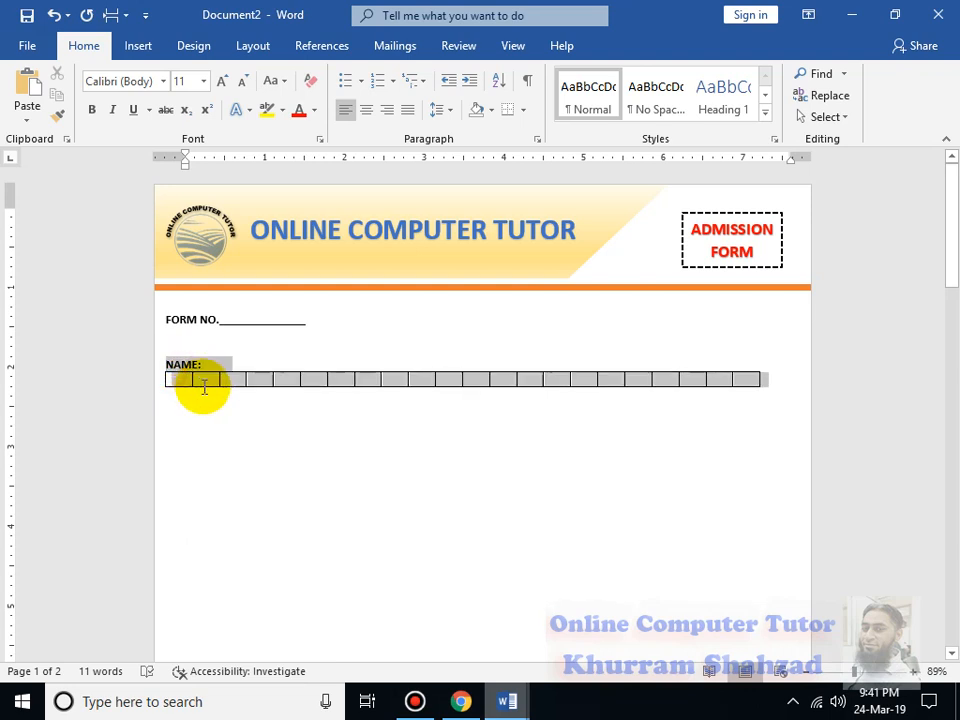
click(184, 404)
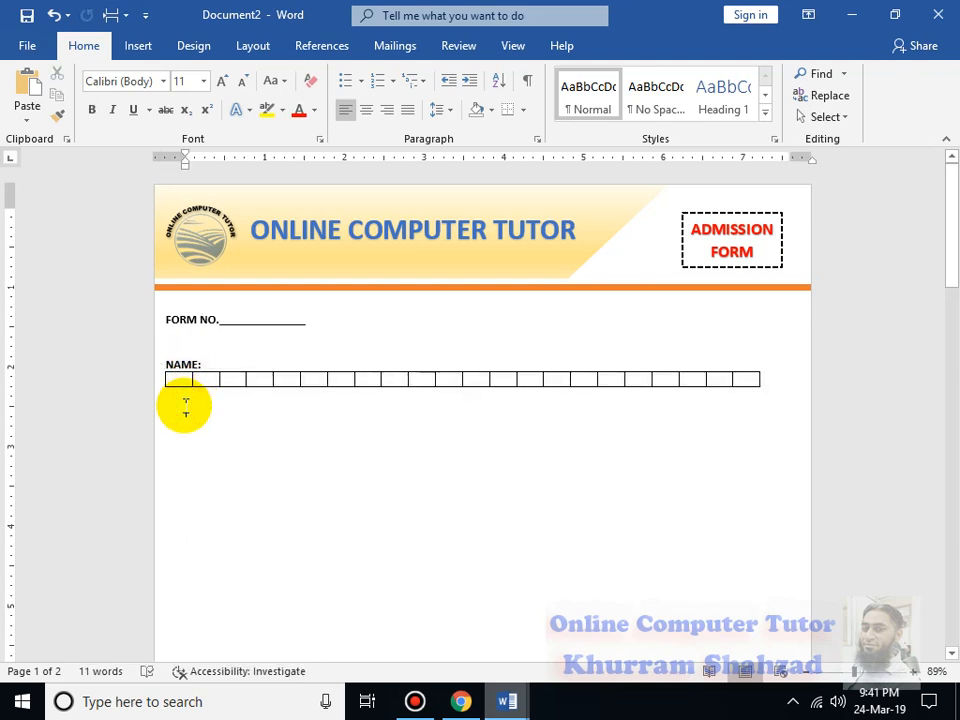
click(170, 405)
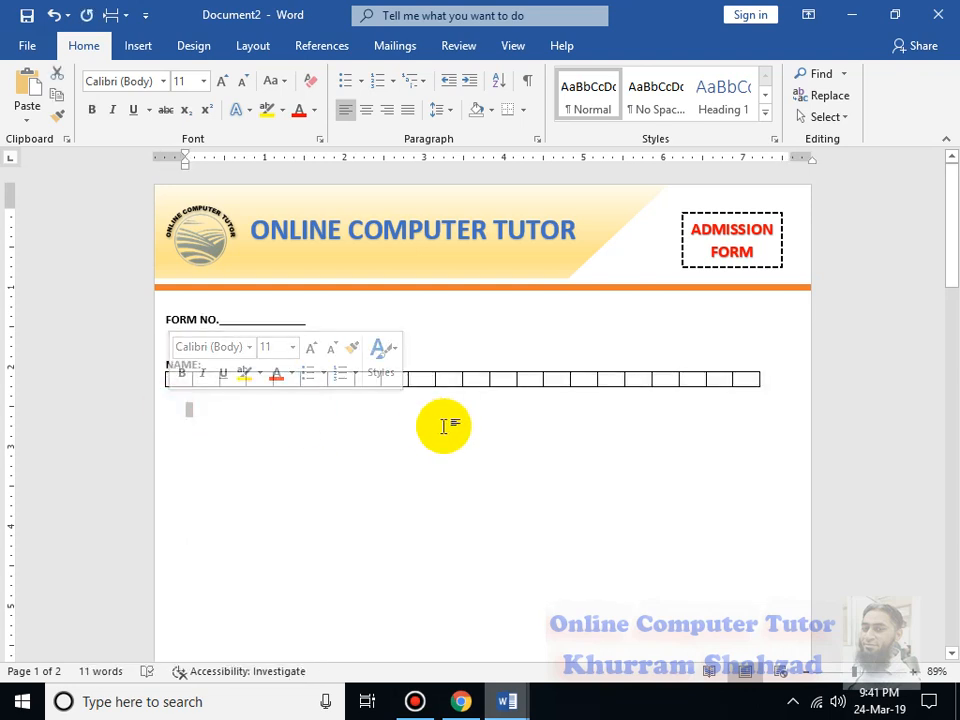
key(Up)
key(Right)
key(Up)
key(Right)
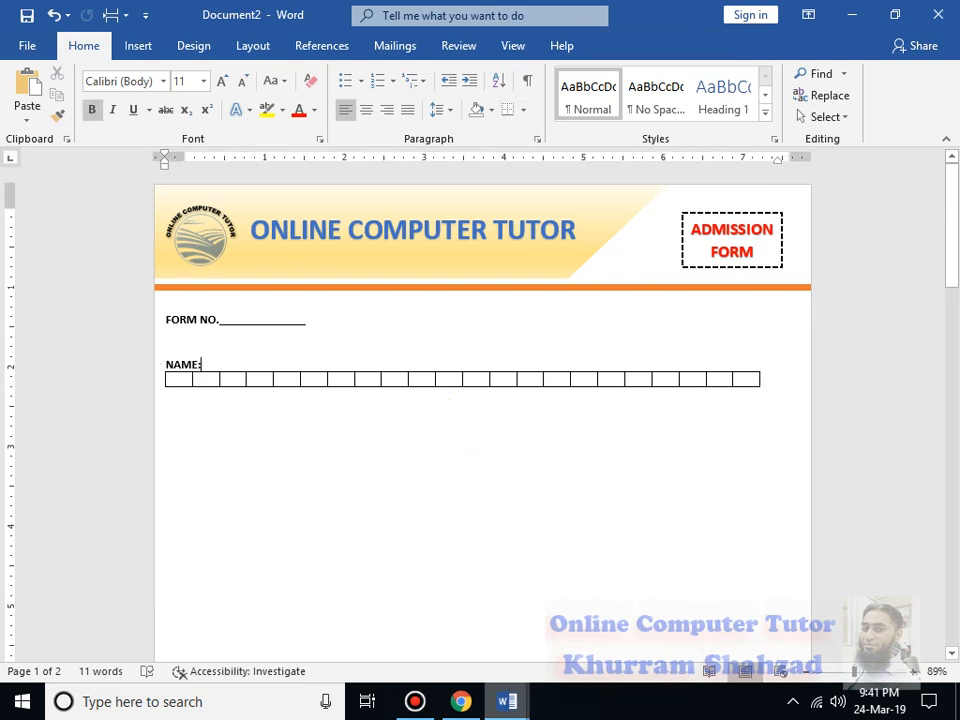
key(Return)
key(ctrl+z)
- Paste the copied label and table below the first table, and change the pasted label to FATHER / HUSBAND:
key(Down)
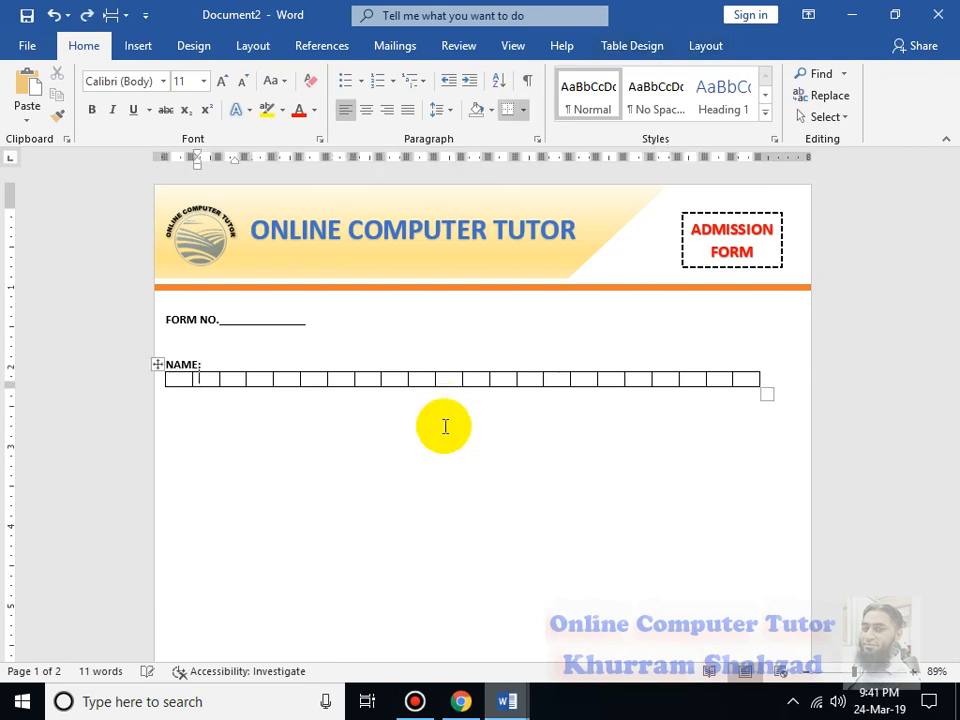
key(Down)
key(Return)
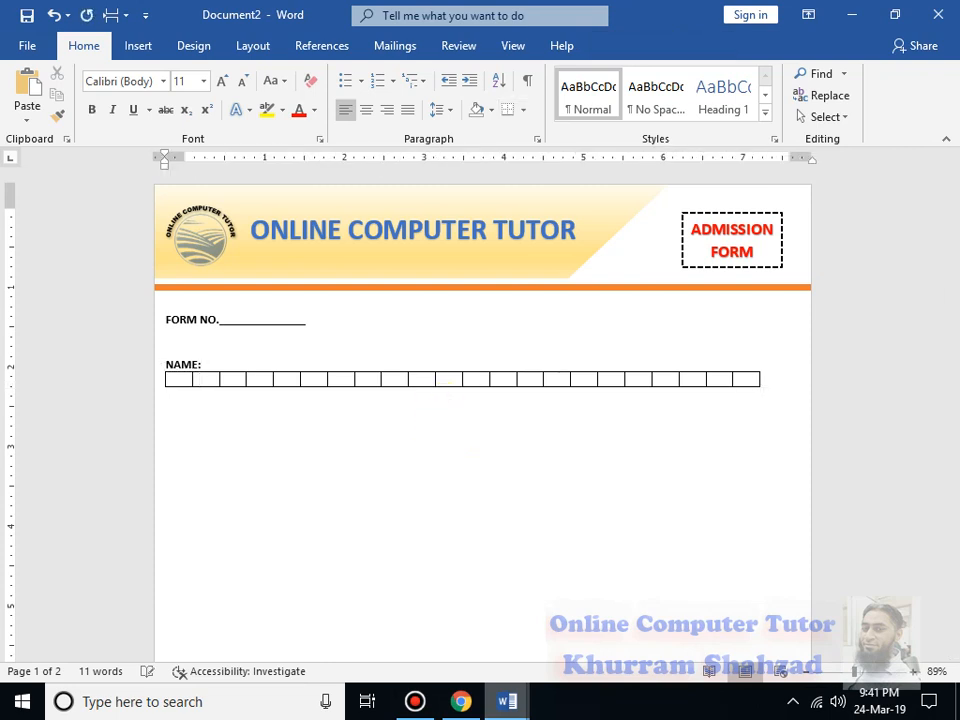
click(441, 421)
key(ctrl+v)
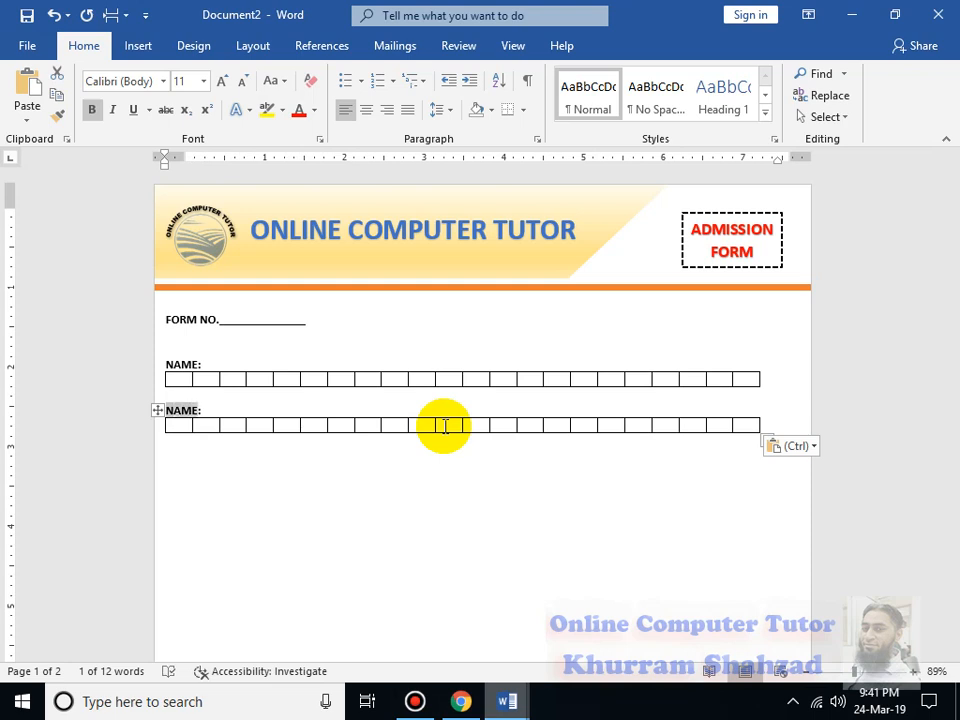
text(FATHER / HUSBAND:)
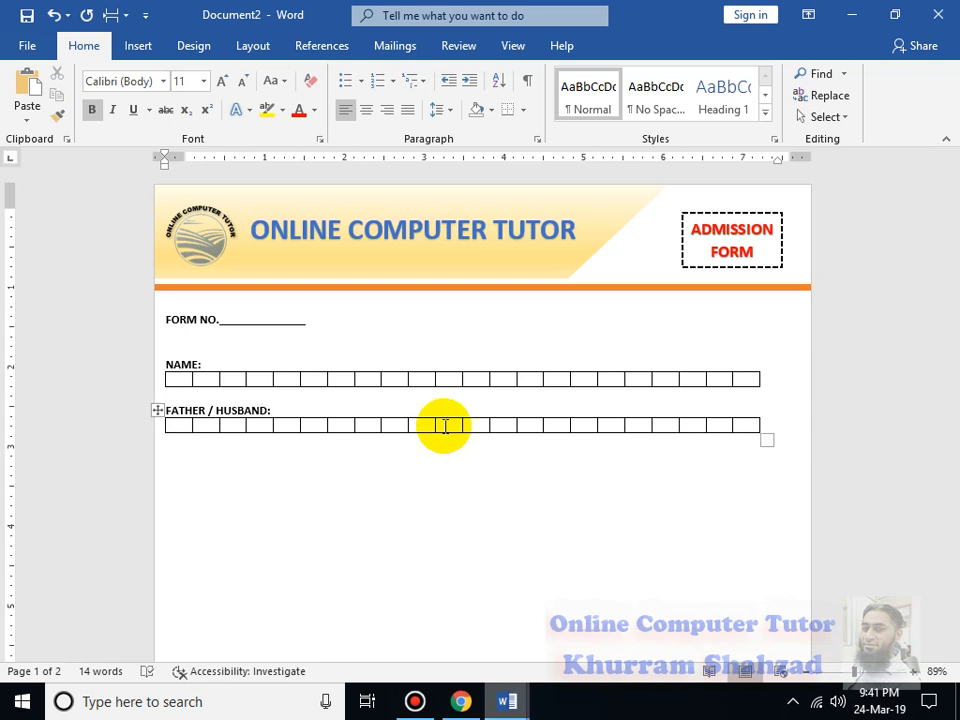
- Add a bold DATE OF BIRTH: label below the FATHER / HUSBAND table and place the cursor after it
key(Down)
key(Down)
key(Up)
key(Down)
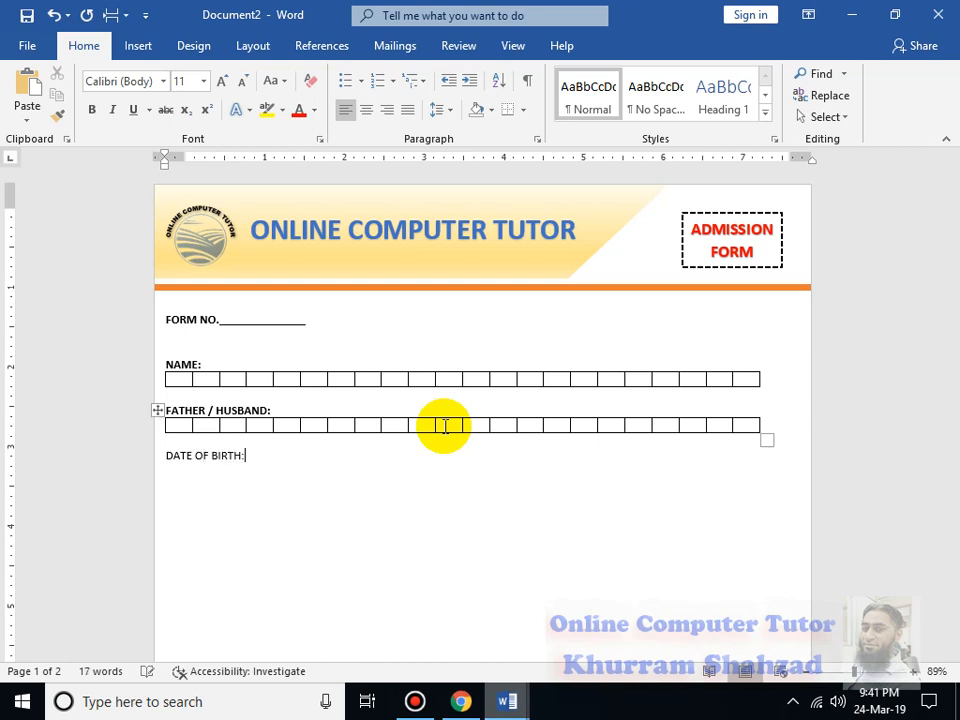
key(shift+Left)
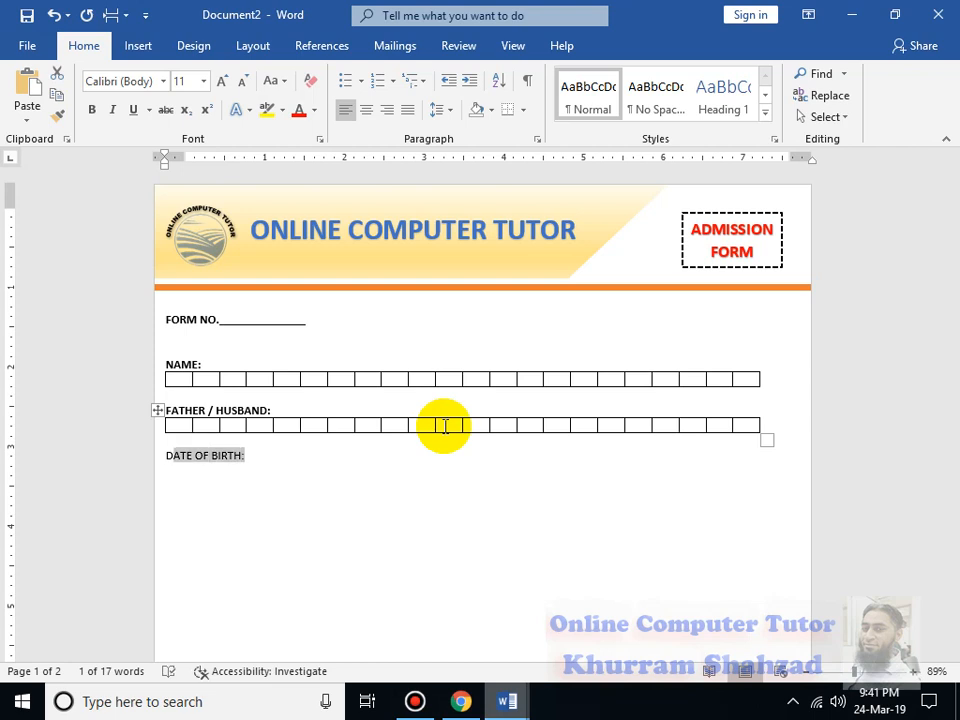
key(ctrl+b)
key(Right)
key(Left)
key(Return)
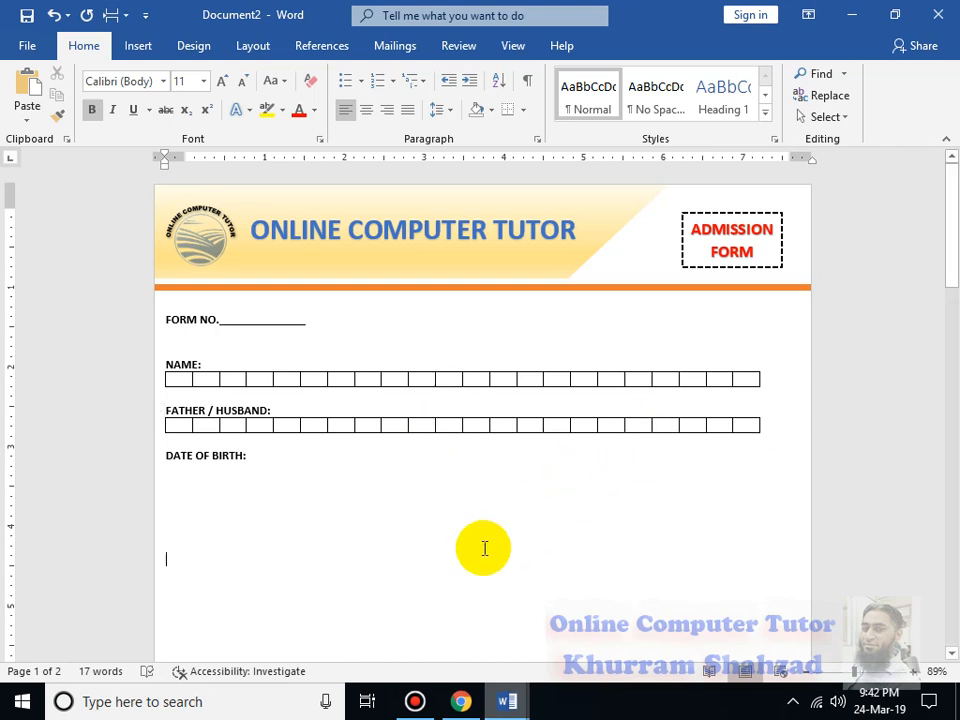
click(281, 459)
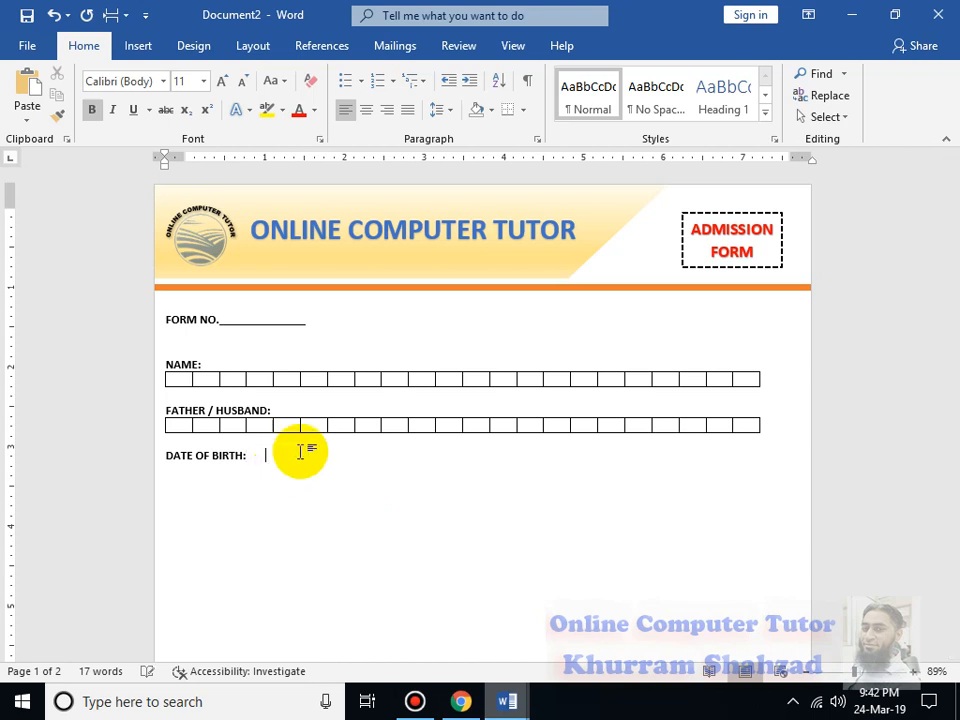
- Try a one-row, six-column table with automatic fixed column width at the DATE OF BIRTH label
click(142, 48)
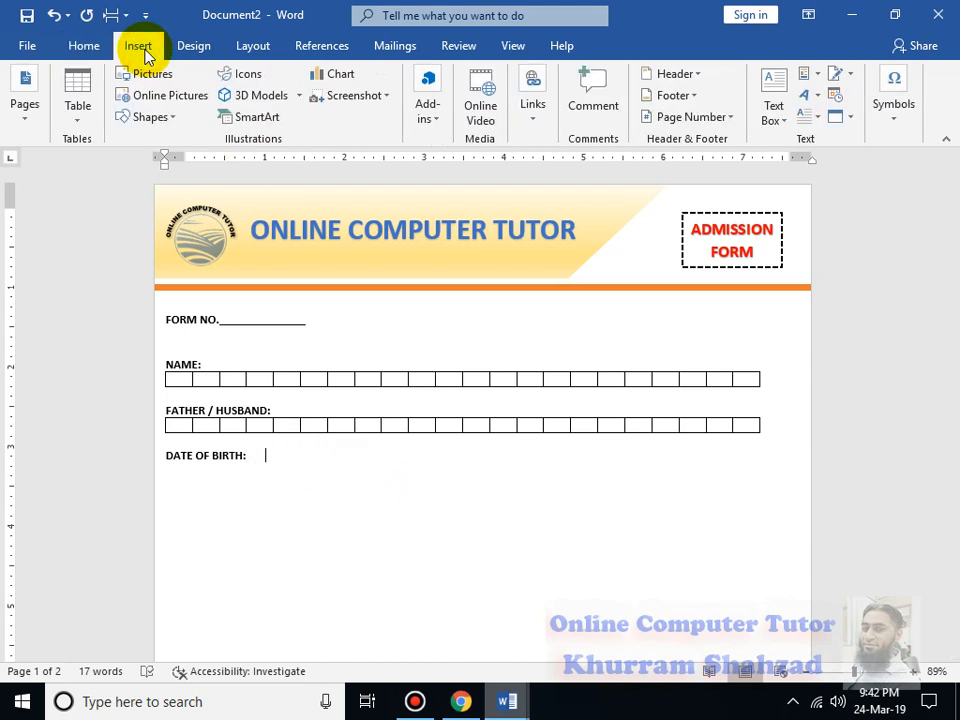
click(77, 90)
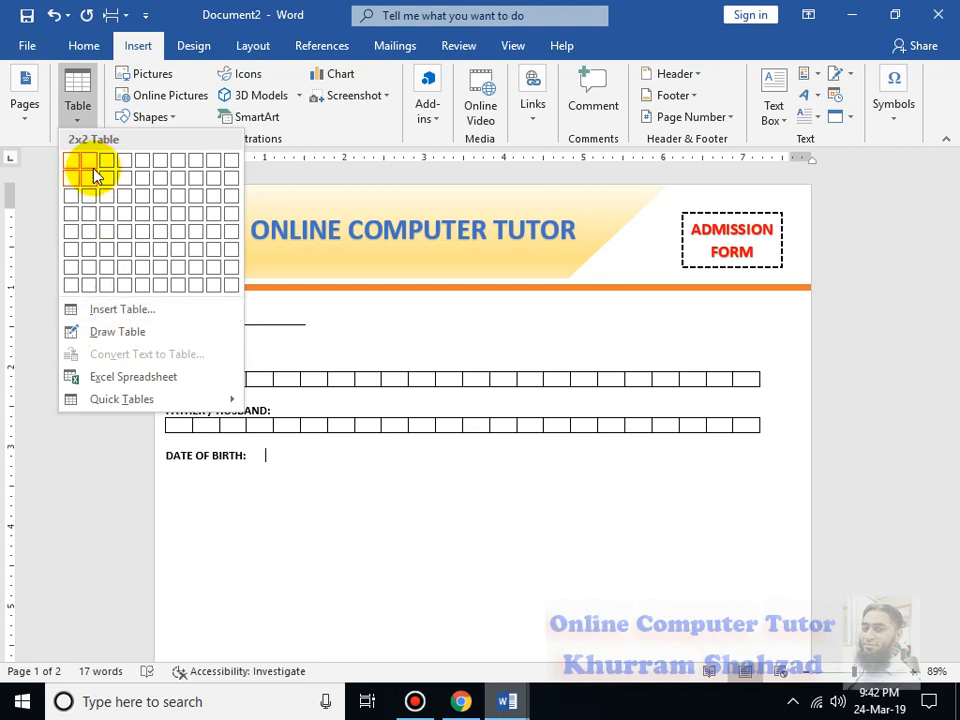
click(130, 309)
click(484, 268)
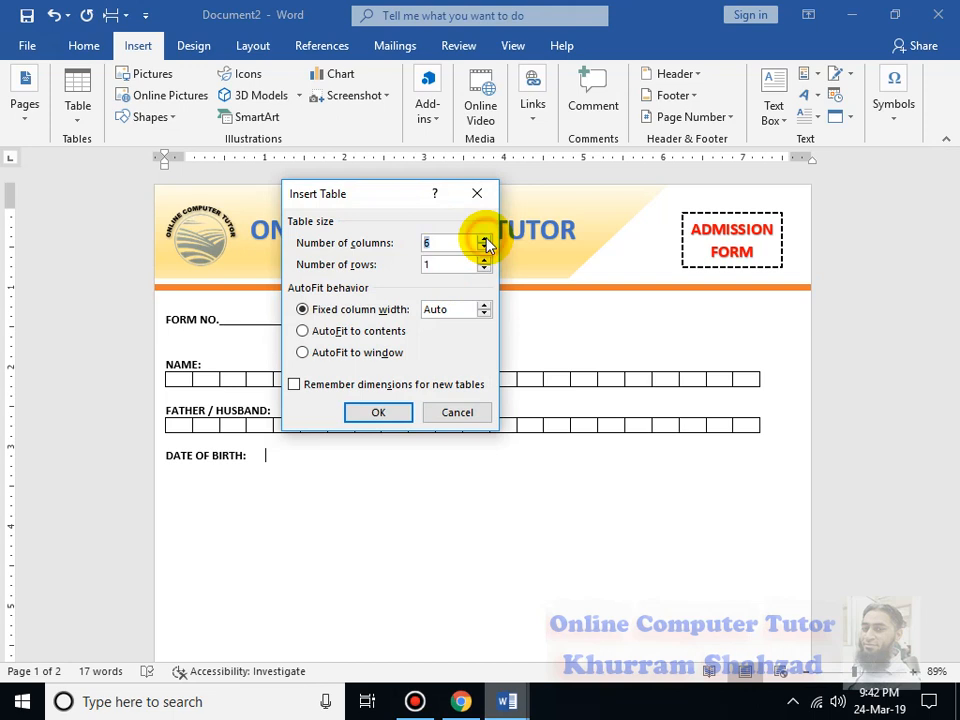
click(398, 410)
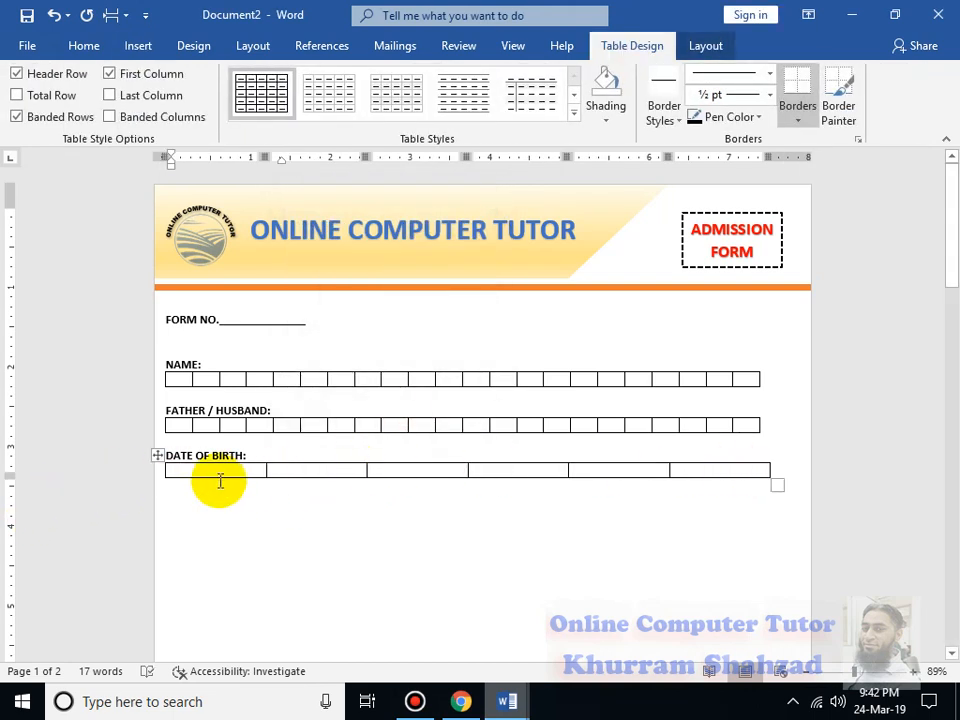
key(ctrl+z)
- Insert a one-row, six-column table autofitted to contents below the DATE OF BIRTH label and move it up onto that line
click(139, 50)
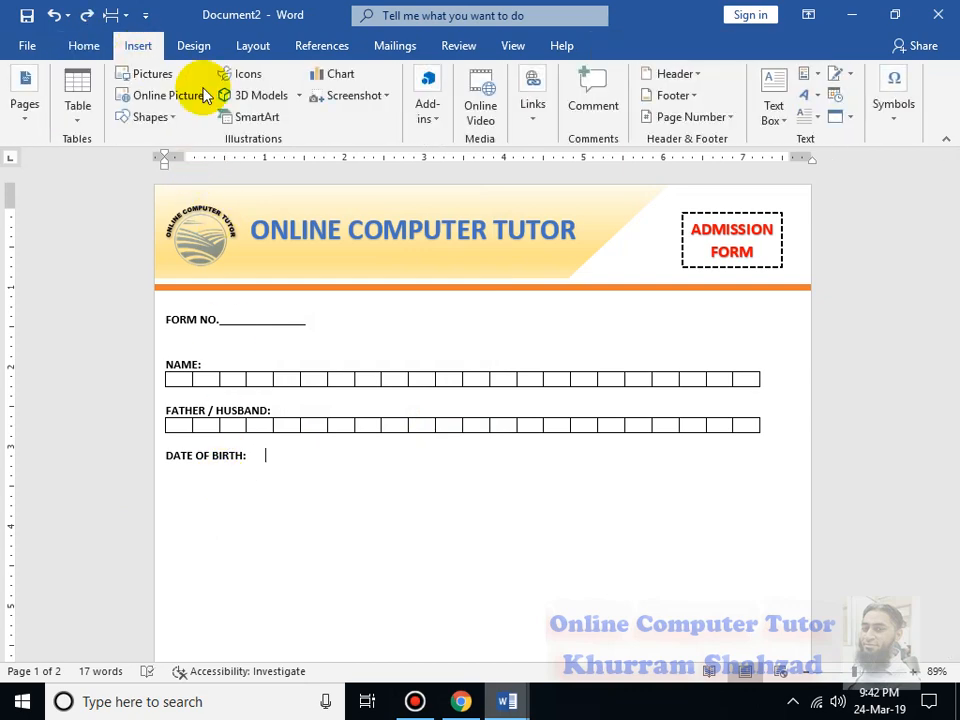
click(80, 112)
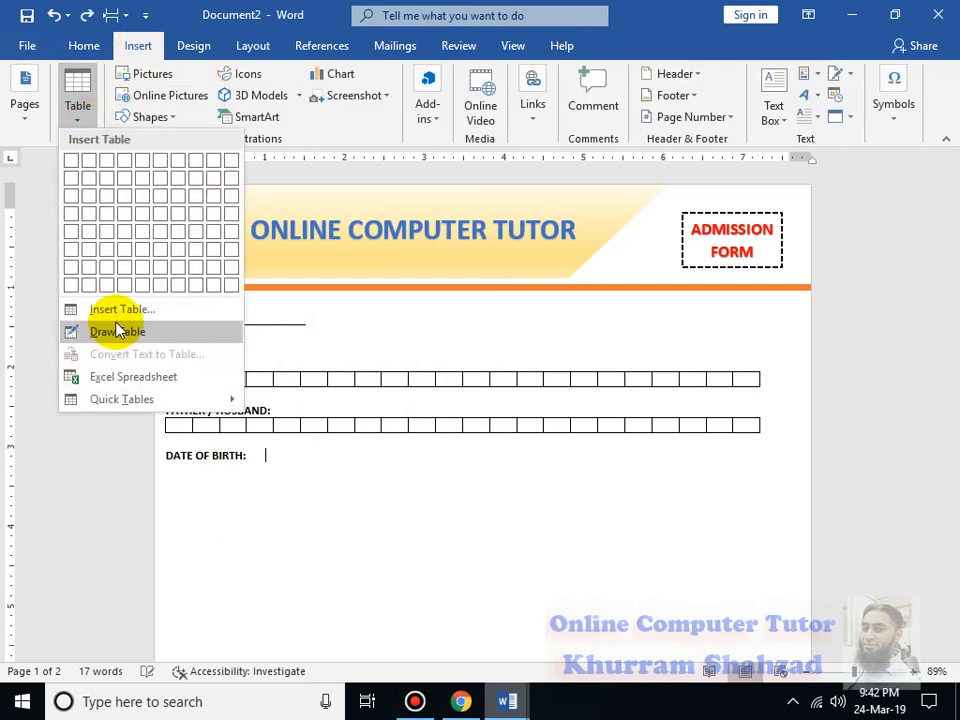
click(117, 331)
click(79, 110)
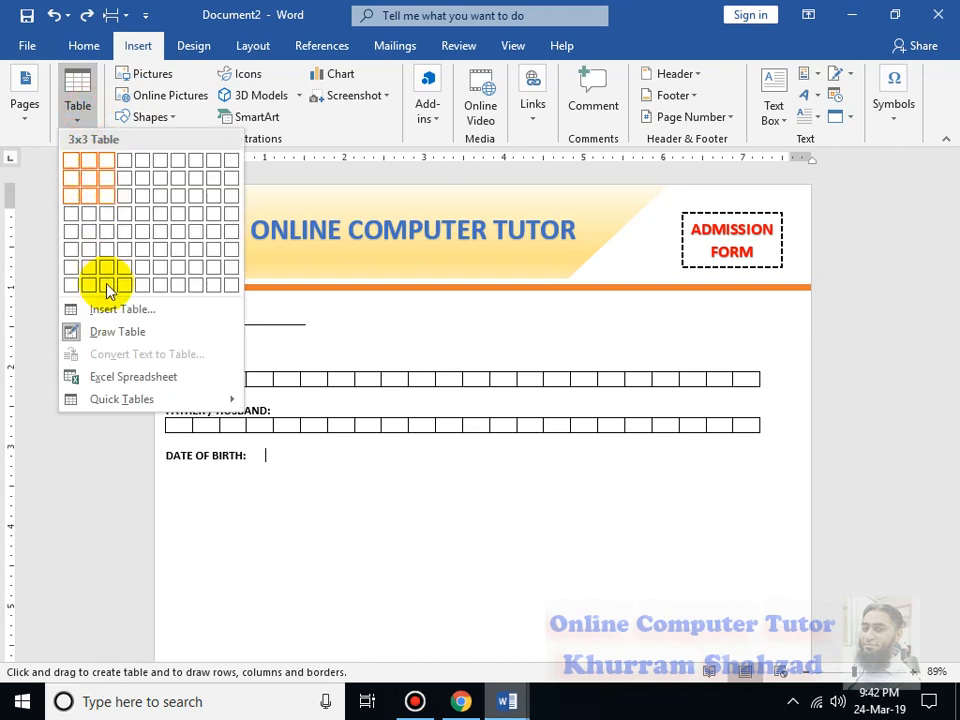
click(112, 308)
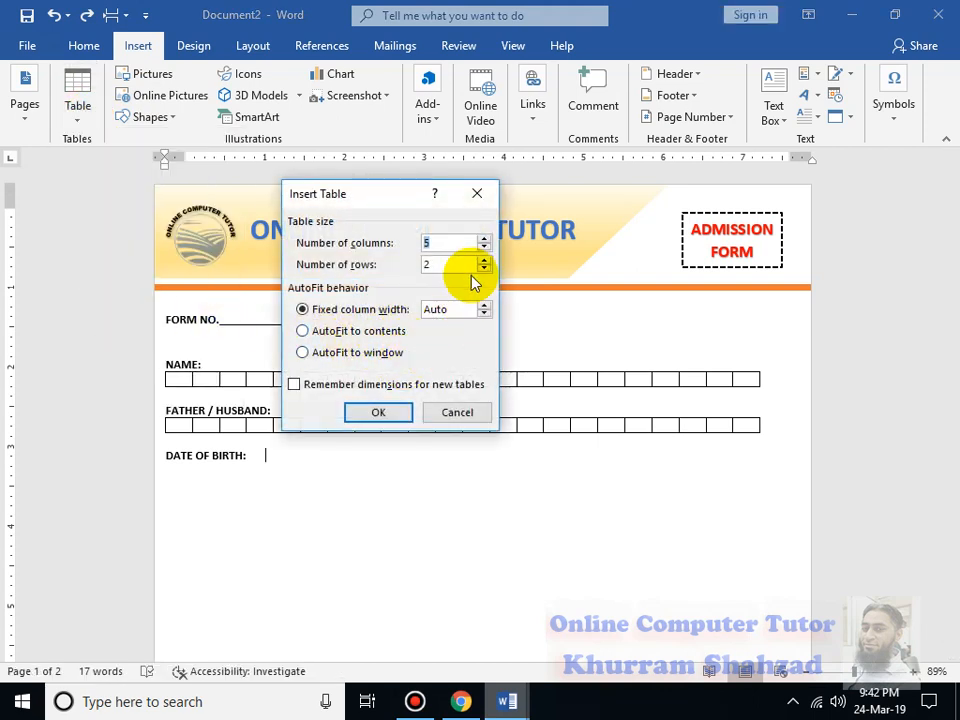
click(484, 239)
click(484, 268)
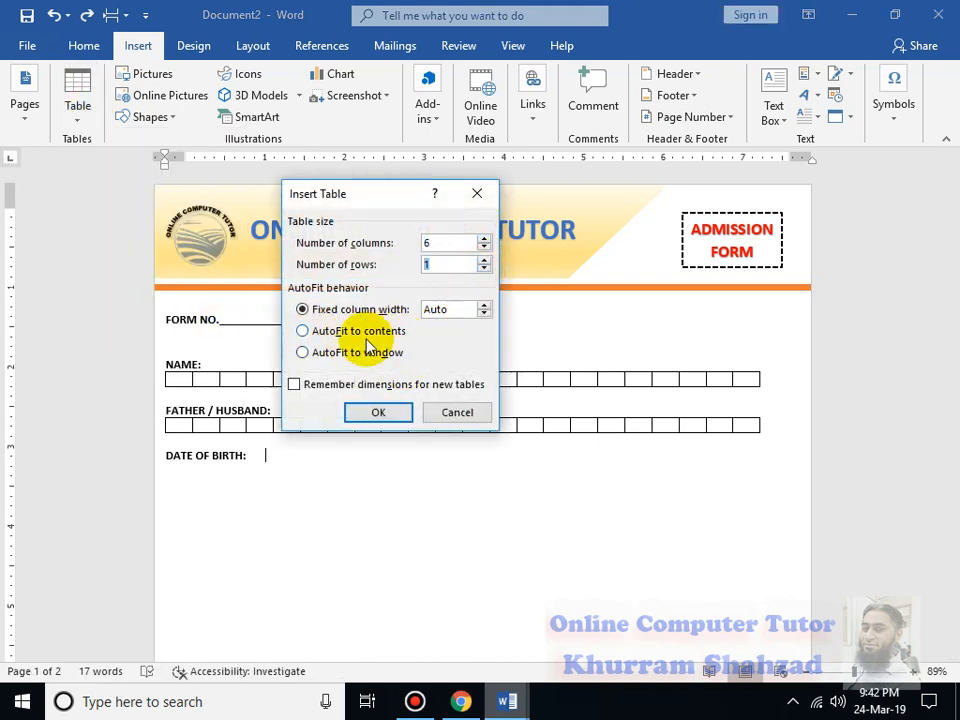
click(302, 351)
click(302, 331)
click(379, 412)
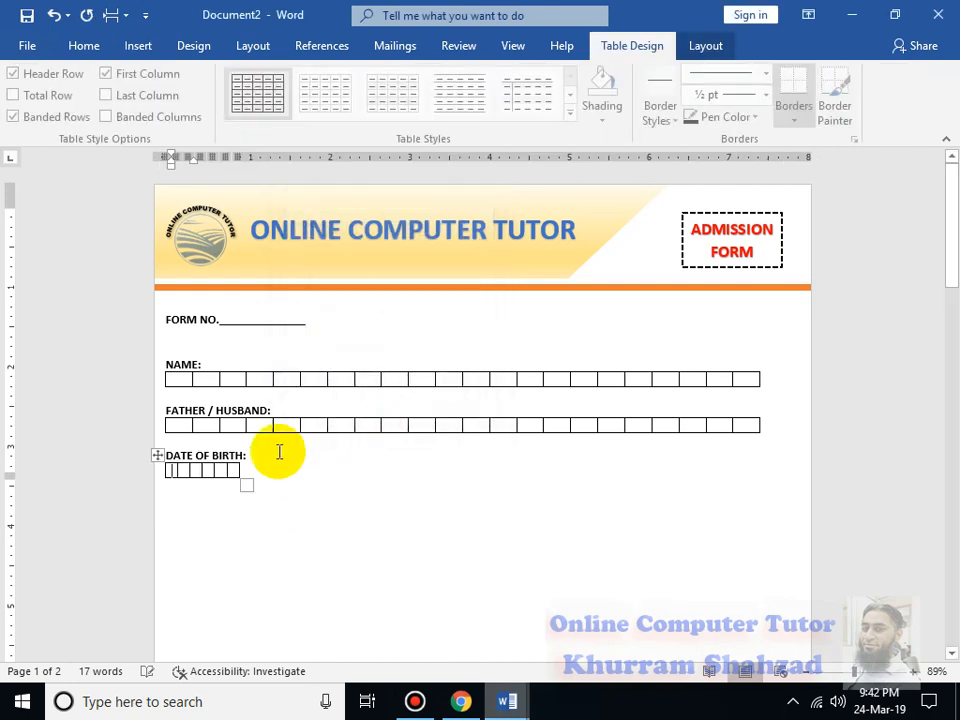
drag(157, 455, 244, 438)
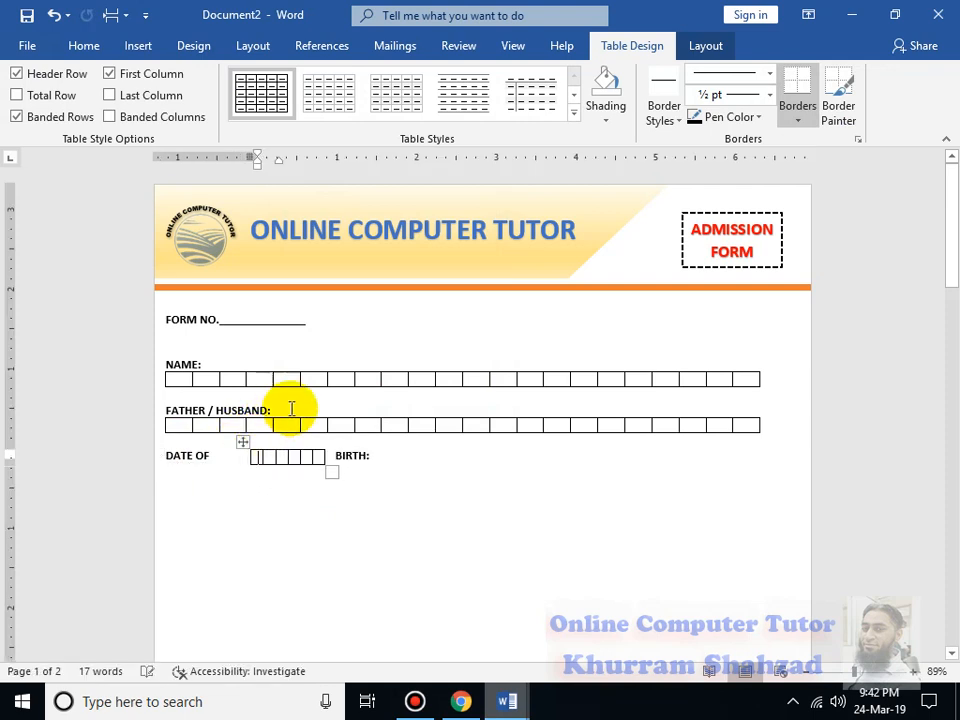
- Try a row height of 0.32 inches on the date-of-birth table and look at its table properties
click(243, 441)
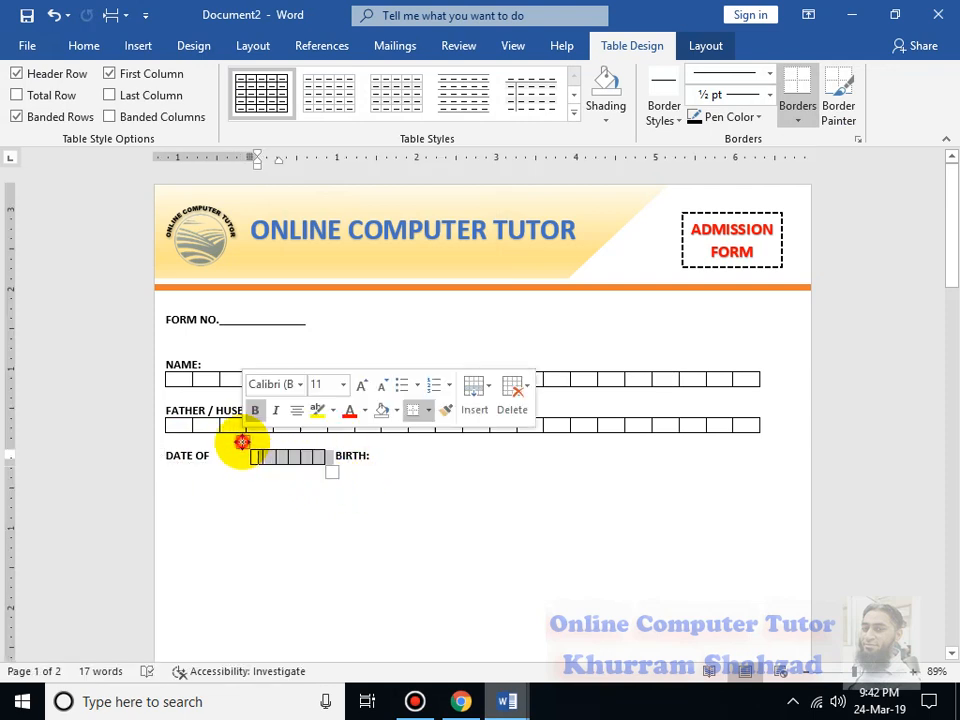
click(705, 46)
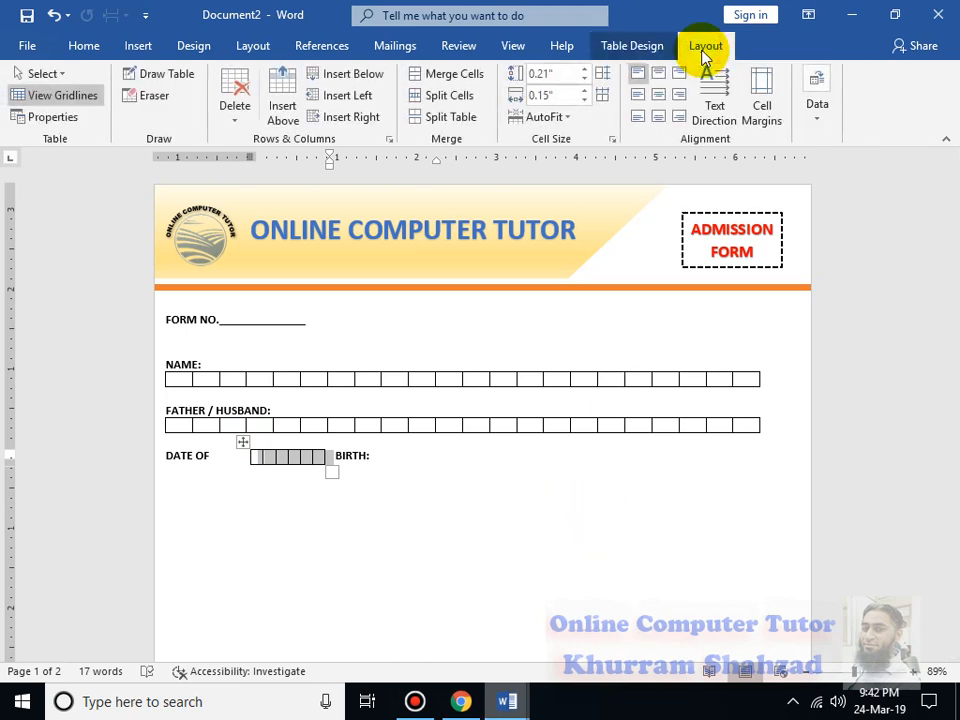
click(812, 122)
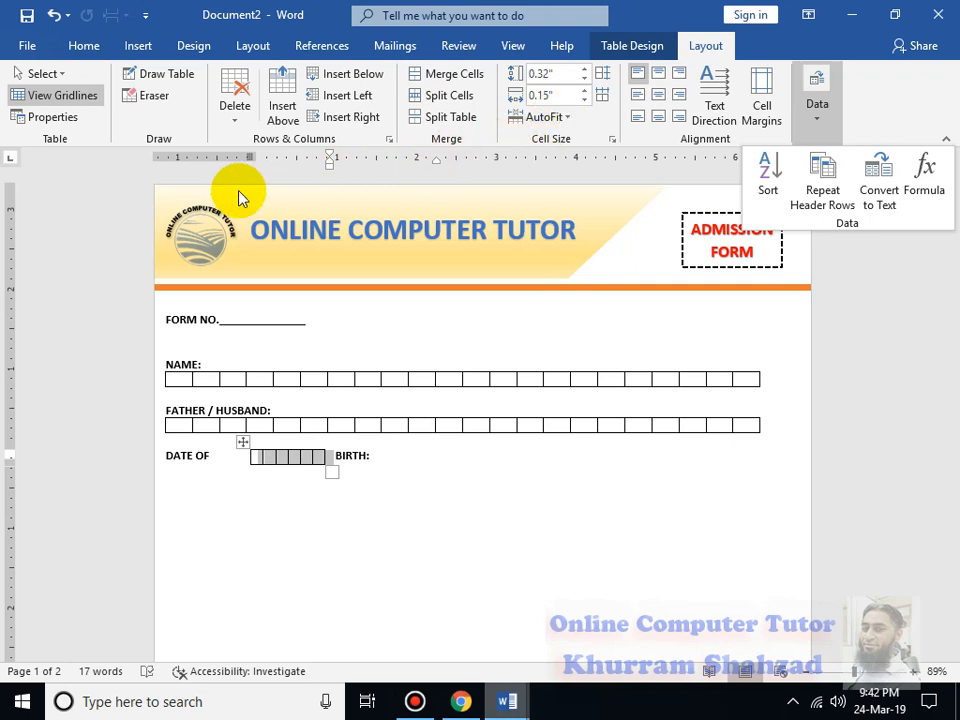
click(30, 117)
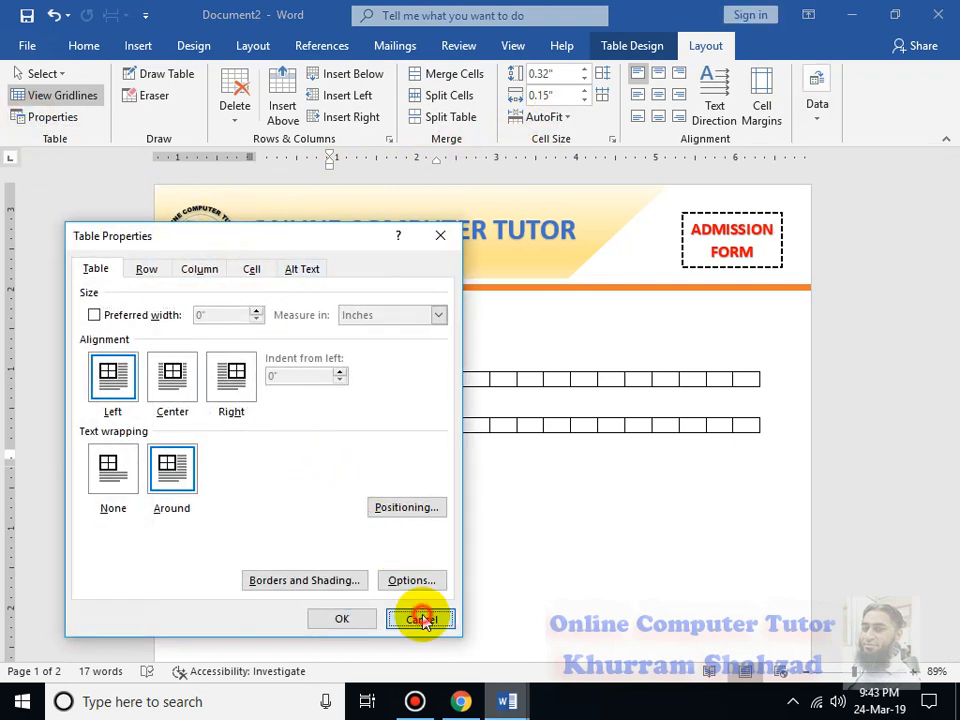
click(417, 614)
click(422, 557)
- Move the table directly after the DATE OF BIRTH label, set its first cell about 0.25 inches wide and widen the last cell
click(262, 445)
mouse_move(243, 442)
mouse_down()
mouse_move(272, 439)
mouse_move(274, 454)
mouse_move(255, 454)
mouse_up()
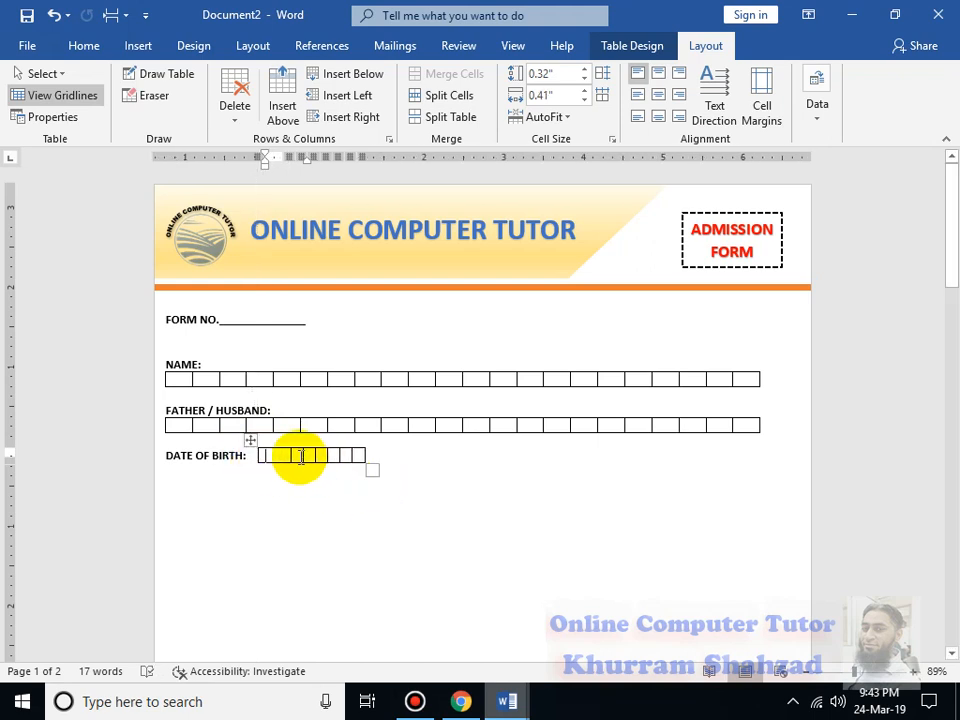
drag(289, 456, 279, 457)
drag(366, 455, 405, 454)
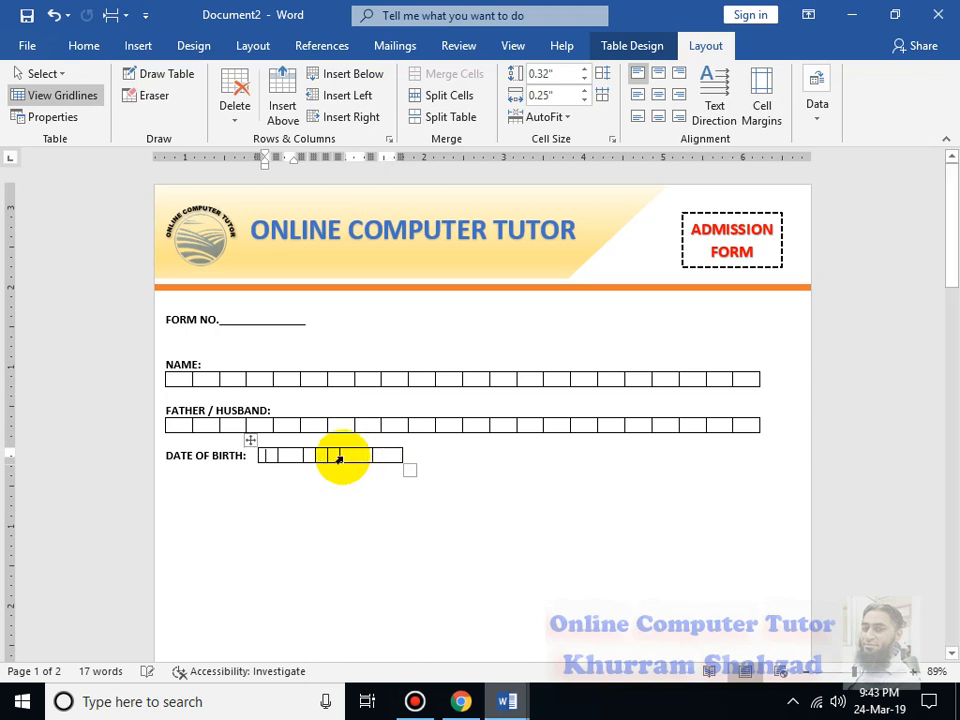
- Adjust the middle and last column borders of the date-of-birth table, extending it to about 2.2 inches wide
mouse_move(337, 455)
mouse_down()
mouse_move(347, 455)
mouse_move(333, 460)
mouse_up()
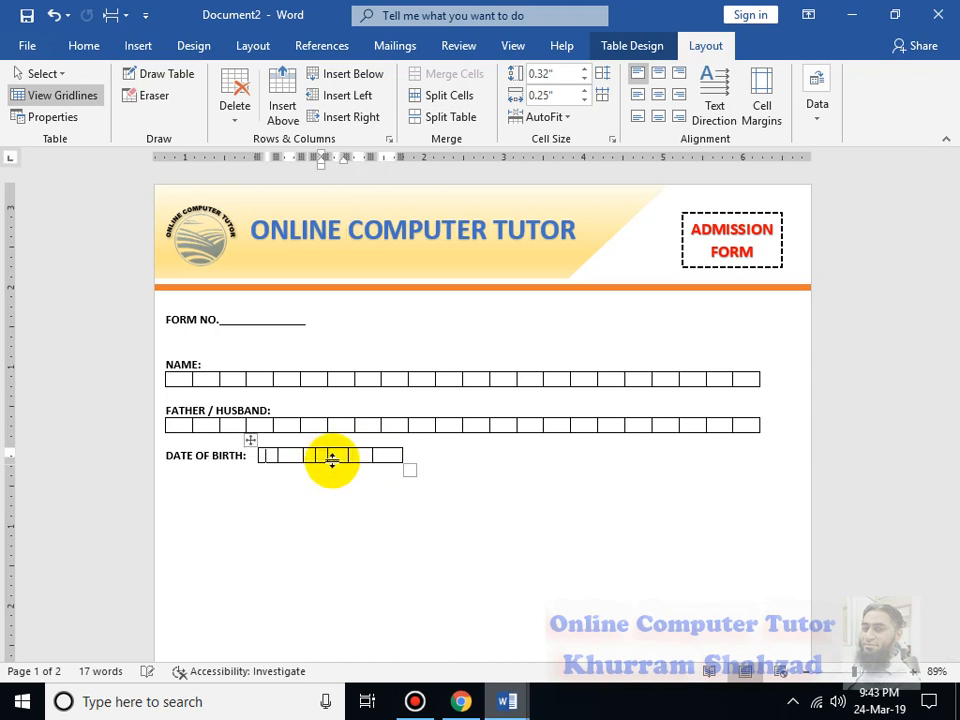
click(328, 458)
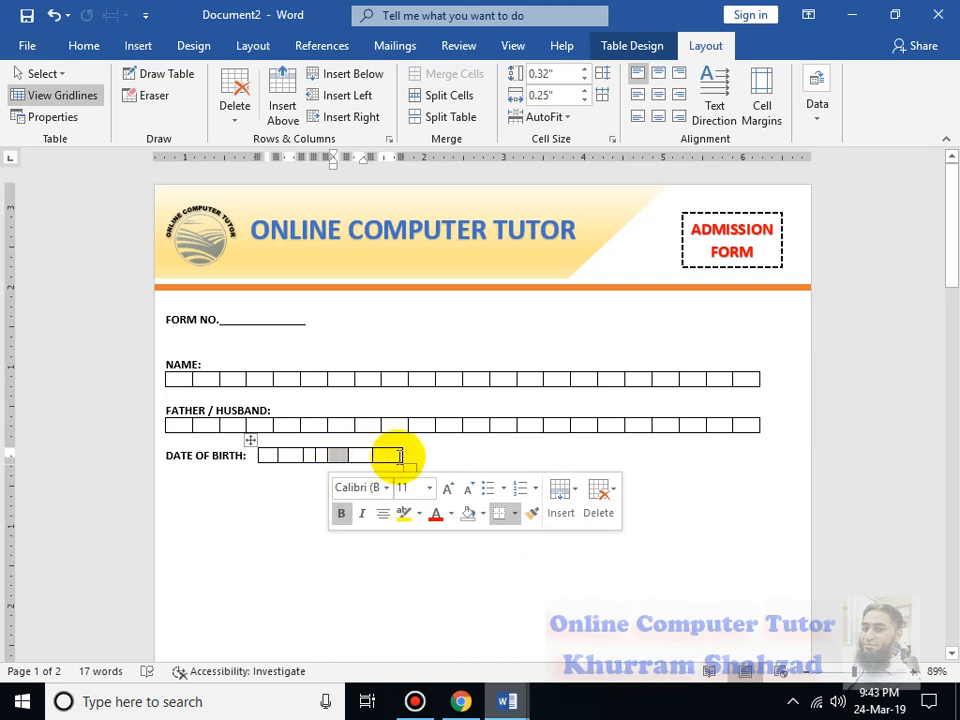
mouse_move(398, 456)
mouse_down()
mouse_move(418, 455)
mouse_move(321, 454)
mouse_move(330, 454)
mouse_up()
click(349, 456)
click(329, 455)
click(315, 455)
click(413, 456)
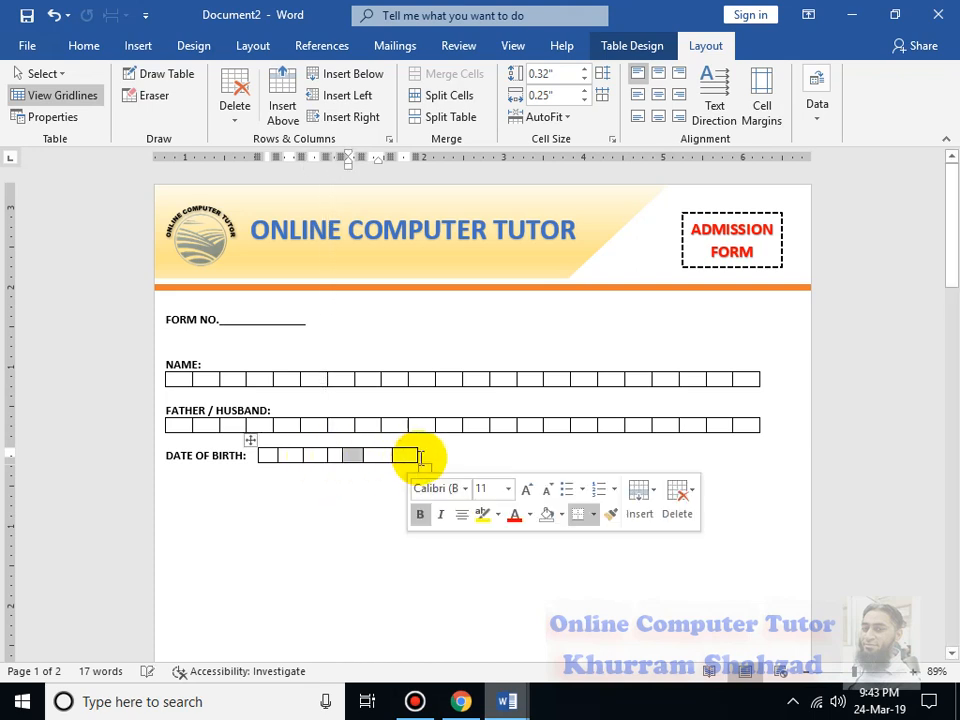
drag(413, 455, 437, 454)
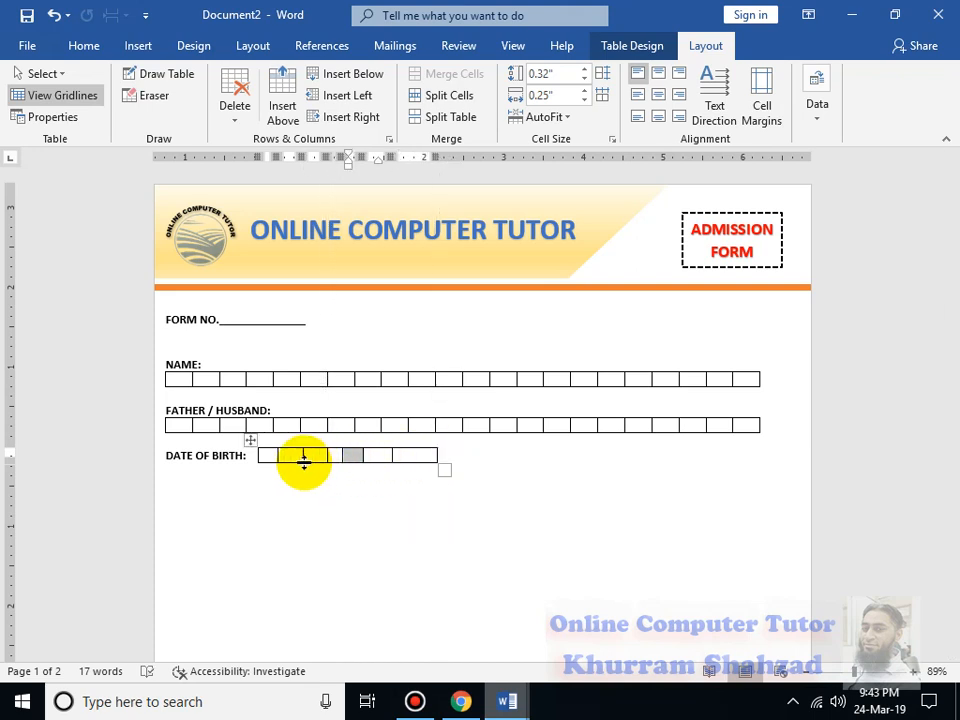
click(304, 456)
drag(363, 454, 378, 454)
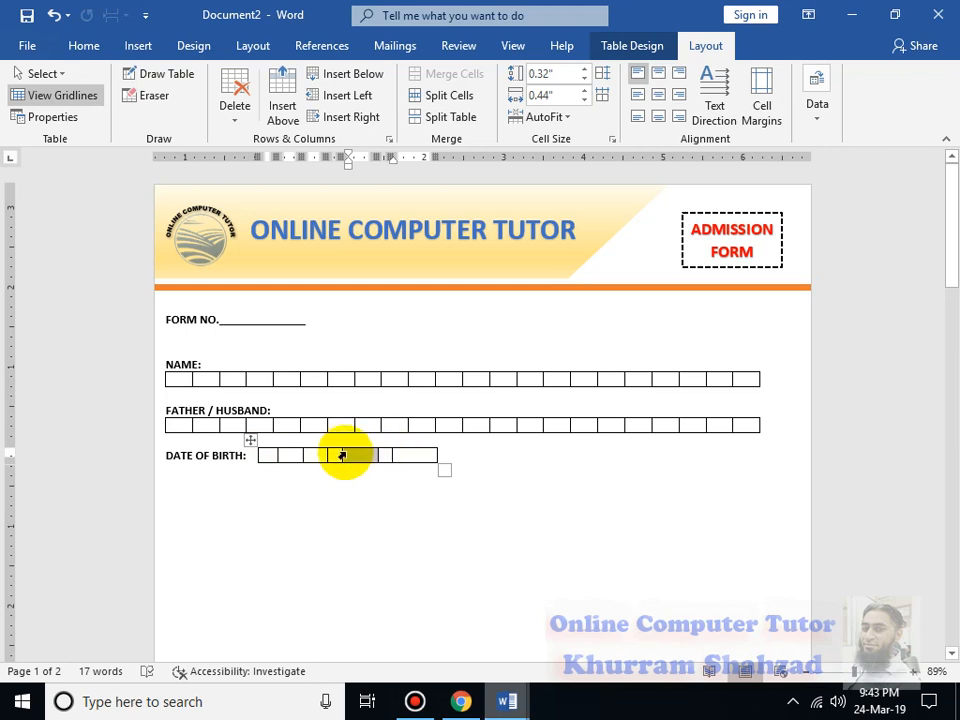
- Even out the remaining date-of-birth cells to about 0.31 inches wide and paste an extra cell to make eight
drag(340, 453, 428, 456)
click(408, 455)
click(406, 455)
key(ctrl+v)
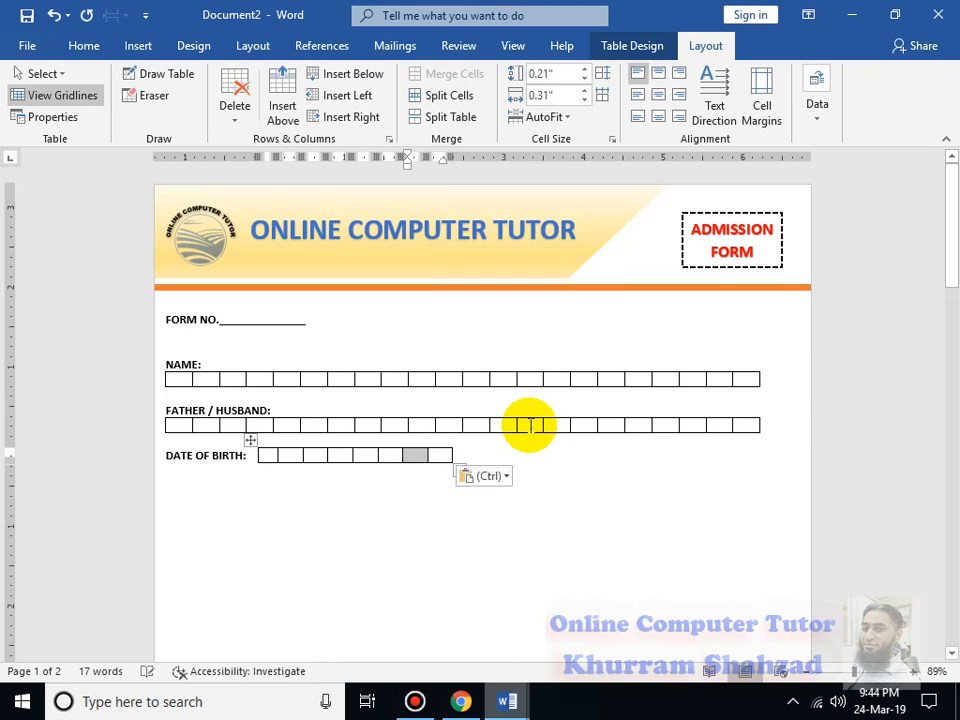
click(440, 455)
click(466, 455)
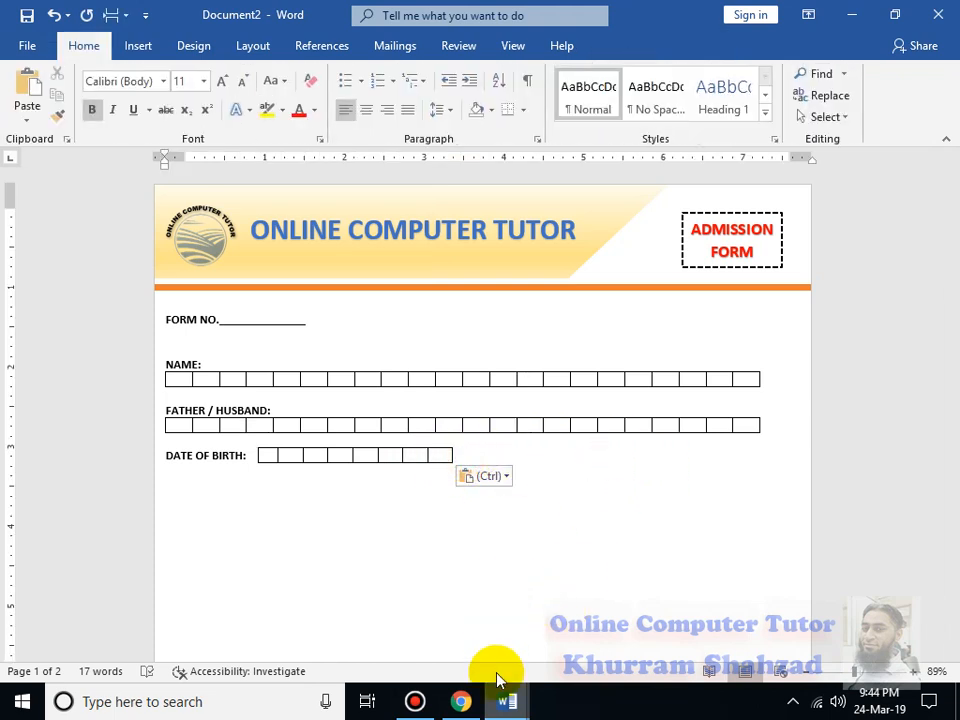
- Add a bold line below the date of birth reading GENDER:, MALE and FEMALE, with wide gaps between the words
click(216, 490)
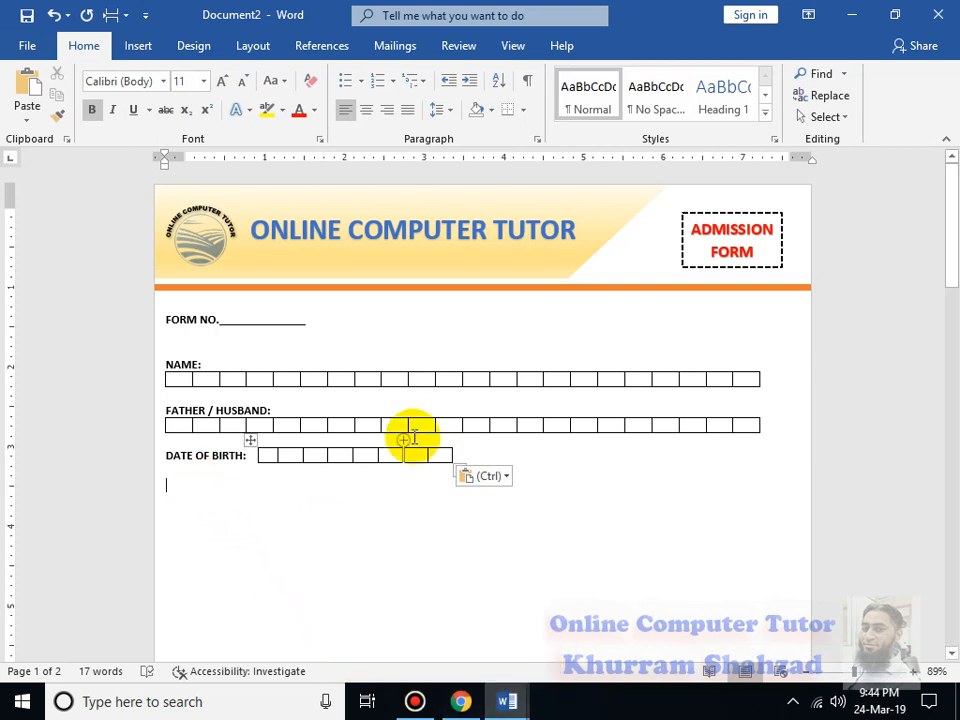
key(Return)
key(BackSpace)
text(G)
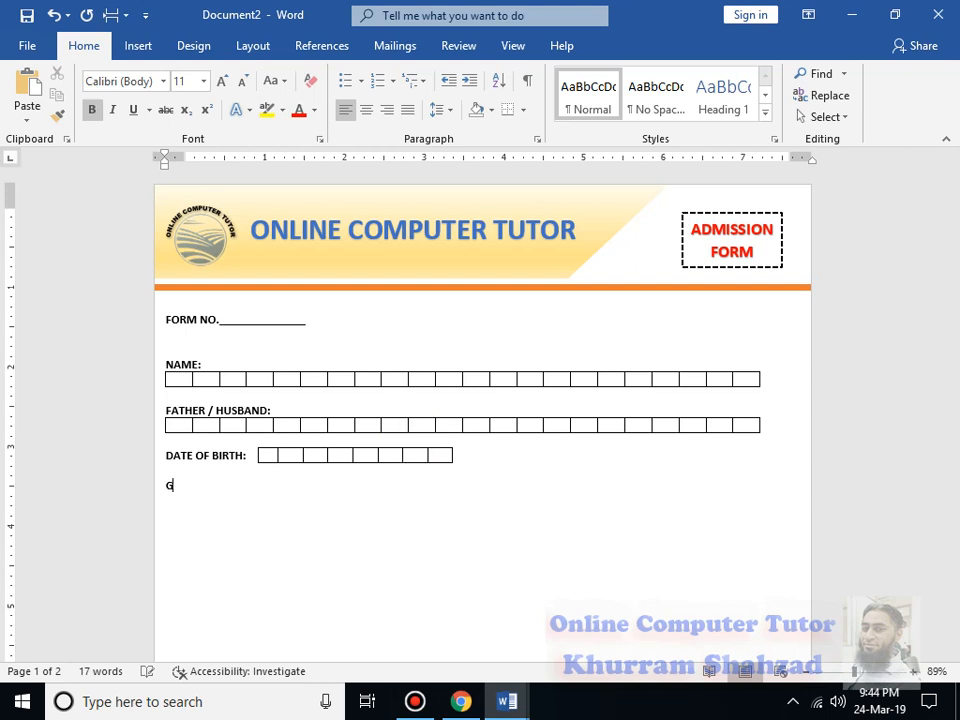
text(ENDER: MALE FEMALE)
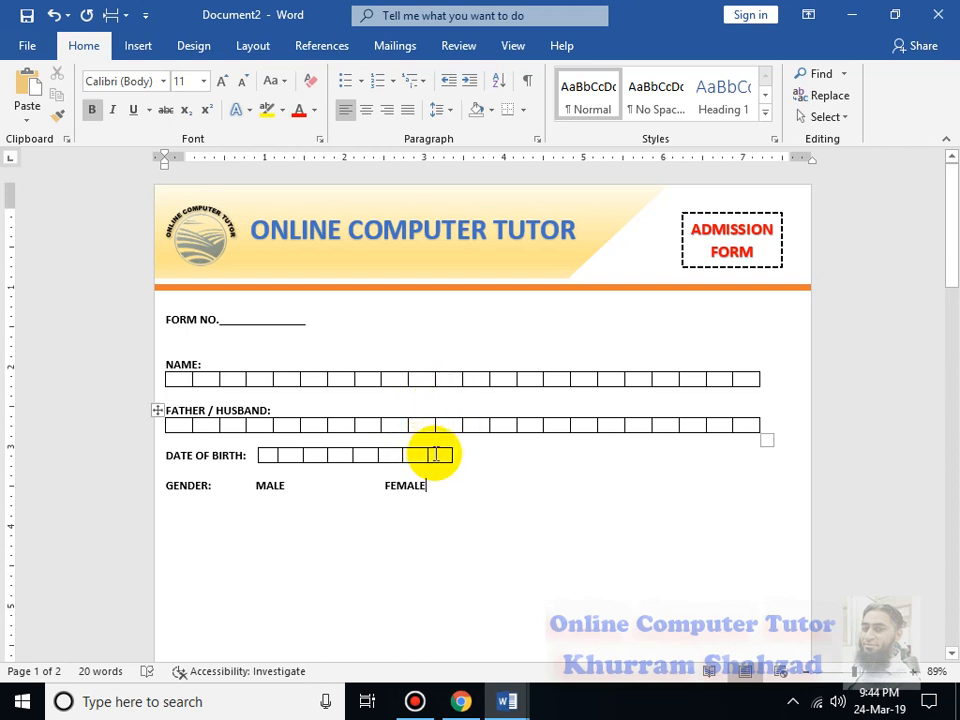
- Copy the last date-of-birth cell, paste it on the GENDER line and place it beside MALE as a check box
click(434, 454)
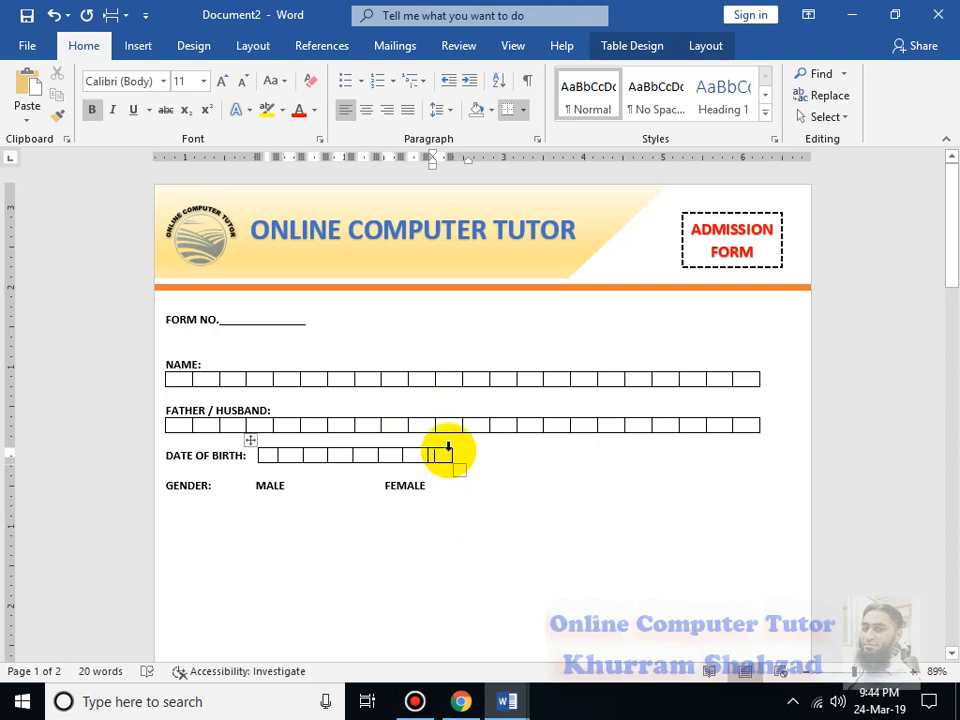
click(448, 447)
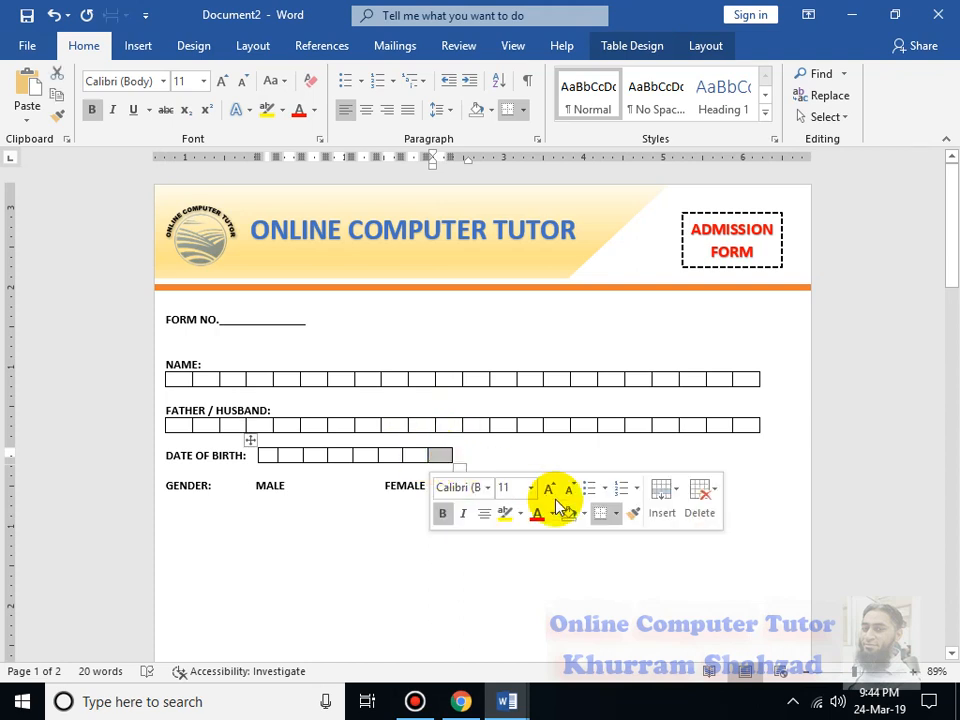
click(331, 495)
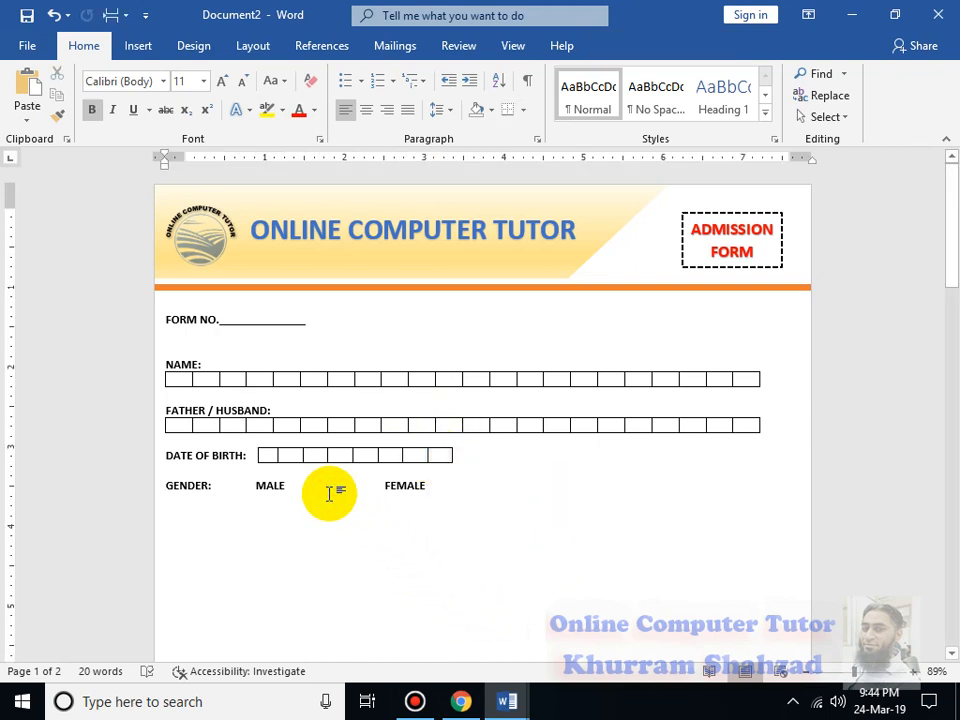
key(ctrl+v)
drag(251, 487, 290, 477)
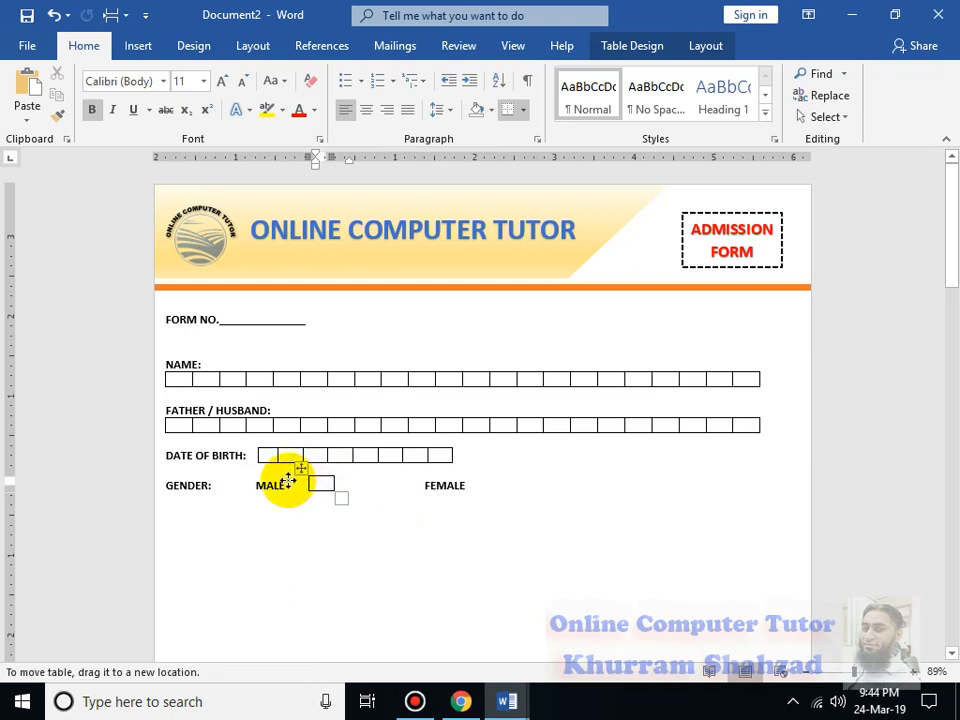
- Nudge the pasted cell beside MALE, and remove it from the GENDER line
click(287, 483)
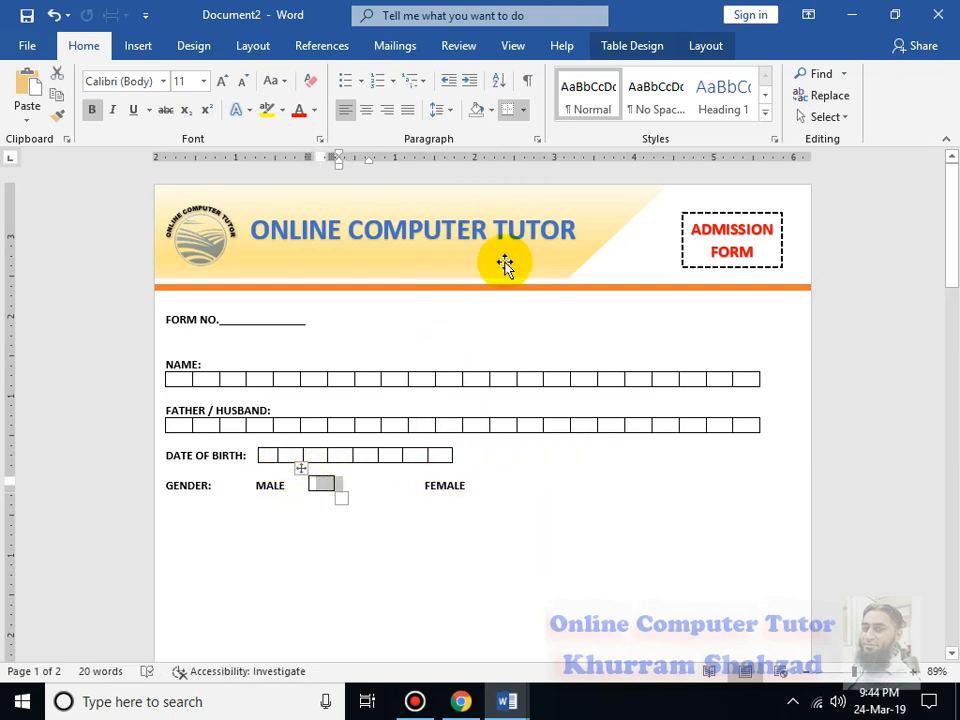
mouse_move(300, 468)
mouse_down()
mouse_move(289, 487)
mouse_move(304, 465)
mouse_up()
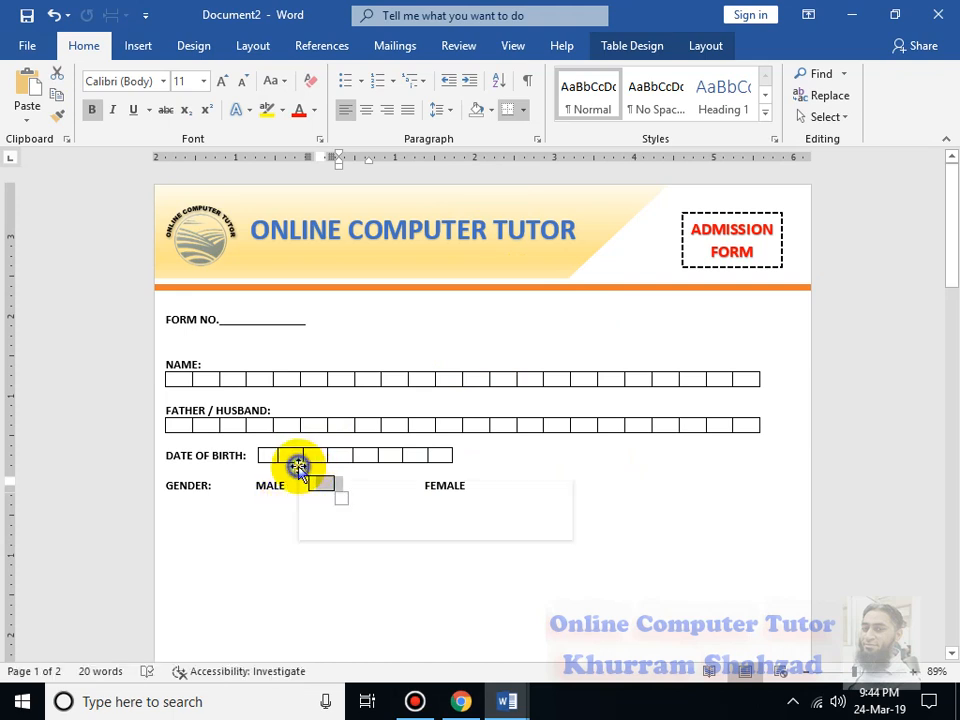
right_click(296, 461)
click(390, 155)
- Draw a small square shape in the blank area just below the gap between MALE and FEMALE
click(137, 45)
click(77, 110)
click(160, 117)
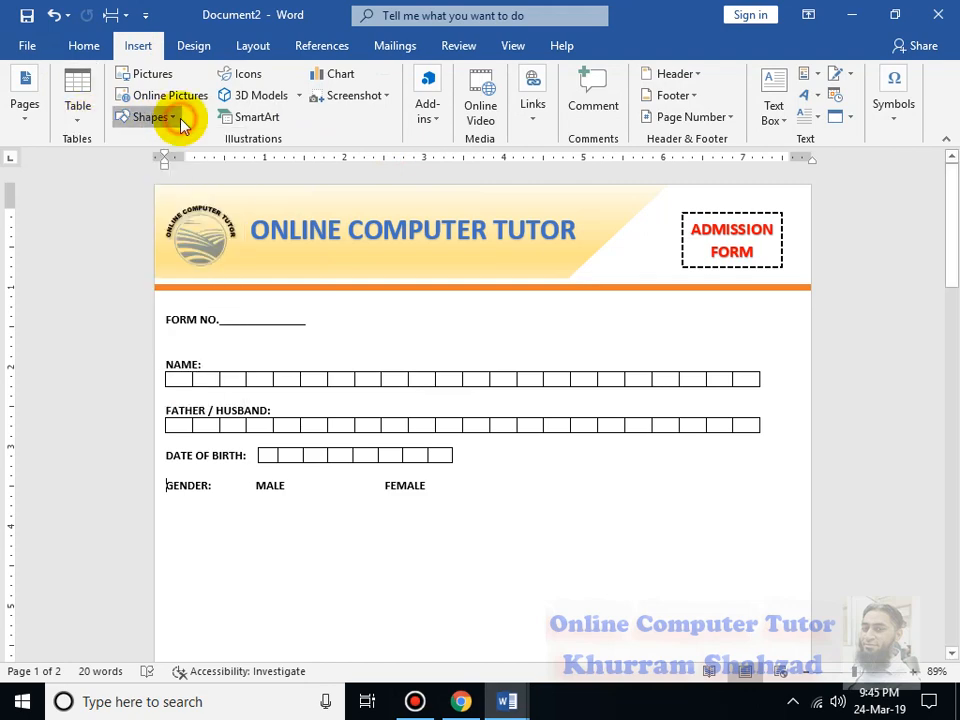
click(160, 117)
click(216, 160)
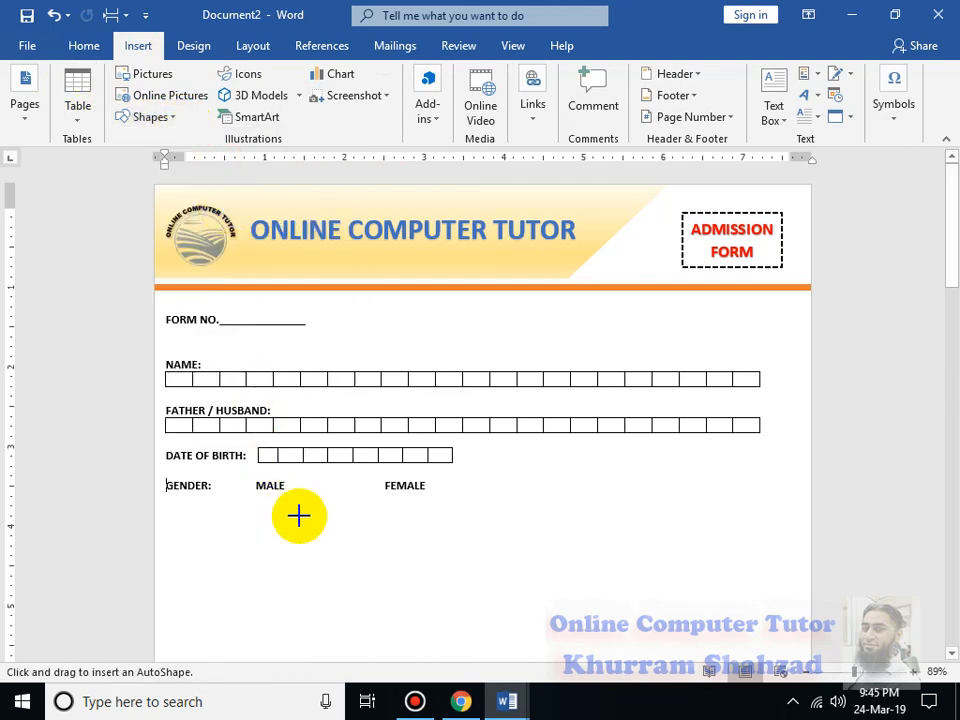
drag(298, 515, 316, 533)
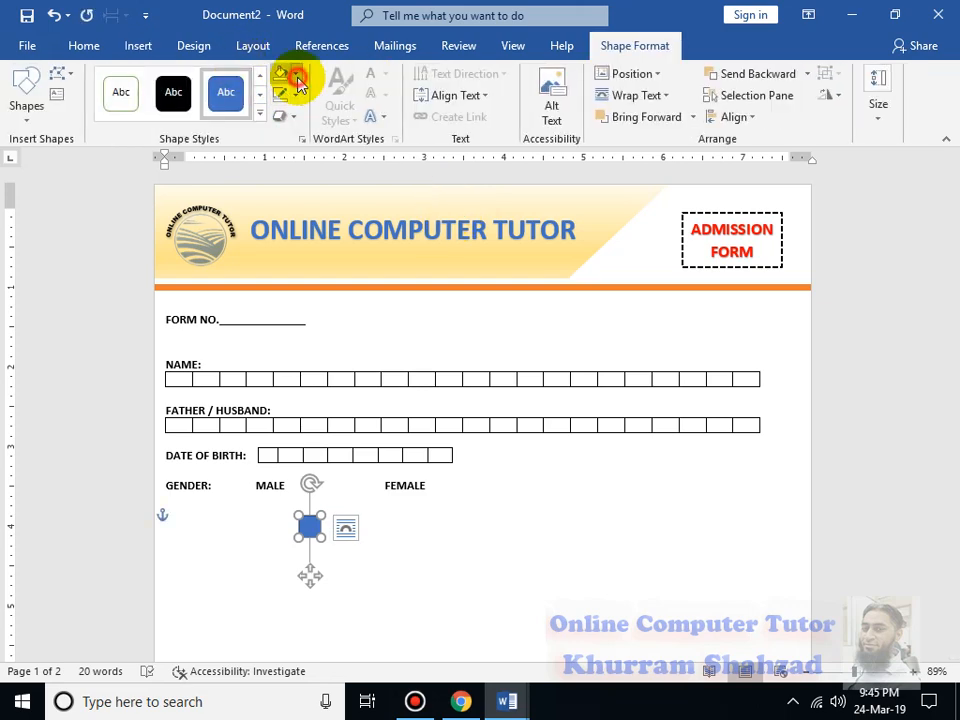
- Format the square with no fill and a black outline ¾ pt thick
click(294, 74)
click(317, 239)
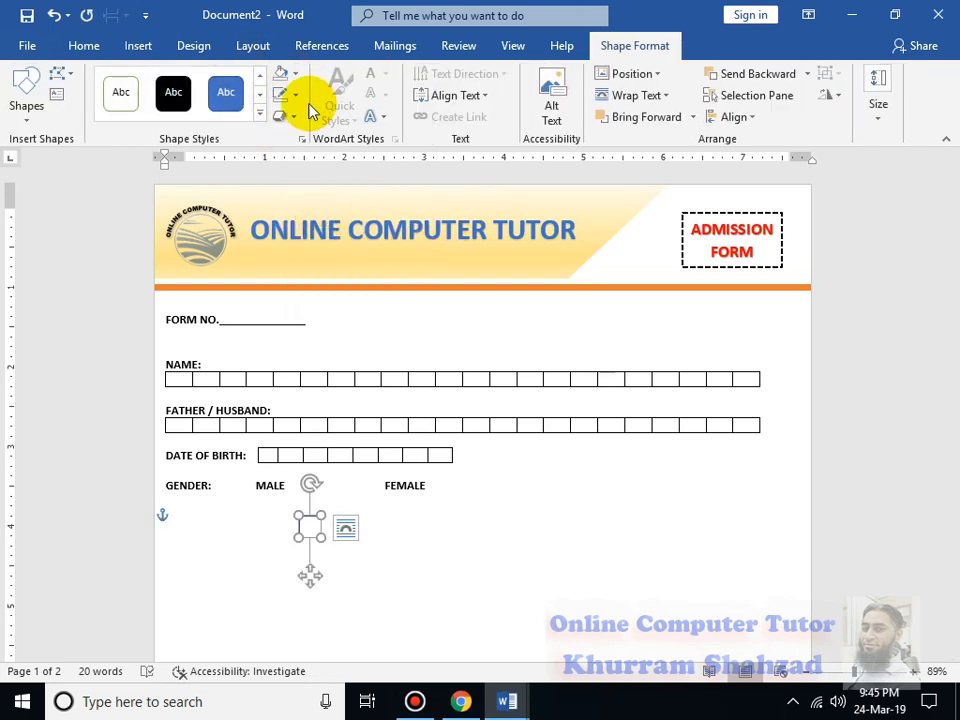
click(295, 94)
click(298, 134)
click(295, 94)
mouse_move(380, 318)
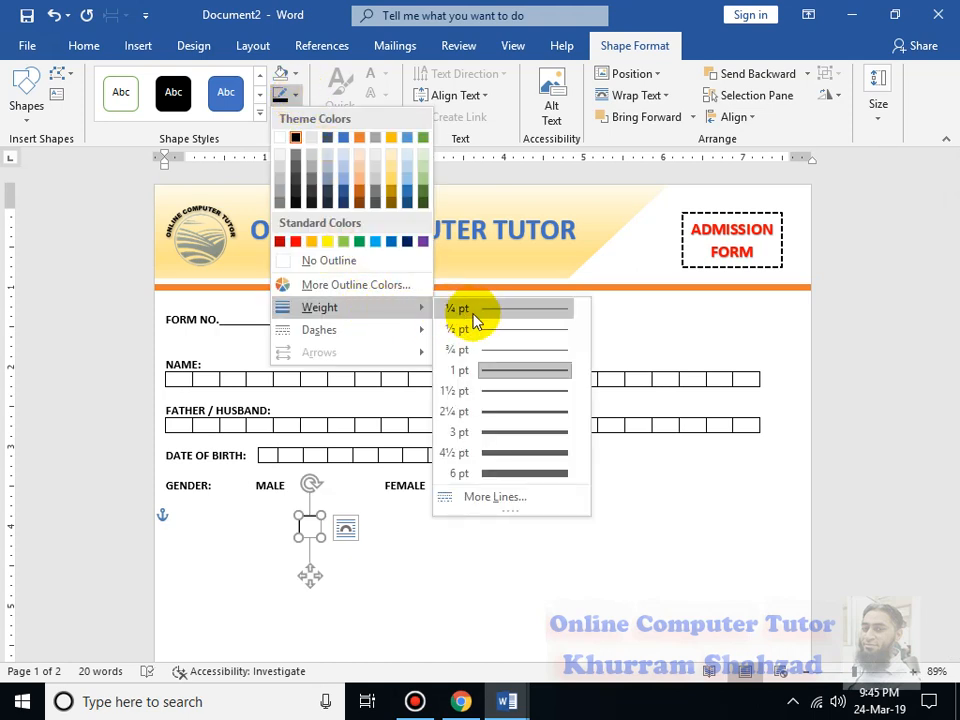
click(503, 352)
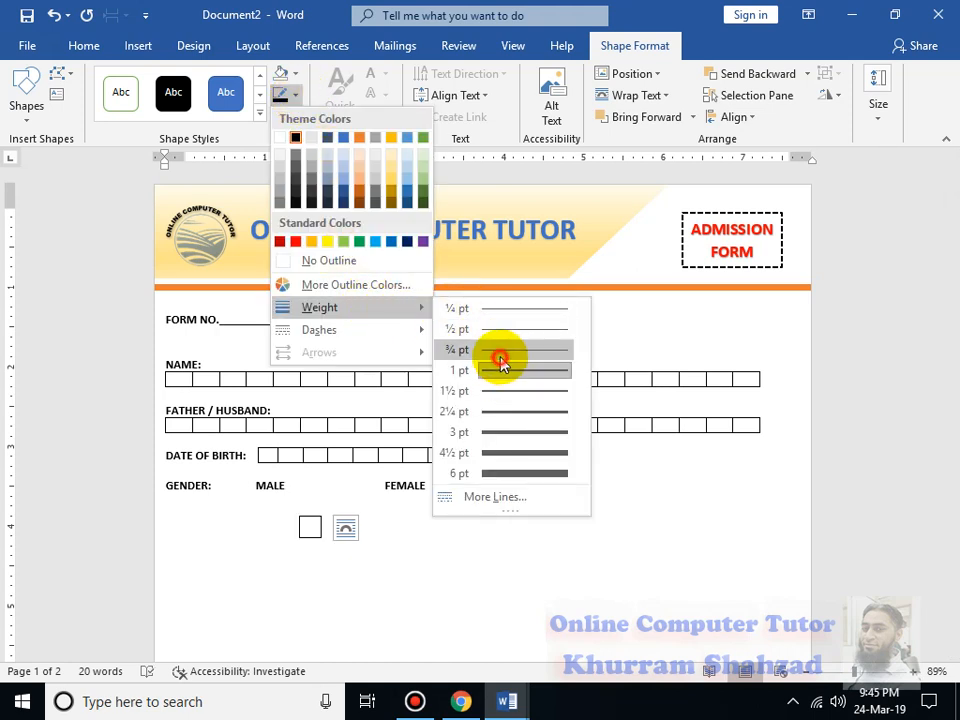
- Move the square up onto the GENDER line beside MALE and shorten the gap before FEMALE
click(311, 527)
drag(314, 494, 313, 472)
click(400, 492)
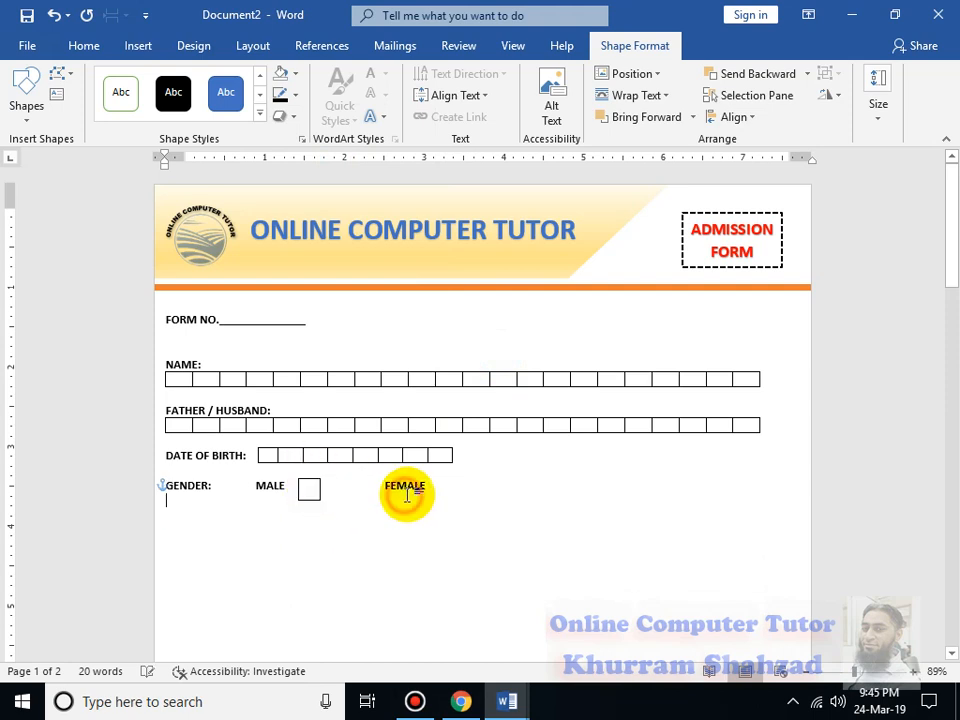
key(BackSpace)
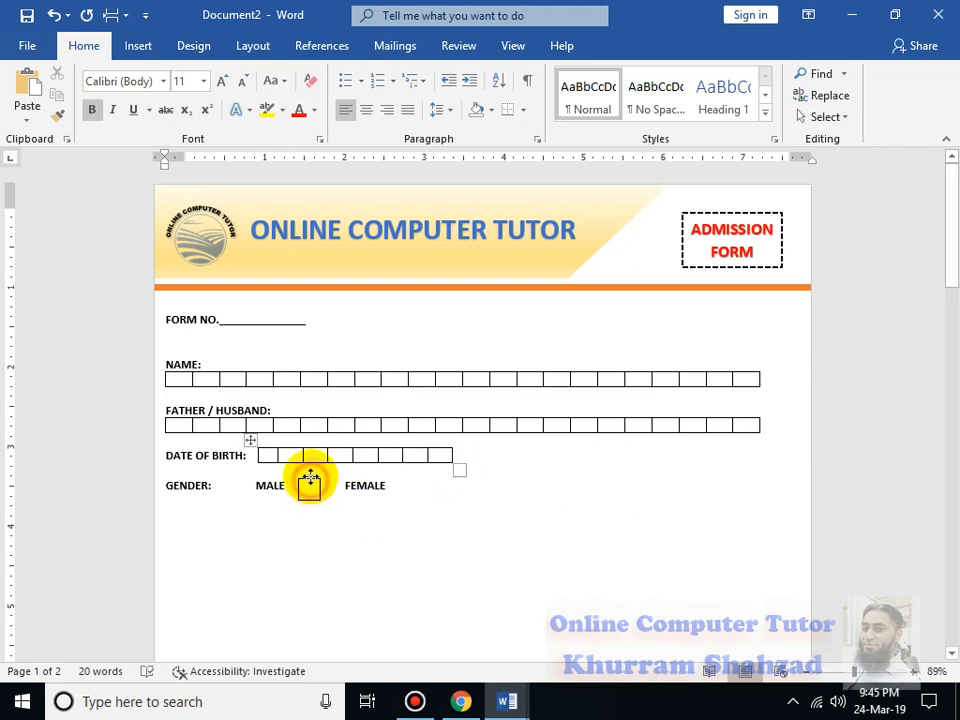
- Nudge the square beside MALE slightly up and to the right so it lines up with the text
click(310, 487)
key(ctrl+Up)
key(ctrl+Up)
key(ctrl+Up)
key(ctrl+Right)
key(ctrl+Right)
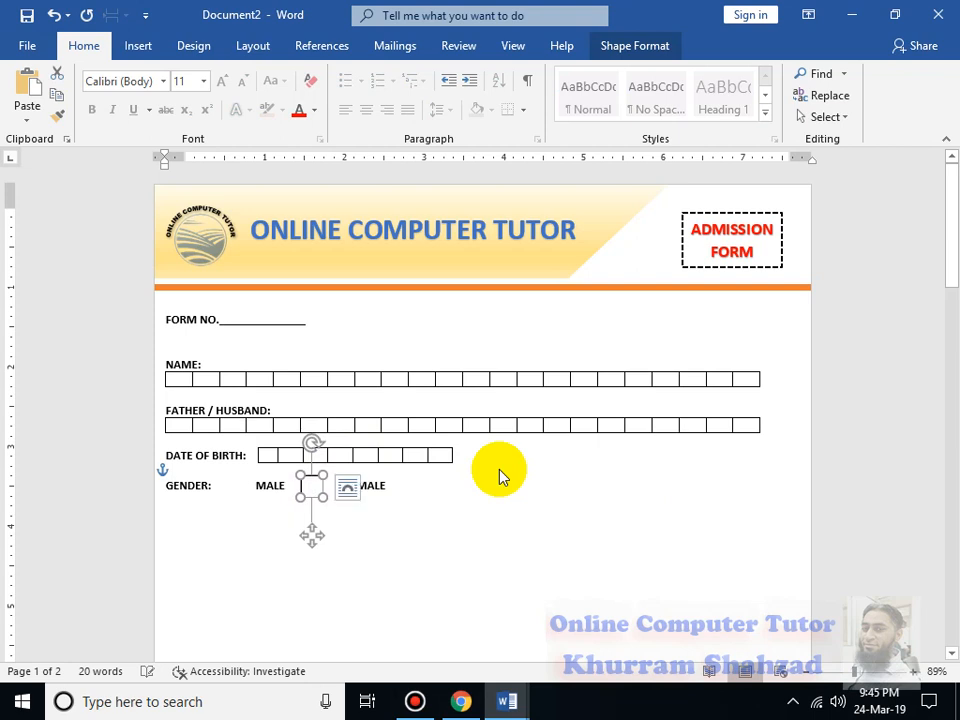
- Duplicate the check box square, place the copy right after FEMALE and nudge it level with the first one
key(ctrl+v)
drag(325, 497, 408, 492)
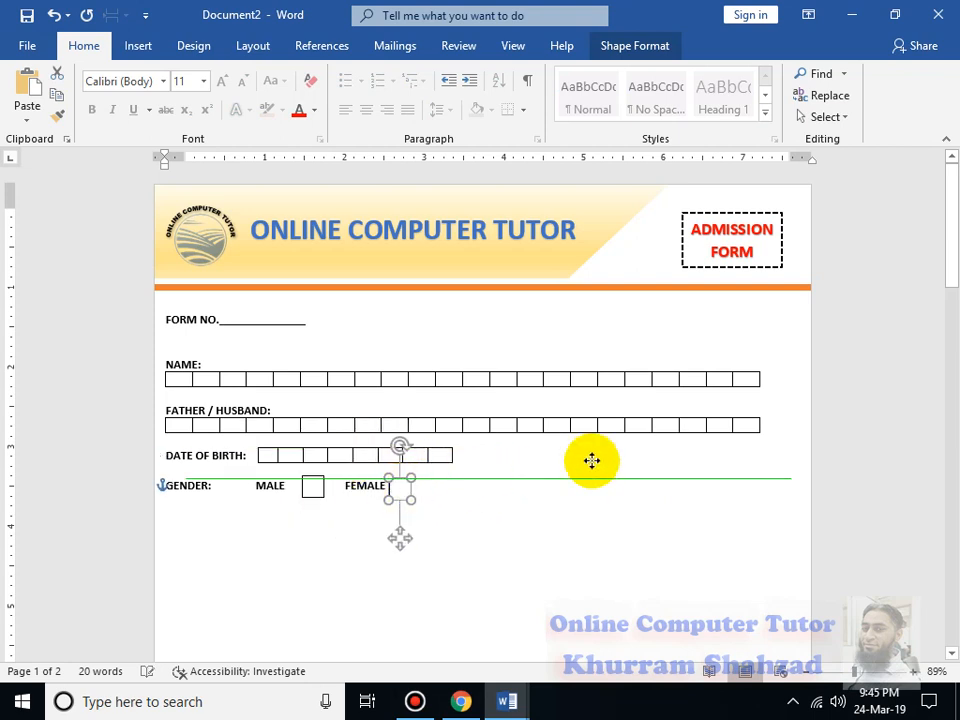
key(ctrl+Up)
key(ctrl+Up)
key(ctrl+Up)
key(ctrl+Up)
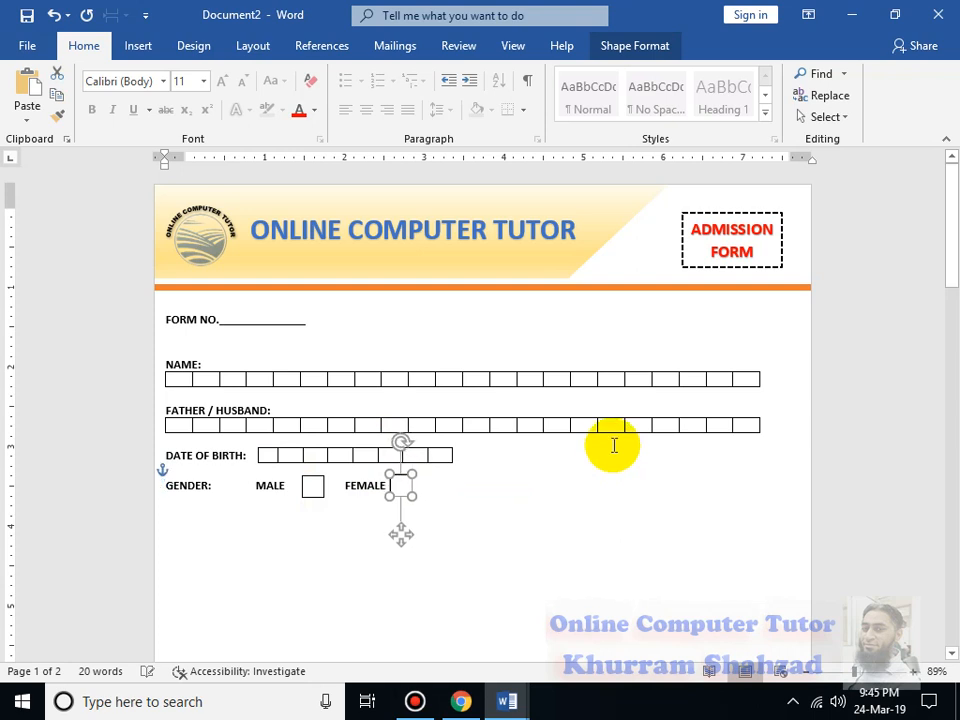
click(281, 536)
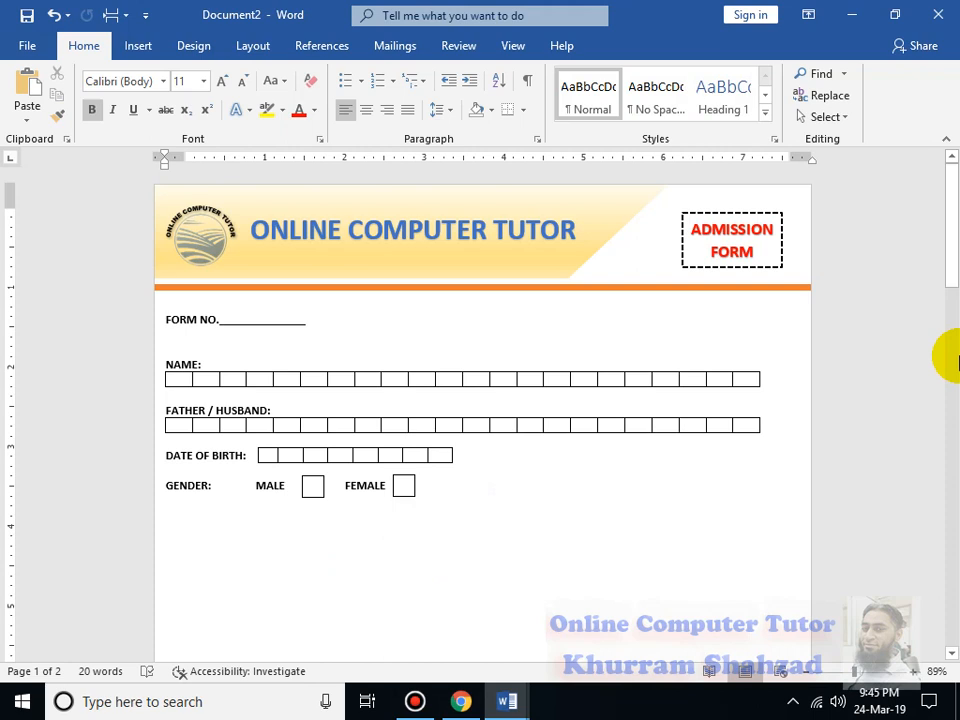
- Duplicate the date-of-birth line, including both its label and its row of cells, below the GENDER line
key(shift+Up)
key(ctrl+c)
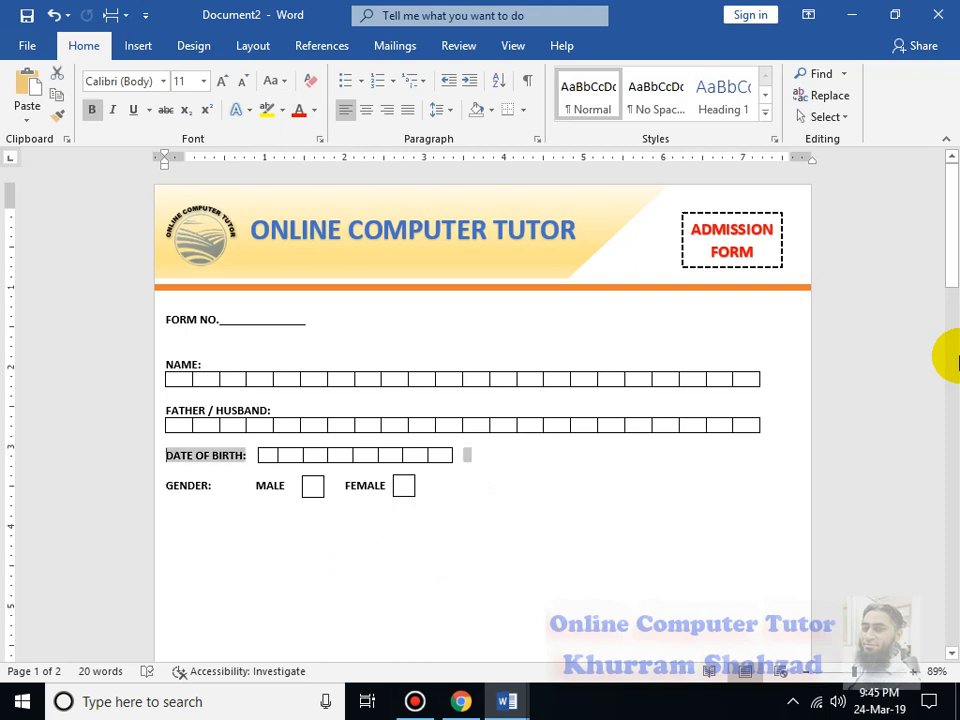
key(Down)
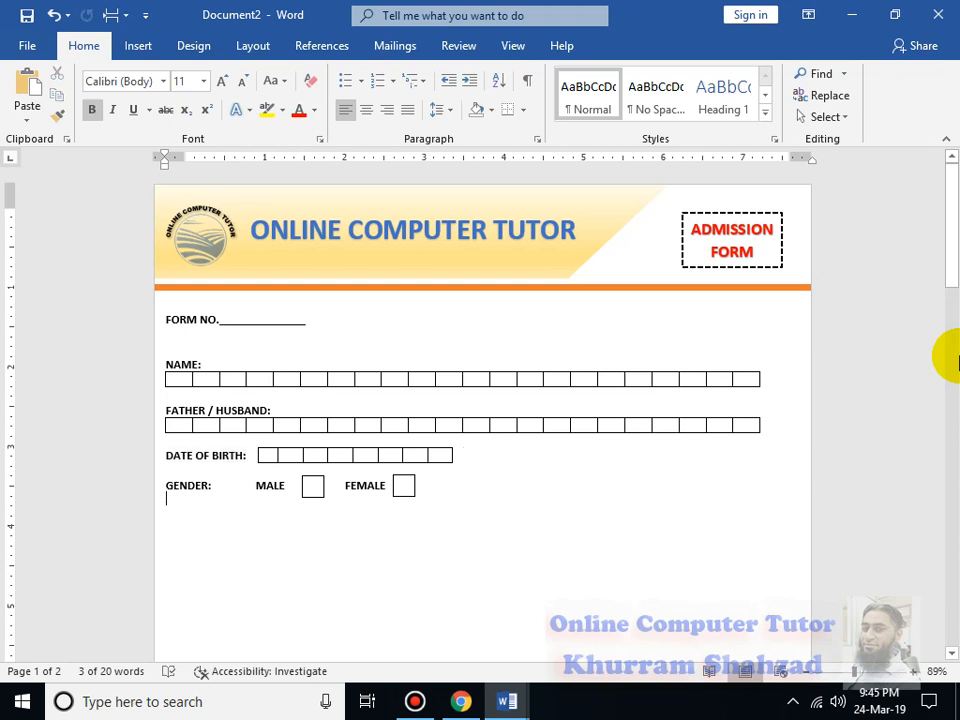
key(ctrl+v)
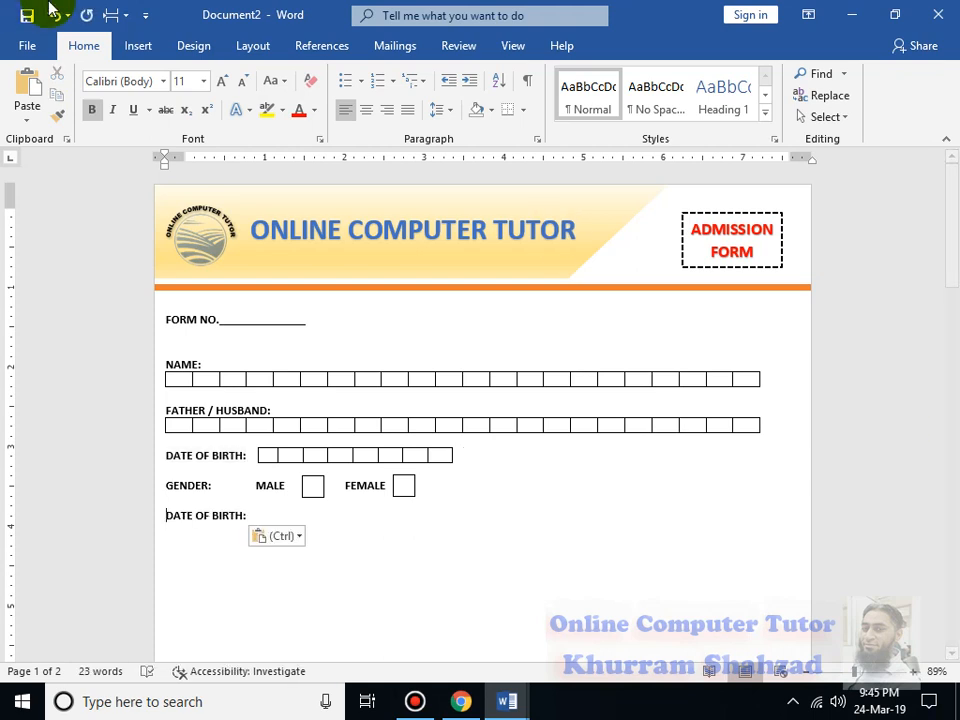
drag(454, 456, 185, 458)
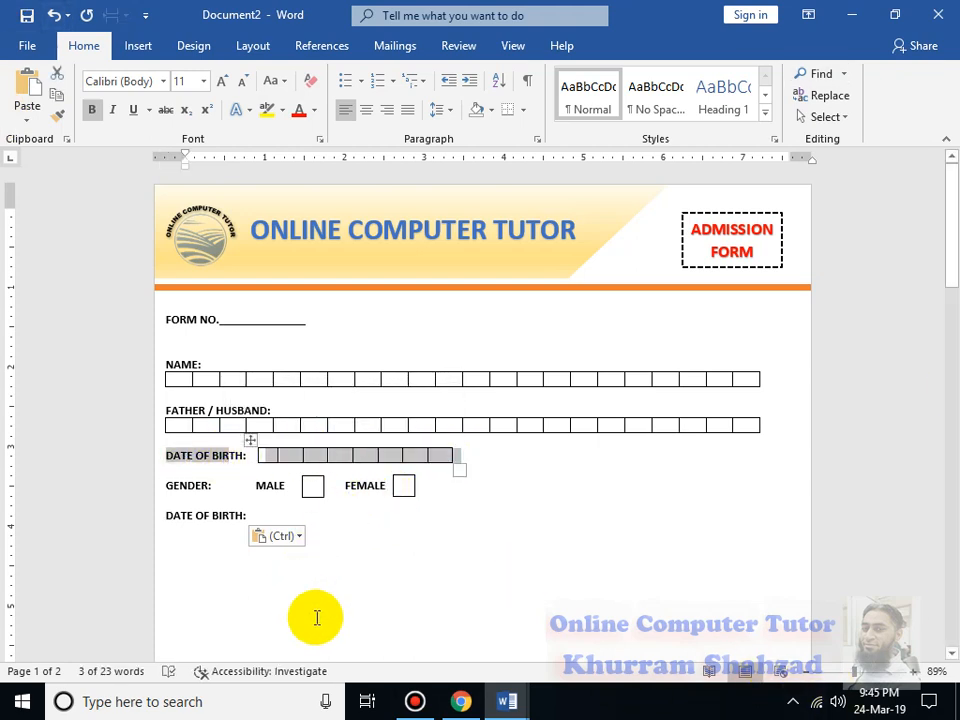
drag(167, 514, 246, 514)
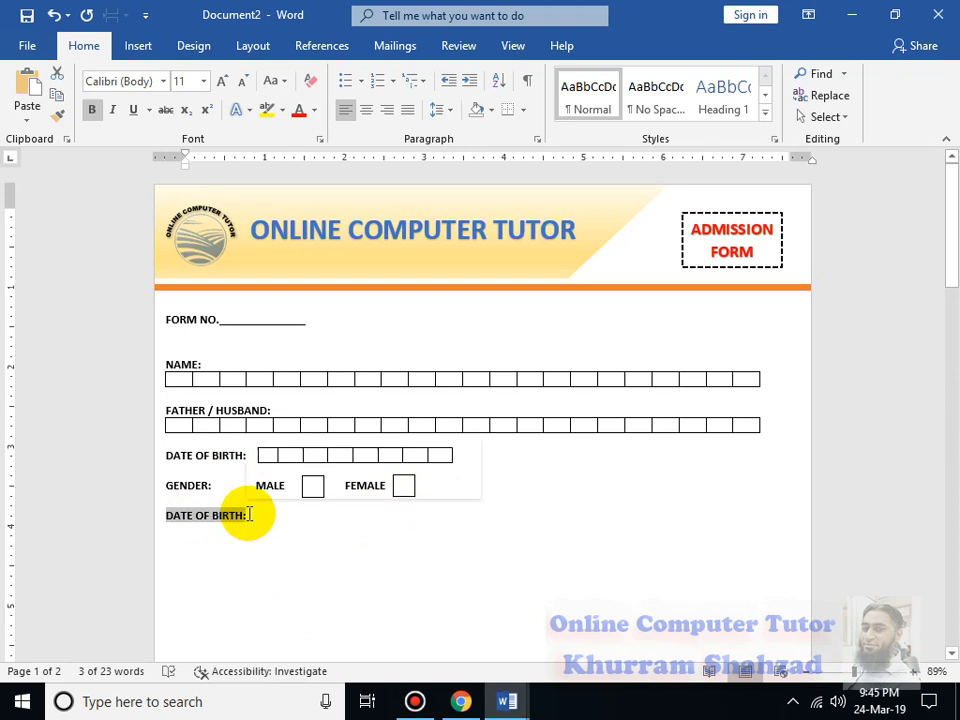
key(ctrl+v)
- Replace the copied DATE OF BIRTH label with NATIONALITY
drag(233, 517, 167, 514)
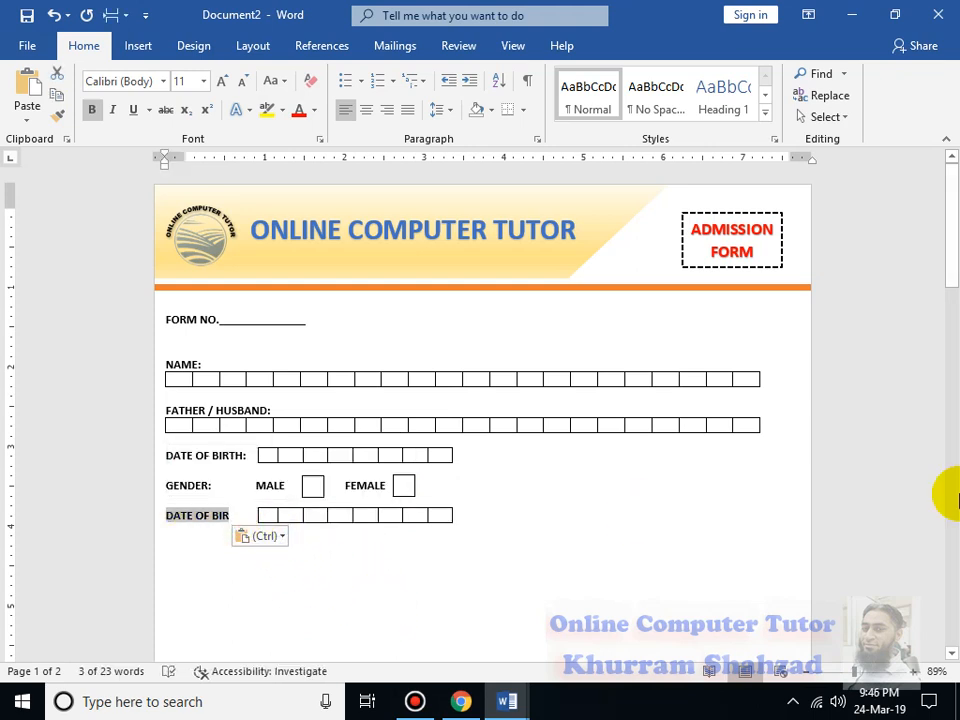
key(Delete)
text(NATIONALITY:)
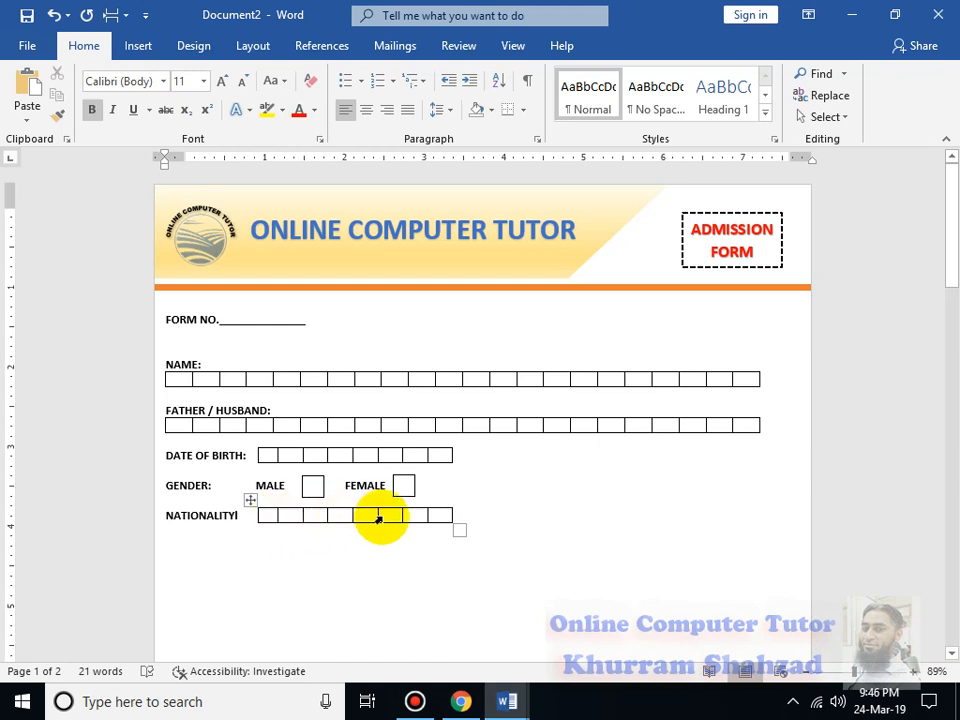
- Copy the last cell of the NATIONALITY row and paste it at the end to make nine cells
right_click(439, 516)
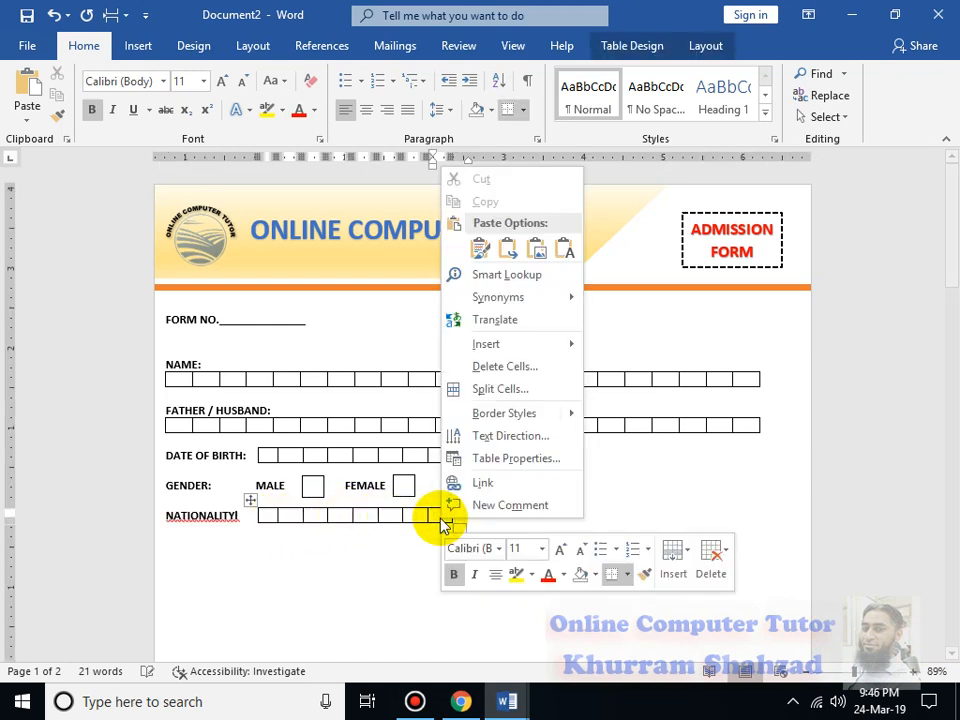
click(436, 516)
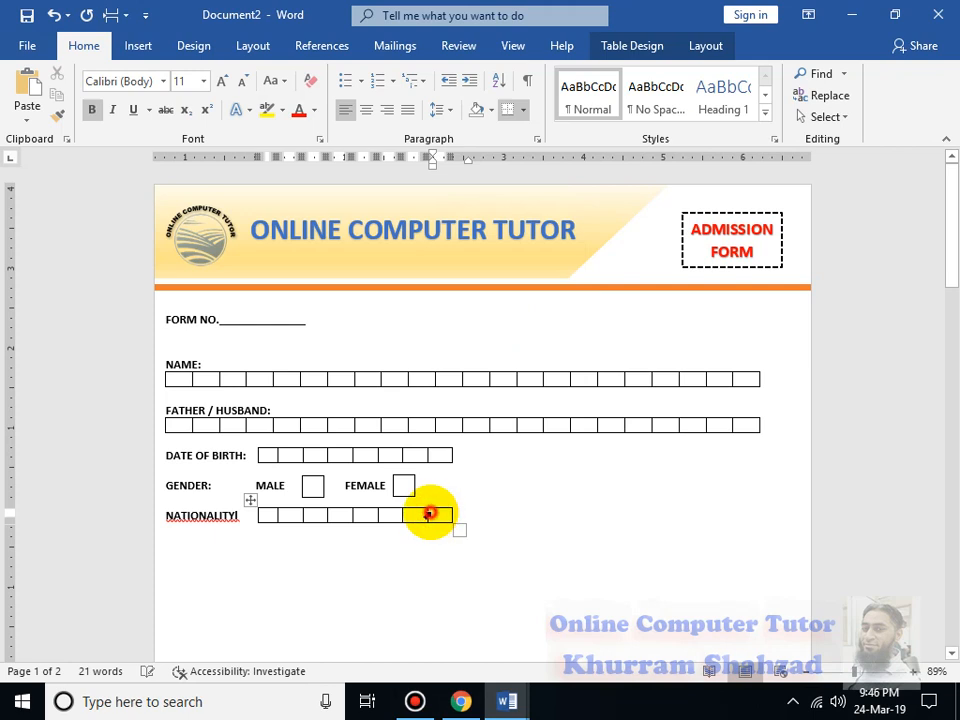
right_click(428, 514)
click(474, 241)
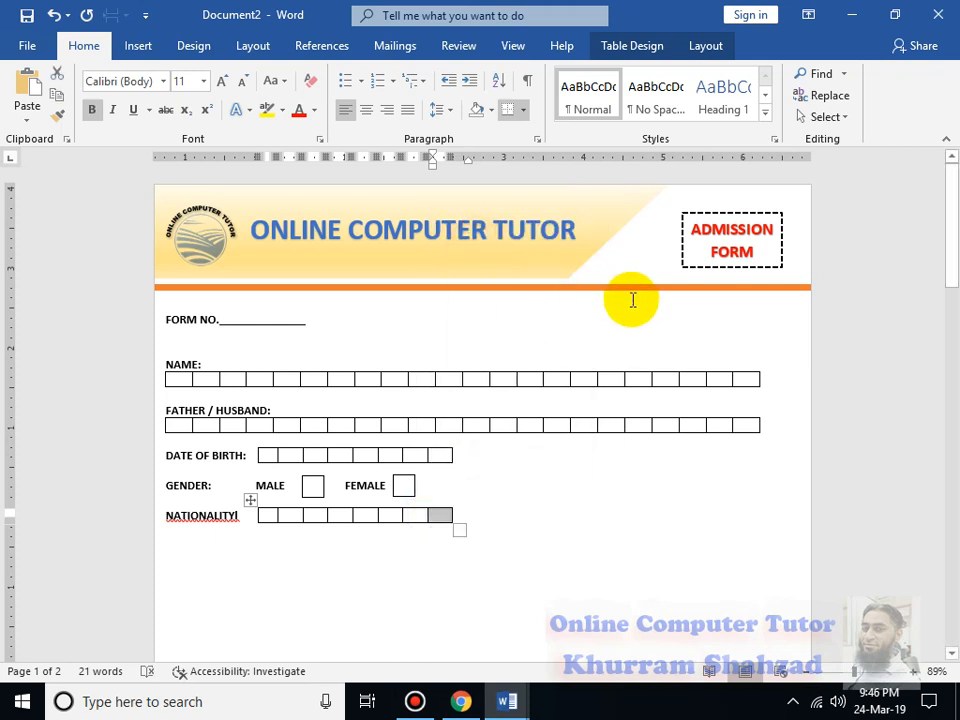
key(ctrl+v)
click(439, 568)
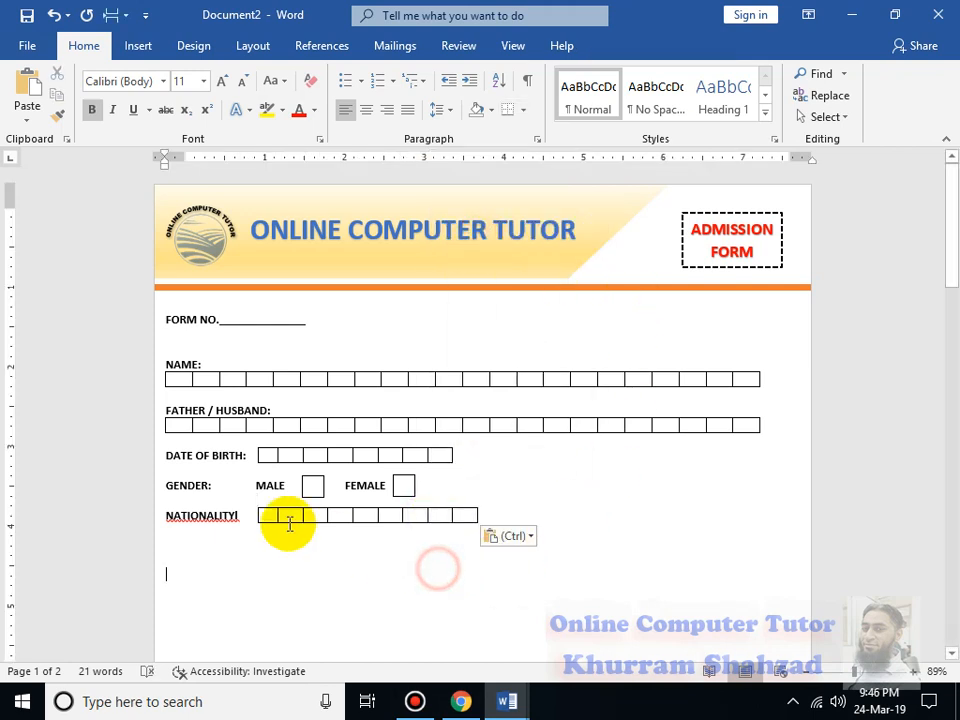
- Correct the misspelled end of the nationality label so that it reads NATIONALITY:
right_click(226, 515)
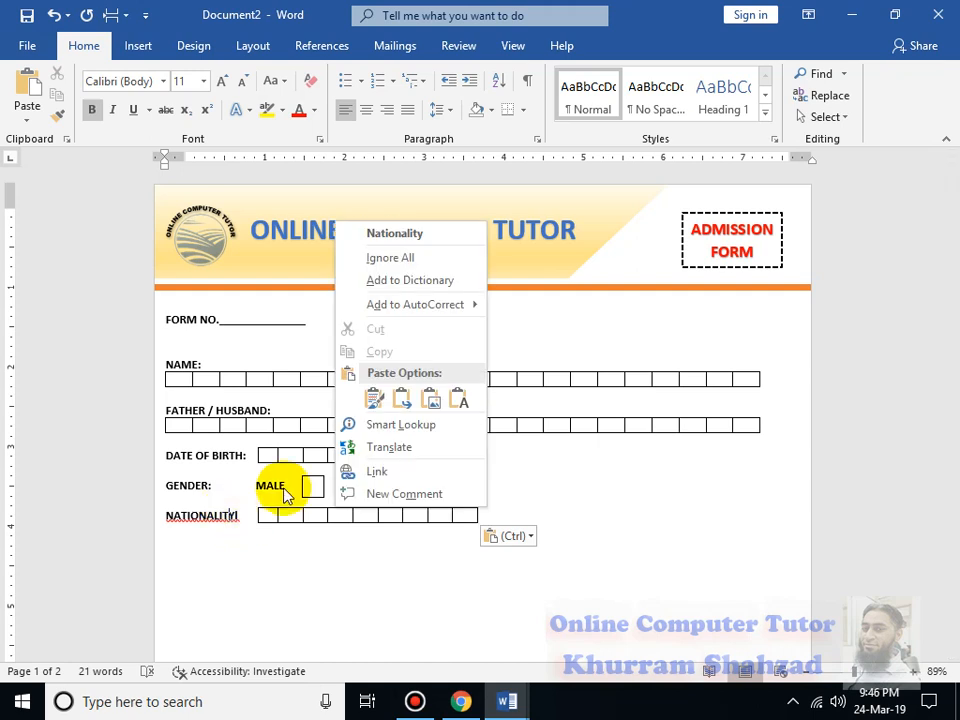
click(410, 280)
click(240, 515)
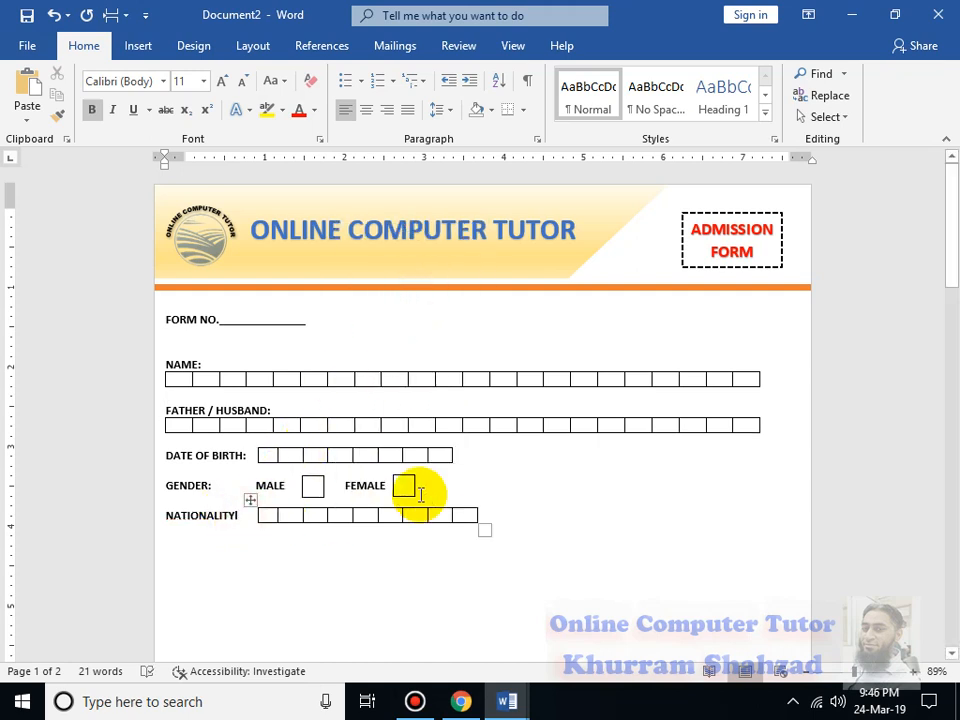
text(:)
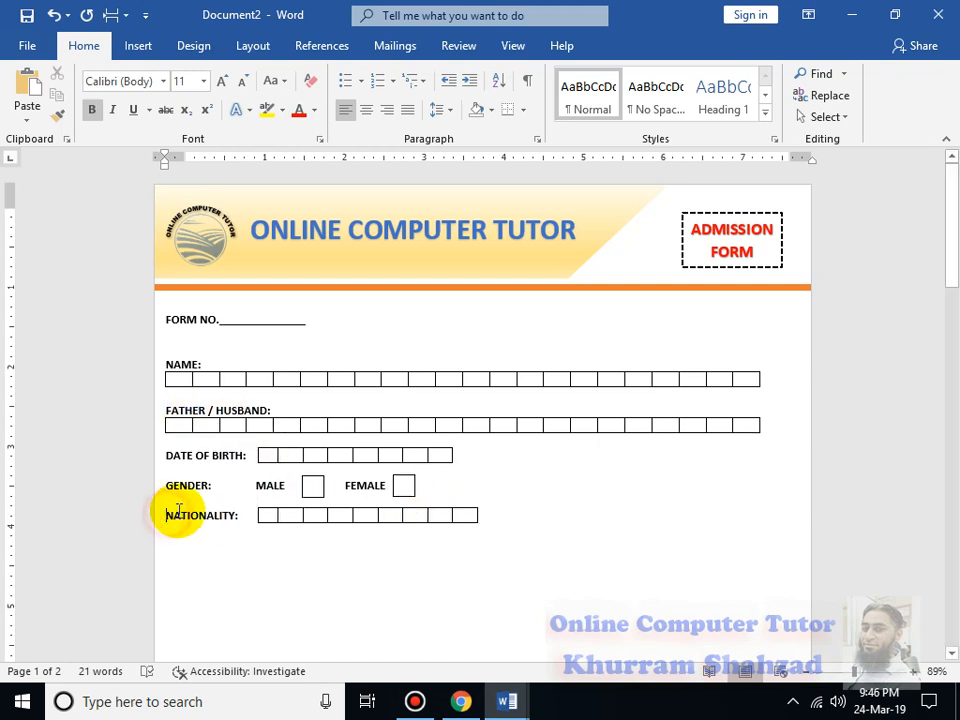
key(Return)
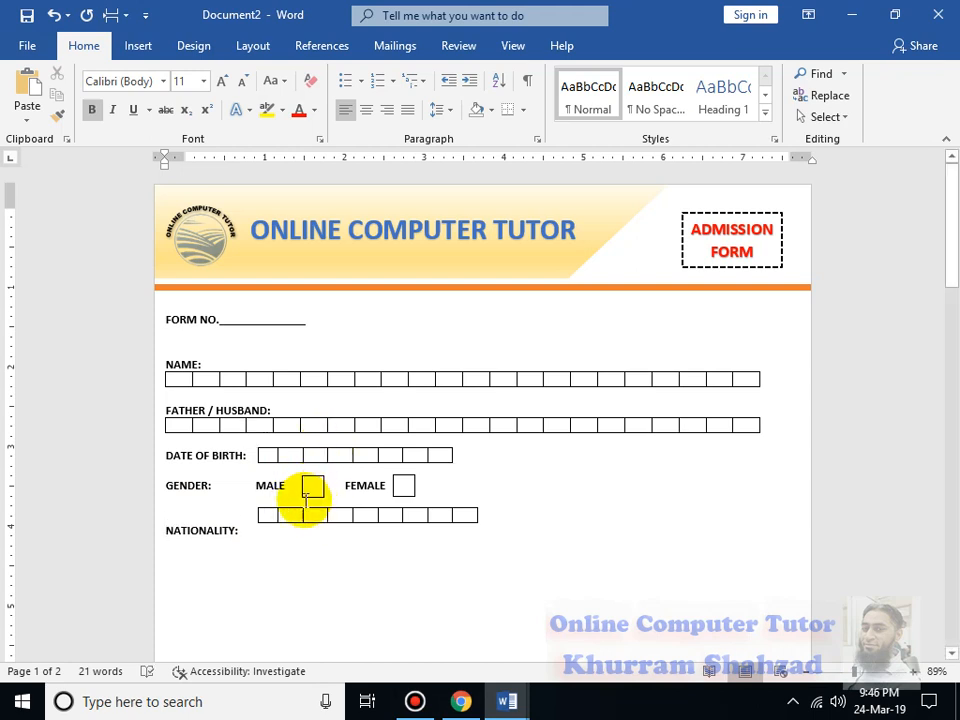
key(BackSpace)
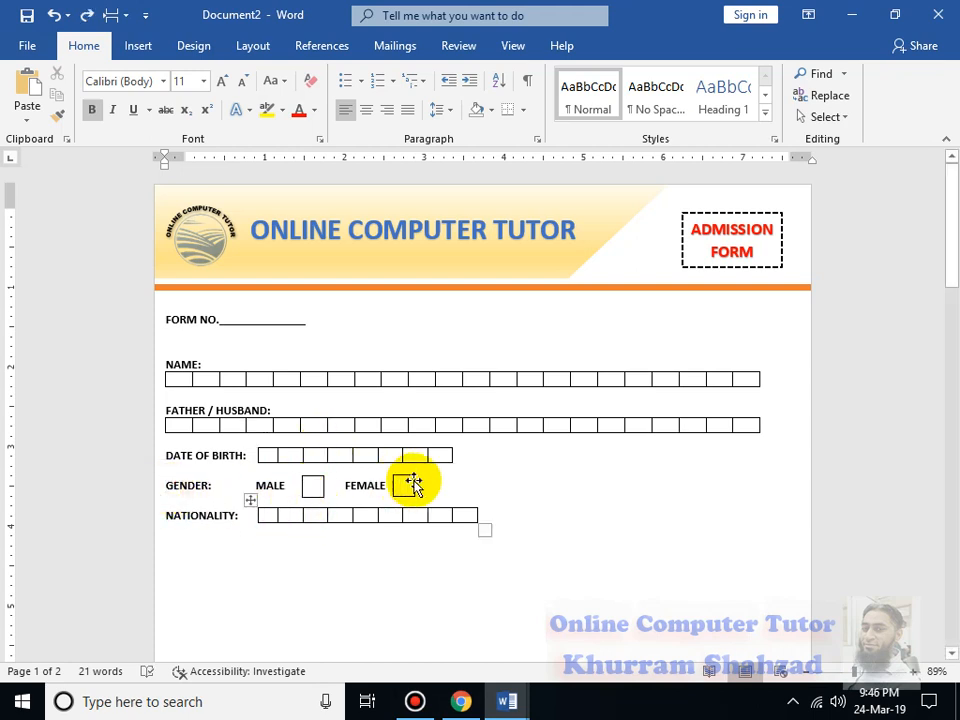
- Copy the text of the GENDER line and paste it below the NATIONALITY line
drag(166, 484, 430, 478)
click(193, 544)
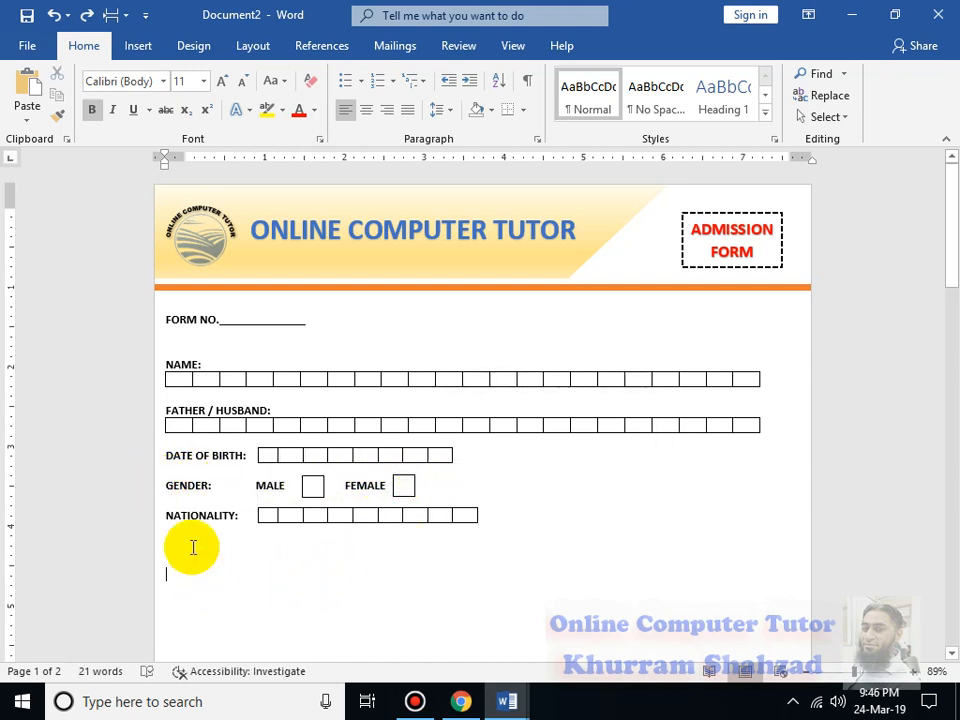
key(ctrl+v)
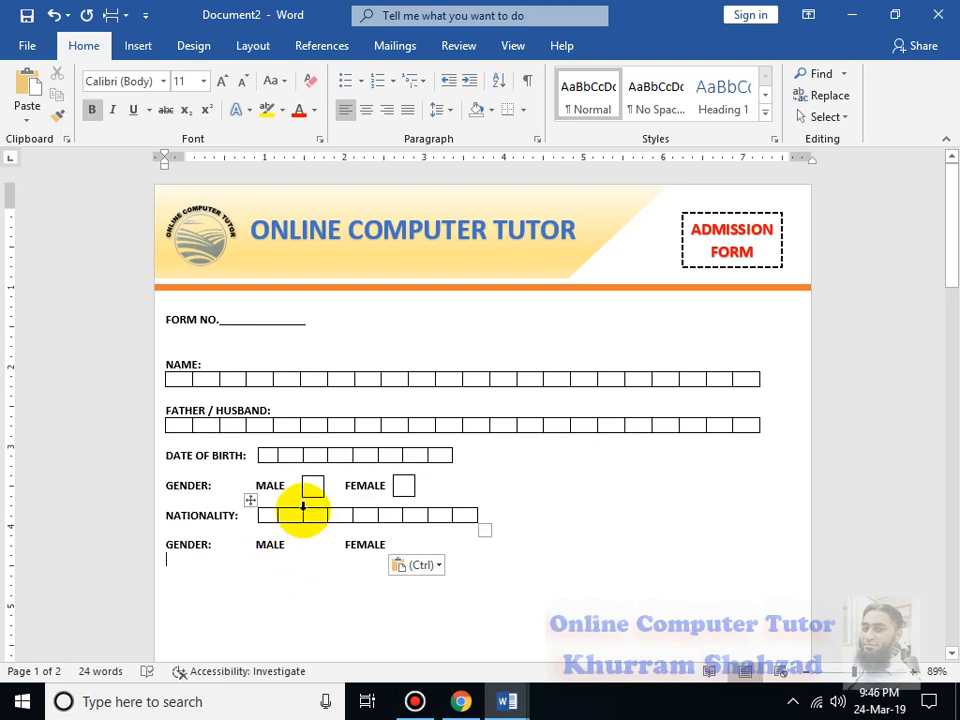
- On the copied GENDER line, replace MALE with MARRIED and FEMALE with UNMERRIED
click(271, 544)
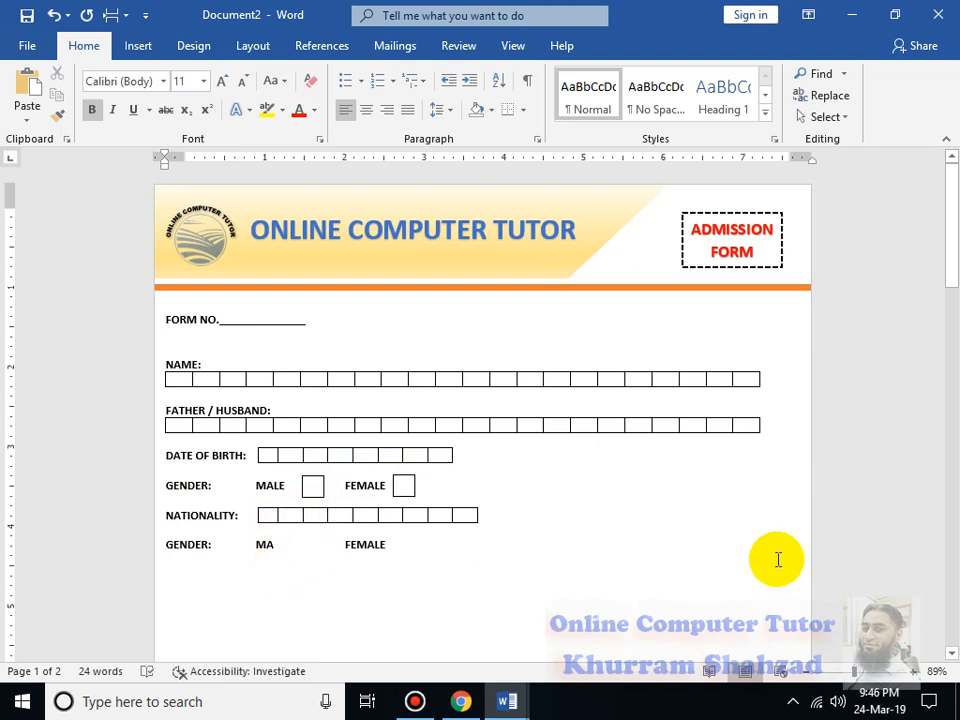
text(RRIED)
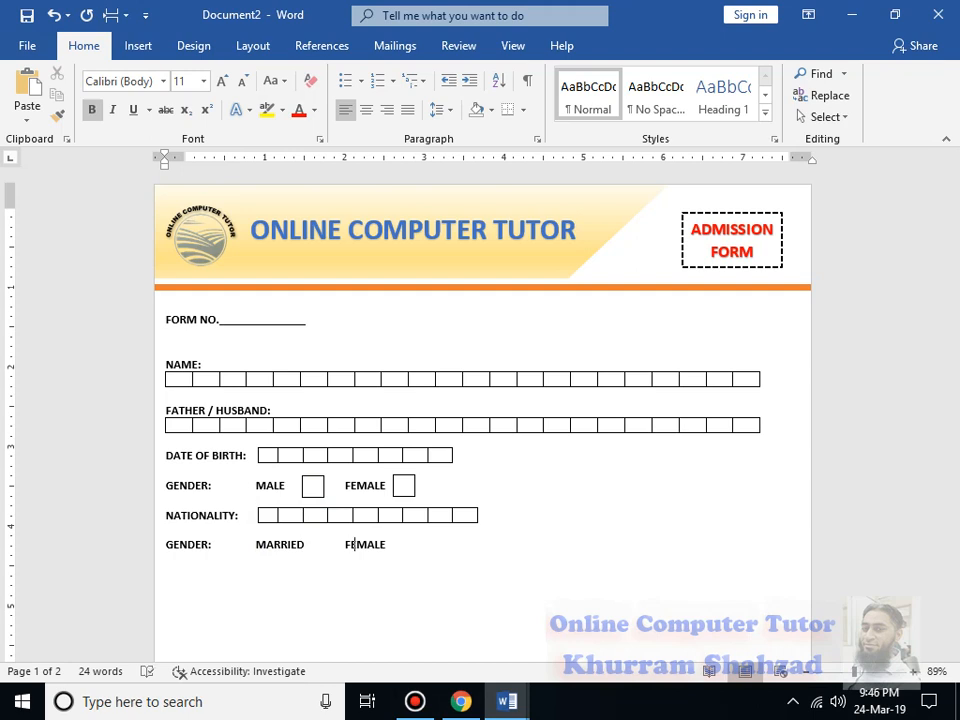
key(Left)
key(Left)
key(shift+End)
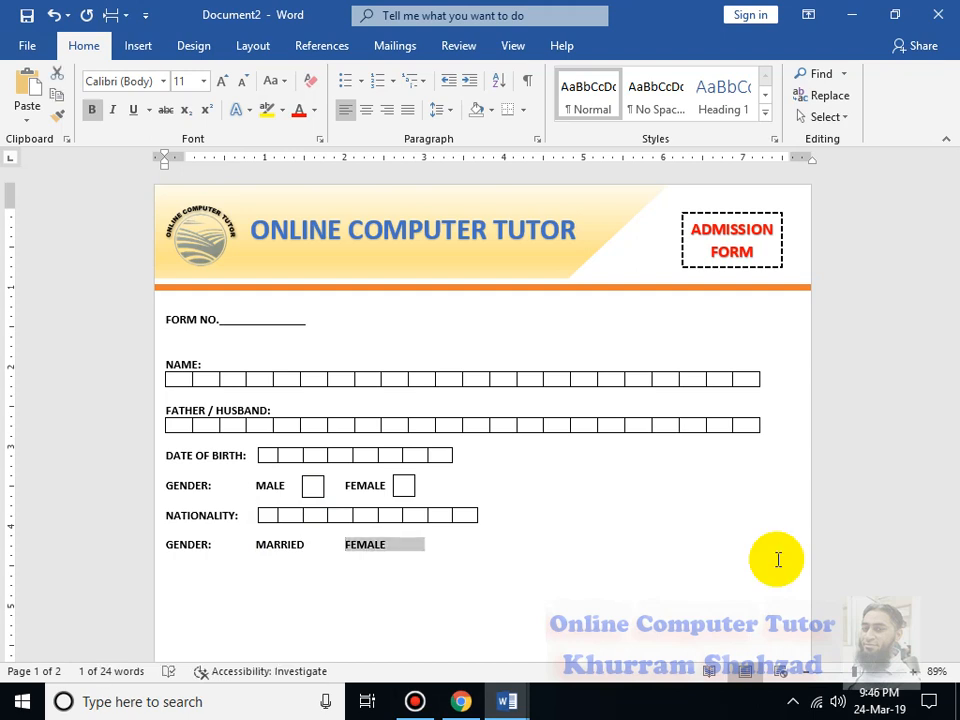
text(UNMERRIED)
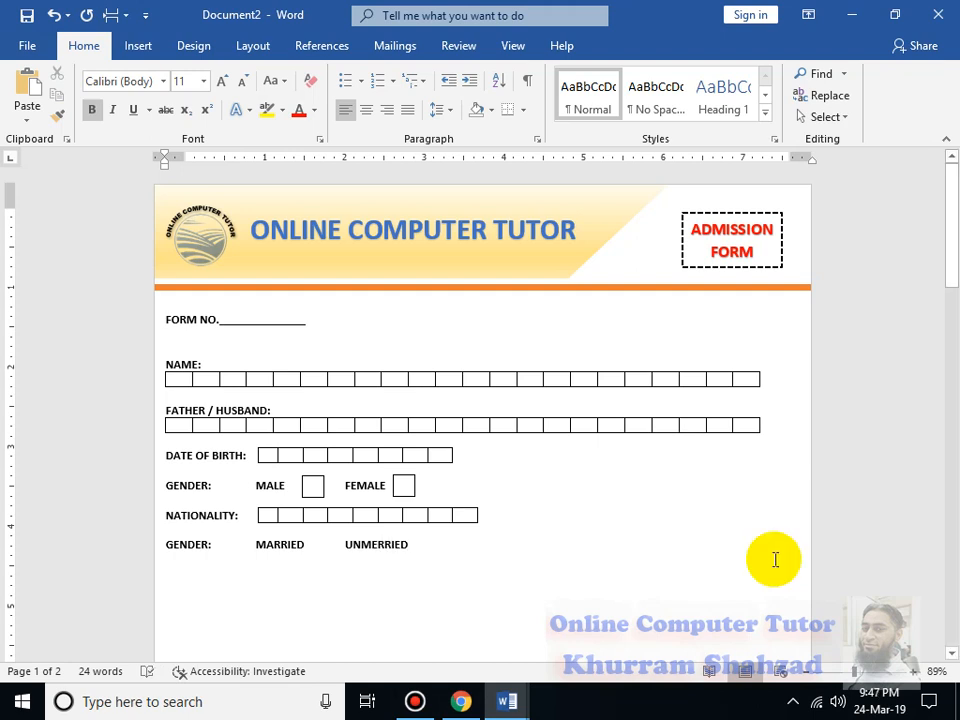
right_click(781, 387)
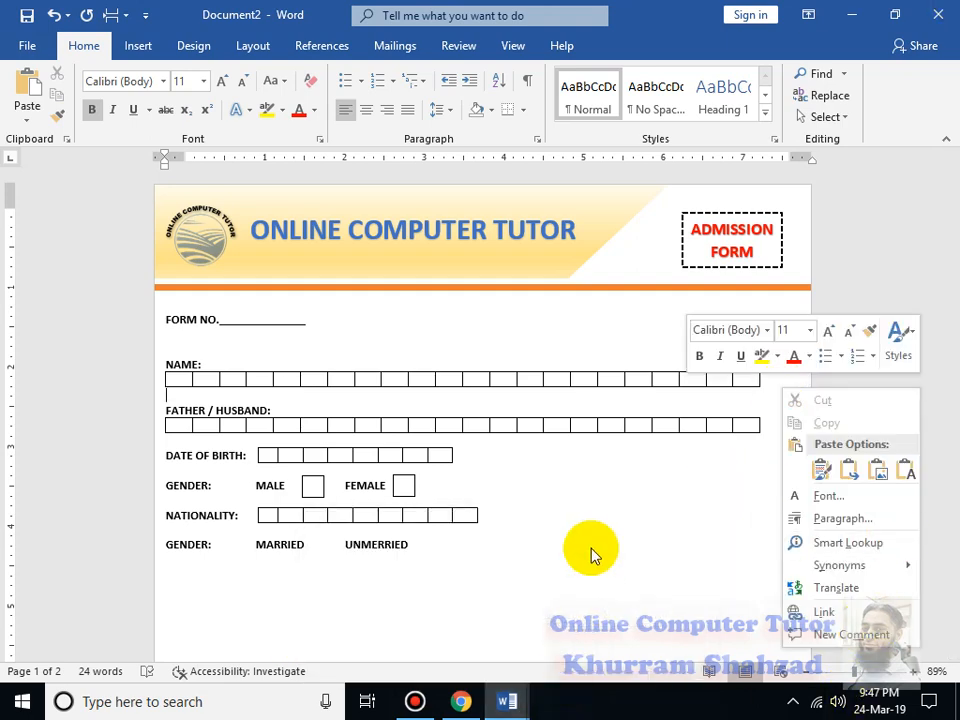
- Correct the misspelled UNMERRIED label so that it reads UNMARRIED
click(590, 556)
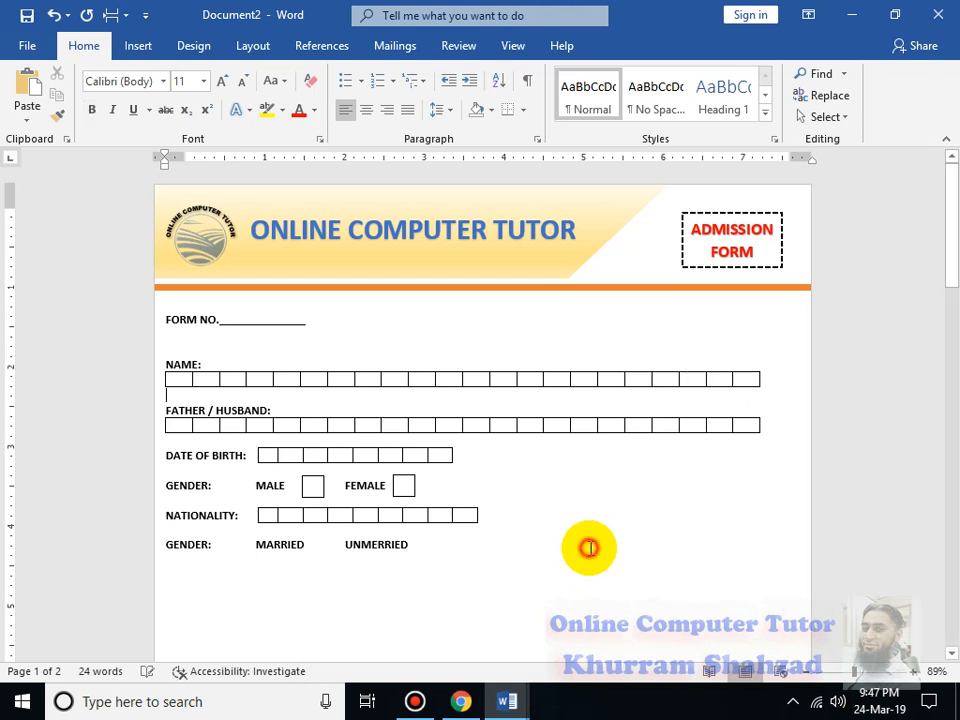
click(372, 548)
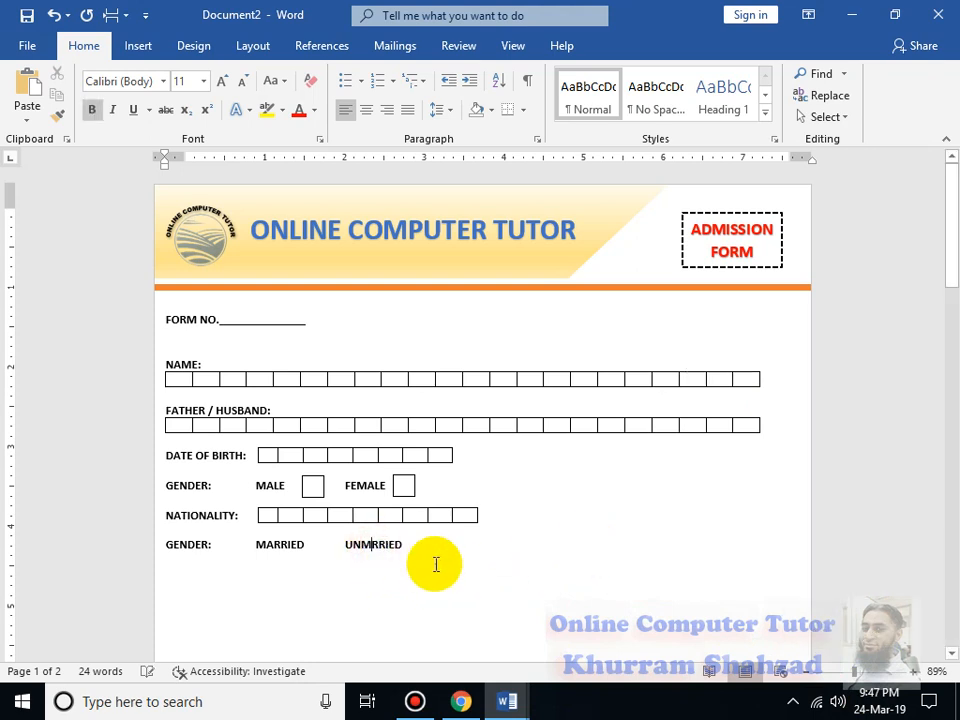
text(A)
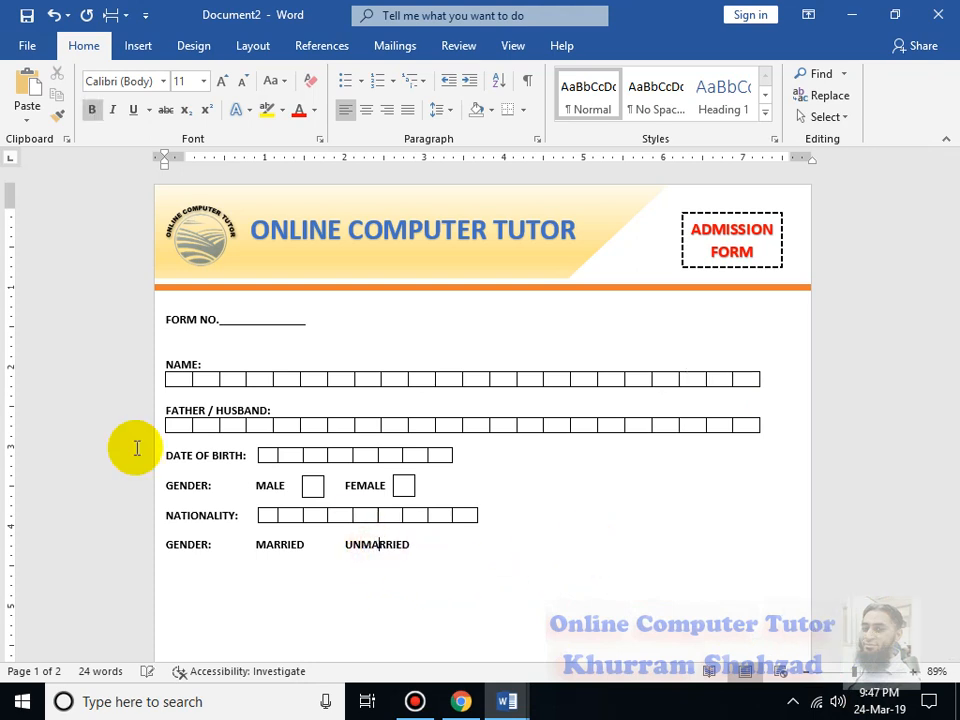
- Duplicate the MALE and FEMALE checkboxes and place the copies beside MARRIED and UNMARRIED
click(313, 487)
shift+click(403, 487)
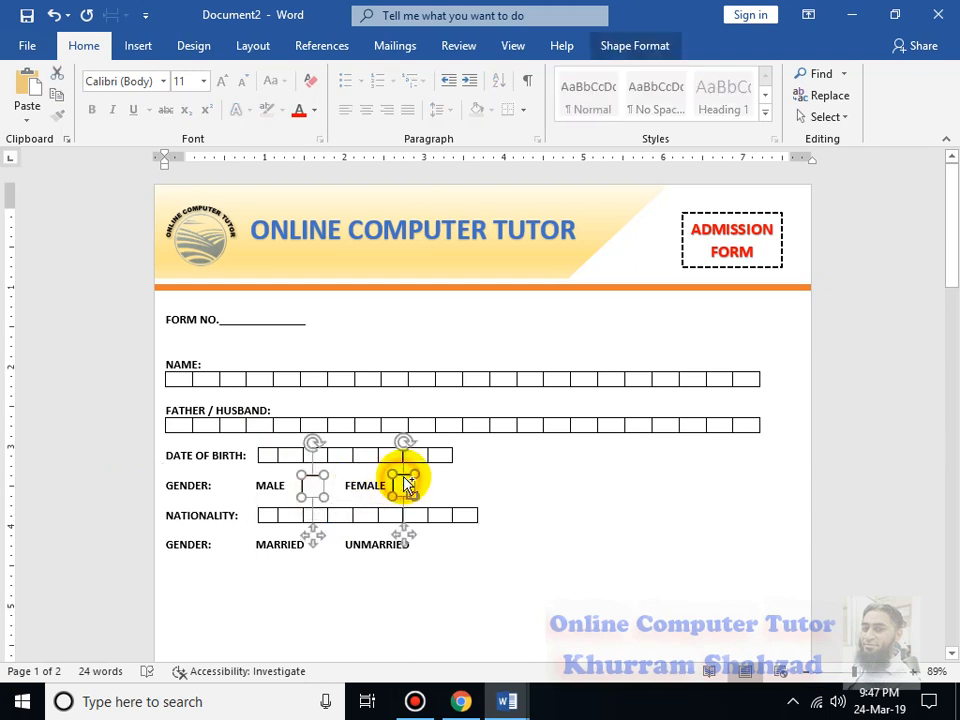
key(ctrl+v)
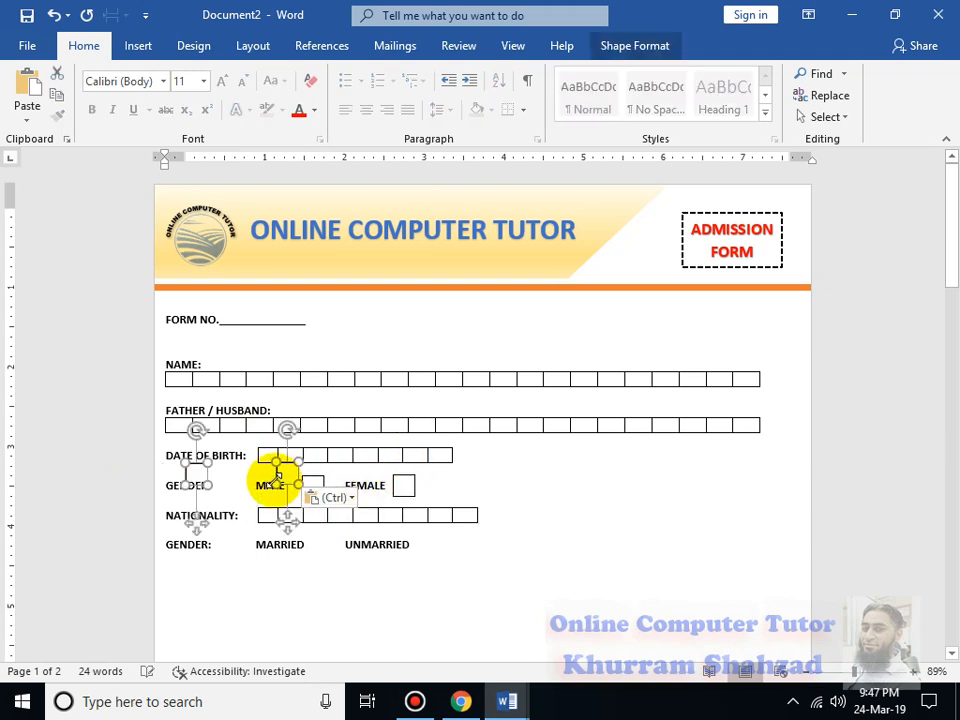
drag(290, 466, 418, 548)
click(615, 615)
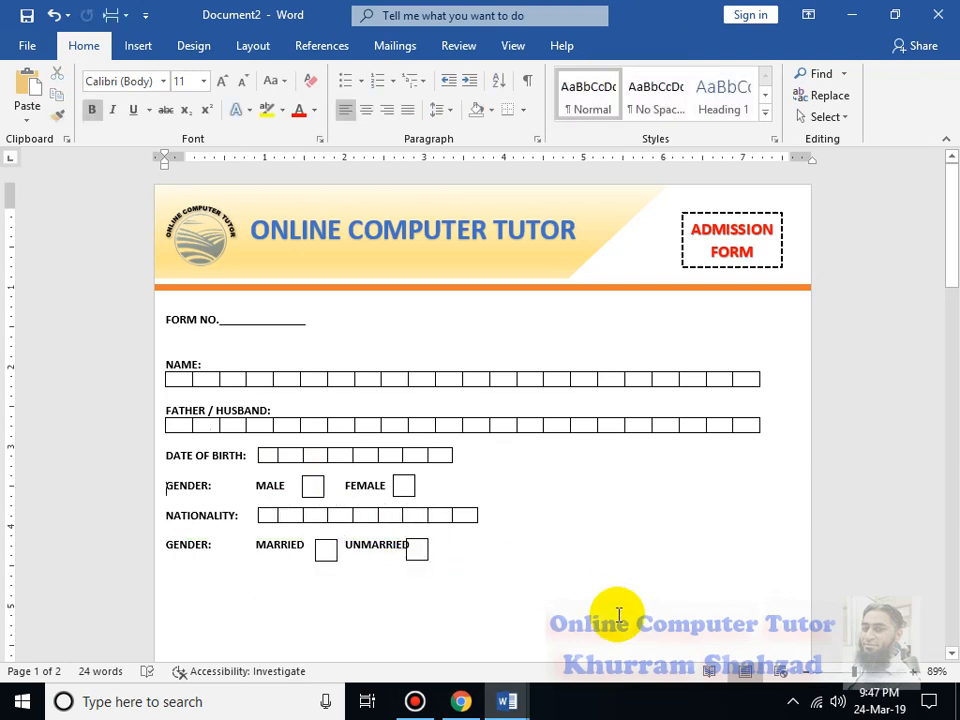
- Nudge the two copied checkboxes level with the MARRIED and UNMARRIED labels, clear of the UNMARRIED text
click(323, 546)
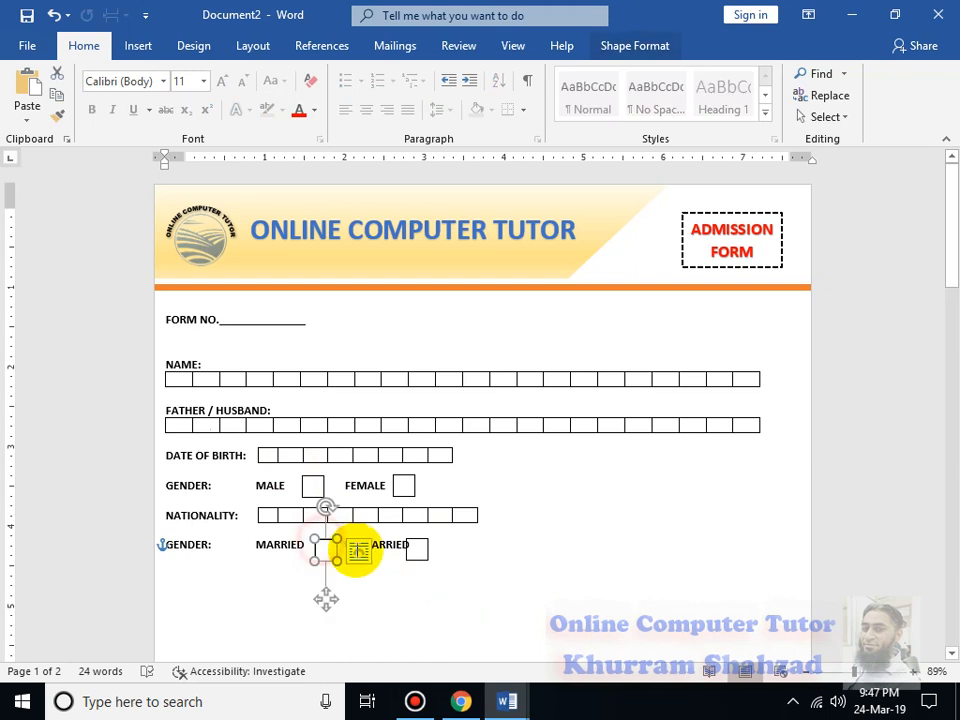
click(419, 547)
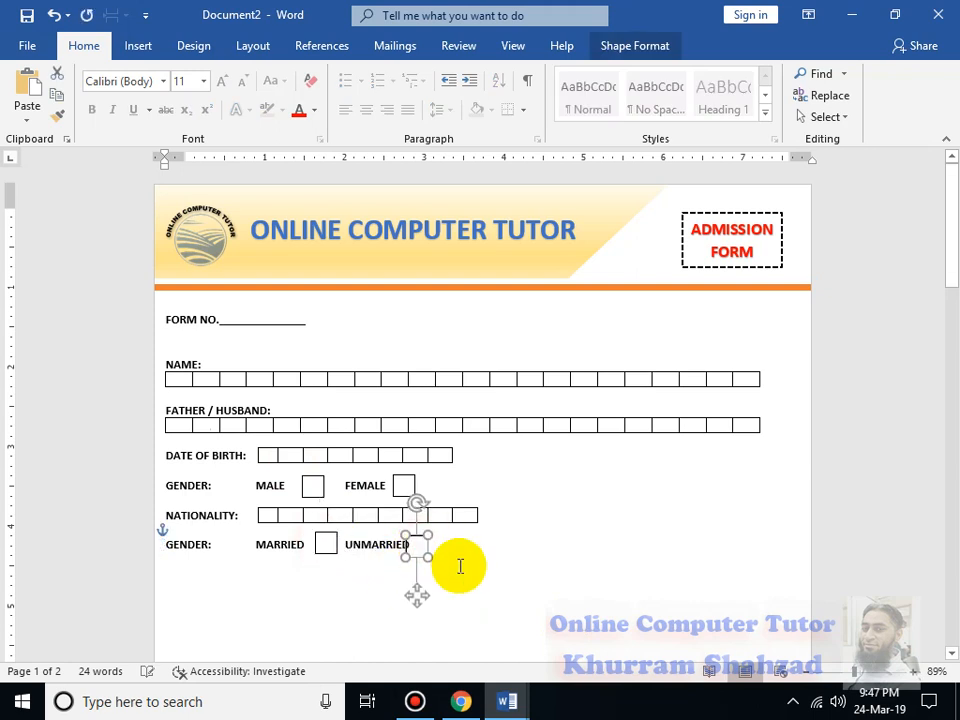
key(Right)
key(Right)
key(Right)
key(Right)
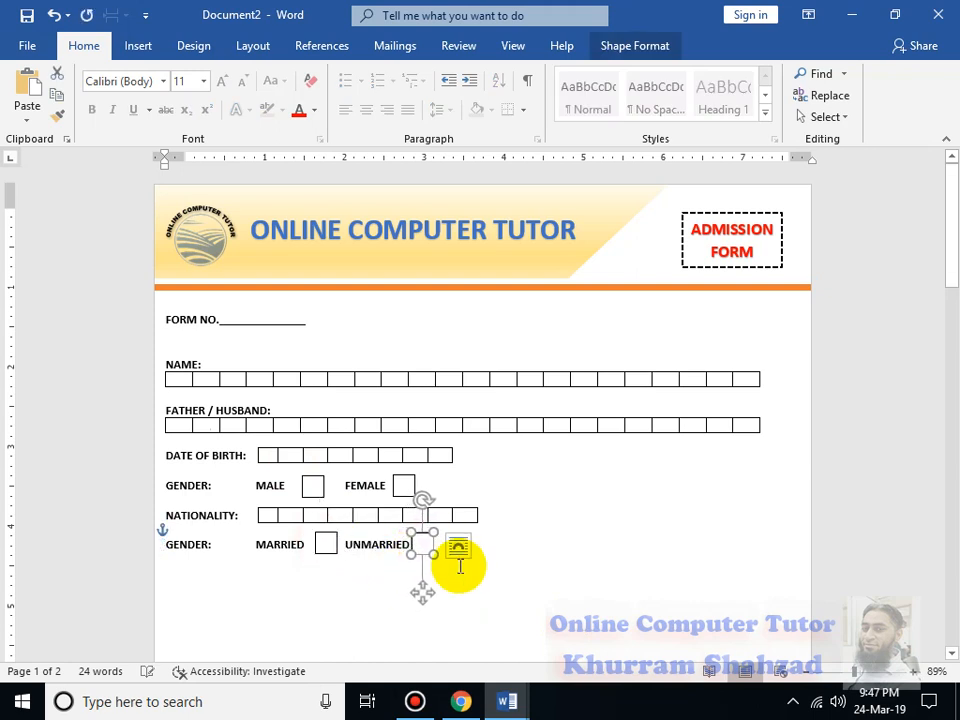
click(460, 566)
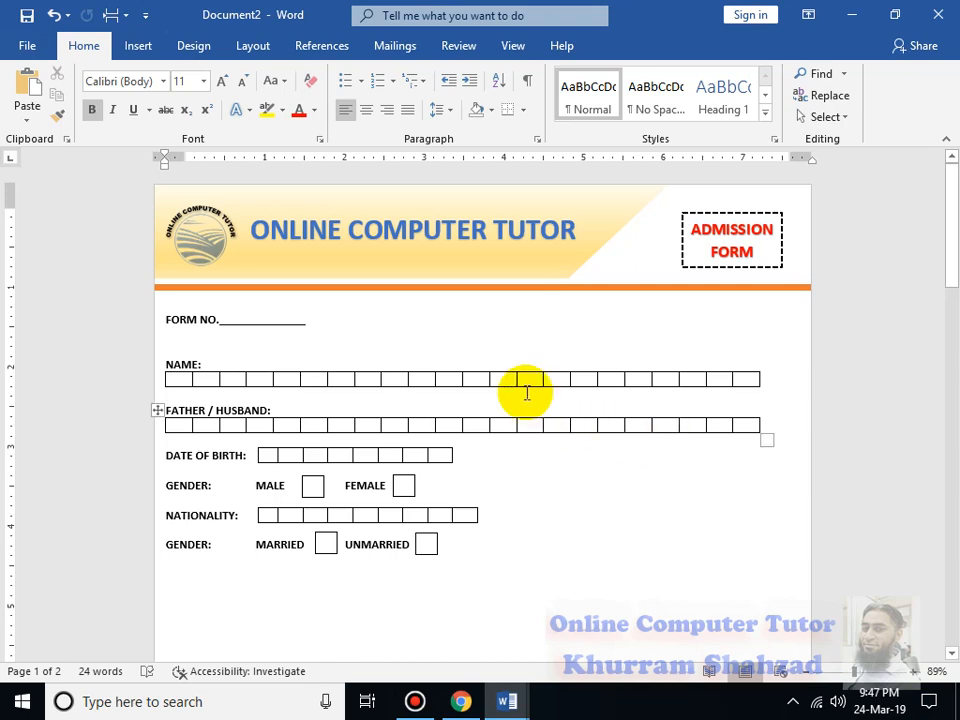
- Insert a table with two columns and four rows below the MARRIED / UNMARRIED line
click(138, 47)
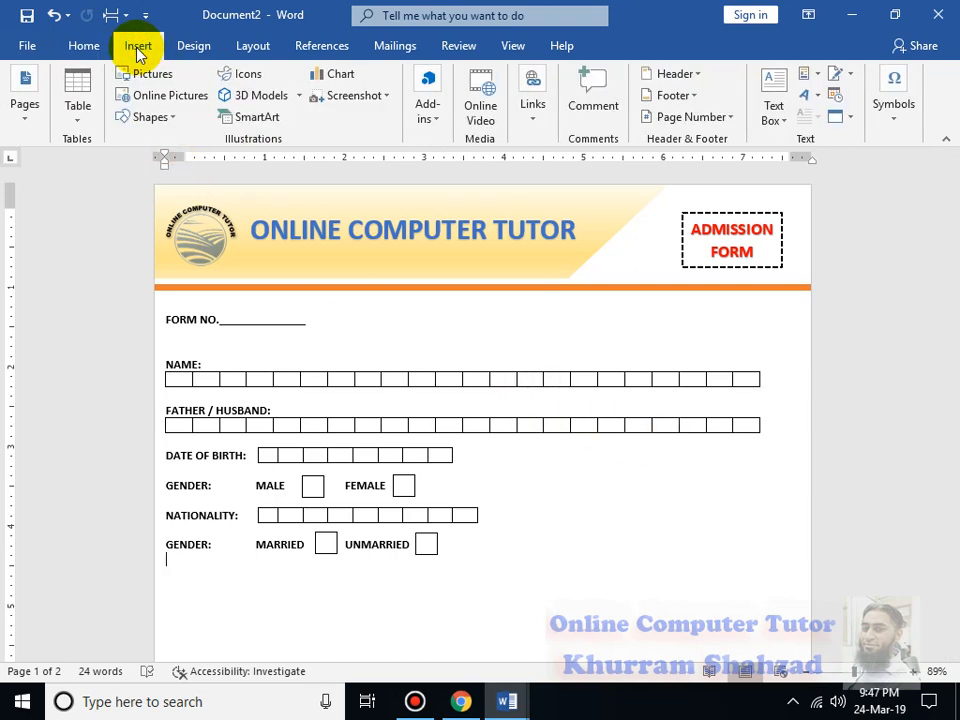
click(84, 118)
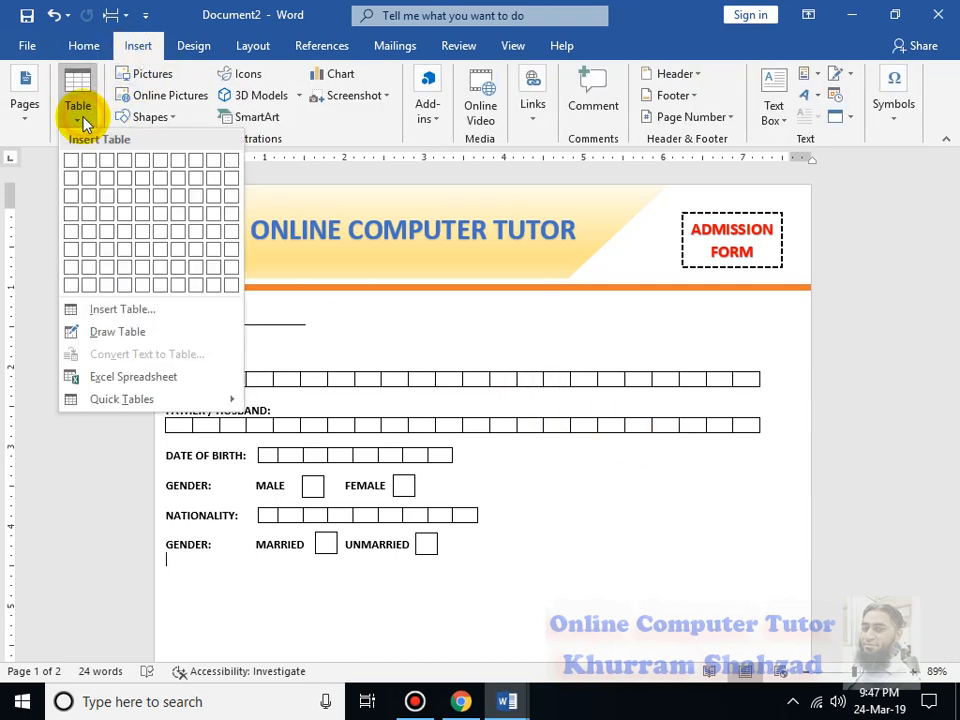
click(91, 218)
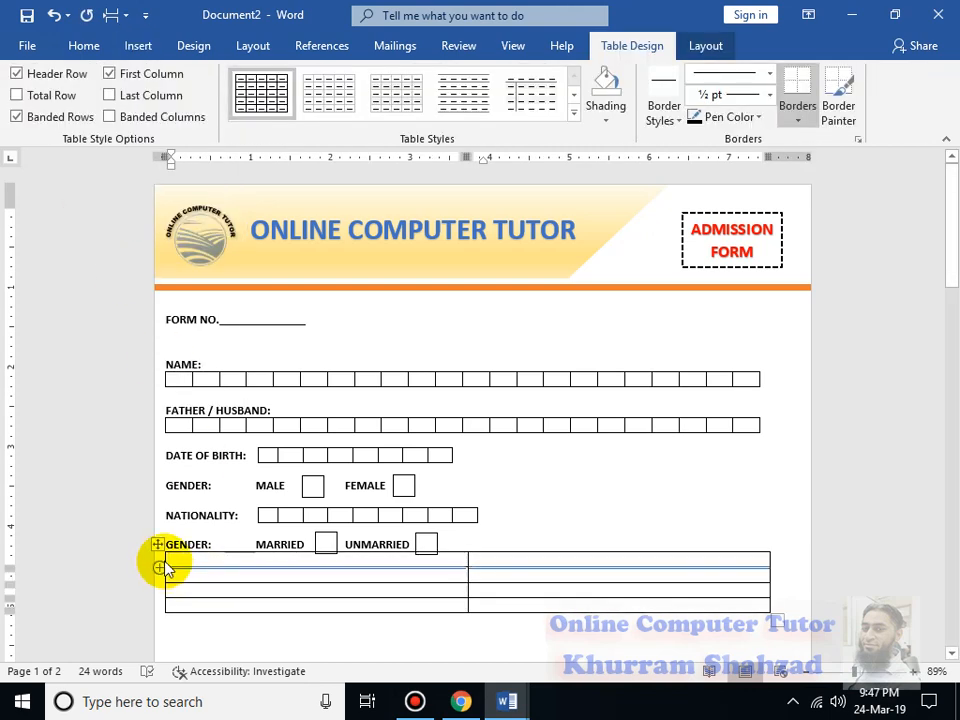
- Narrow the new table, make its rows taller and move it into the empty space beside the date of birth to marital status lines
drag(161, 561, 369, 557)
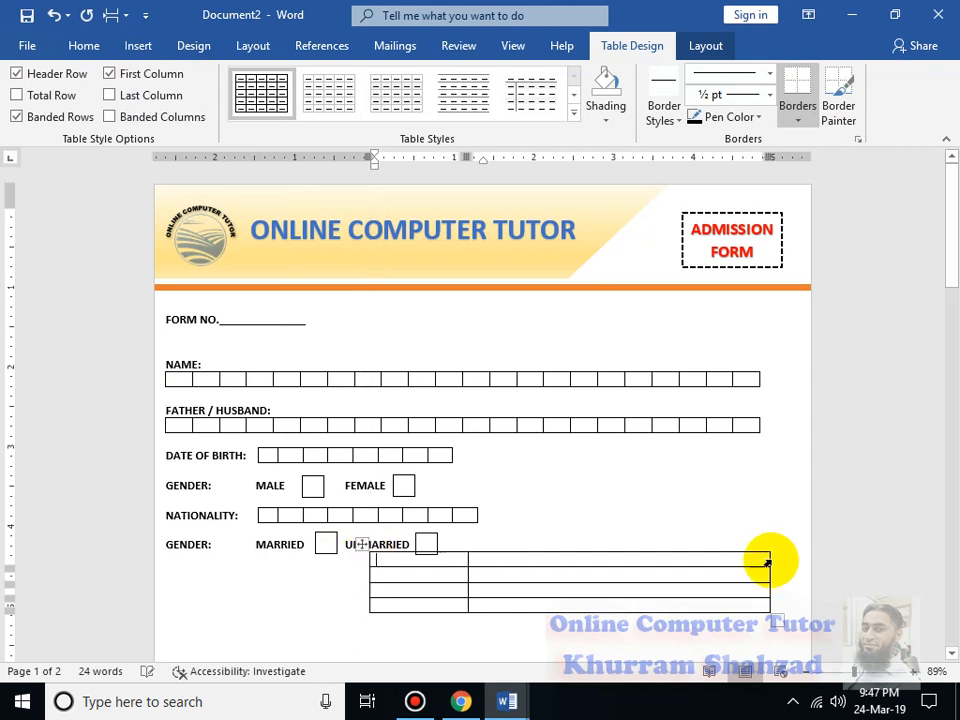
drag(769, 560, 572, 585)
drag(467, 561, 478, 562)
drag(359, 544, 606, 569)
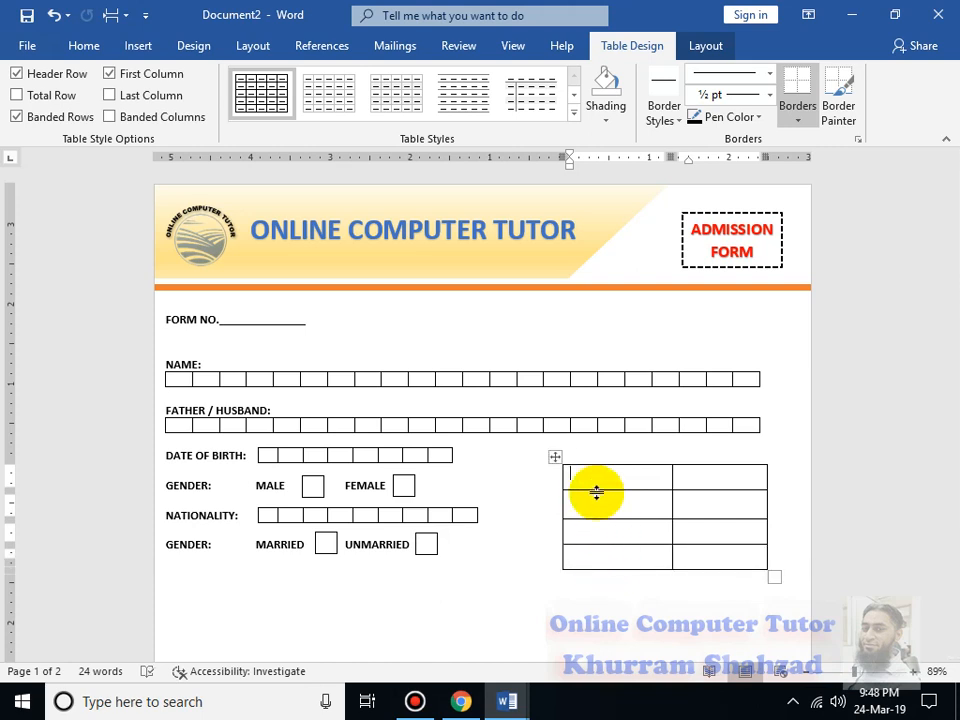
click(549, 441)
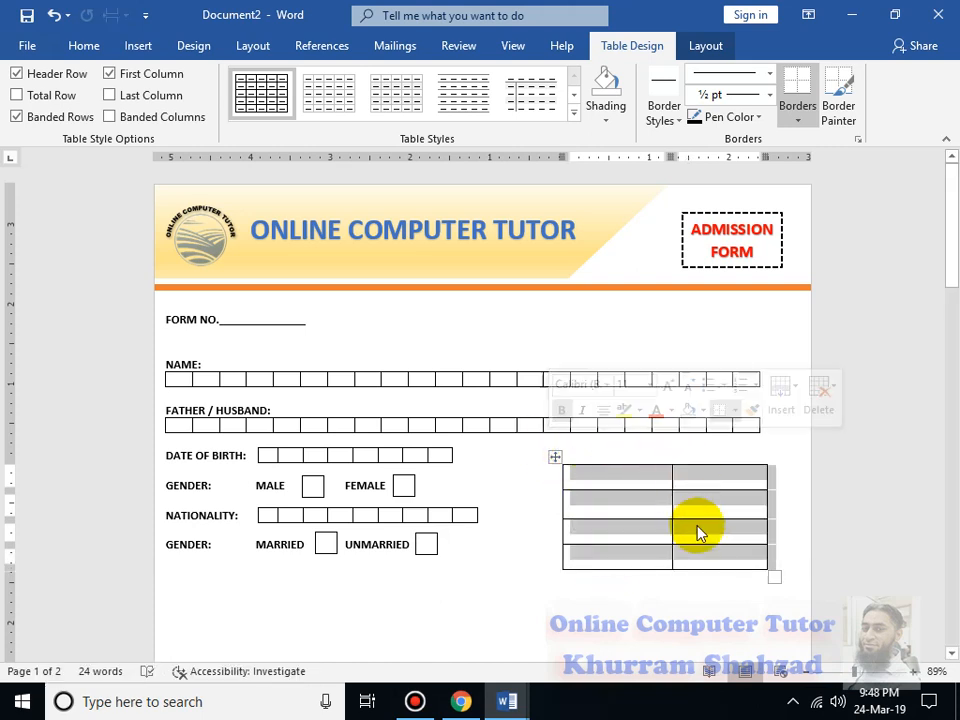
- Fill the table's first column with COURSE NAME, COURSE DURATION, BATCH TIMING and LANGUAGE
click(650, 480)
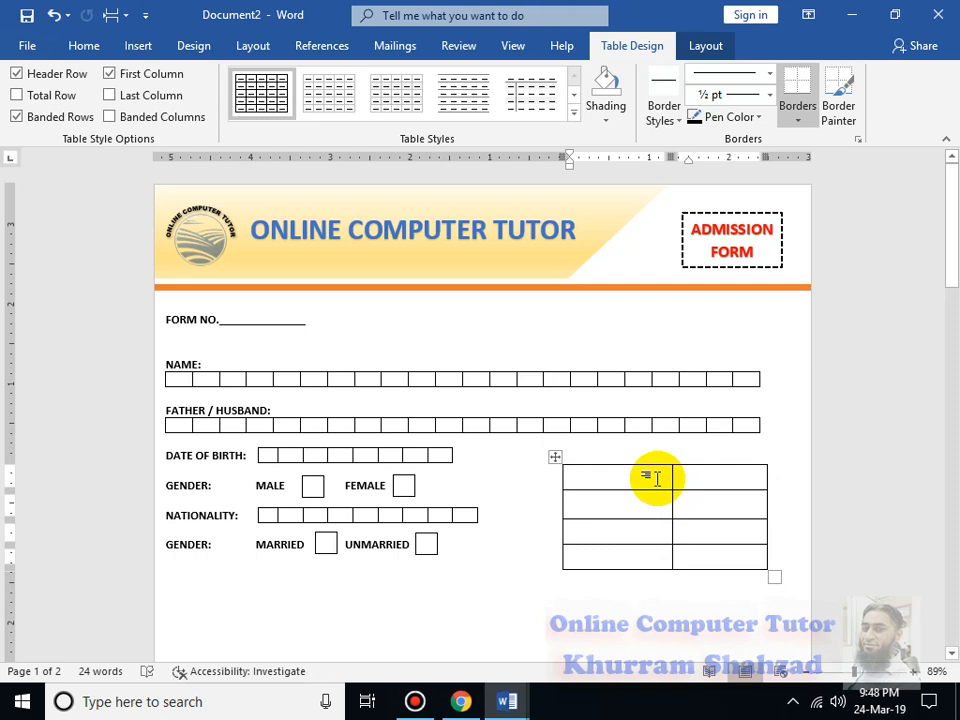
text(COU)
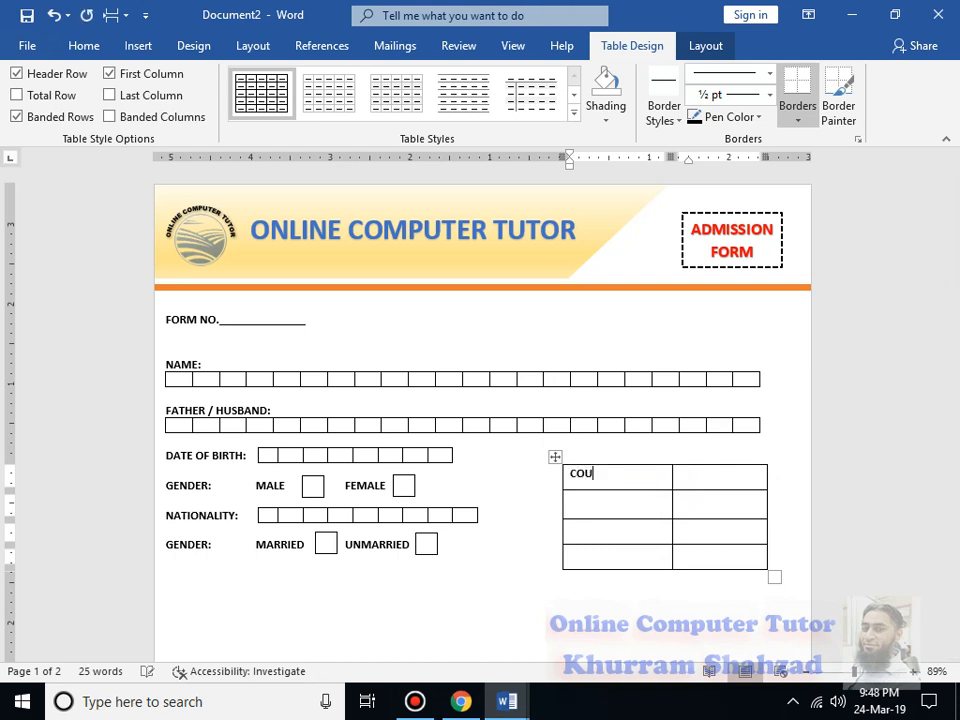
text(RSE NAME)
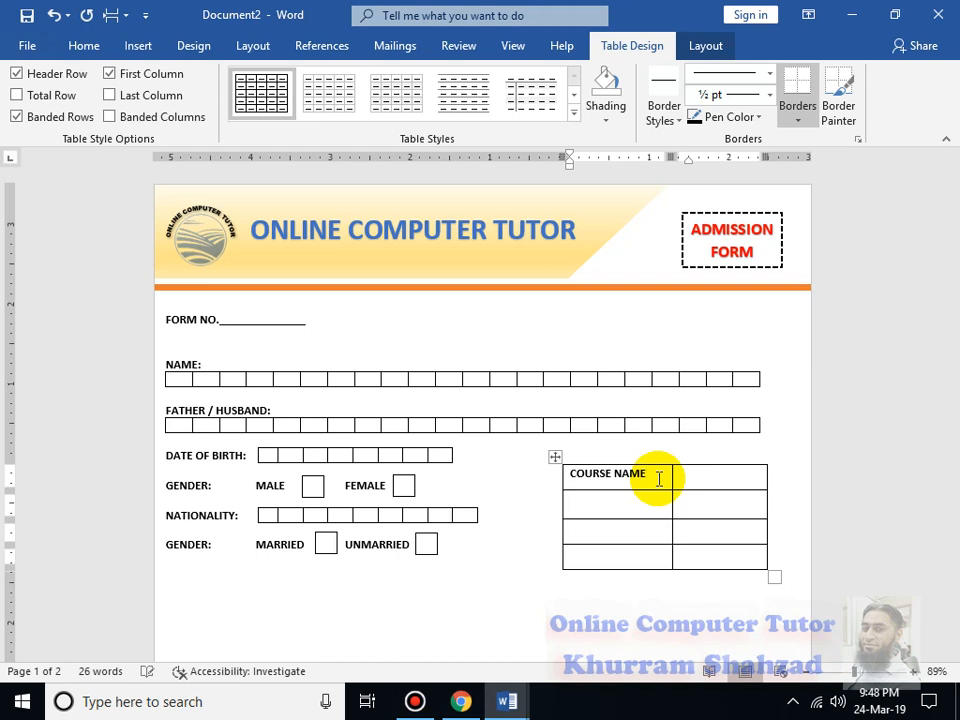
key(Down)
text(COURSE DURATION)
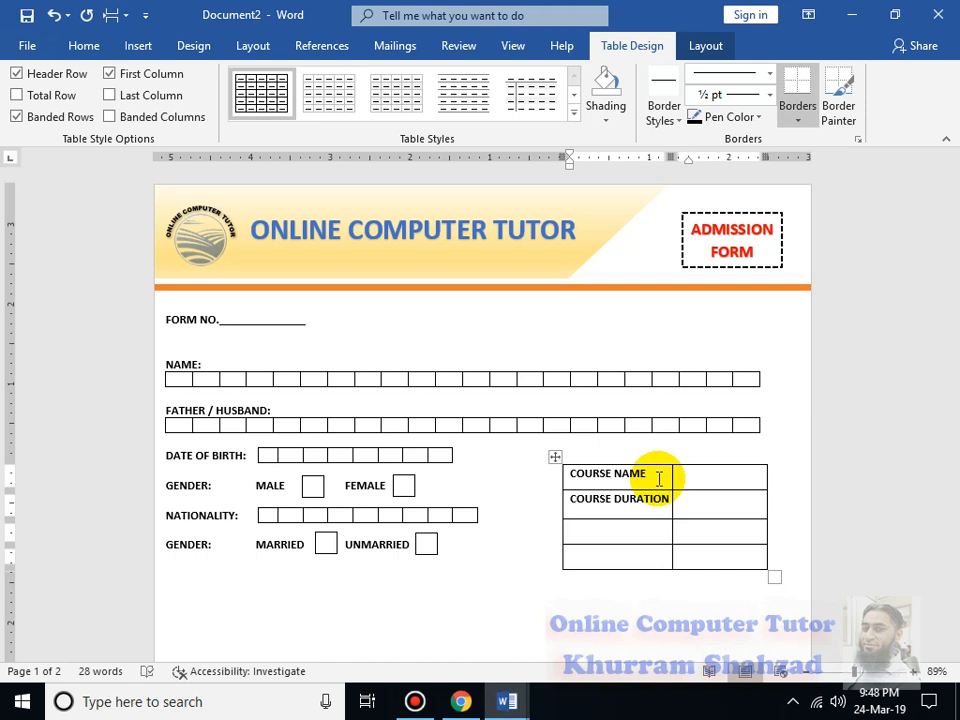
text(BATCH TIMING)
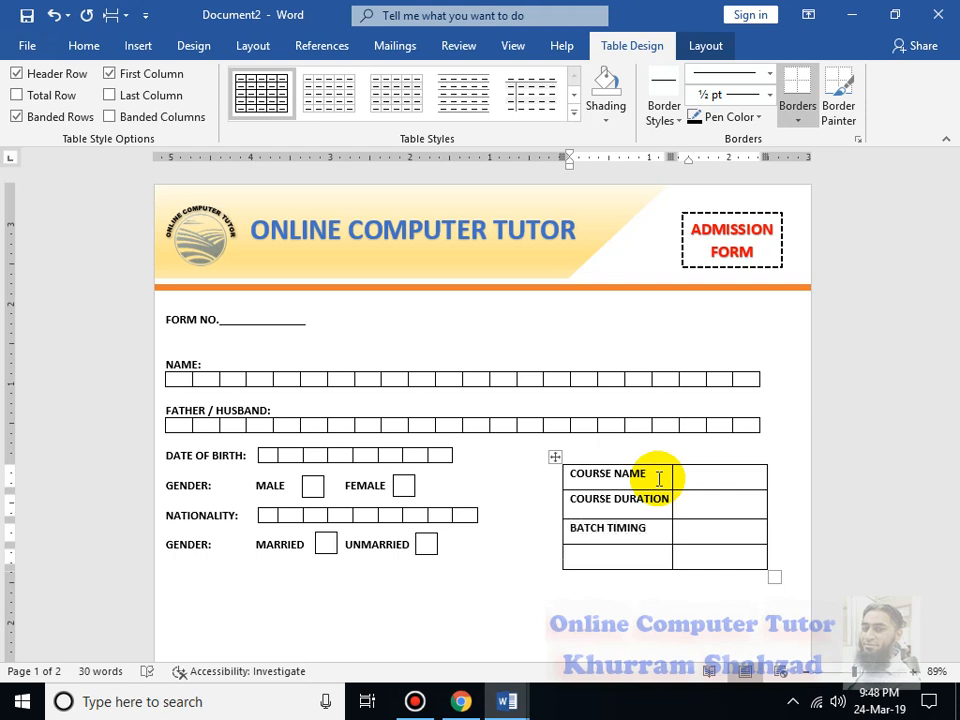
text(LANGUAGE)
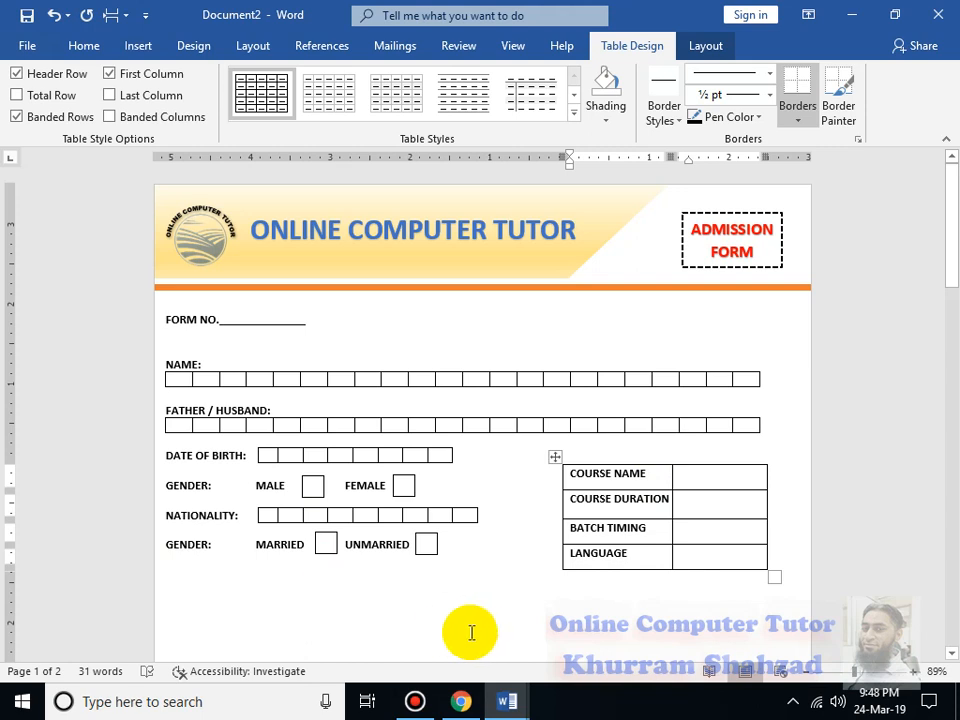
- Delete the LANGUAGE row from the course table
click(563, 557)
drag(757, 558, 579, 557)
right_click(579, 560)
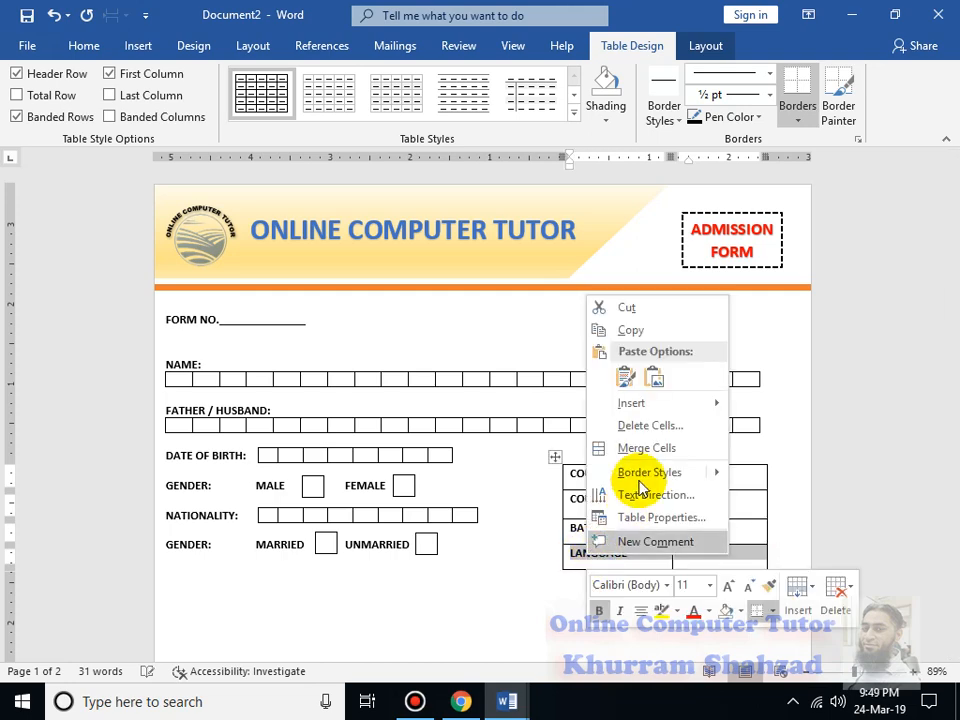
click(662, 425)
click(456, 384)
- Set the vertical alignment of all cells in the course table to Center
click(656, 529)
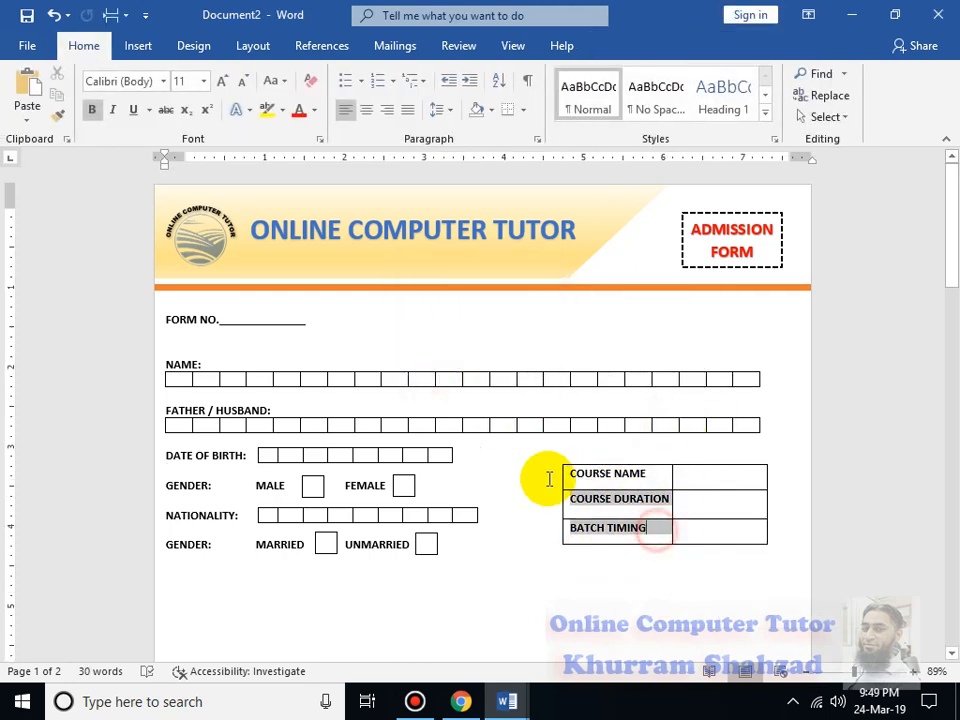
click(554, 457)
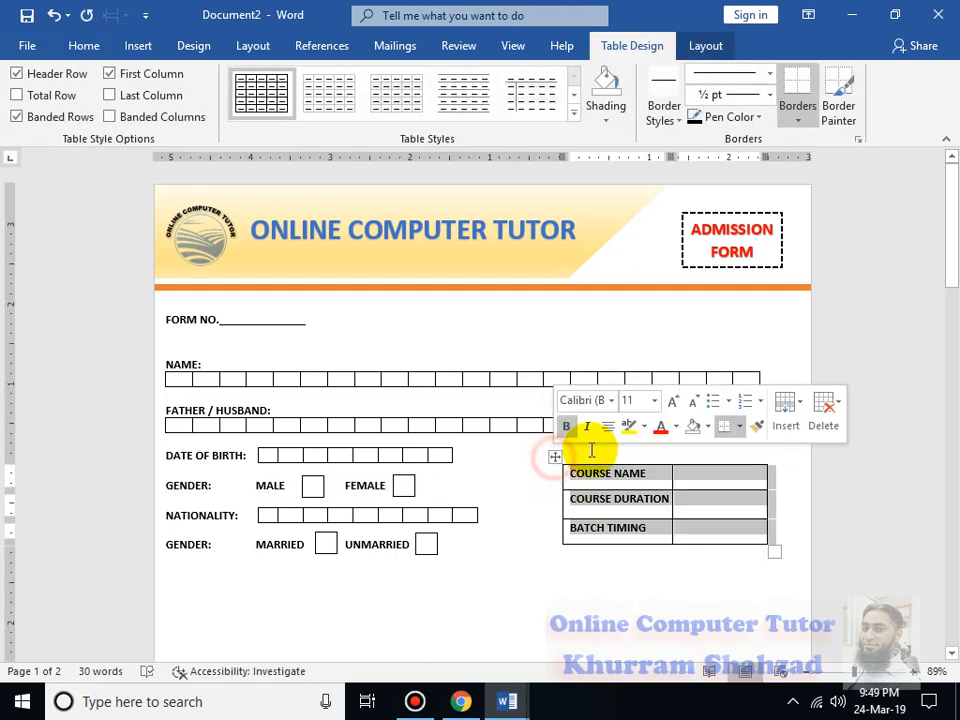
right_click(554, 457)
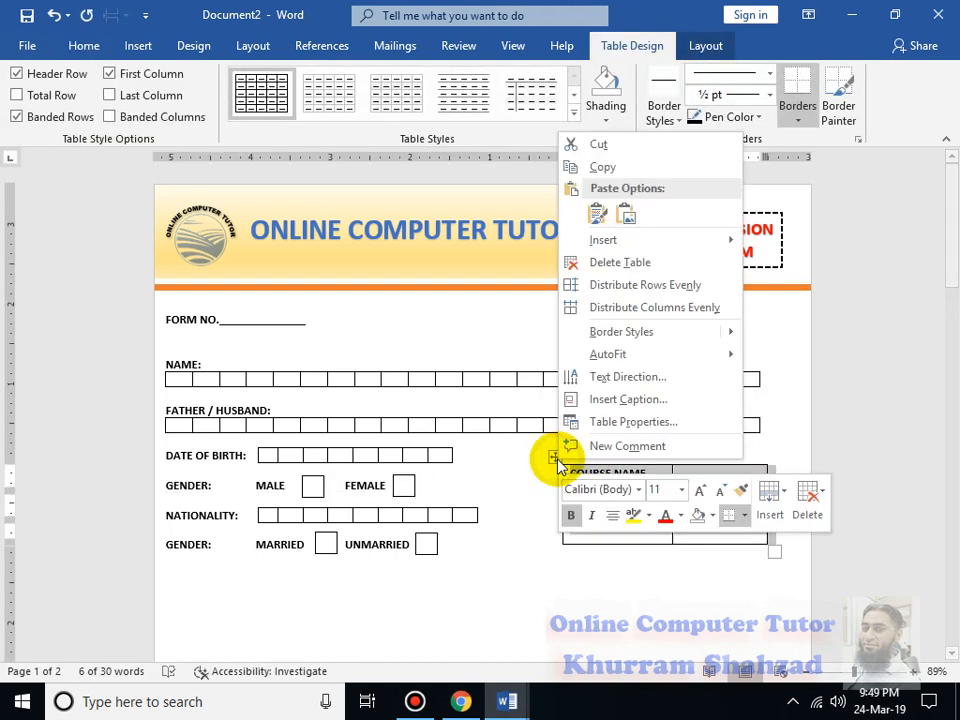
click(611, 425)
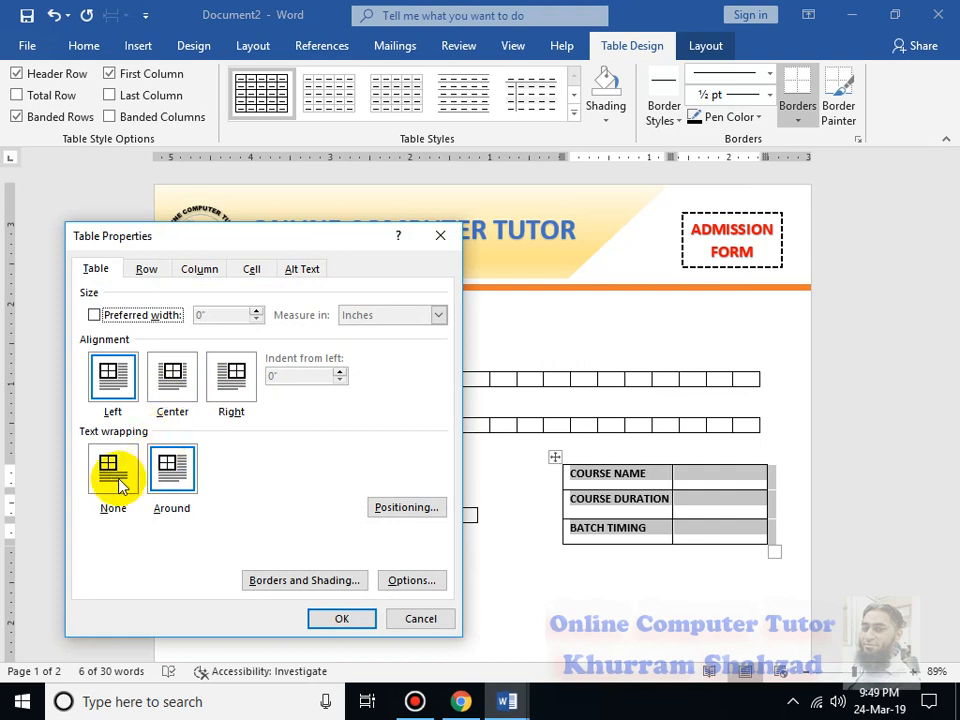
click(250, 271)
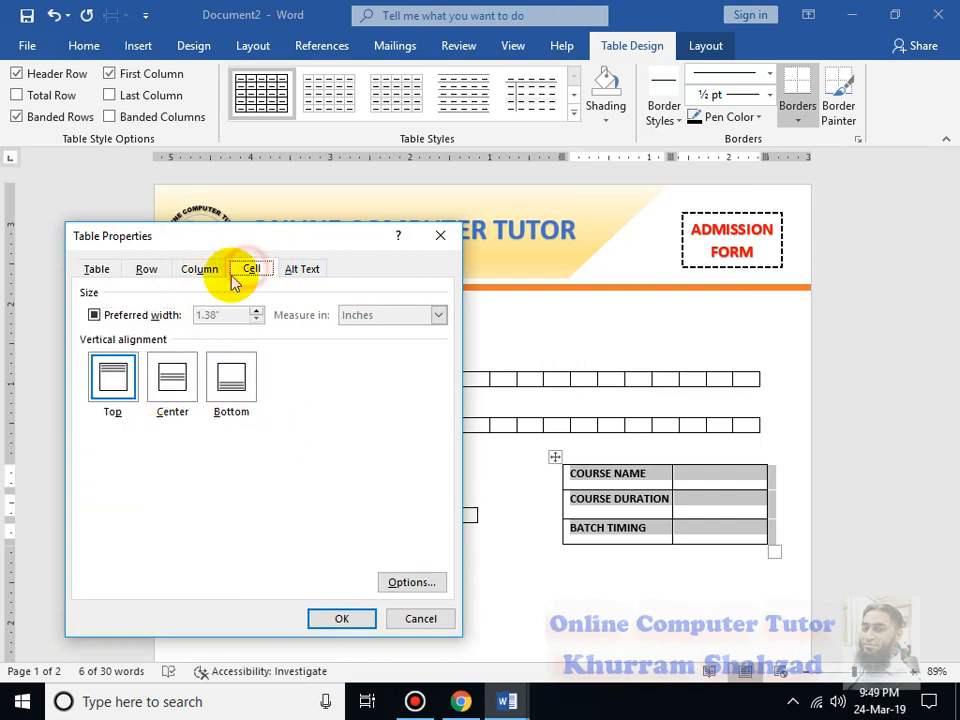
click(168, 378)
click(330, 620)
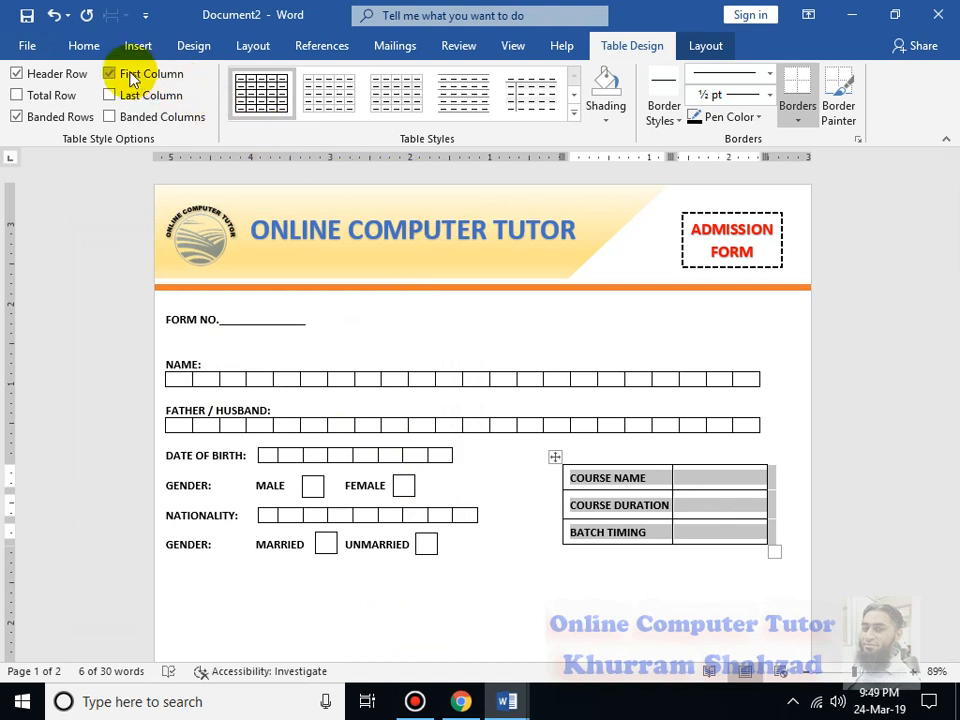
- Try to left-align the course table and undo the change
key(ctrl+l)
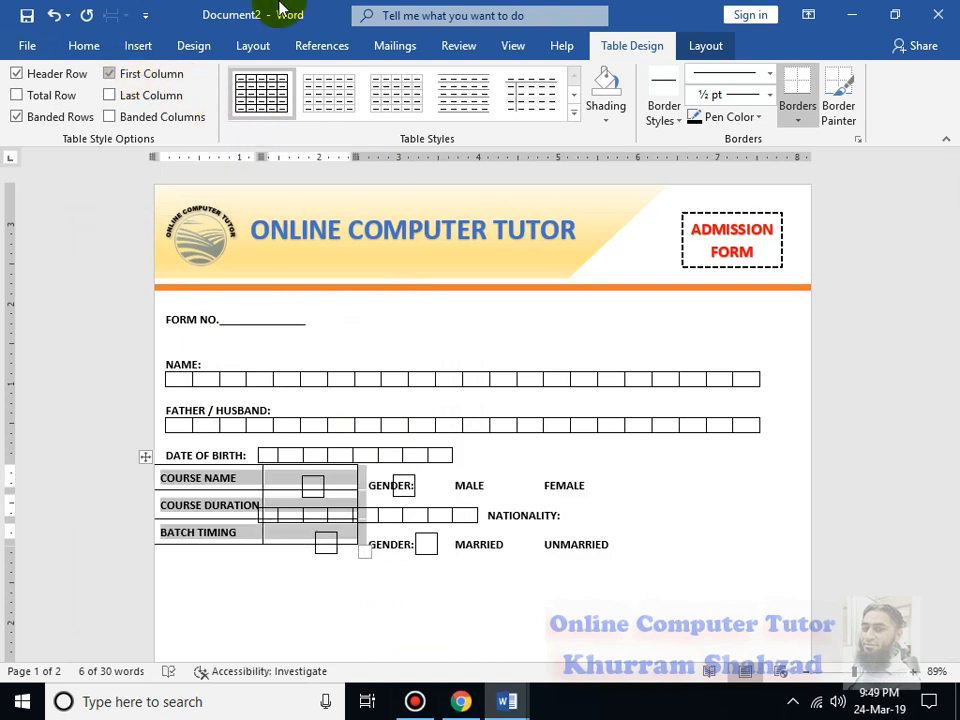
key(ctrl+z)
click(566, 472)
drag(568, 473, 636, 521)
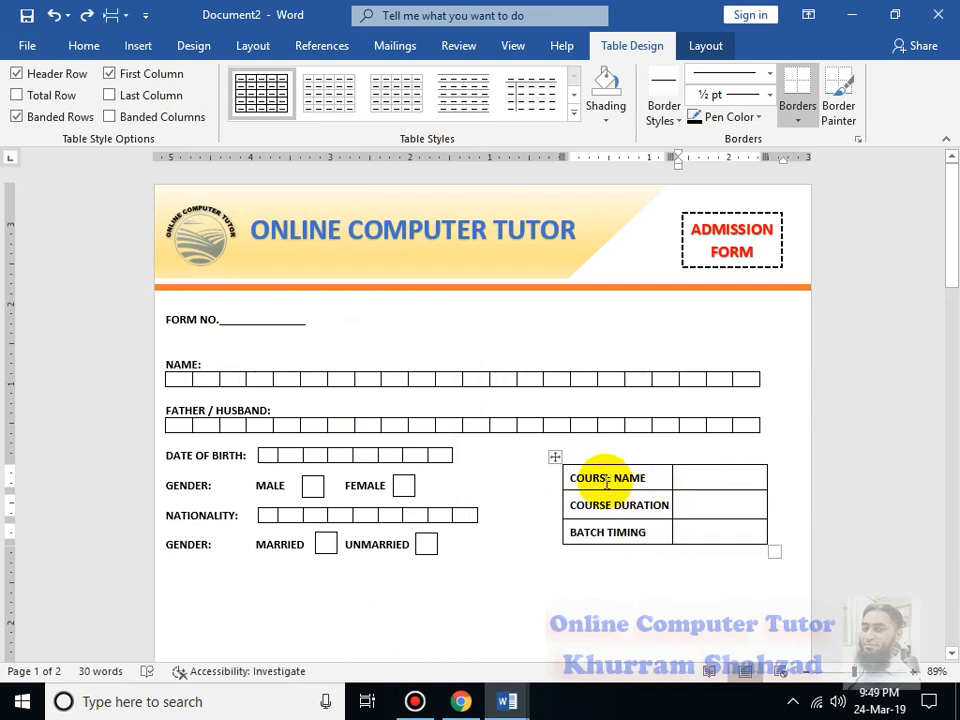
- Apply the black dark grid table style, with black header row and first column, to the course table
click(555, 457)
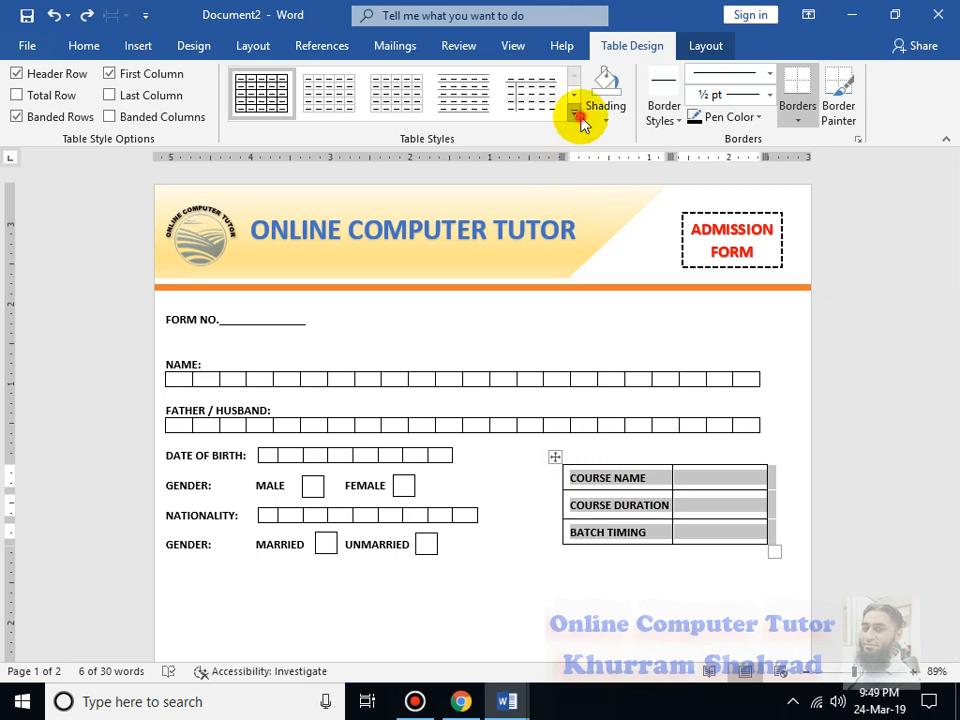
click(574, 113)
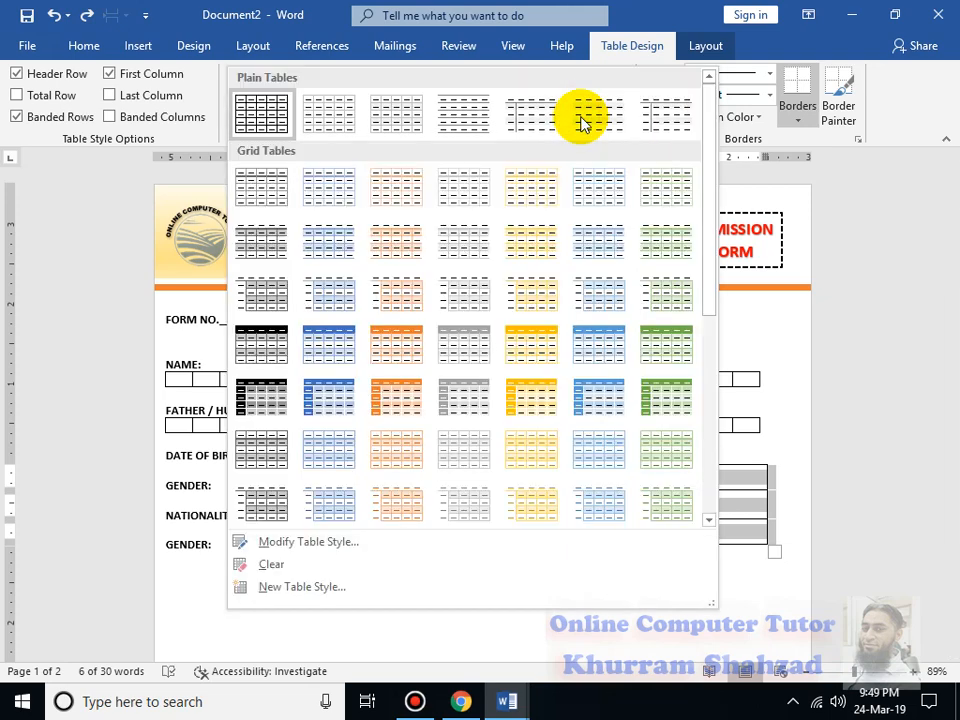
click(260, 412)
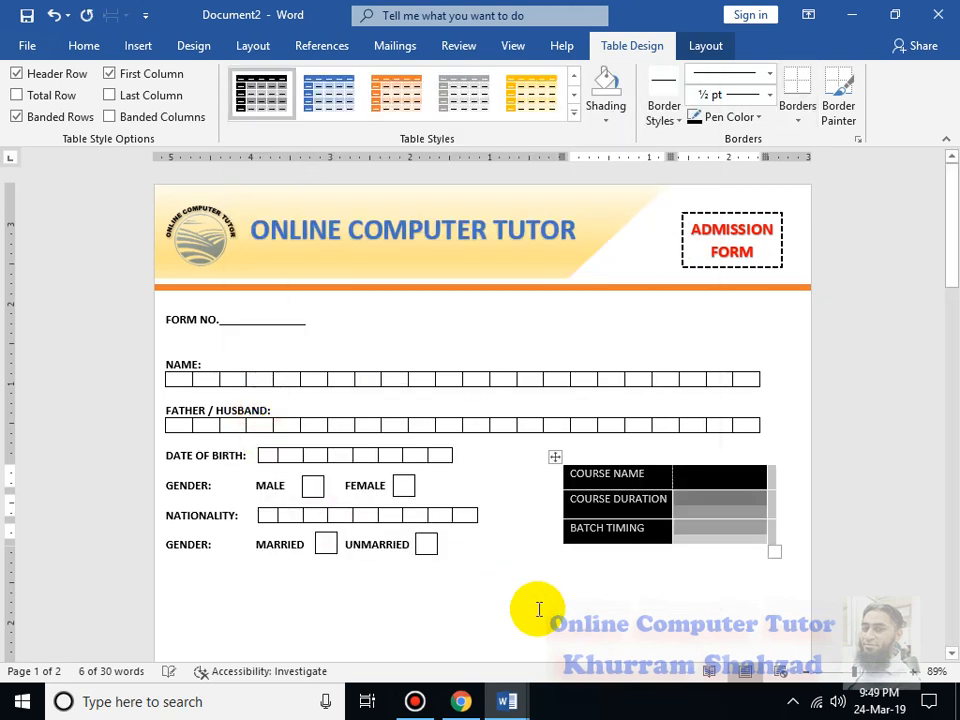
click(643, 570)
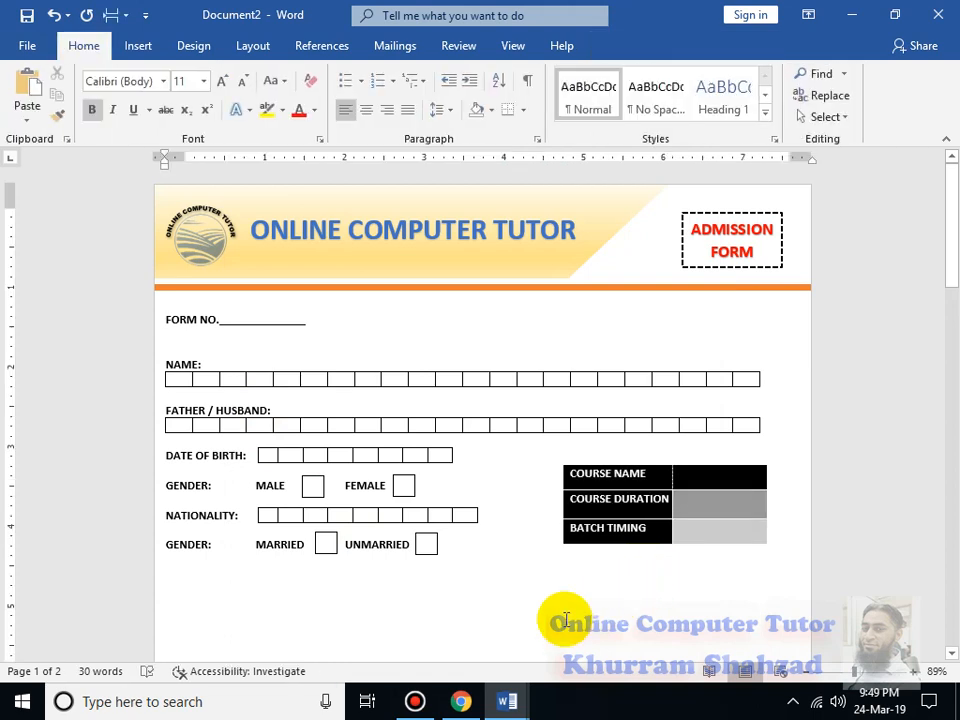
- Shade the three empty value cells of the course table with the same light gray
drag(686, 477, 729, 541)
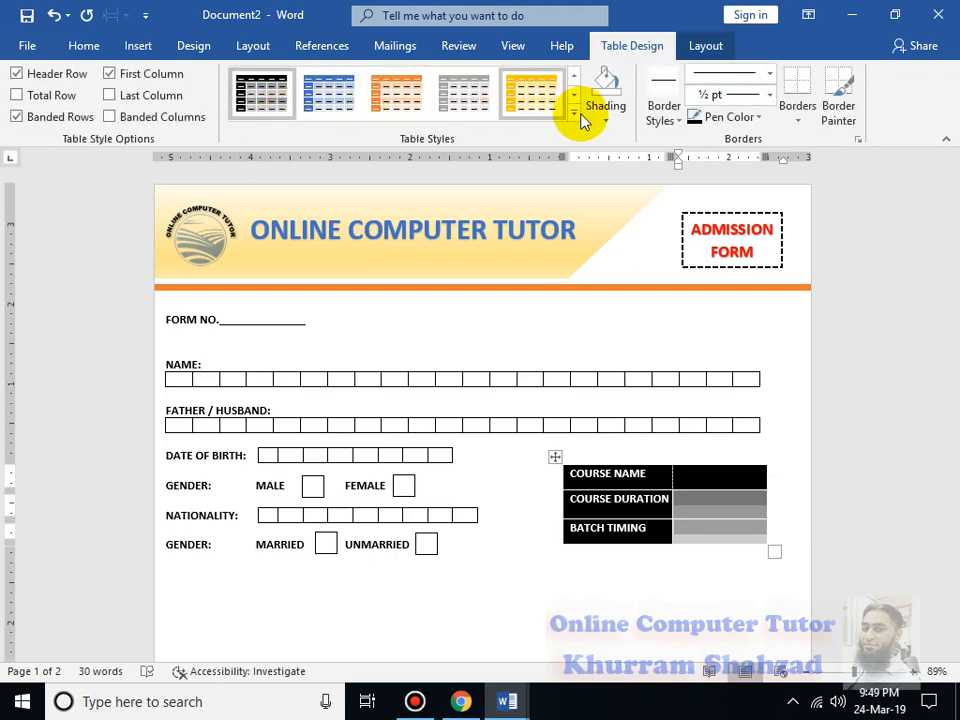
click(606, 116)
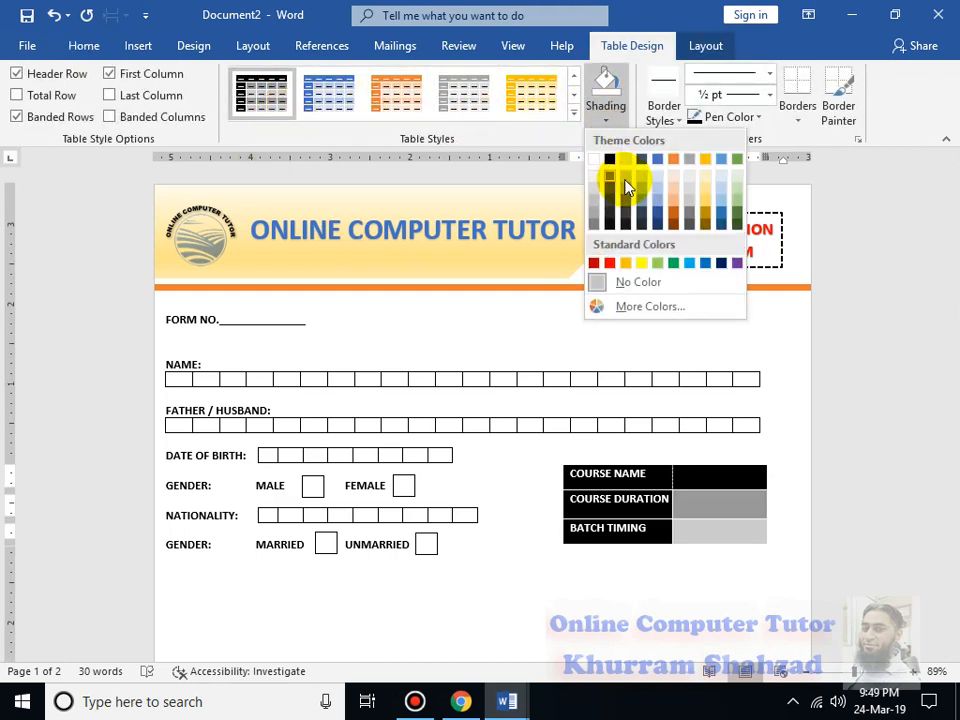
click(624, 184)
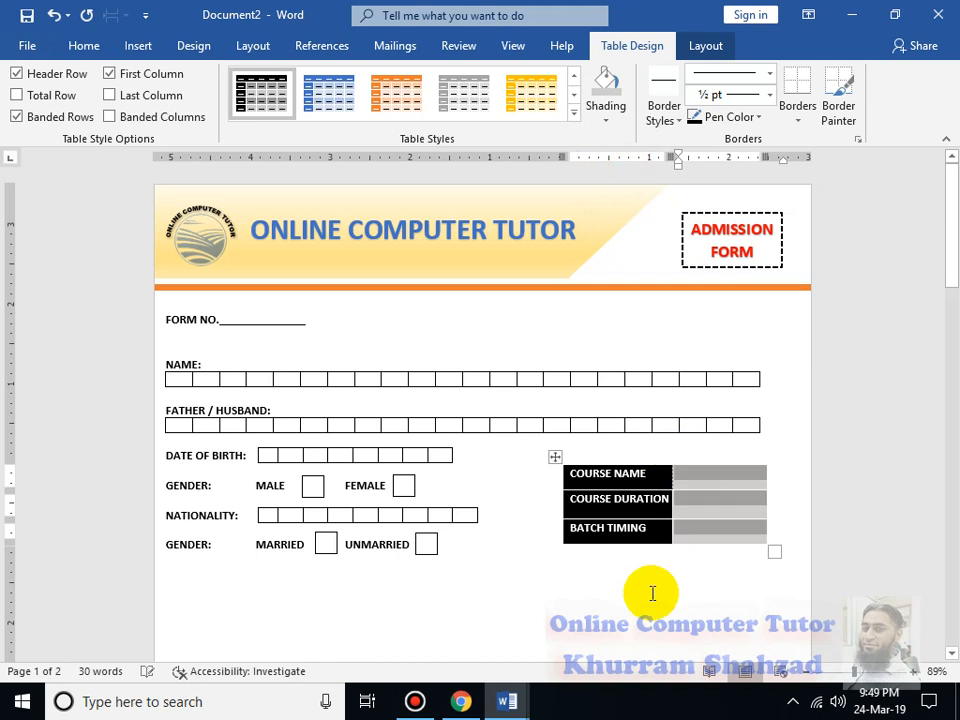
- Apply all borders to the whole course table
click(555, 457)
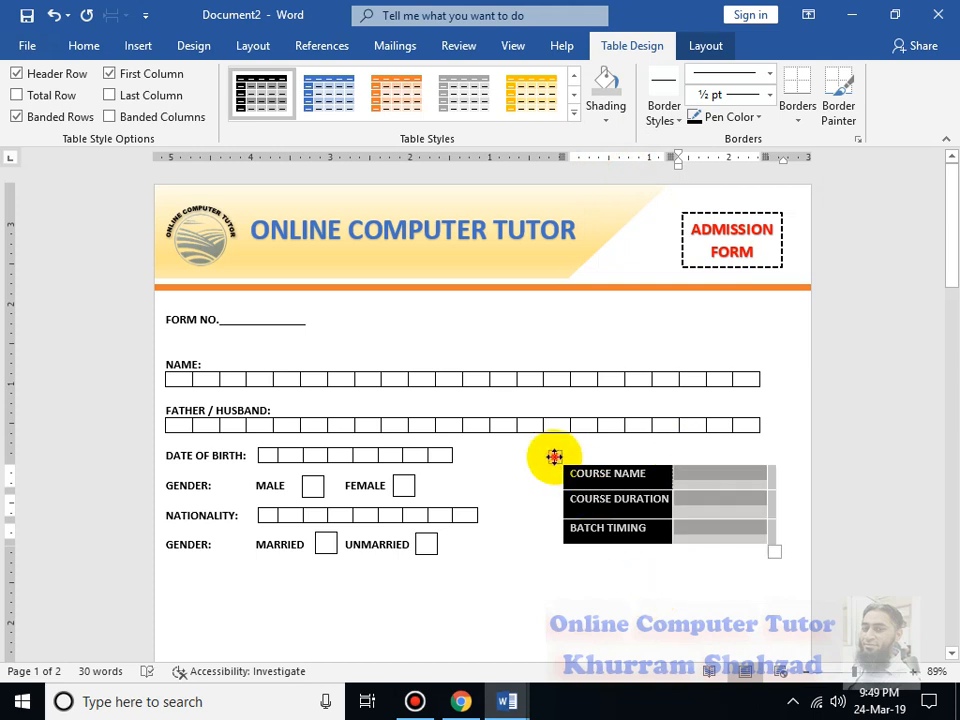
click(92, 46)
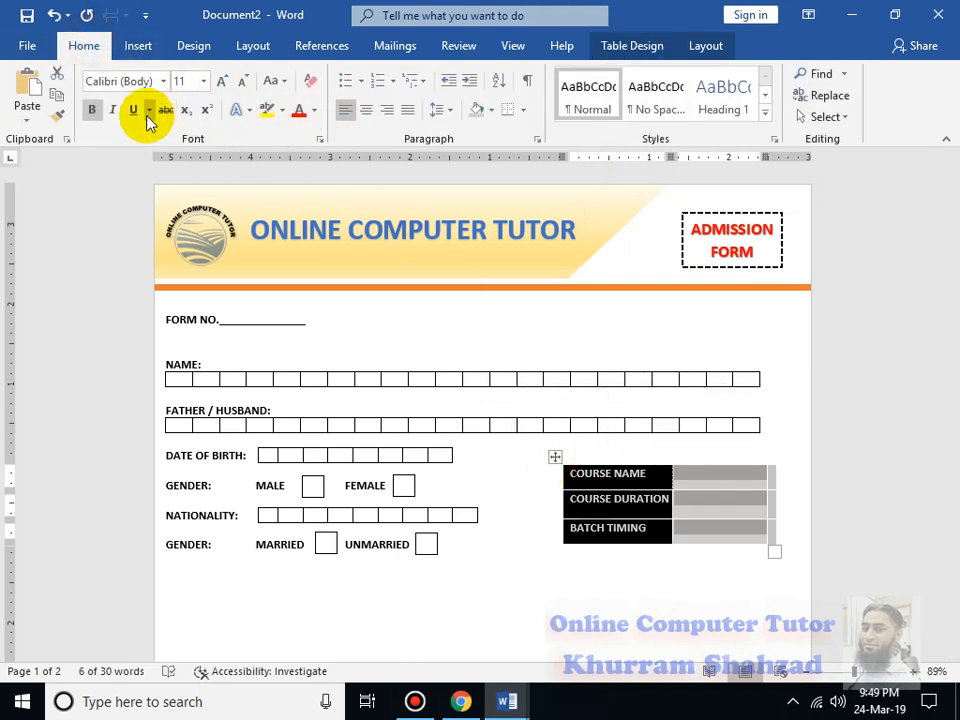
click(521, 110)
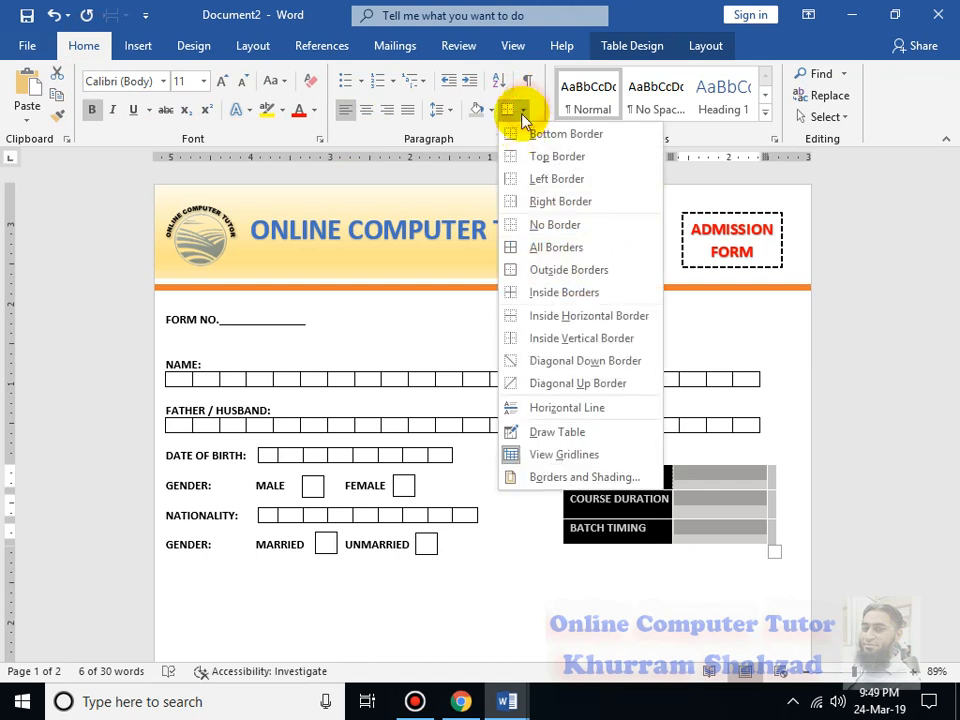
click(537, 247)
click(512, 620)
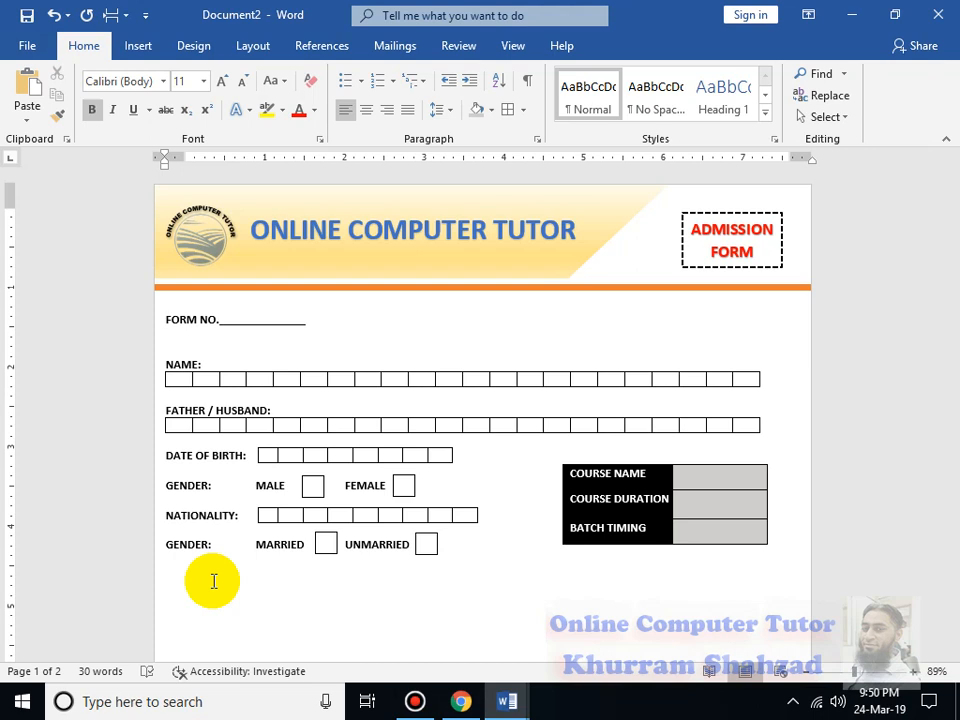
- Add the label COREESPONDING ADDRESS: below the married/unmarried row and start a new line under it
text(co)
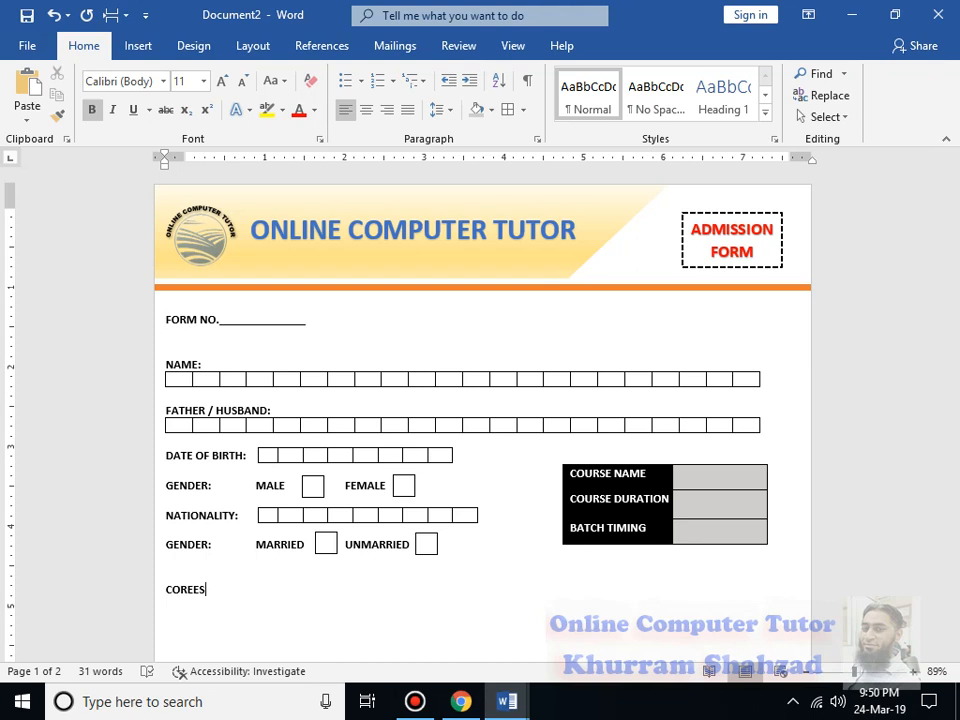
text(reesponding ADDRESS:)
key(Return)
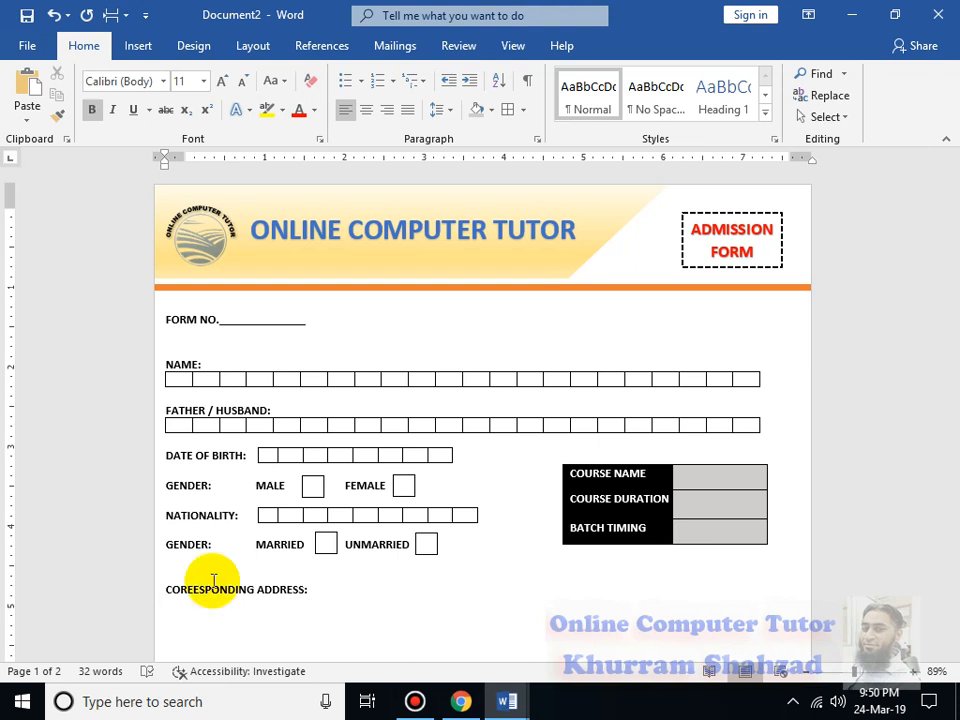
- Create two full-width underlined blank lines under the COREESPONDING ADDRESS label, with underlining off for the following line
key(ctrl+u)
key(Tab)
key(Tab)
key(Tab)
key(Tab)
key(Tab)
key(Tab)
key(Tab)
key(Tab)
key(Tab)
key(Tab)
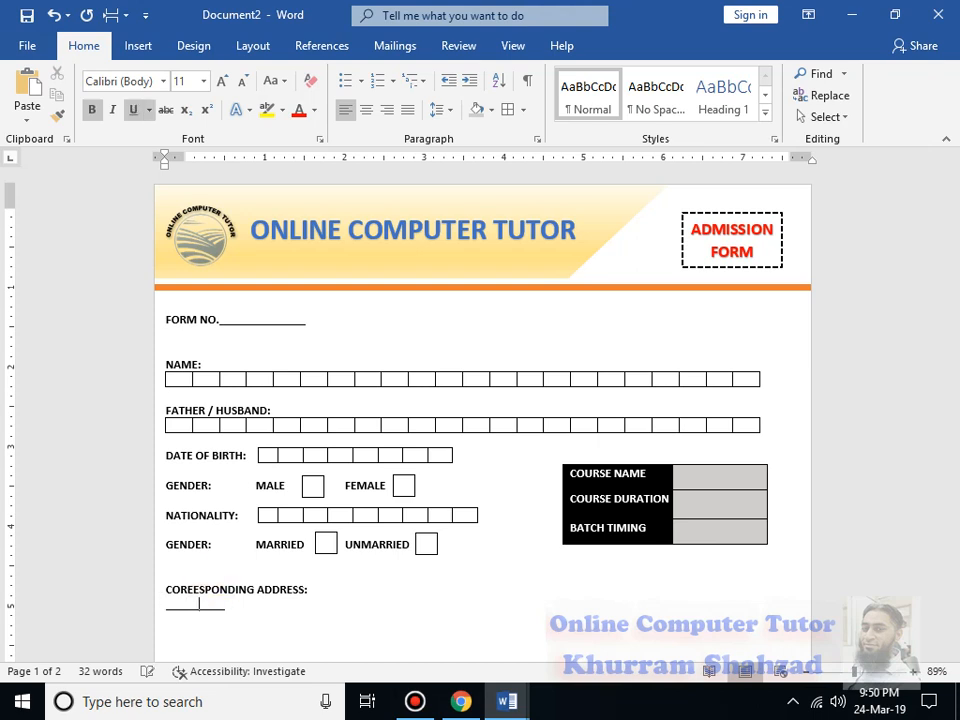
key(Tab)
key(Tab)
key(Tab)
key(Tab)
key(Tab)
key(Tab)
key(Tab)
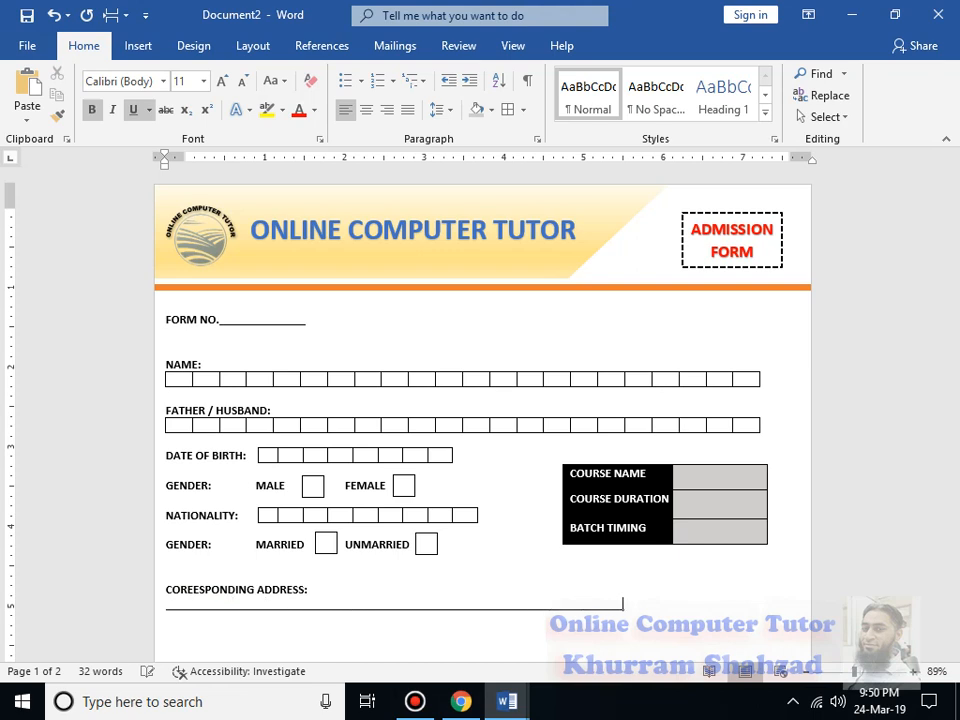
key(Tab)
key(Tab)
key(Tab)
key(Tab)
key(Tab)
key(Tab)
key(Tab)
key(Tab)
key(Tab)
key(Tab)
key(Tab)
key(Tab)
key(Tab)
key(Tab)
key(Tab)
key(Tab)
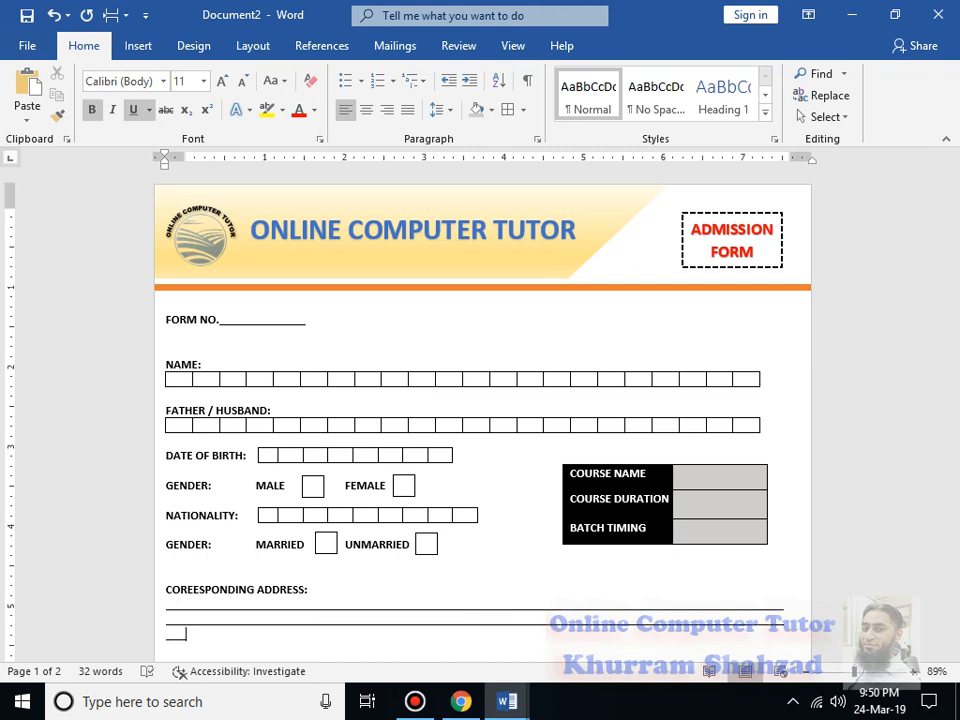
key(BackSpace)
key(ctrl+u)
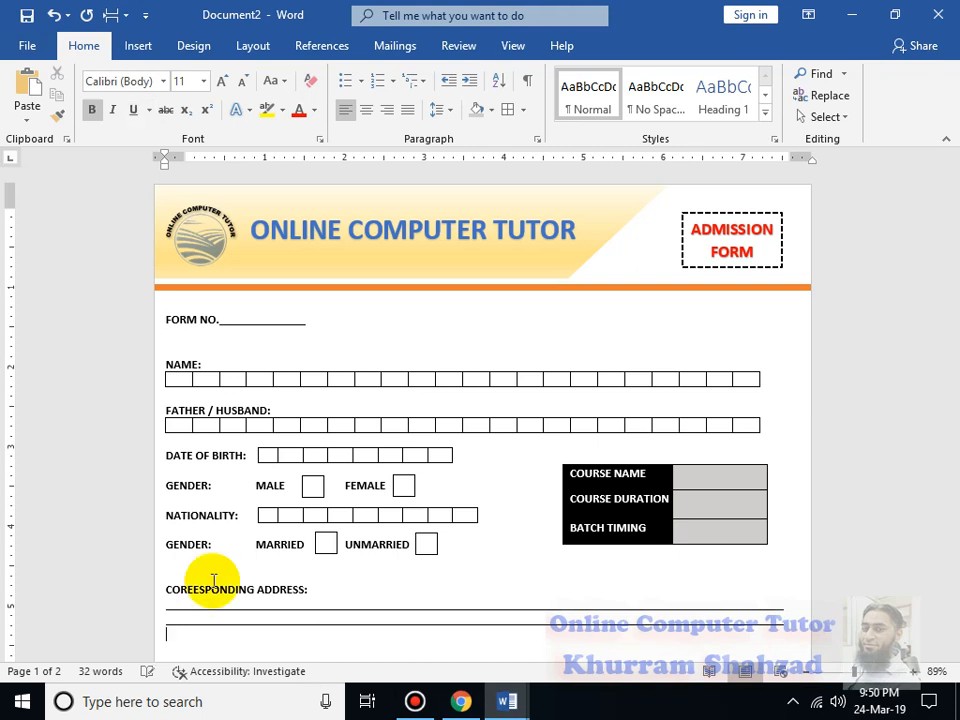
- Add the label CITY below the address lines, followed by a short underlined blank
text(cITY)
key(BackSpace)
key(BackSpace)
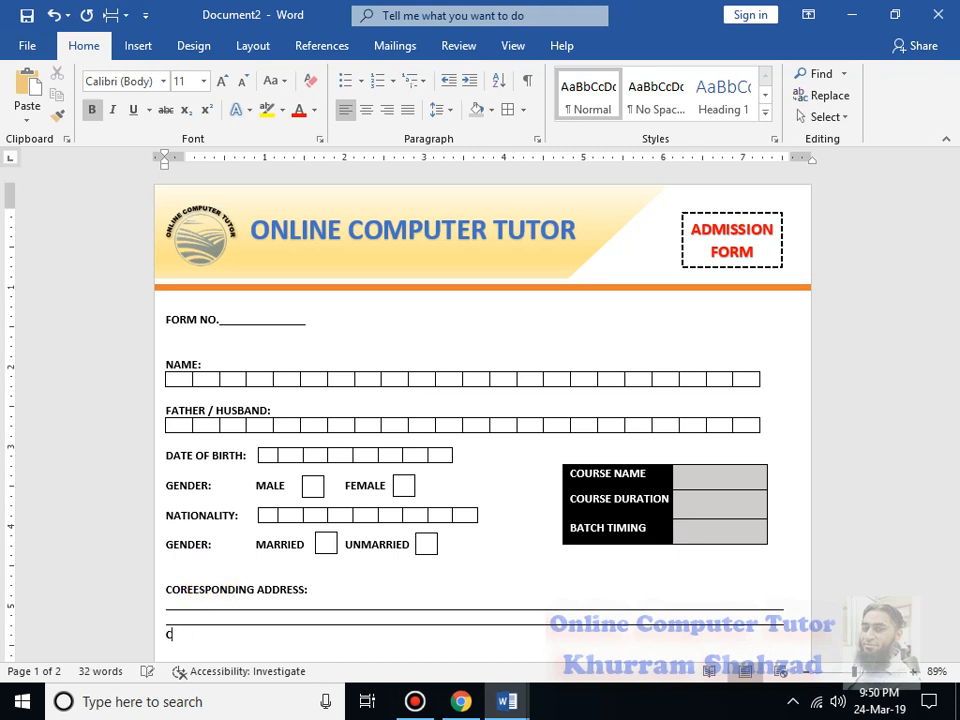
text(TY)
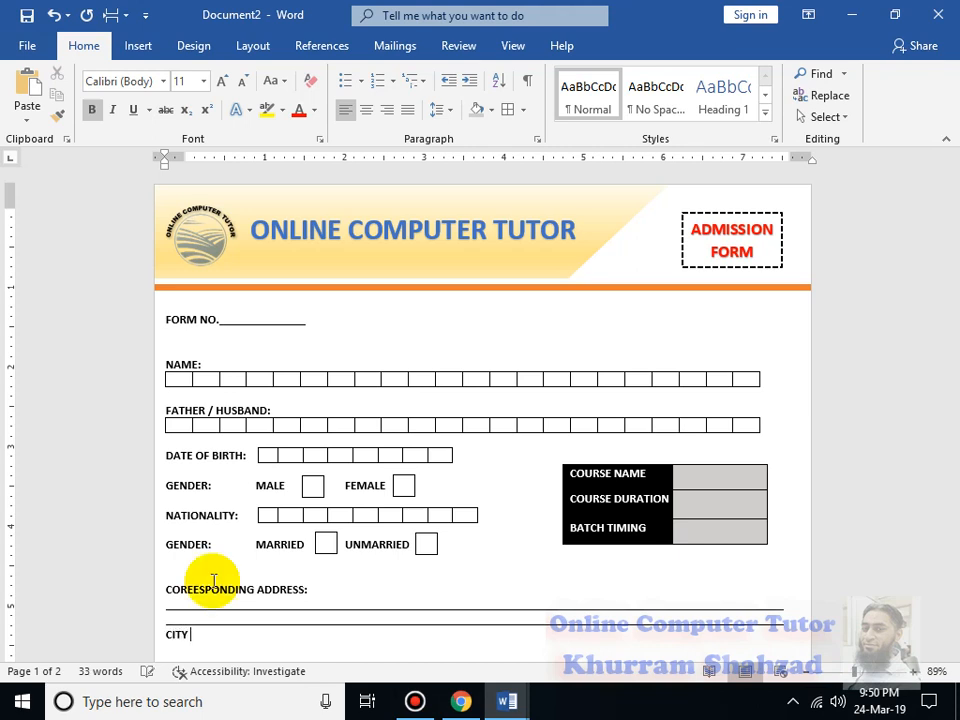
key(ctrl+u)
key(ctrl+u)
- Add the label DISTRIC on the CITY line, followed by an underlined blank as long as the CITY blank
text(d)
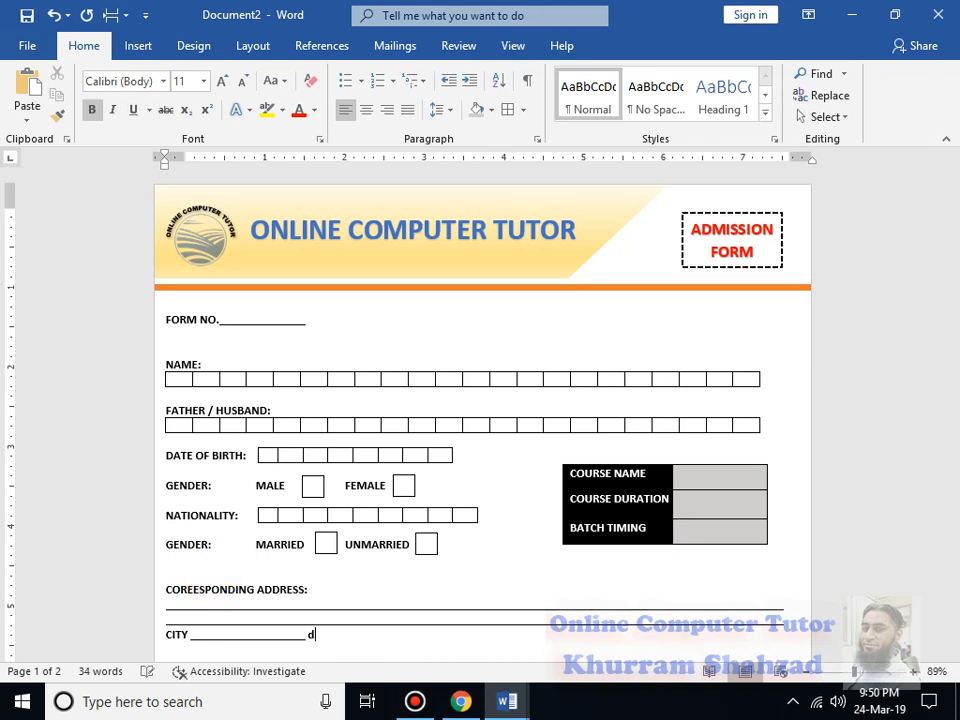
text(d)
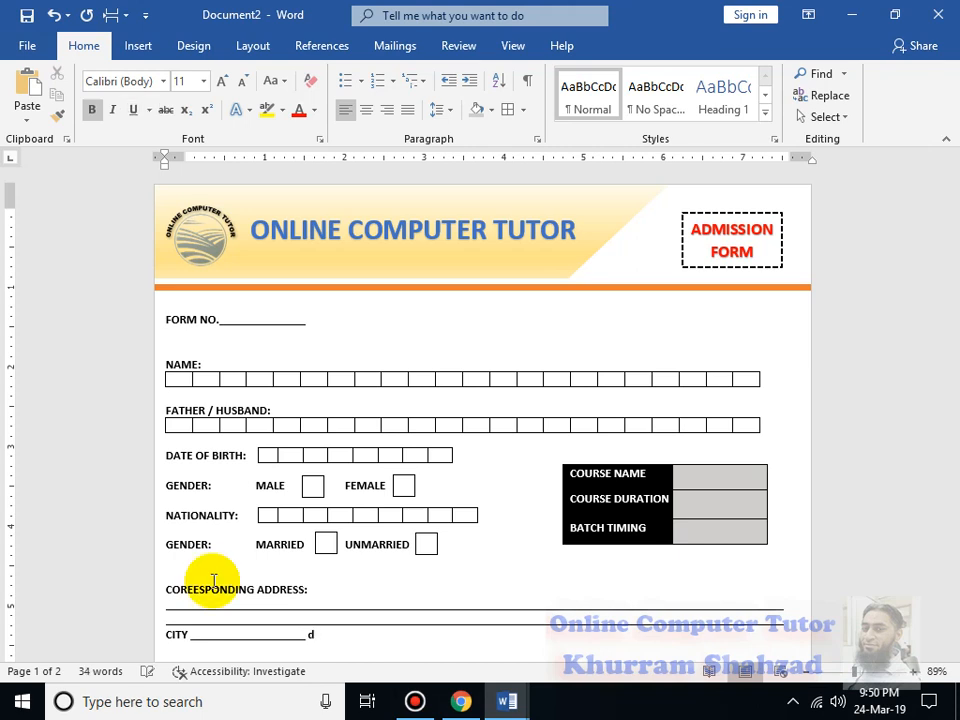
key(BackSpace)
text(DISTRIC)
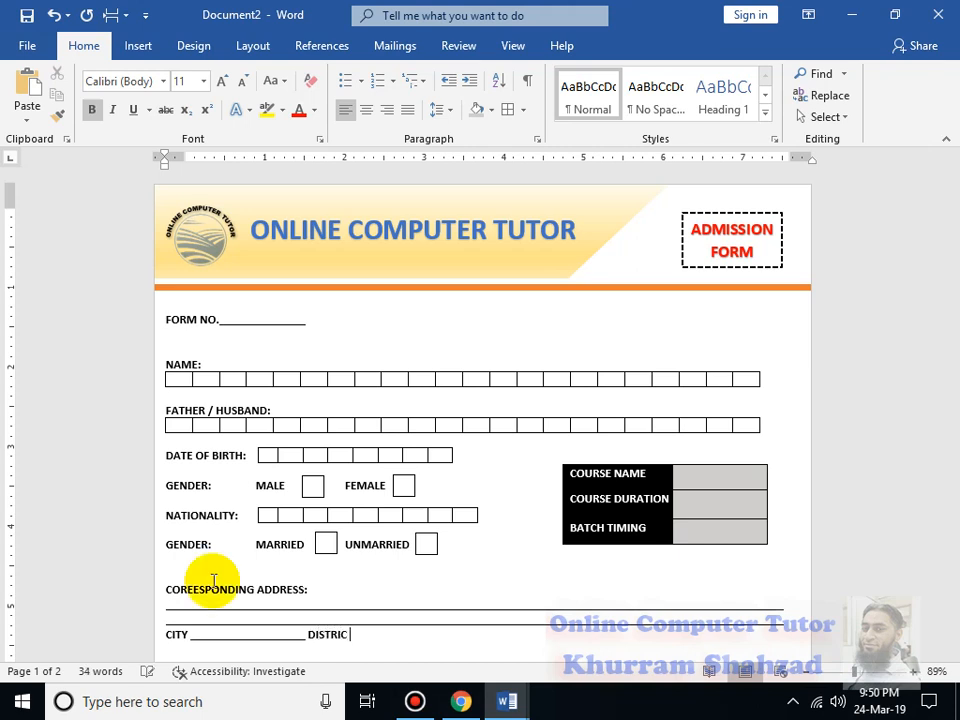
key(ctrl+u)
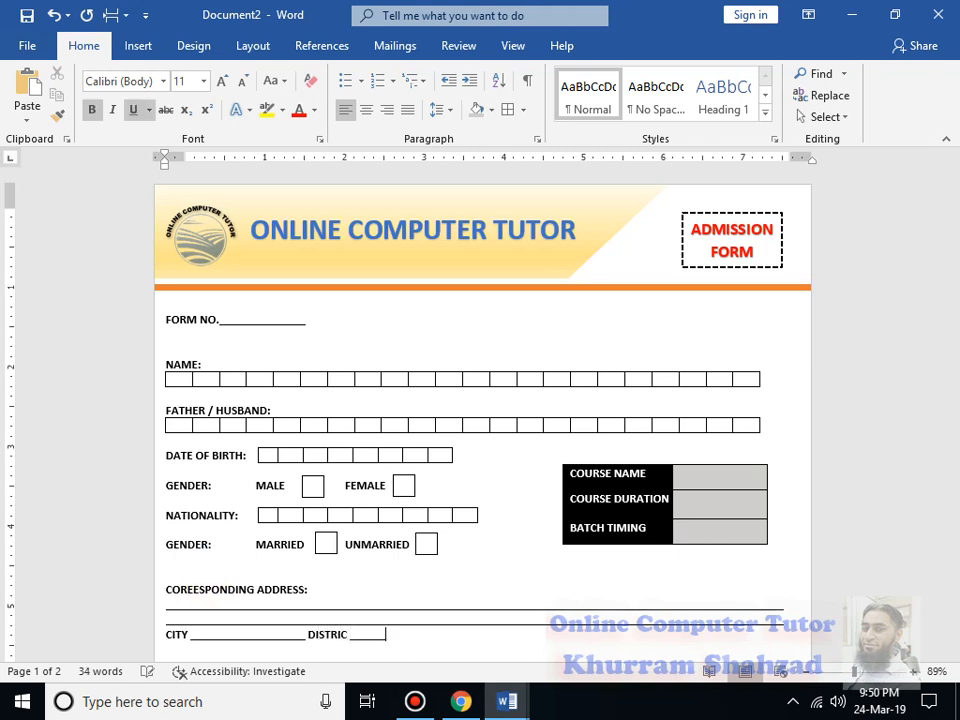
key(BackSpace)
key(BackSpace)
key(BackSpace)
key(BackSpace)
key(BackSpace)
key(BackSpace)
key(BackSpace)
key(BackSpace)
key(BackSpace)
key(BackSpace)
key(BackSpace)
key(BackSpace)
key(BackSpace)
key(BackSpace)
key(ctrl+u)
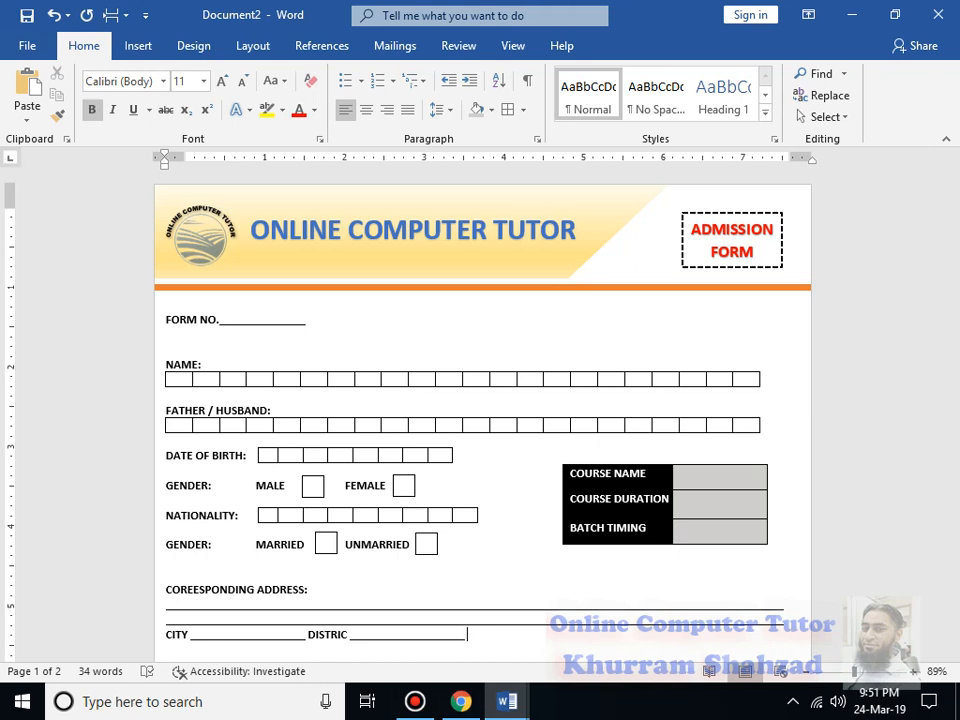
- Set the line spacing of the corresponding address block, from its label through the CITY and DISTRIC line, to 1.5
drag(465, 636, 140, 592)
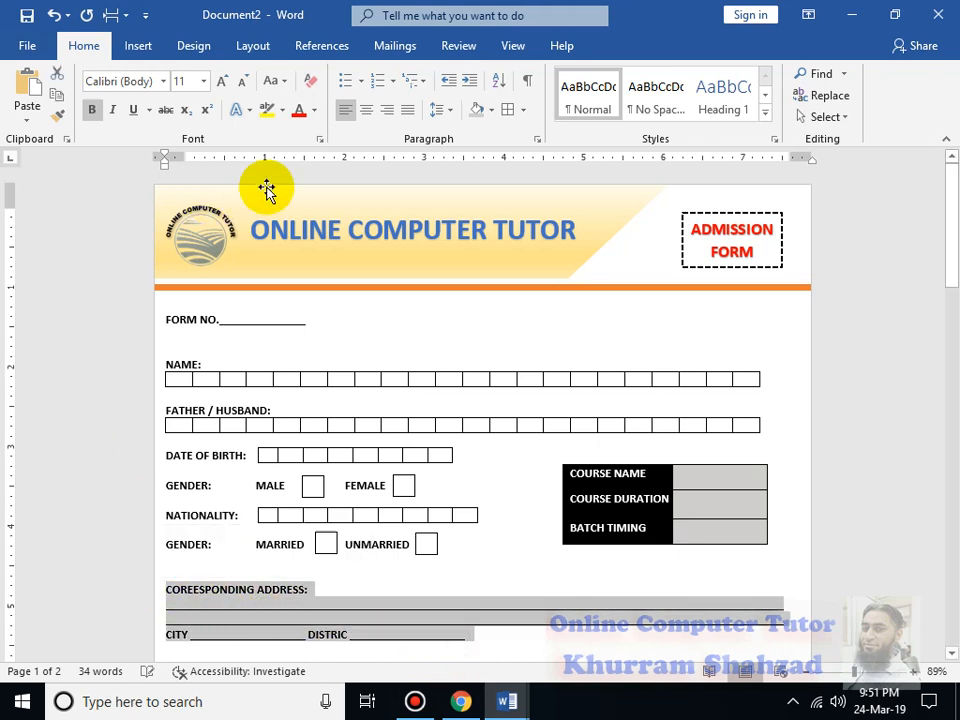
click(445, 110)
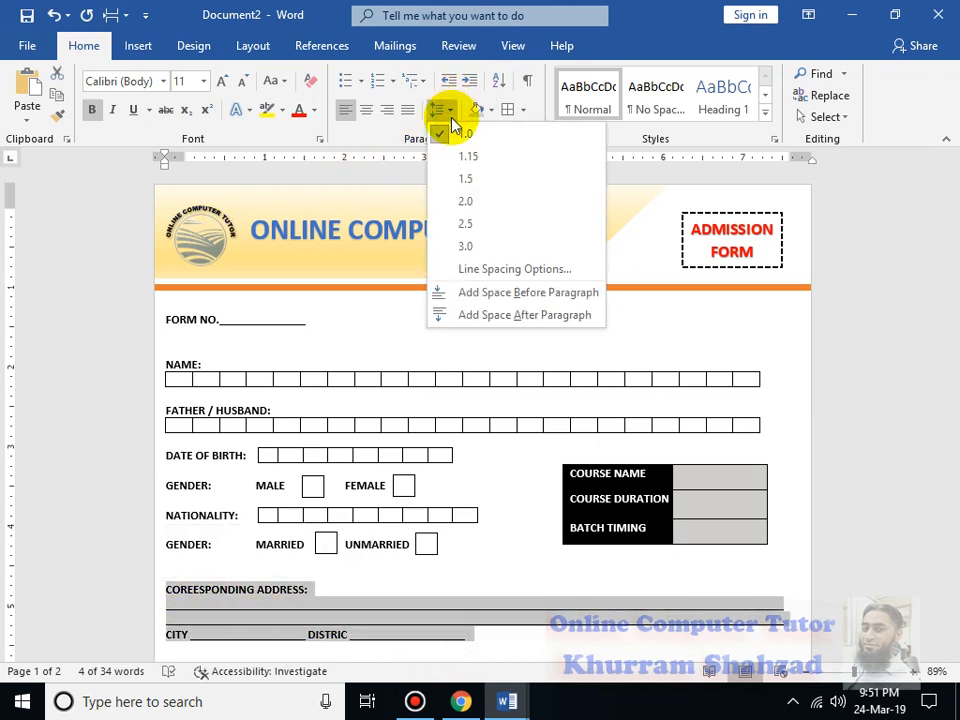
click(467, 182)
- Paste a copy of the whole corresponding address block below the CITY and DISTRIC line
scroll(621, 560, down, 3)
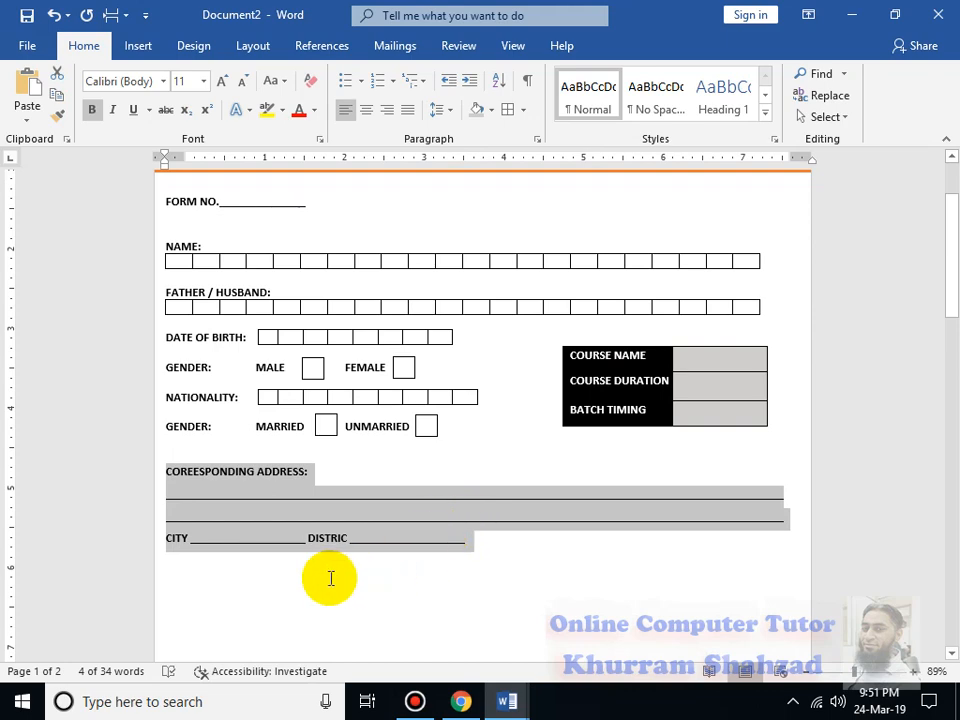
click(236, 575)
text(COREESPONDING ADDRESS:   CITY DISTRIC)
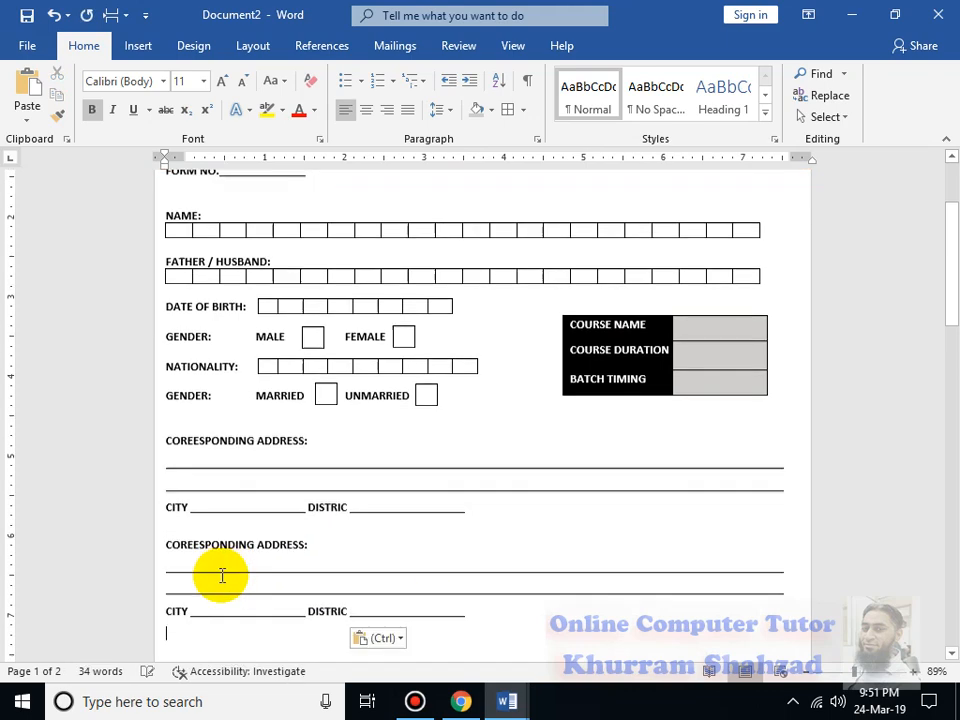
- Change the label of the second address block to PERMANENT ADDRESS:
drag(165, 542, 258, 548)
text(PERMANENT)
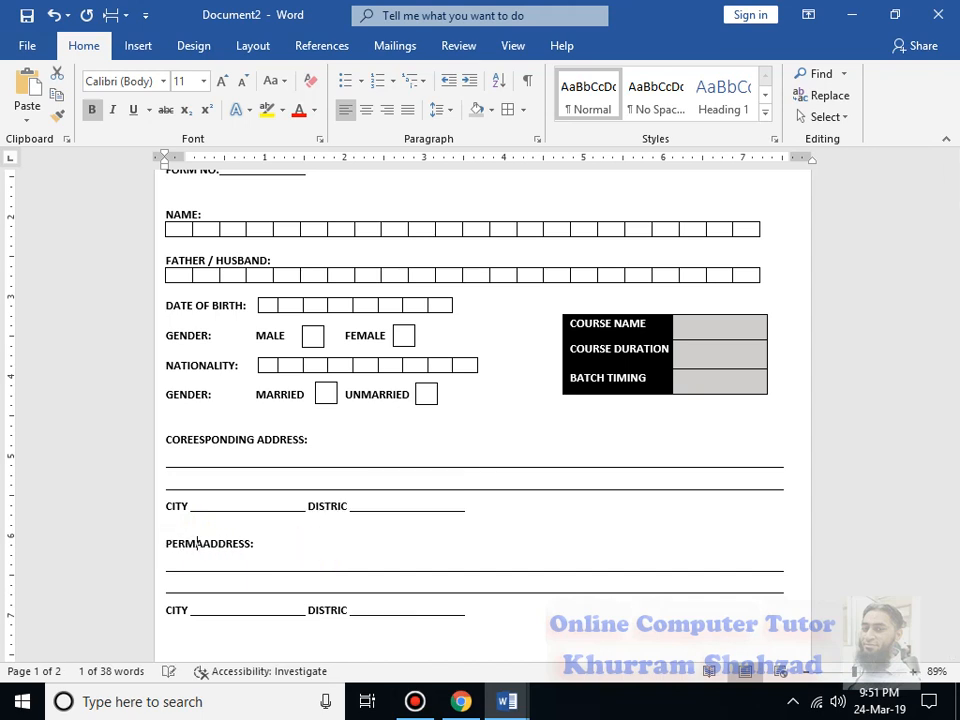
text( =)
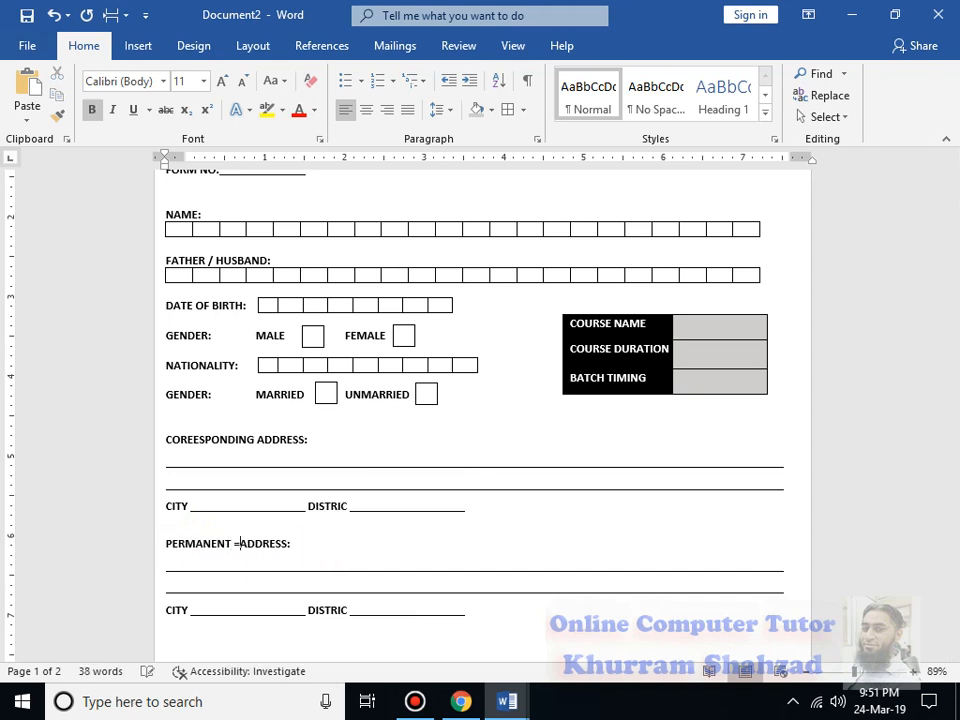
key(BackSpace)
key(BackSpace)
- Reduce the font size of the empty line between the two address blocks to tighten the gap
key(Down)
key(Down)
key(Down)
key(Down)
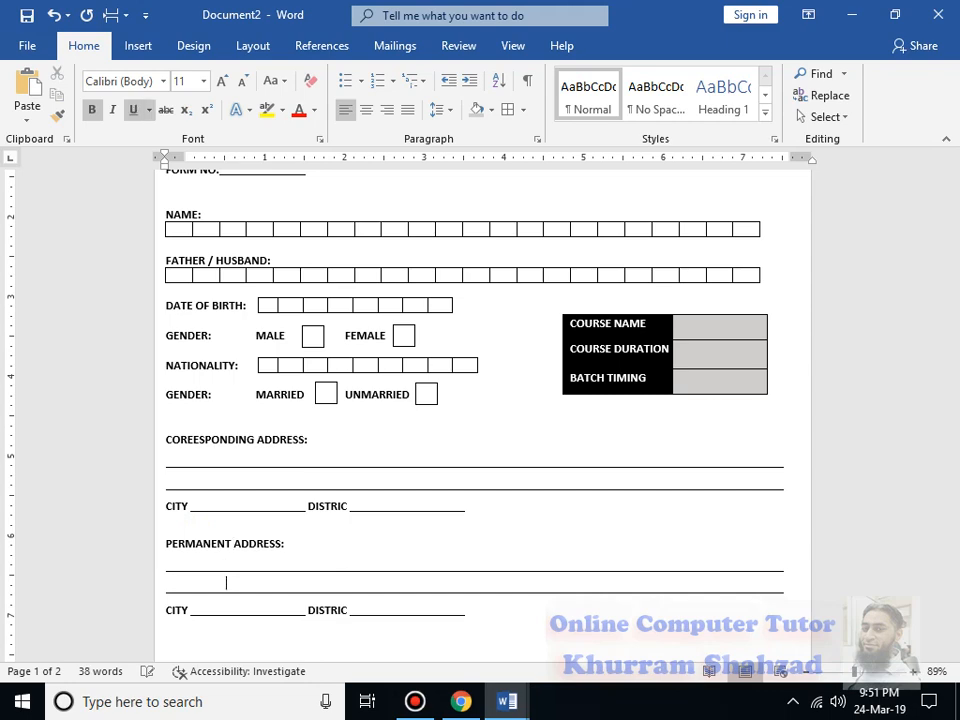
key(Down)
key(Down)
key(Down)
key(Down)
key(Down)
key(Down)
key(Down)
key(Down)
key(Down)
key(Down)
key(Down)
key(Down)
key(Down)
key(Down)
key(Down)
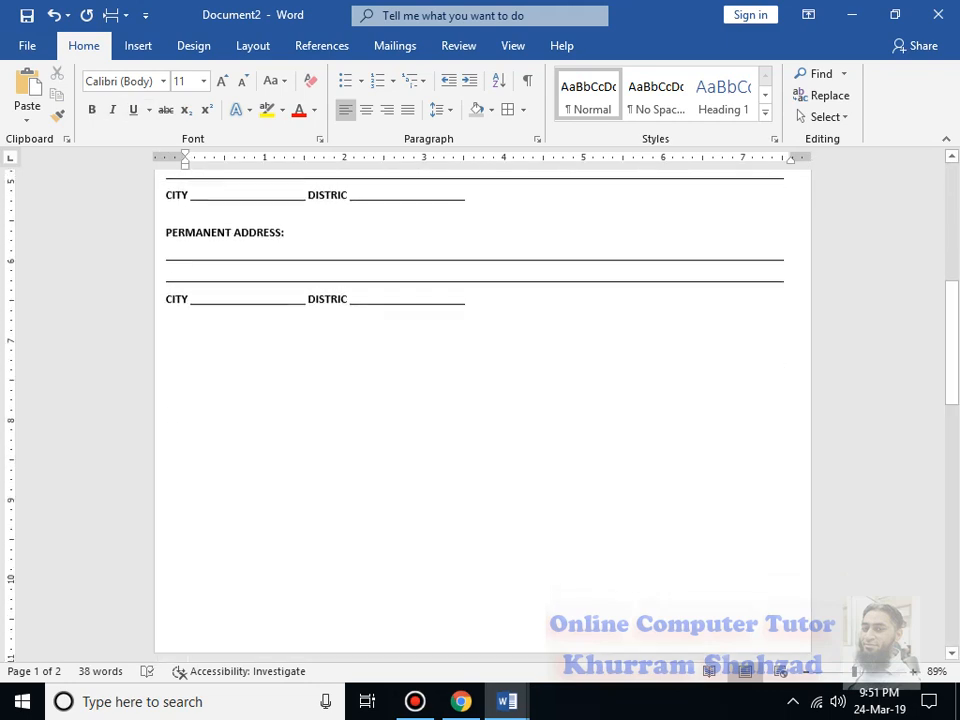
key(Up)
key(Up)
key(Up)
key(Up)
key(Up)
key(Up)
key(Up)
key(Up)
key(Up)
key(Up)
key(Up)
key(Up)
key(Up)
key(Up)
key(Up)
key(Up)
key(Up)
key(Up)
key(Up)
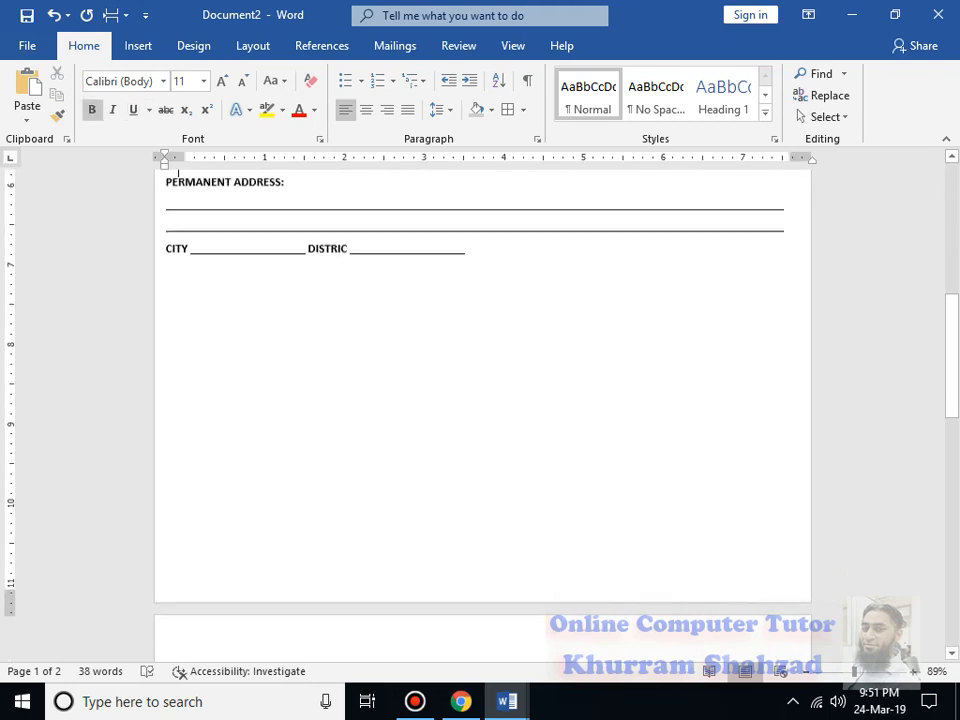
key(Down)
key(Down)
key(Down)
key(Down)
key(Down)
key(Down)
key(Down)
key(Down)
key(Down)
key(Up)
key(ctrl+bracketleft)
key(ctrl+bracketleft)
key(ctrl+bracketleft)
key(ctrl+bracketleft)
key(ctrl+bracketleft)
key(ctrl+bracketleft)
key(ctrl+bracketleft)
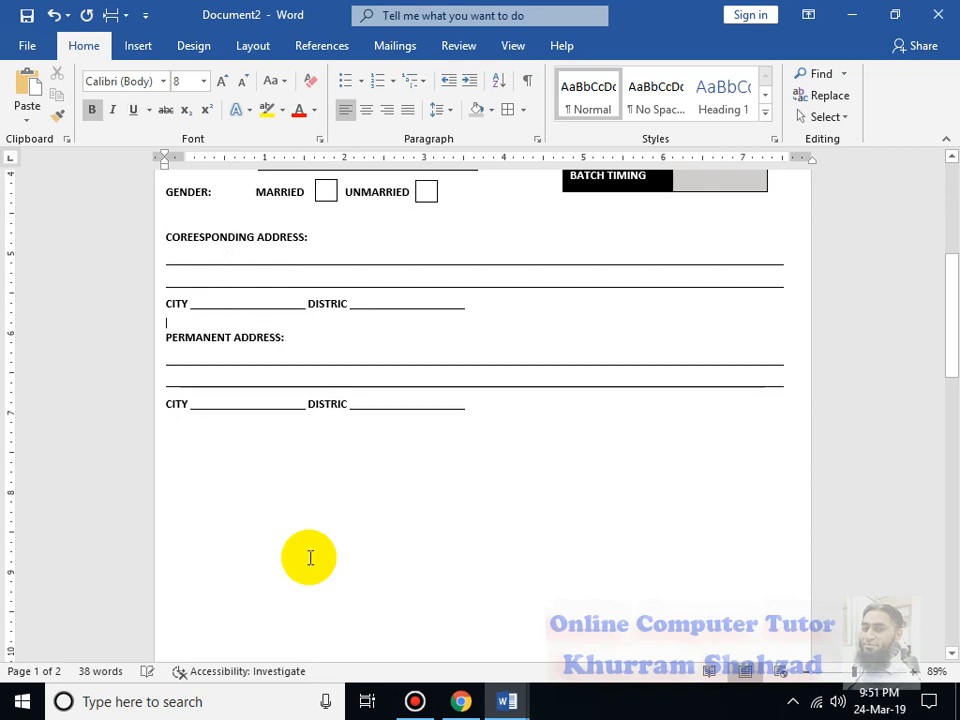
- Delete the empty line above the COREESPONDING ADDRESS label
key(Up)
key(Up)
key(Up)
key(Up)
key(Up)
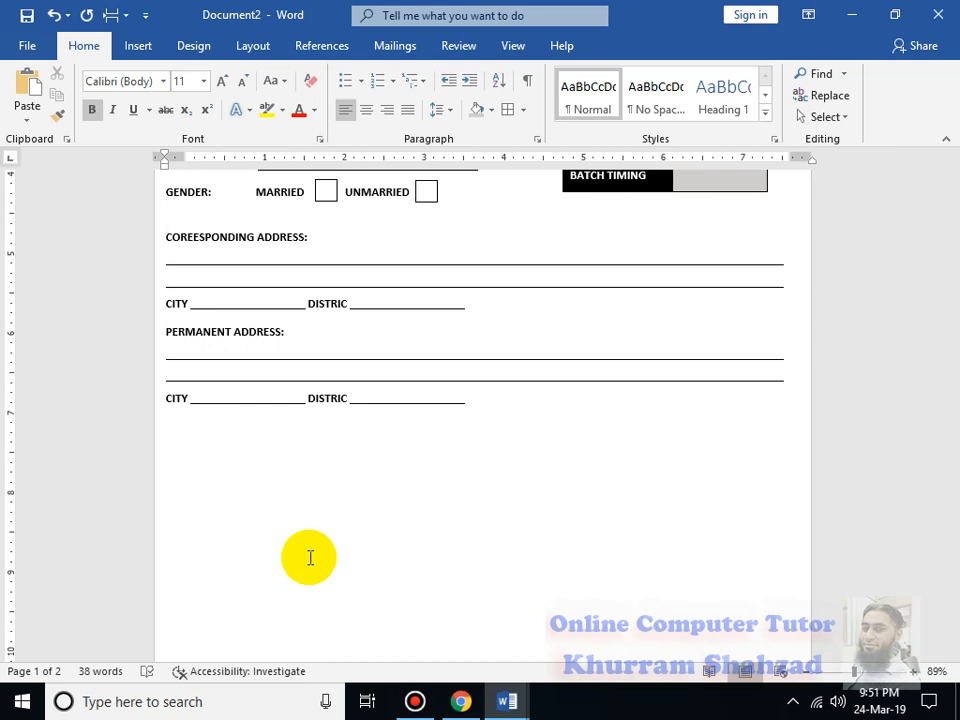
key(Delete)
- Add a "Mobile No." label followed by an underlined blank on a line below the second CITY and DISTRIC line
key(Down)
key(Down)
key(Down)
key(Down)
key(Down)
key(Down)
key(Down)
key(Down)
key(Down)
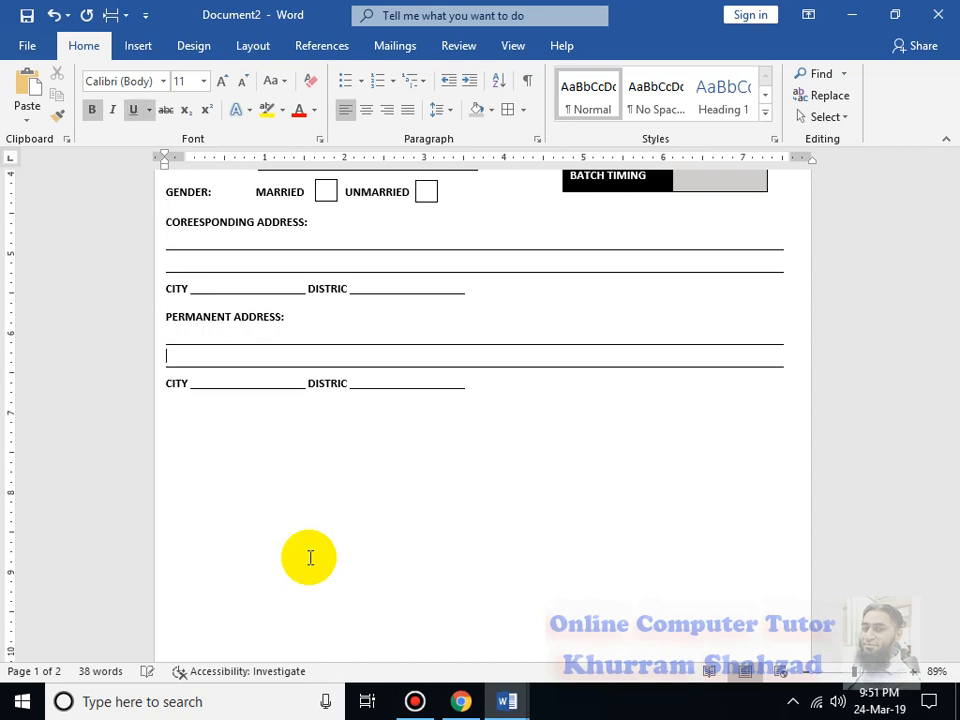
key(Left)
key(Right)
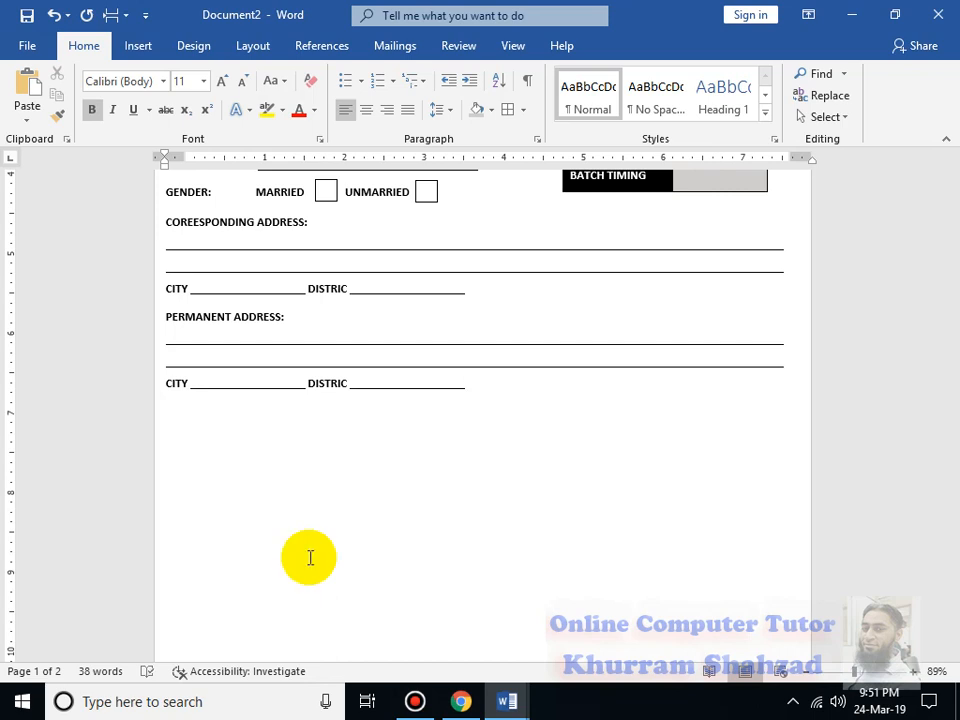
text(Mobile )
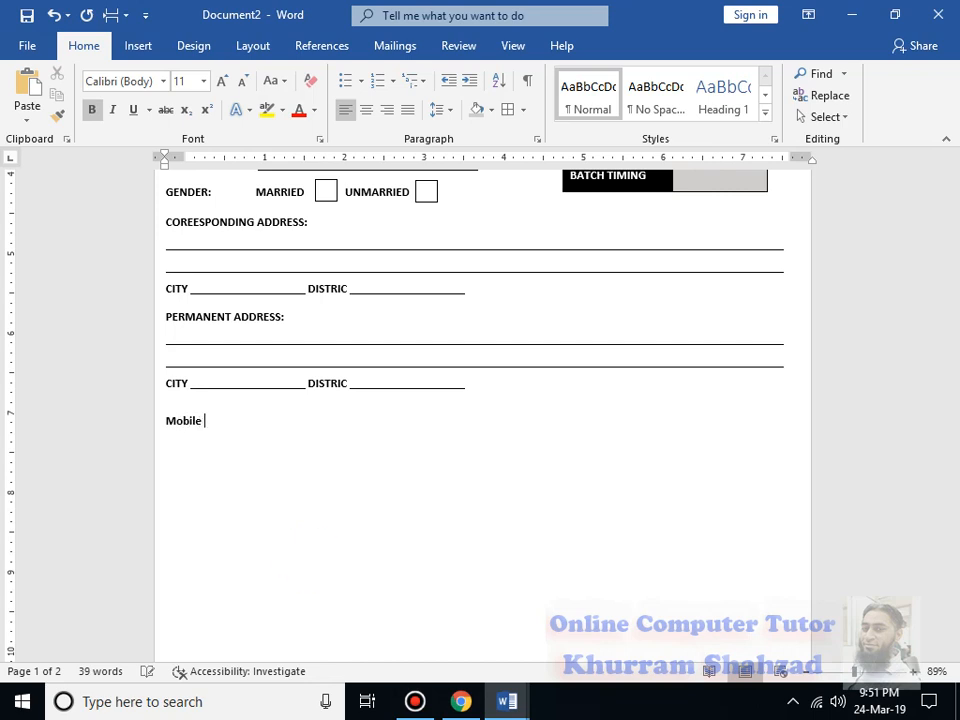
text(No.)
key(ctrl+u)
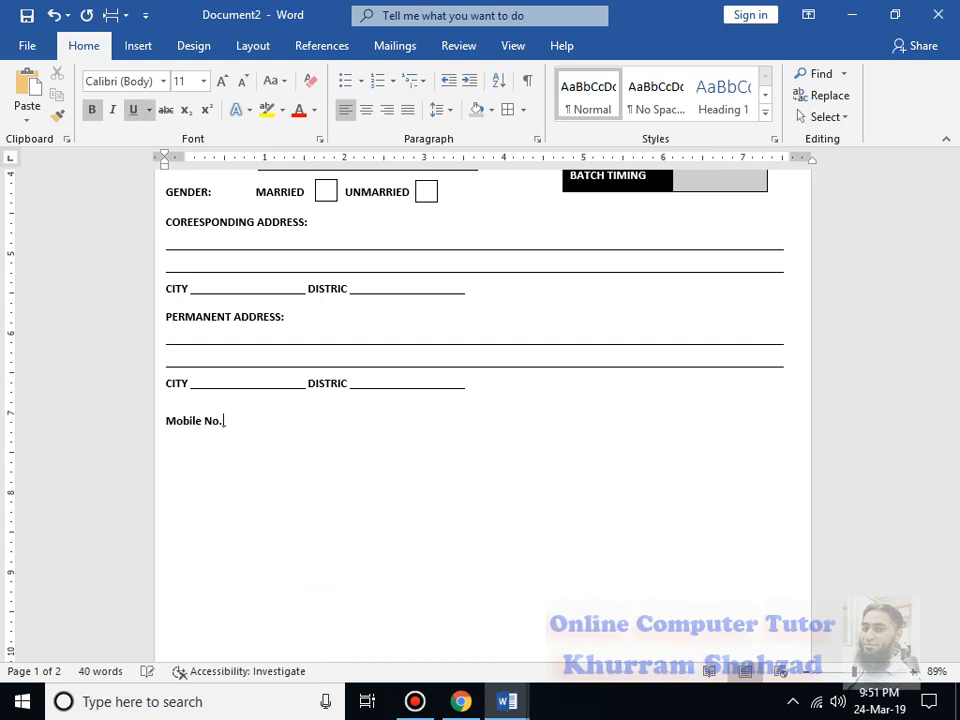
key(ctrl+u)
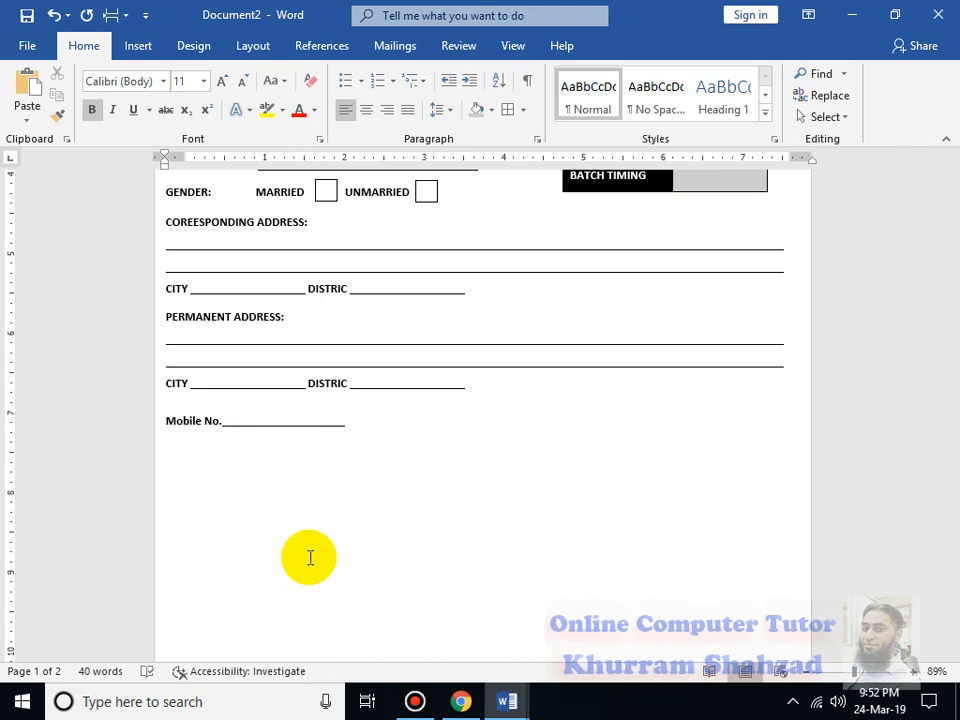
- Change the case of the "Mobile No." label to UPPERCASE
key(Left)
key(Left)
key(Left)
key(Left)
key(Left)
key(Left)
key(Left)
key(Left)
key(Left)
key(Left)
key(Left)
key(Left)
key(Left)
key(Left)
key(Left)
key(Left)
key(Left)
key(Left)
key(Left)
key(Left)
key(Right)
key(Right)
key(Right)
key(Right)
key(Right)
key(shift+Left)
key(shift+Left)
key(shift+Left)
key(shift+Left)
key(shift+Left)
key(shift+Left)
key(shift+Left)
key(shift+Left)
key(shift+Left)
key(shift+Left)
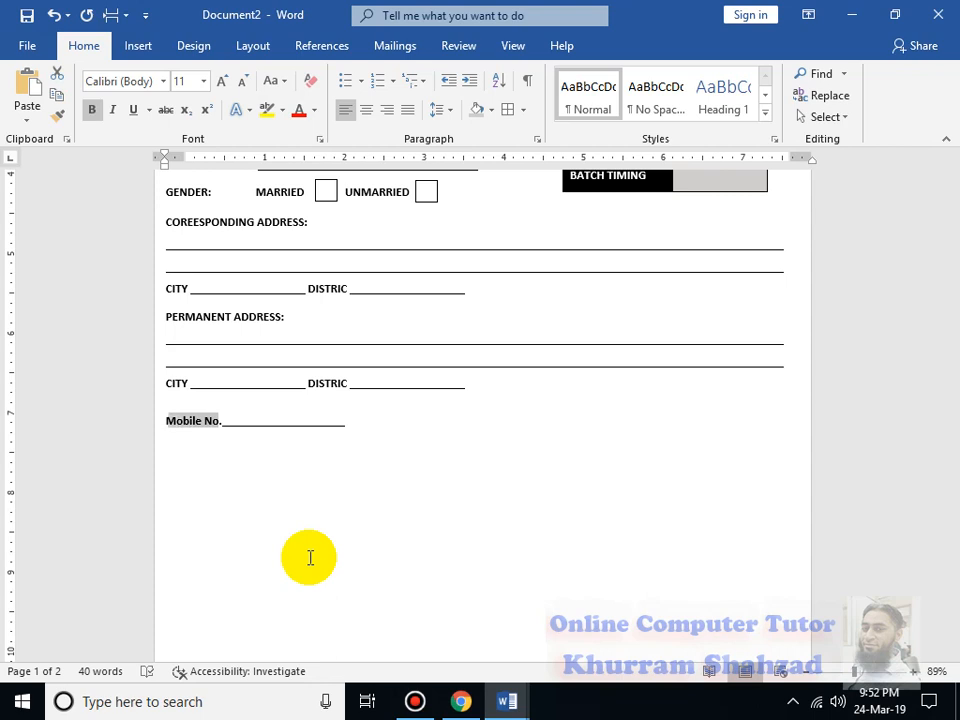
click(277, 80)
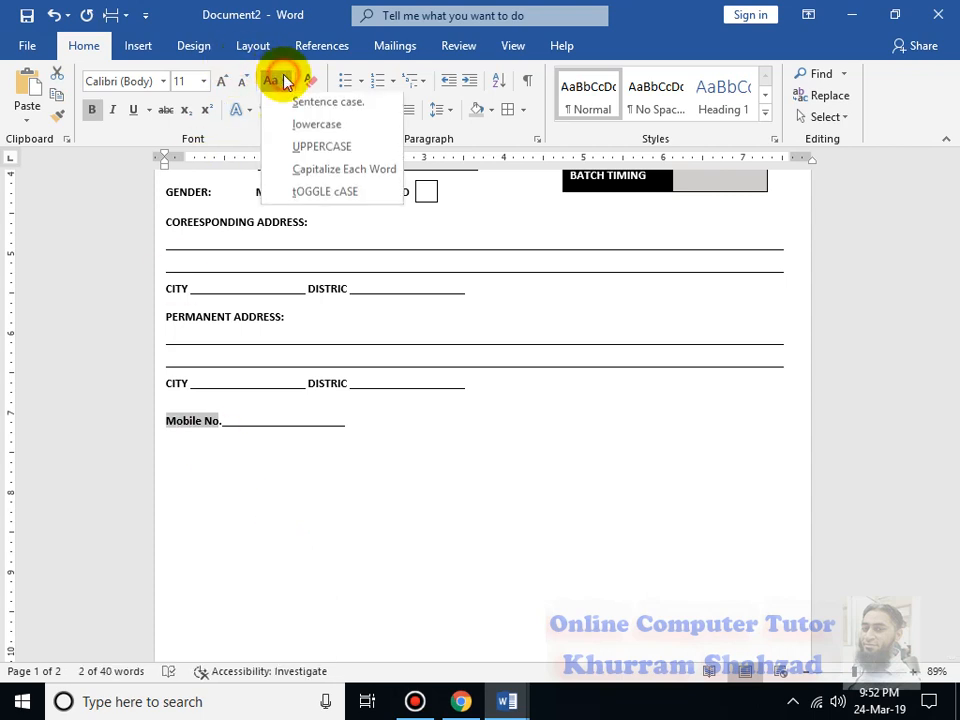
click(321, 150)
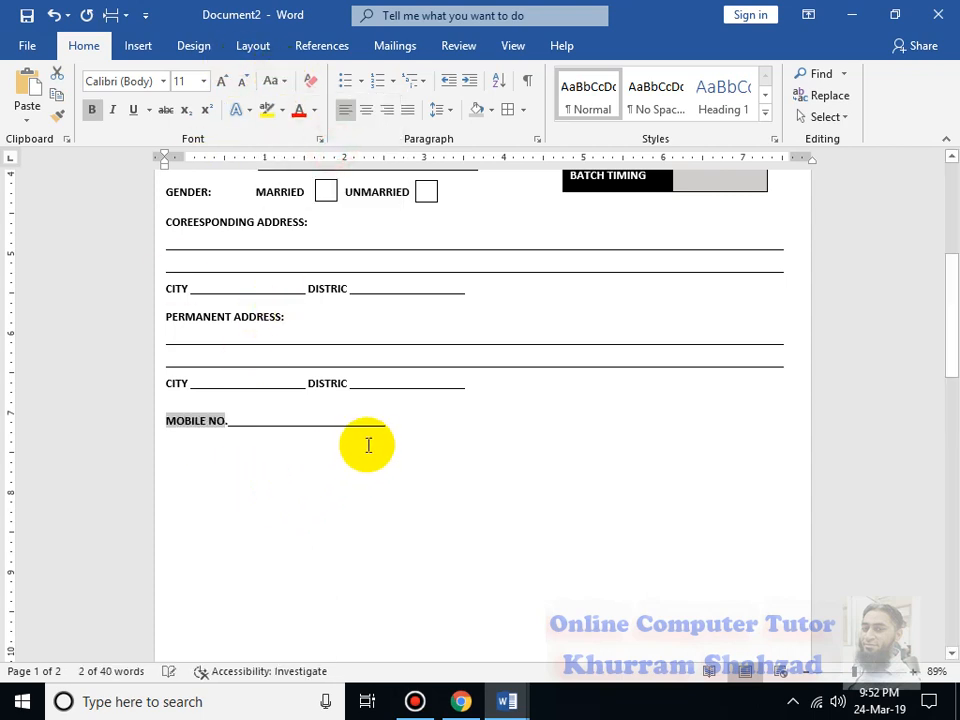
- Add the label PARENTS MOBILE NO. with an underlined blank after the MOBILE NO. blank on the same line
click(398, 425)
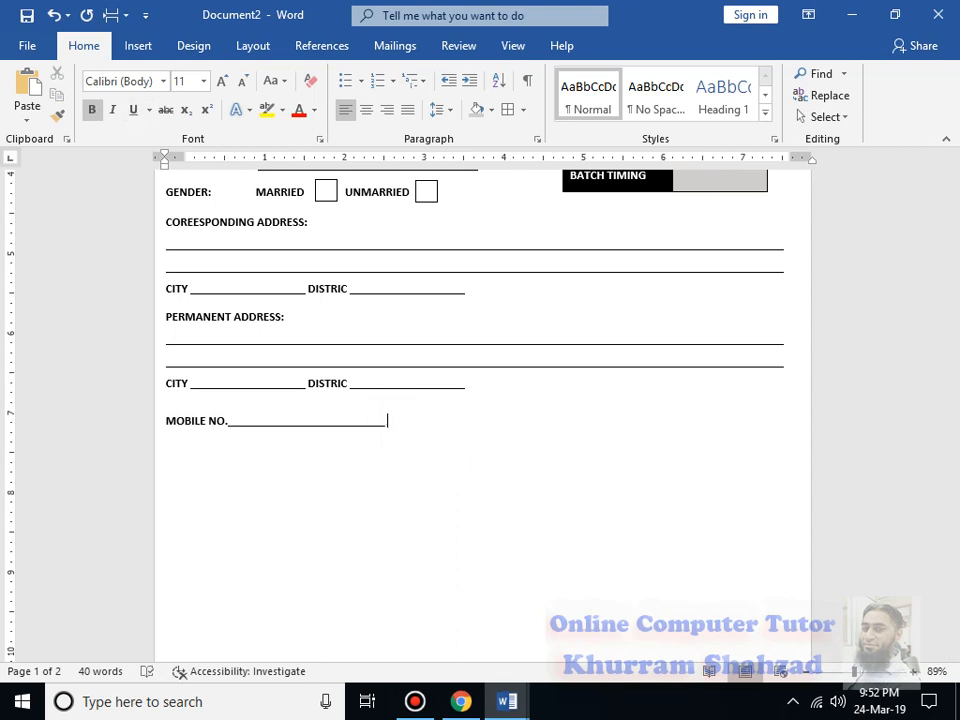
text(Parrents M)
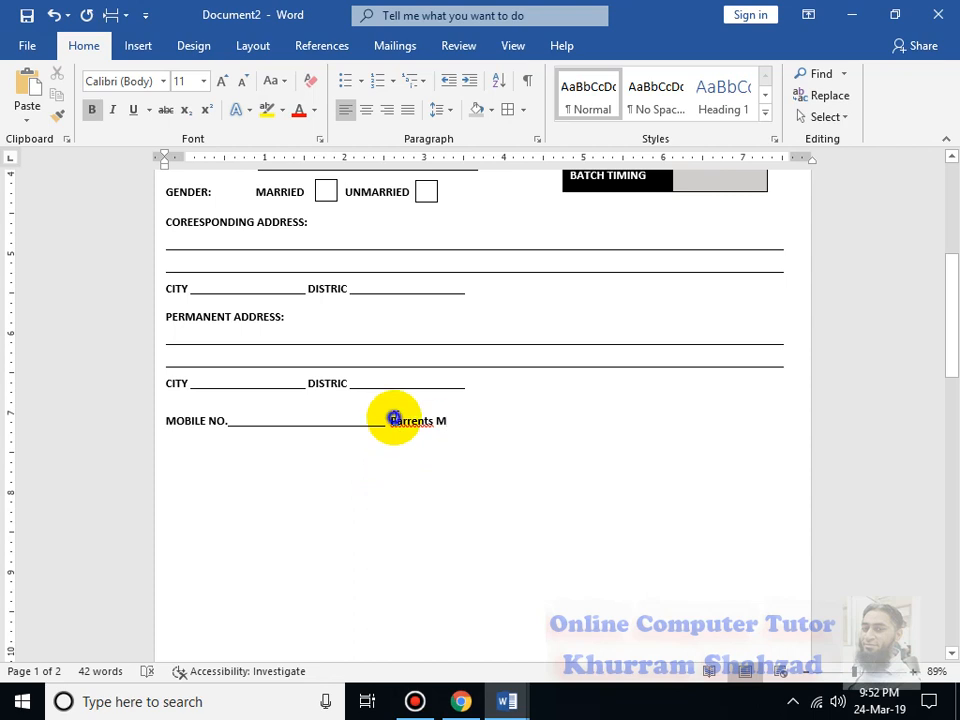
right_click(396, 424)
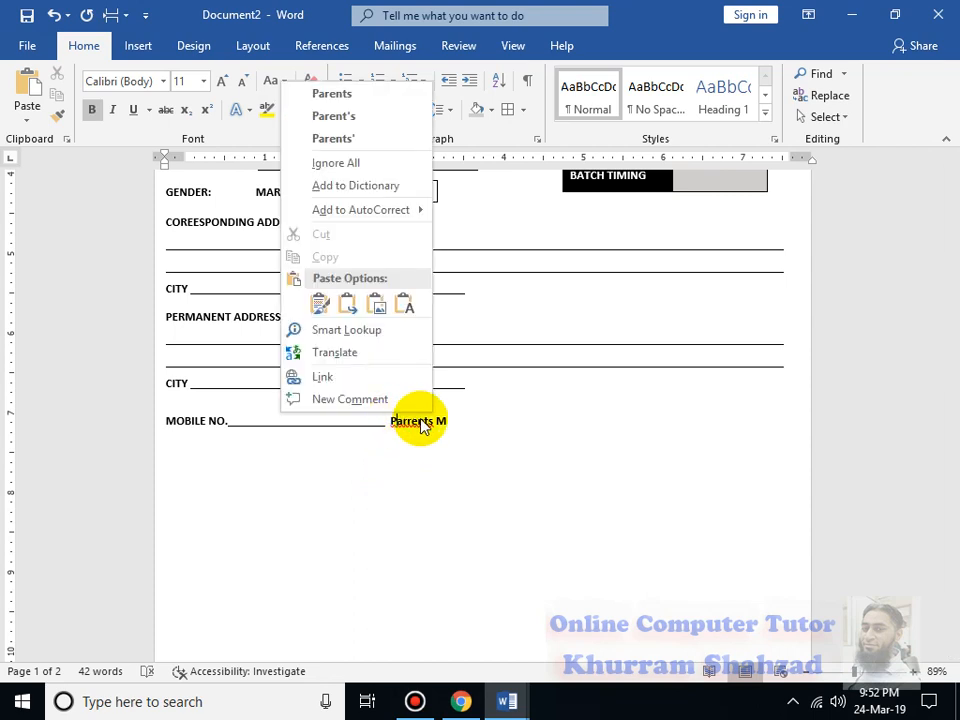
key(Escape)
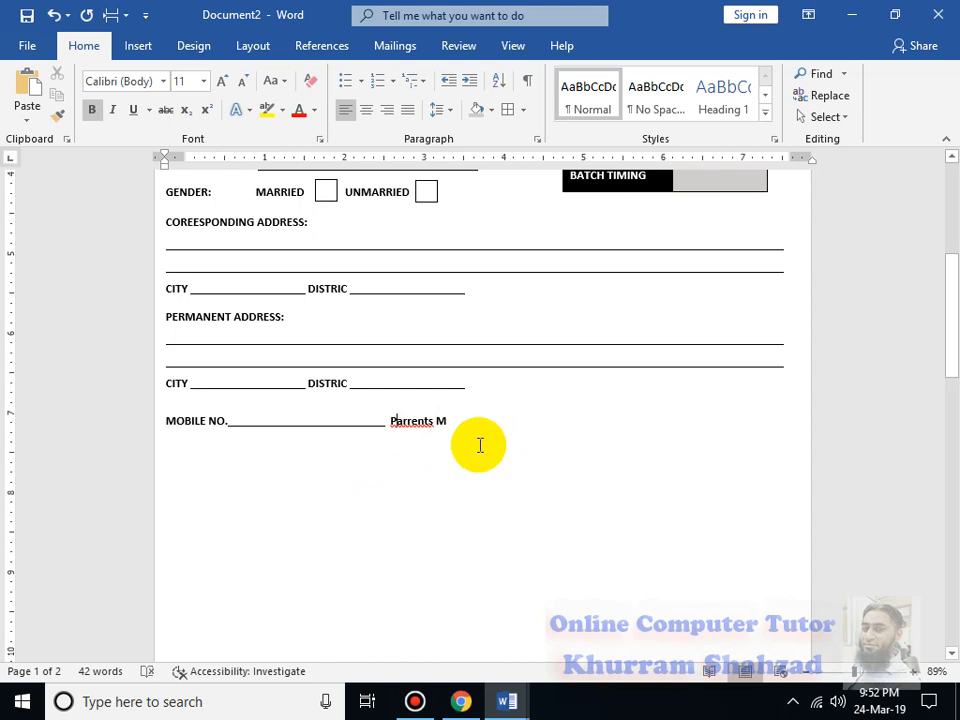
key(End)
key(BackSpace)
key(BackSpace)
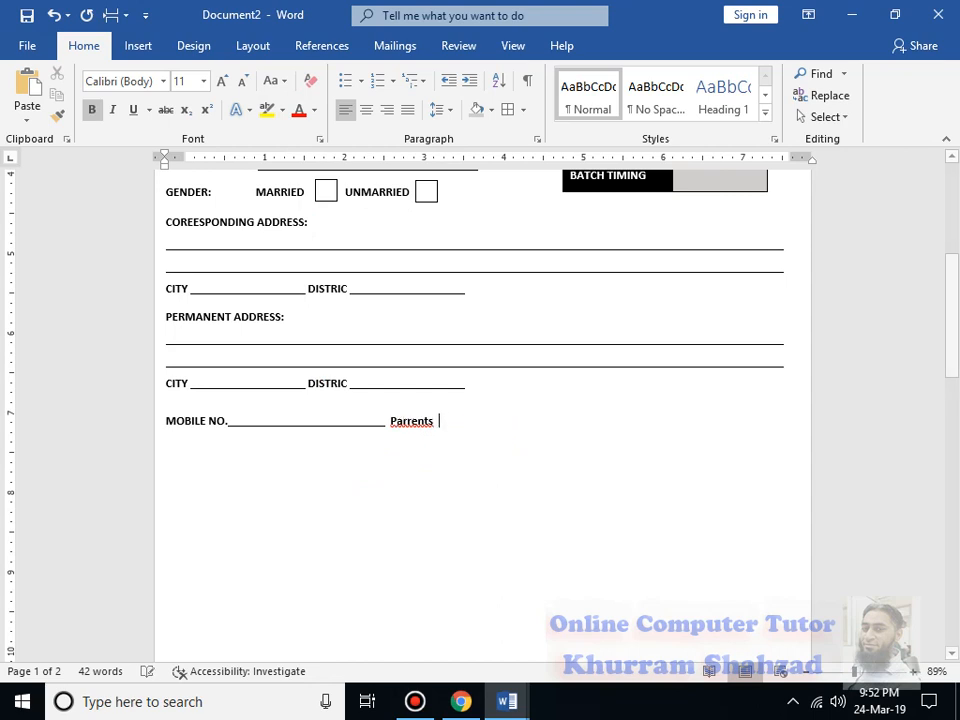
key(shift+Left)
key(shift+Left)
key(shift+Left)
key(shift+Left)
key(shift+Left)
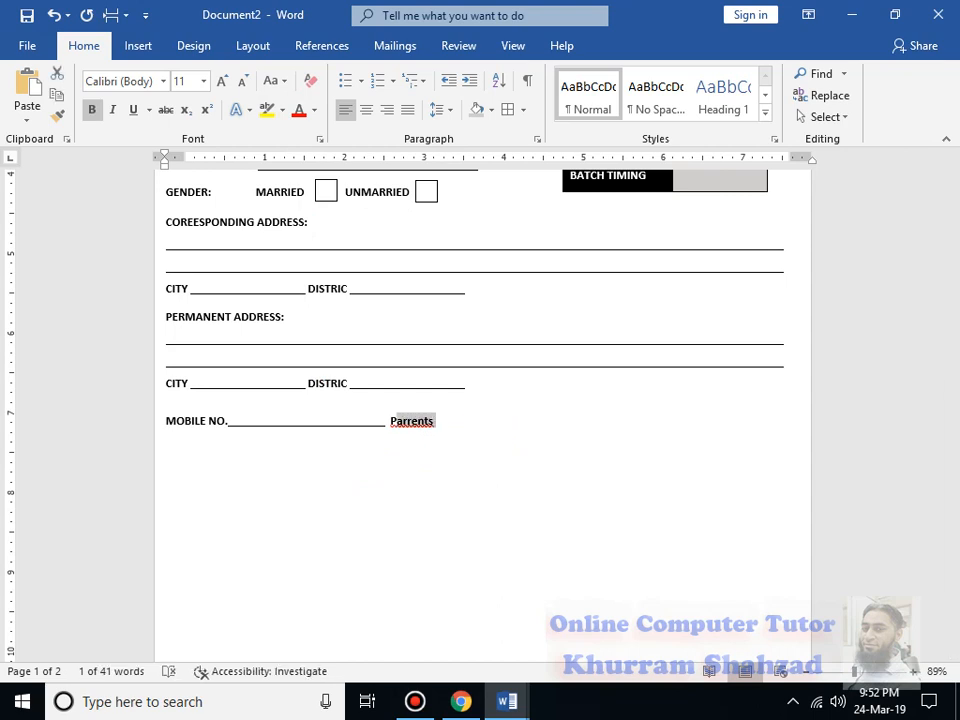
text(arent)
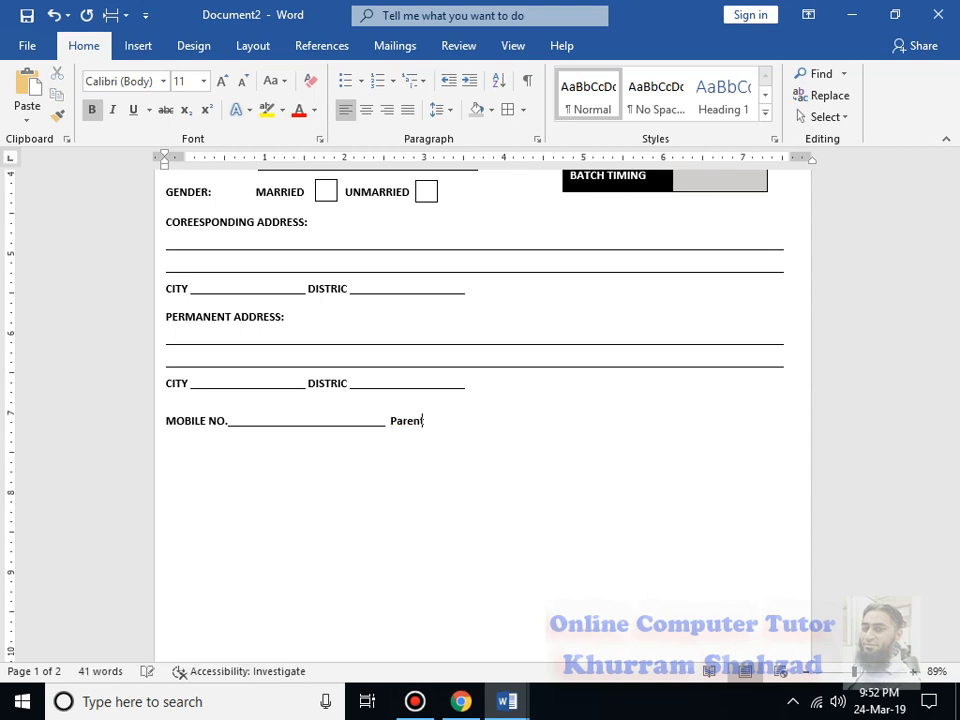
key(BackSpace)
key(BackSpace)
key(BackSpace)
key(BackSpace)
key(BackSpace)
text(ARENTS MOBILE NO.)
key(ctrl+u)
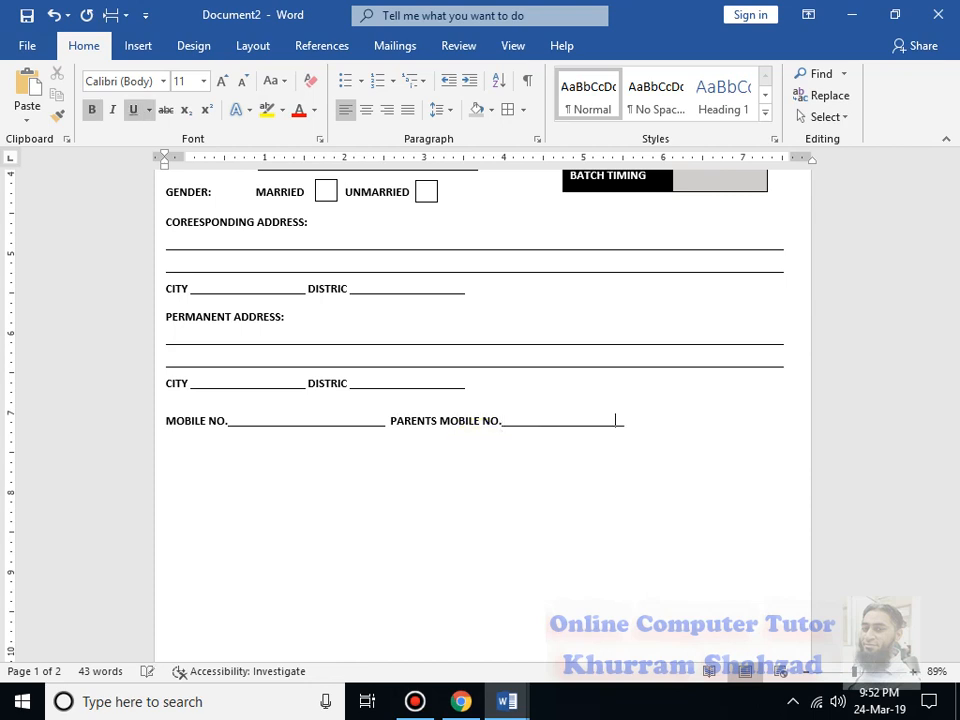
key(ctrl+u)
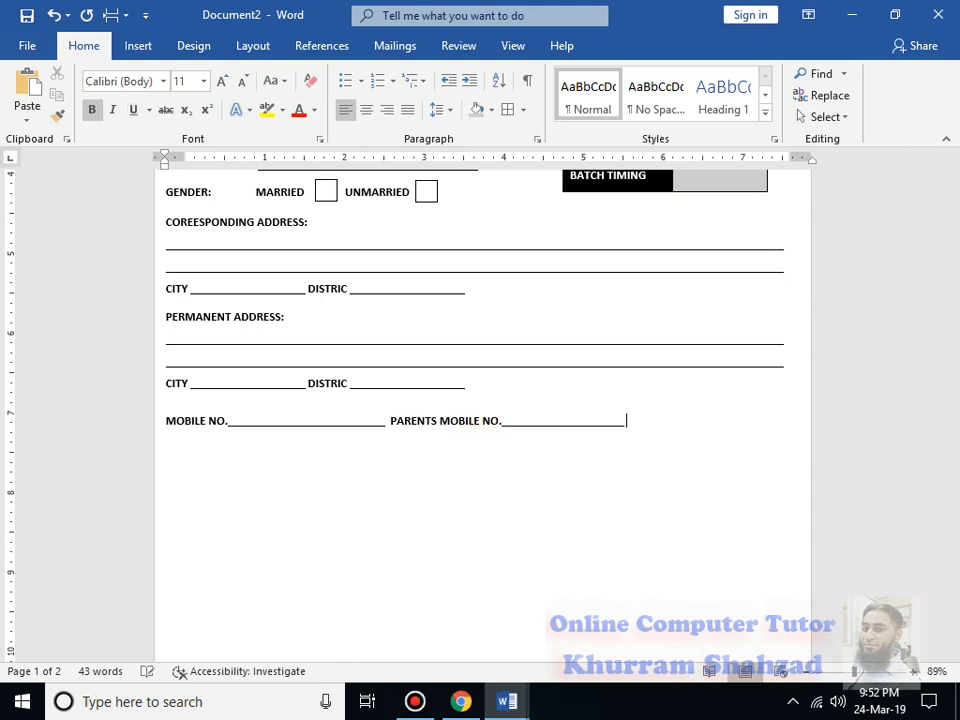
- Add the label OFFICE NO. with an underlined blank reaching the line's end, and start a new line beneath
text(OFICE)
key(BackSpace)
key(BackSpace)
key(BackSpace)
text(FICE NO.)
key(ctrl+u)
key(Tab)
key(Tab)
key(Tab)
key(Return)
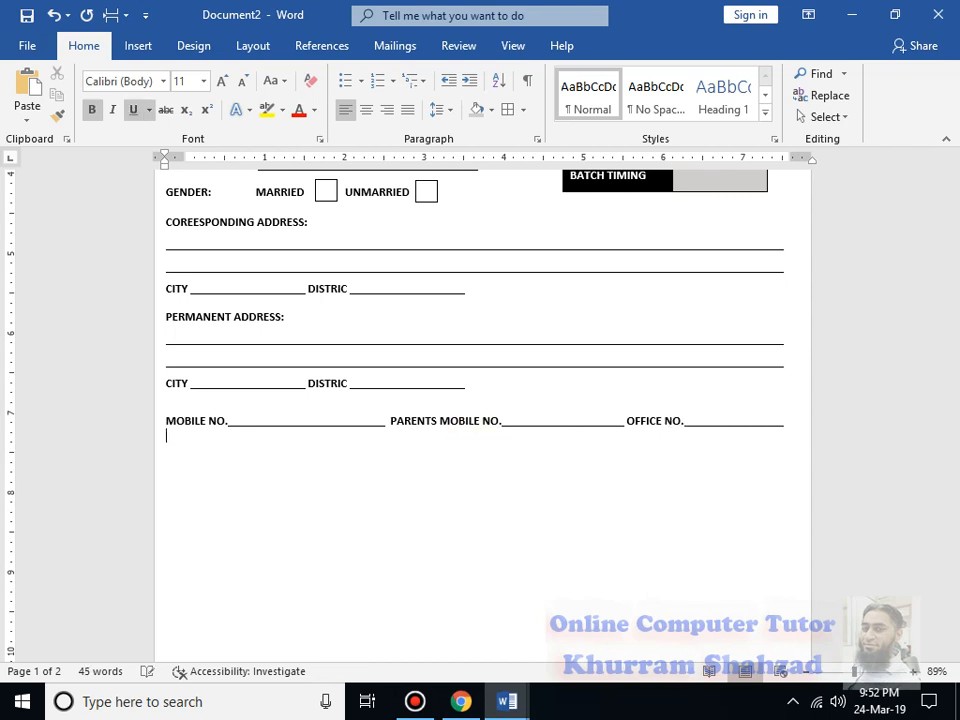
key(BackSpace)
key(BackSpace)
key(Tab)
key(Return)
click(186, 450)
click(186, 435)
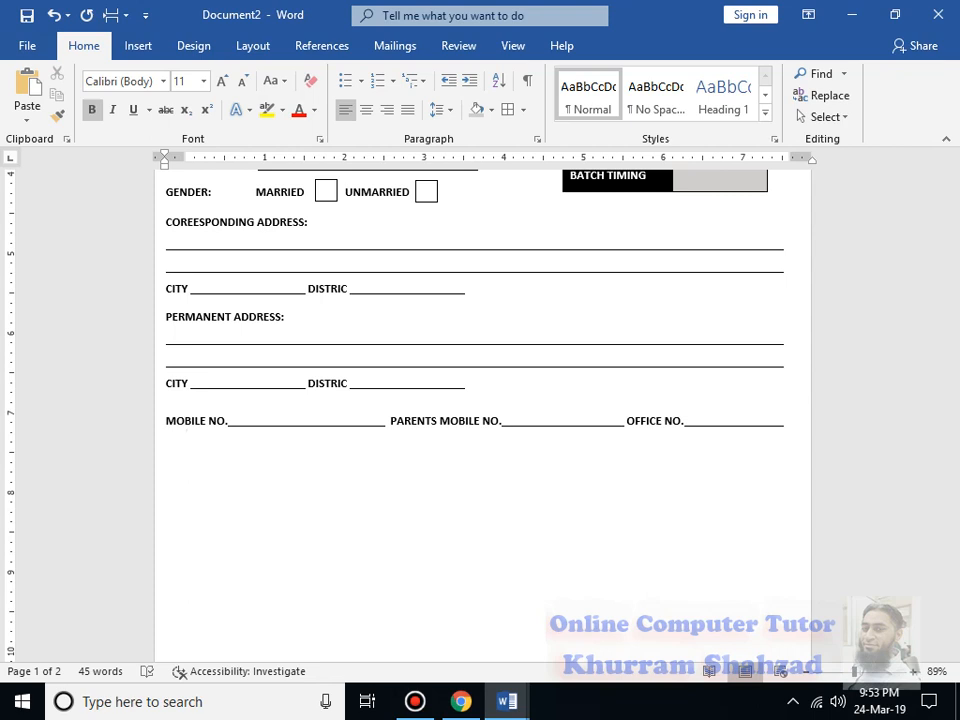
key(ctrl+u)
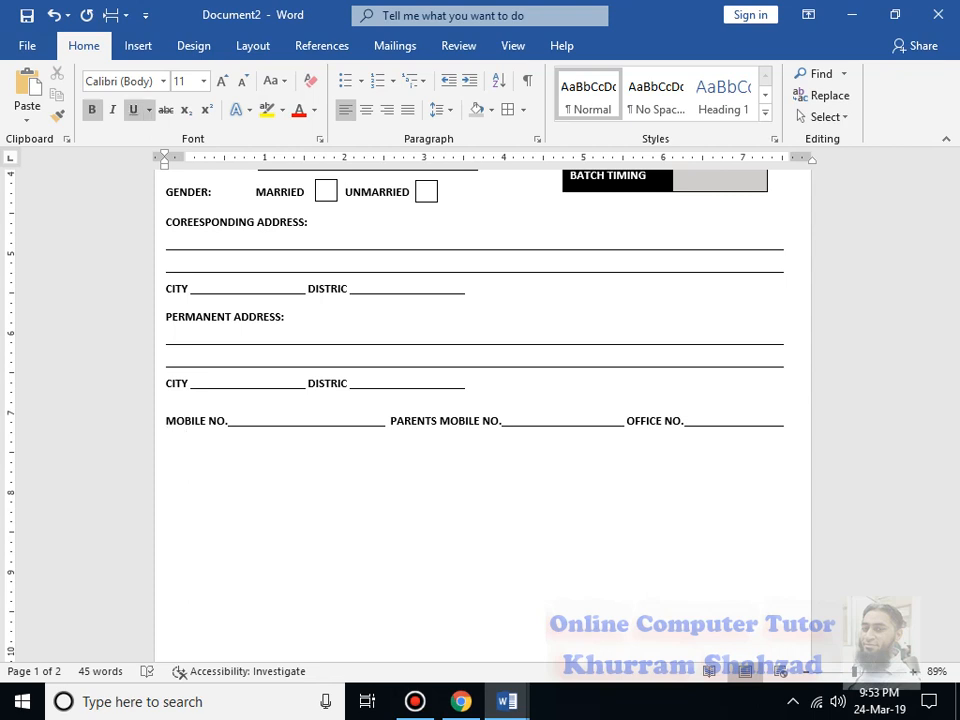
text(eMA)
key(ctrl+z)
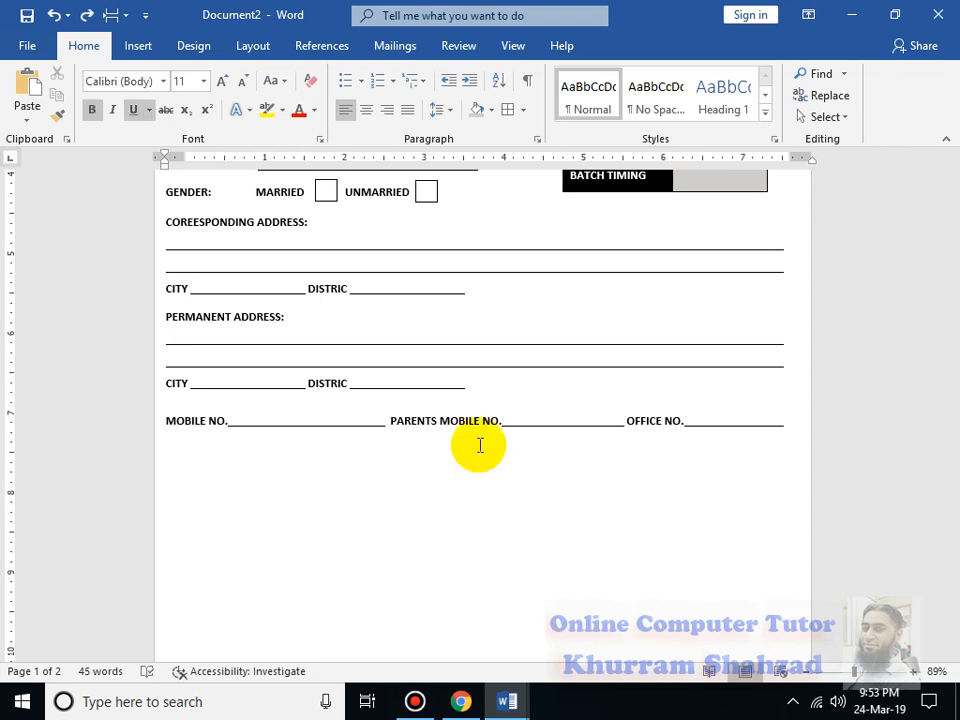
- Add an EMAIL ID: label with an underlined blank below the mobile number line, and start a new line
key(Return)
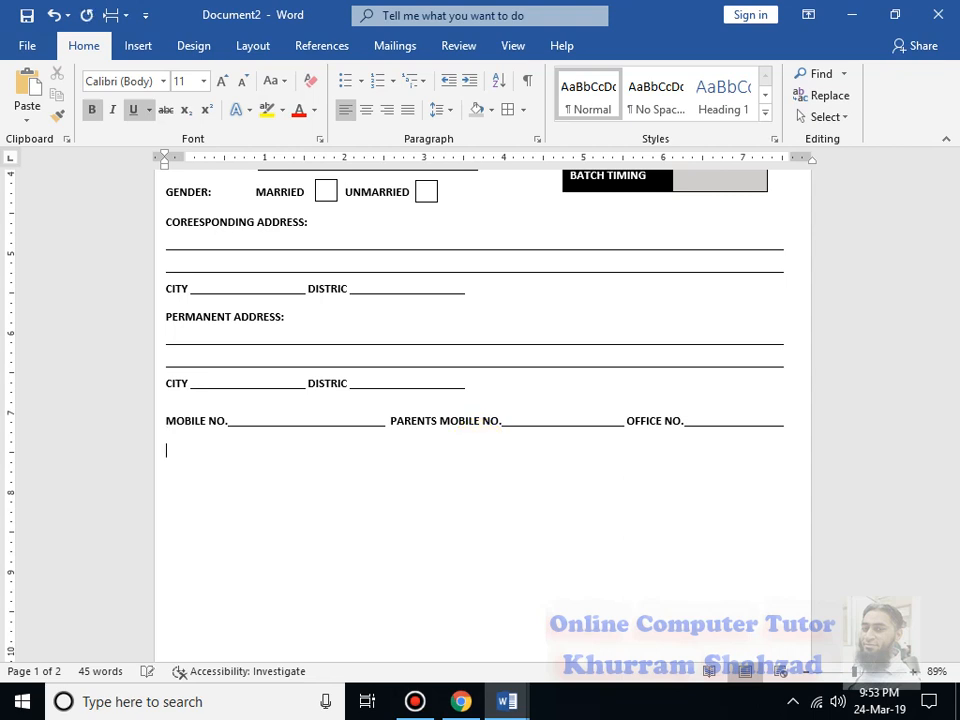
key(ctrl+u)
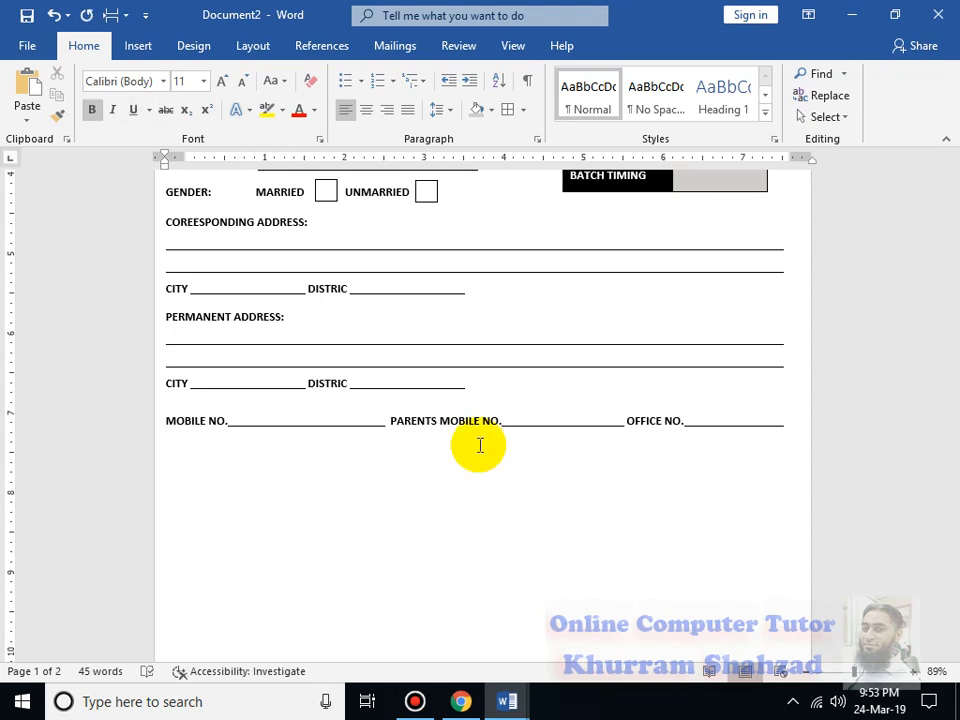
text(email id)
key(BackSpace)
key(BackSpace)
key(BackSpace)
key(BackSpace)
key(BackSpace)
key(BackSpace)
key(BackSpace)
key(BackSpace)
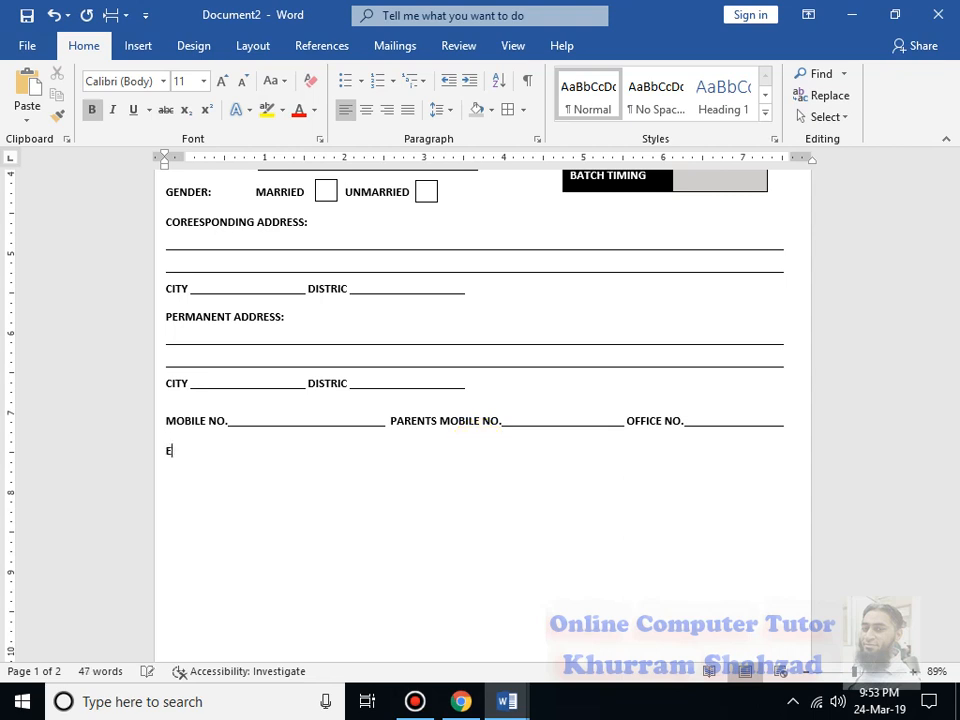
text(EMAIL ID)
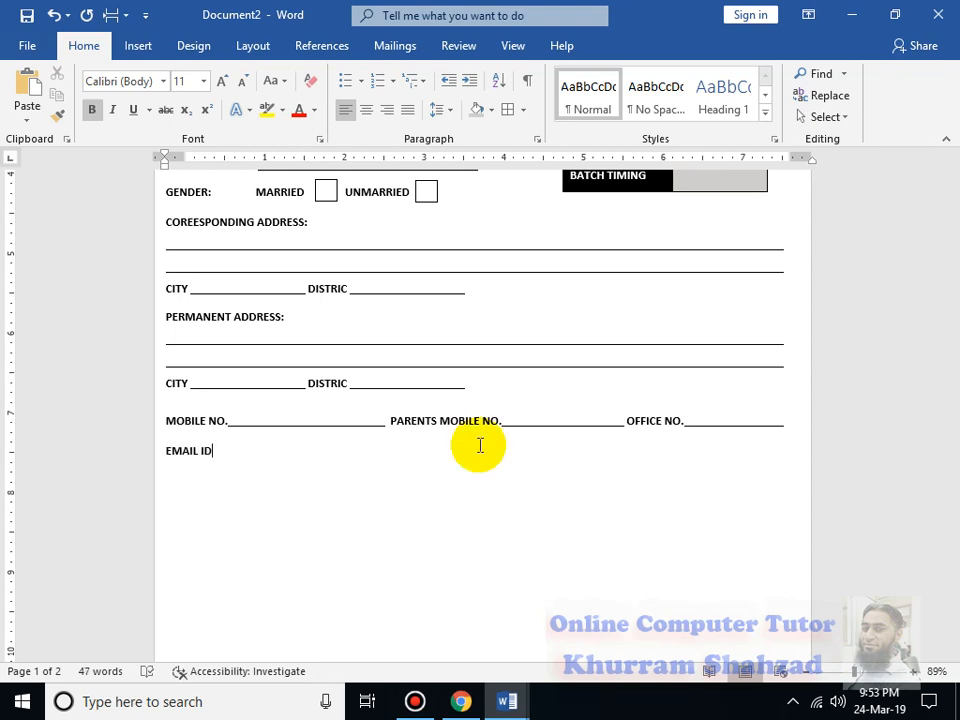
text(:)
key(ctrl+u)
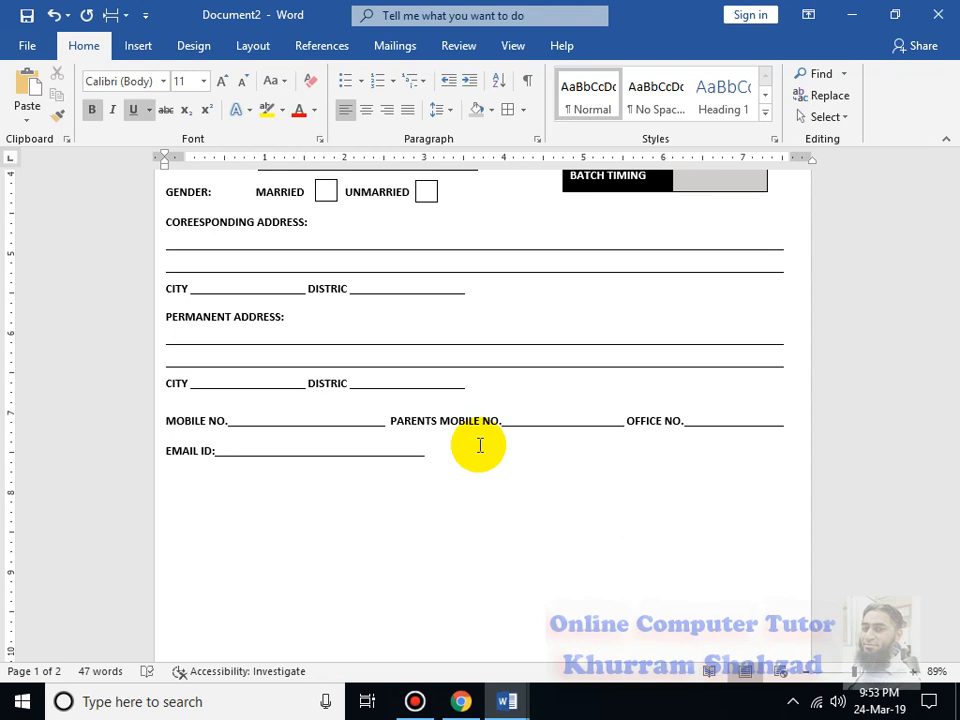
key(ctrl+u)
key(Return)
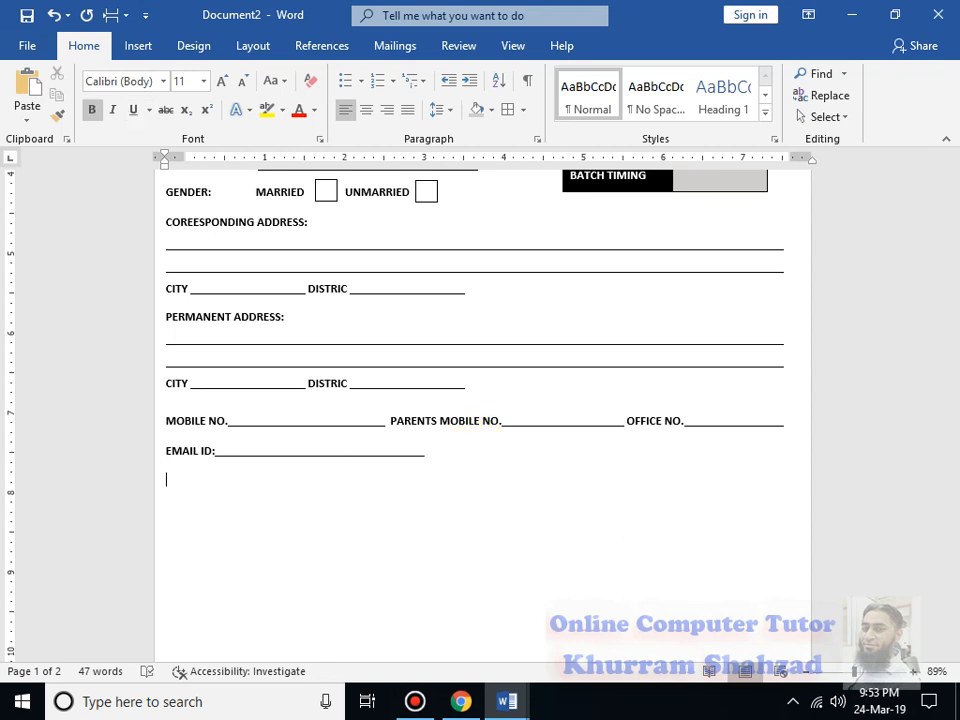
- Add a DECLARATION: heading below the email line and generate sample text under it with =RAND()
text(dEC)
key(BackSpace)
key(BackSpace)
key(BackSpace)
text(DECLARATION:)
key(Return)
text(=RAND())
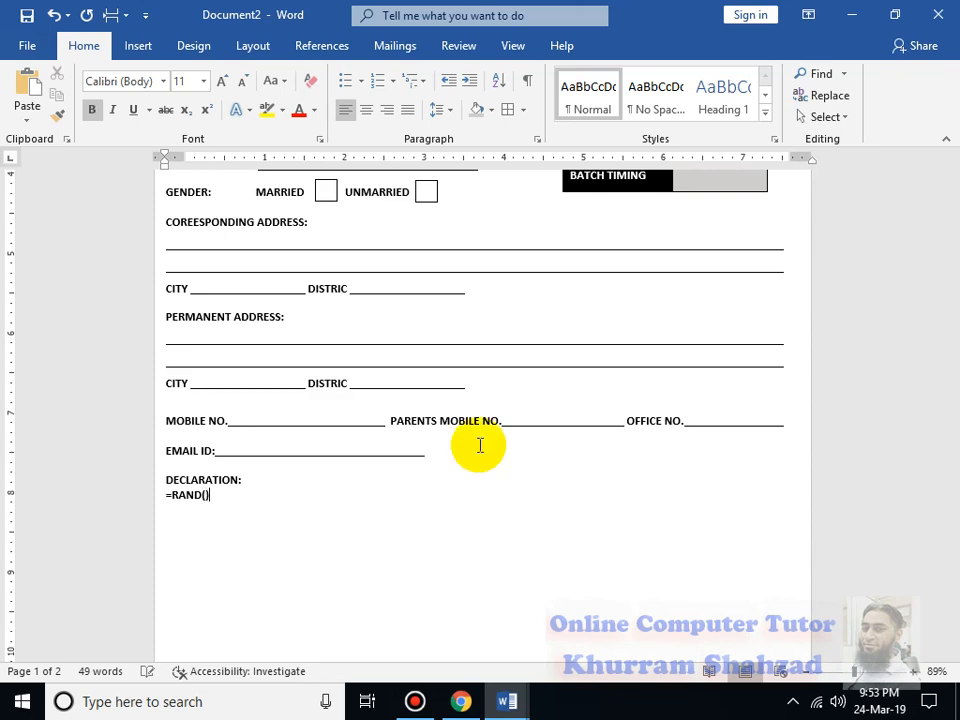
key(Return)
- Delete the sample text from "elements you want from the different galleries." through the last paragraph
key(Up)
key(Up)
key(Up)
key(Up)
key(Up)
key(Up)
key(Down)
key(shift+Down)
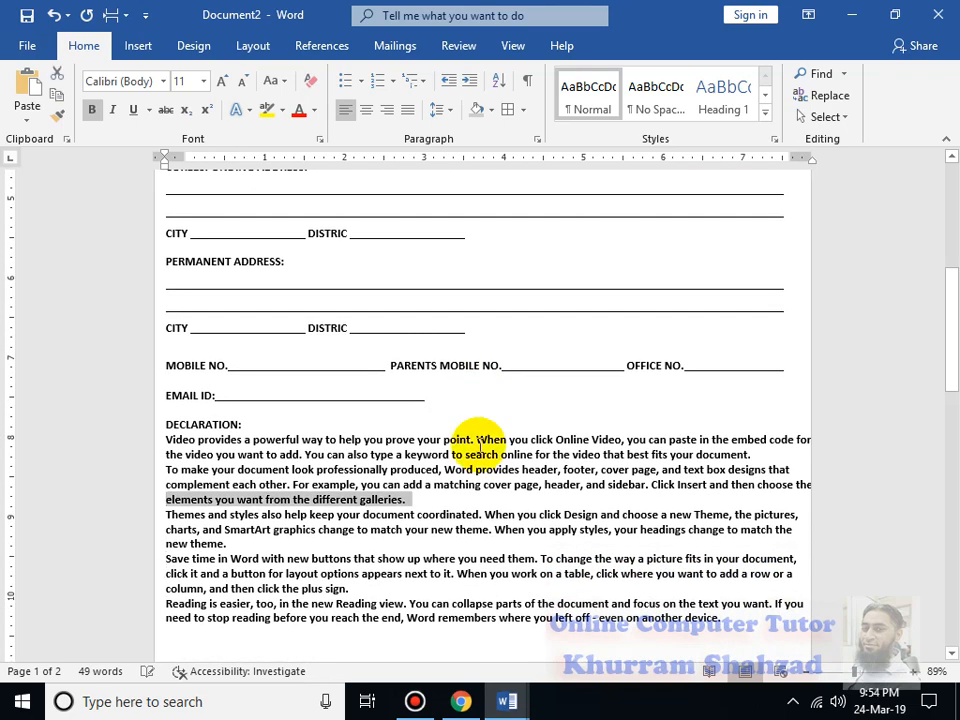
key(shift+Down)
key(shift+Down)
key(shift+Down)
key(shift+Down)
key(shift+Down)
key(shift+Down)
key(shift+Down)
key(shift+Down)
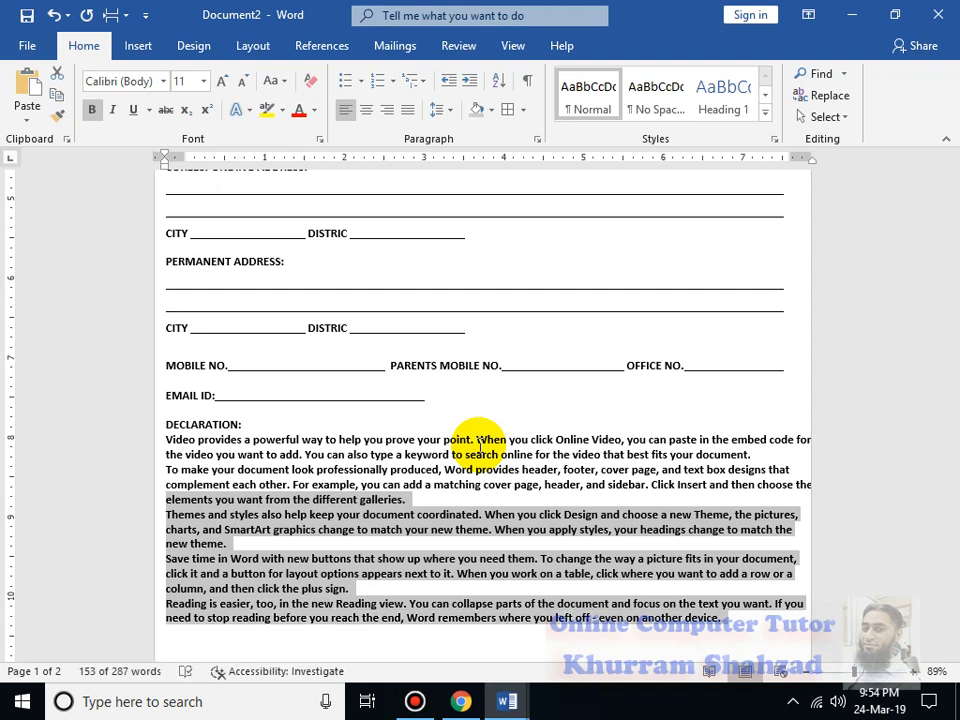
key(Delete)
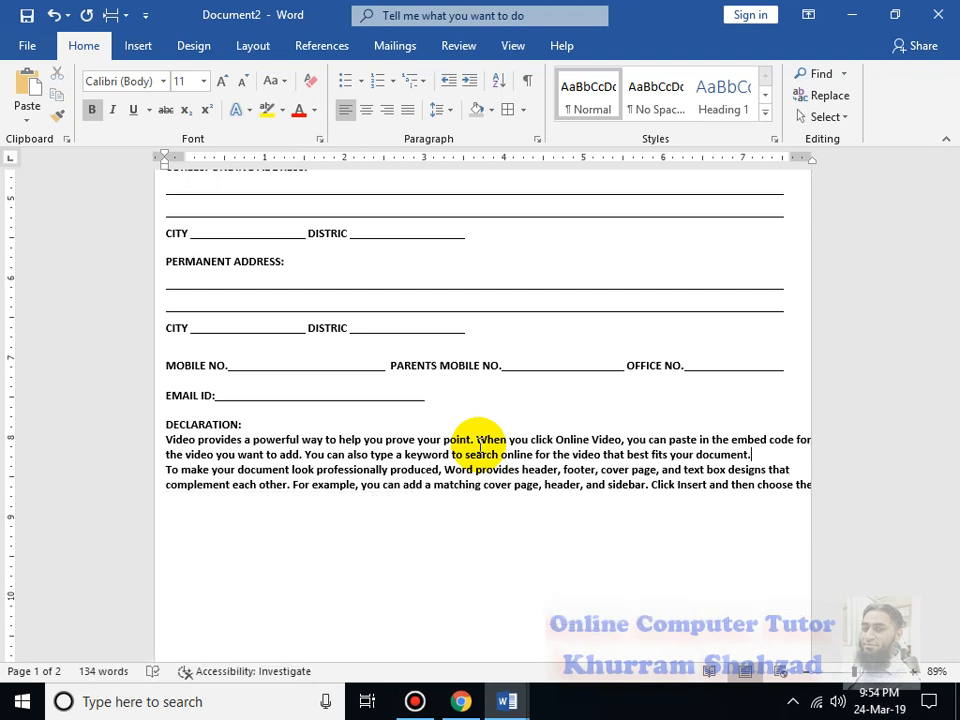
- Move the right indent of the empty paragraph below the declaration text inward to about 7.5 inches
scroll(214, 489, down, 1)
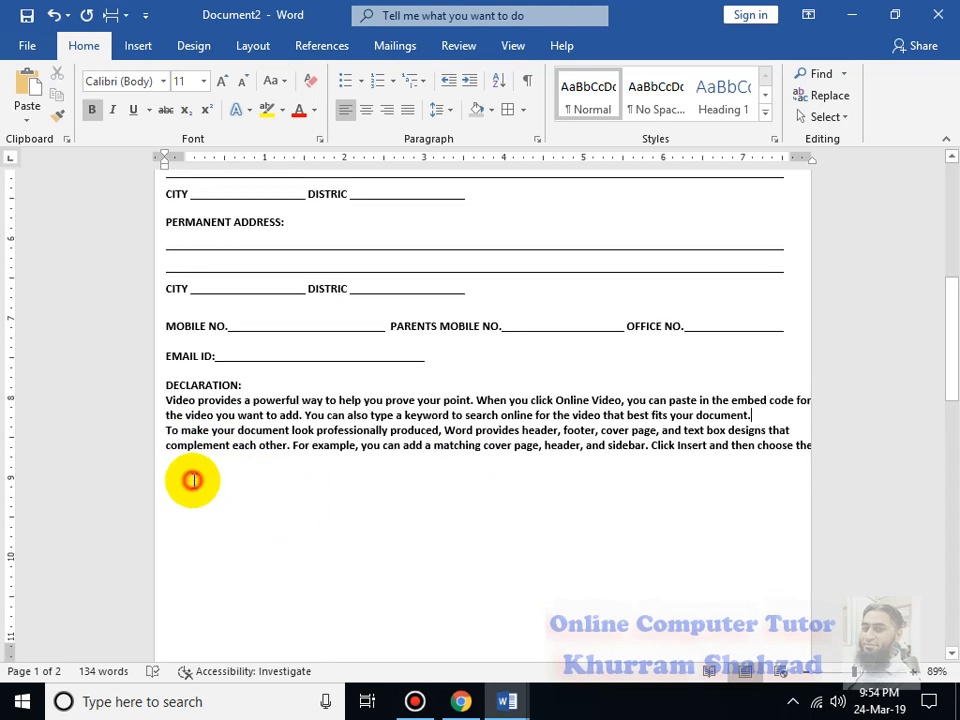
click(192, 480)
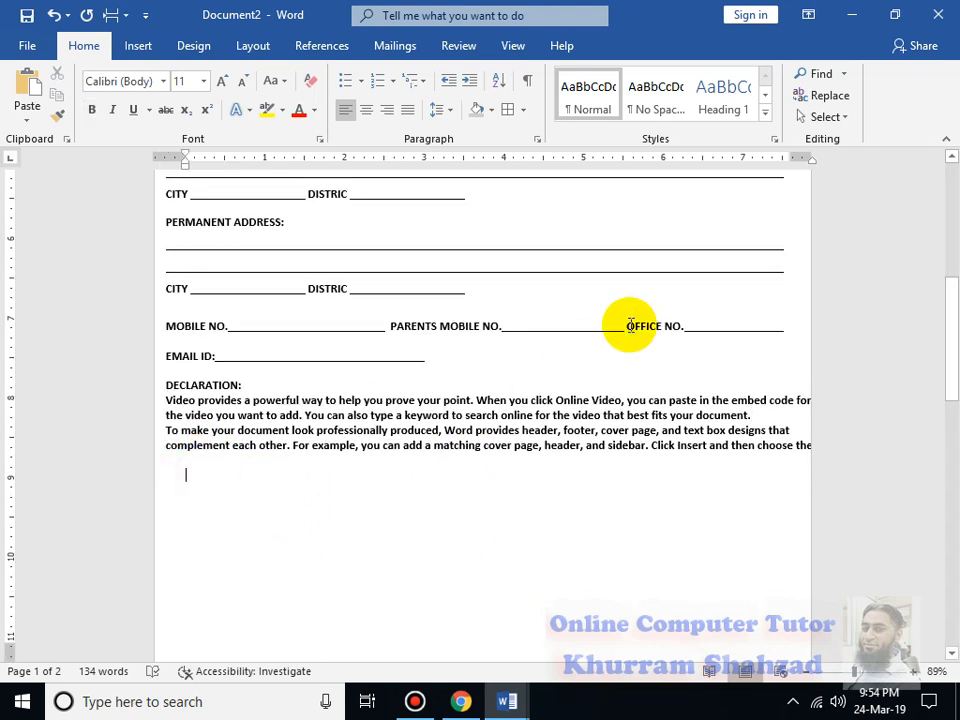
click(812, 161)
drag(805, 170, 805, 170)
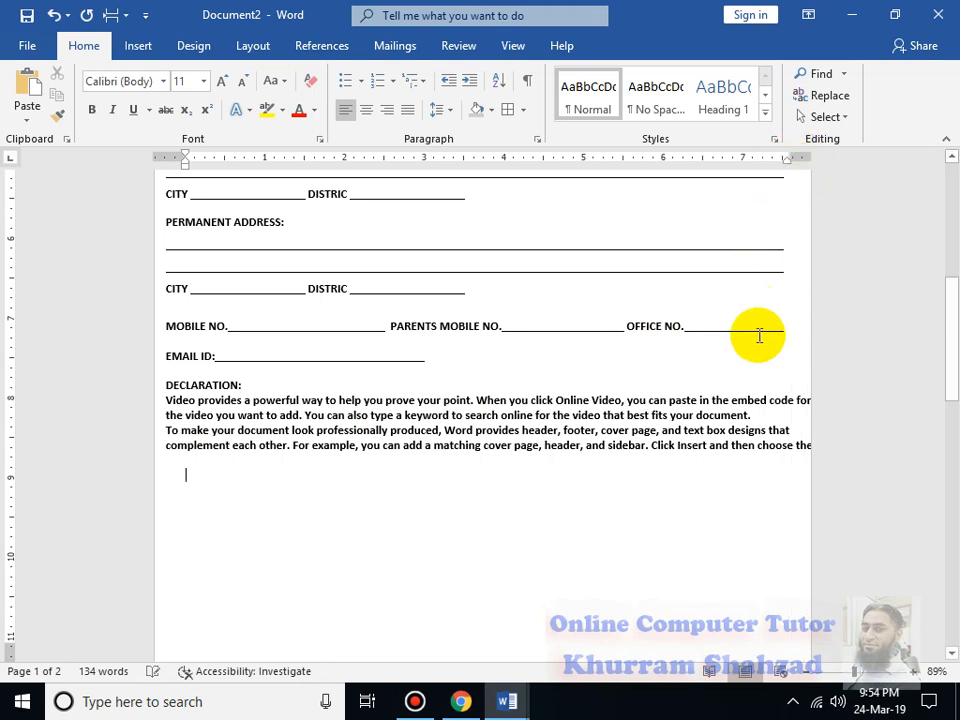
- Move the right indent of both declaration sample paragraphs inward to about 7.6 inches
click(805, 432)
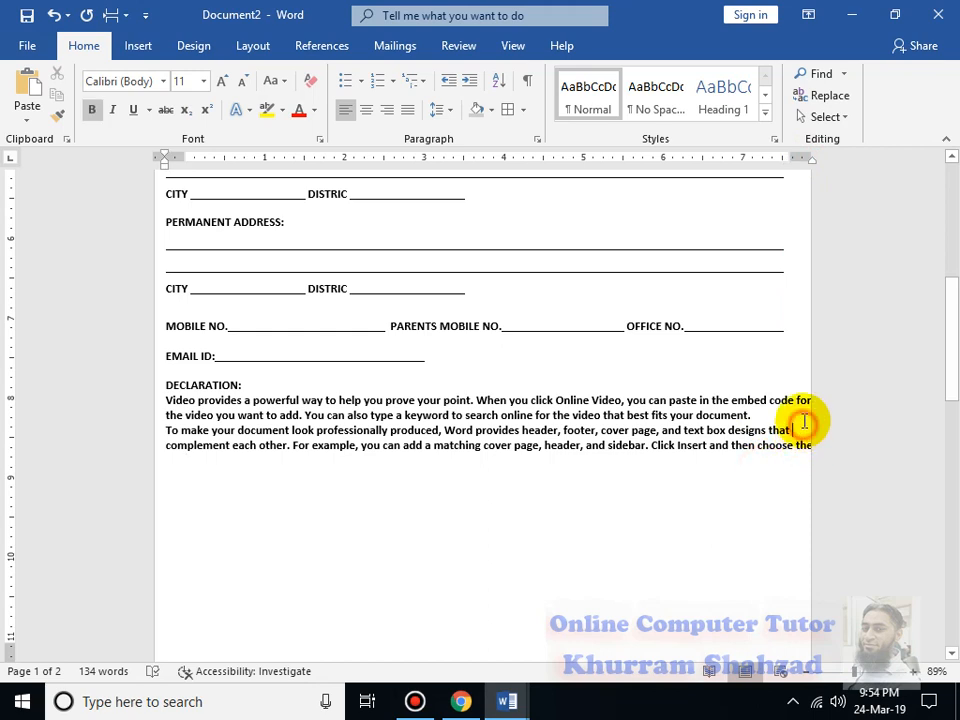
click(803, 400)
drag(812, 161, 791, 162)
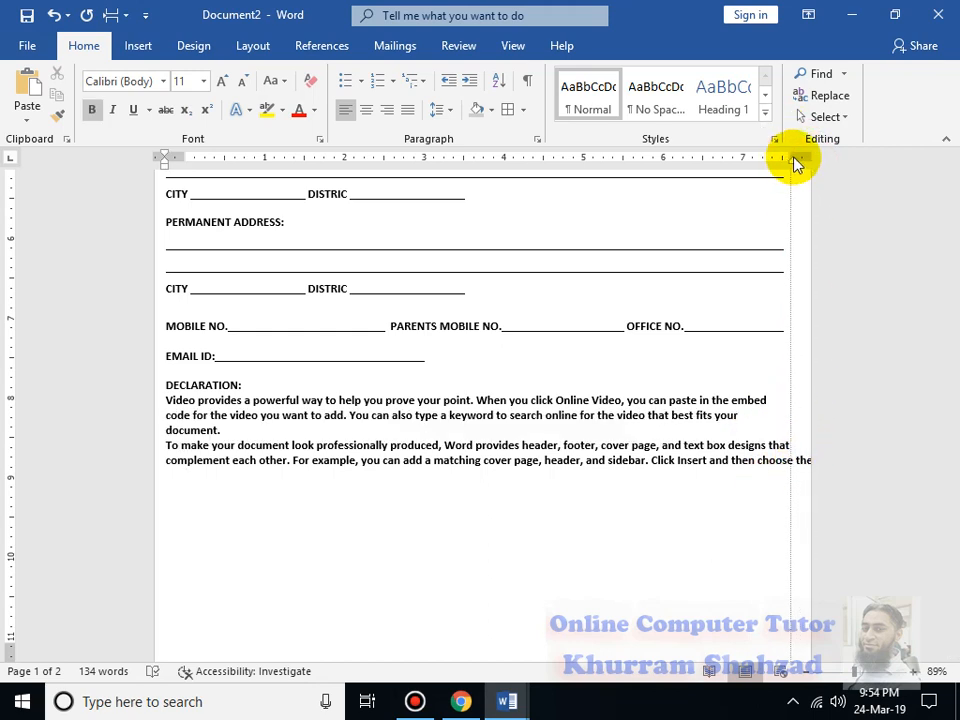
click(812, 460)
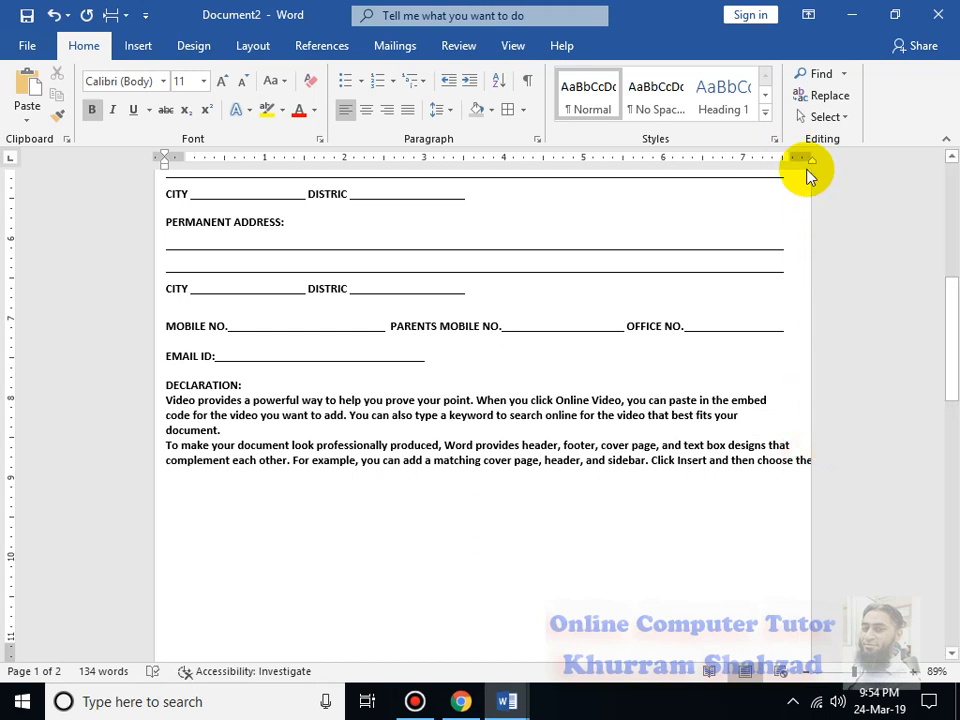
drag(812, 163, 793, 163)
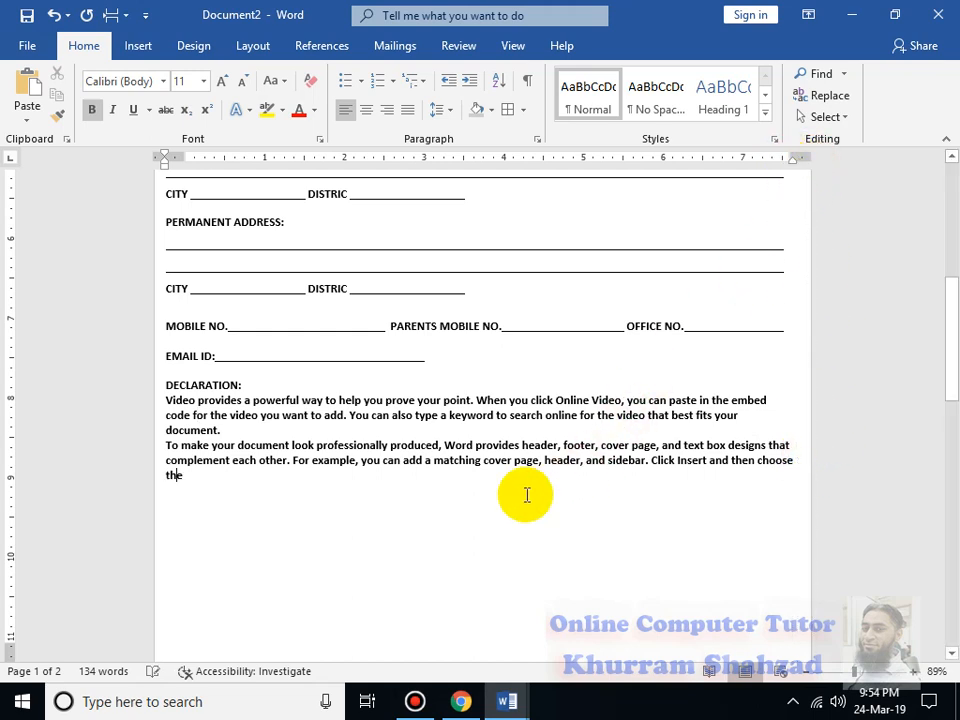
- Delete the second declaration paragraph, starting with "To make your document look professionally produced"
drag(236, 480, 168, 445)
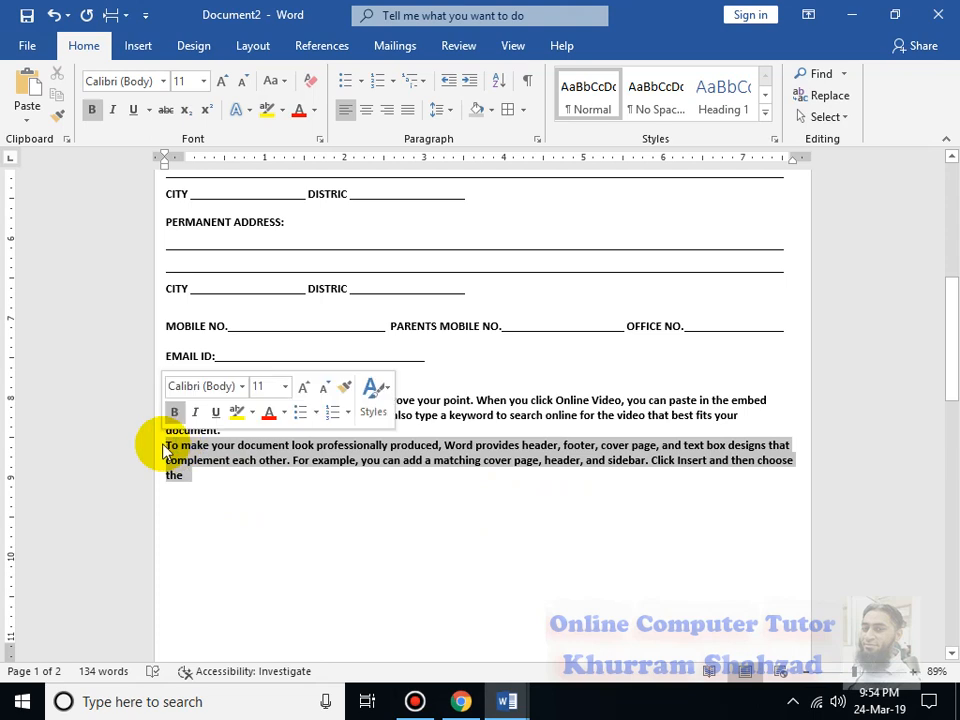
key(Delete)
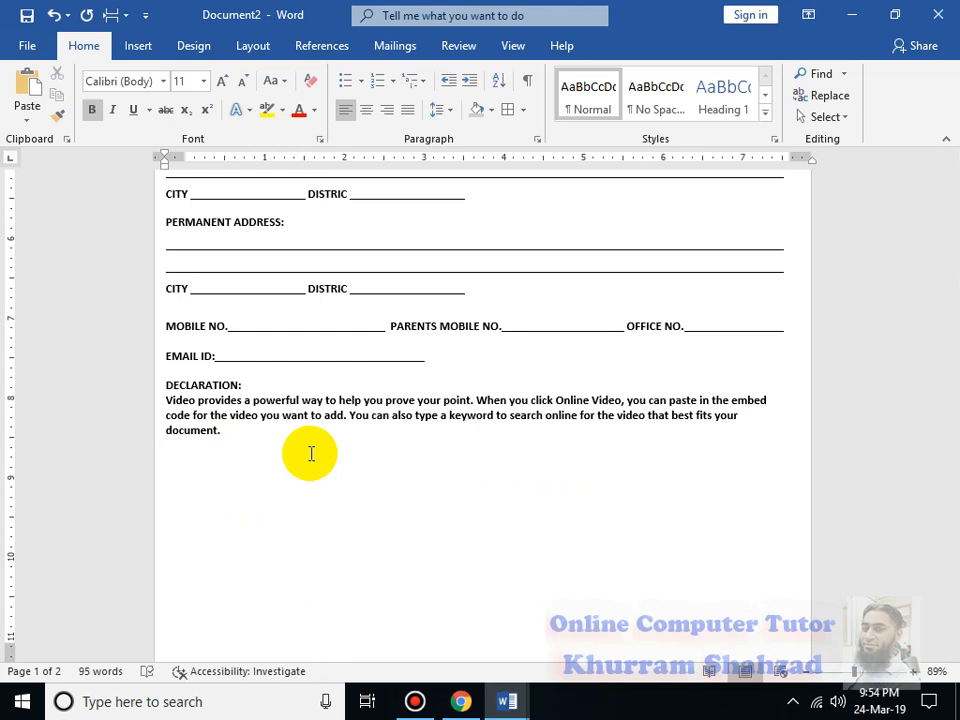
- Add an underlined blank line across the text width below the declaration paragraph and start a new line
key(Down)
key(Up)
key(ctrl+u)
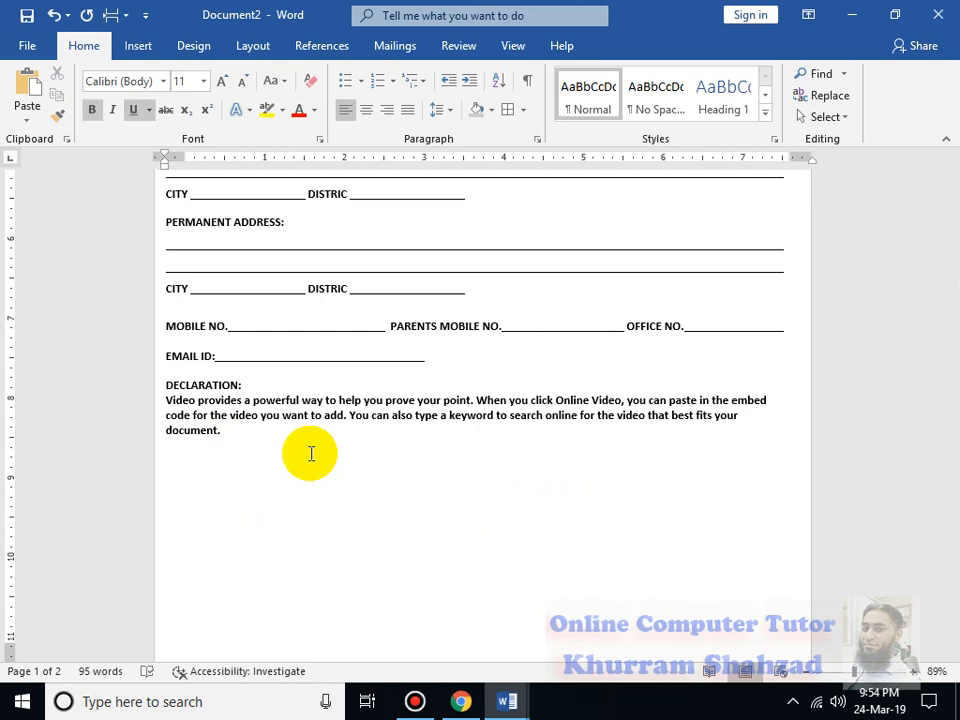
key(Tab)
key(Tab)
key(Tab)
key(Tab)
key(Tab)
key(Tab)
key(Tab)
key(Tab)
key(Tab)
key(Tab)
key(Tab)
key(Tab)
key(Tab)
key(Tab)
key(Tab)
key(Tab)
key(Tab)
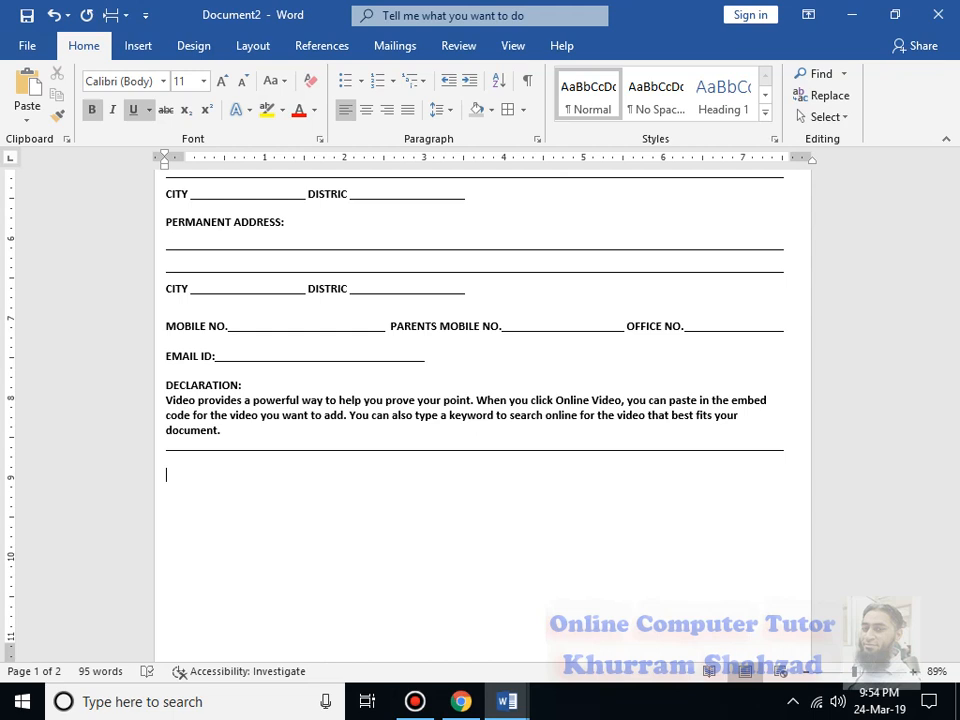
- Add a FOR OFFICE USE ONLY heading below the underlined rule, followed by an ADMISSION ON: label with an underlined blank
text(for)
key(BackSpace)
key(BackSpace)
key(BackSpace)
key(ctrl+u)
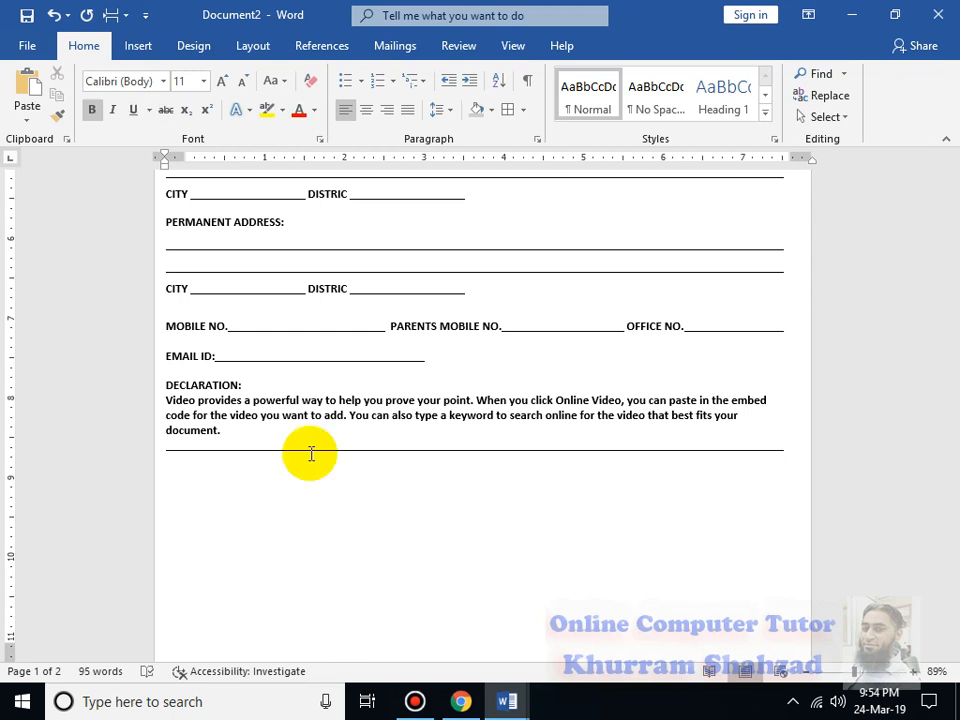
text(FOR OFFICE )
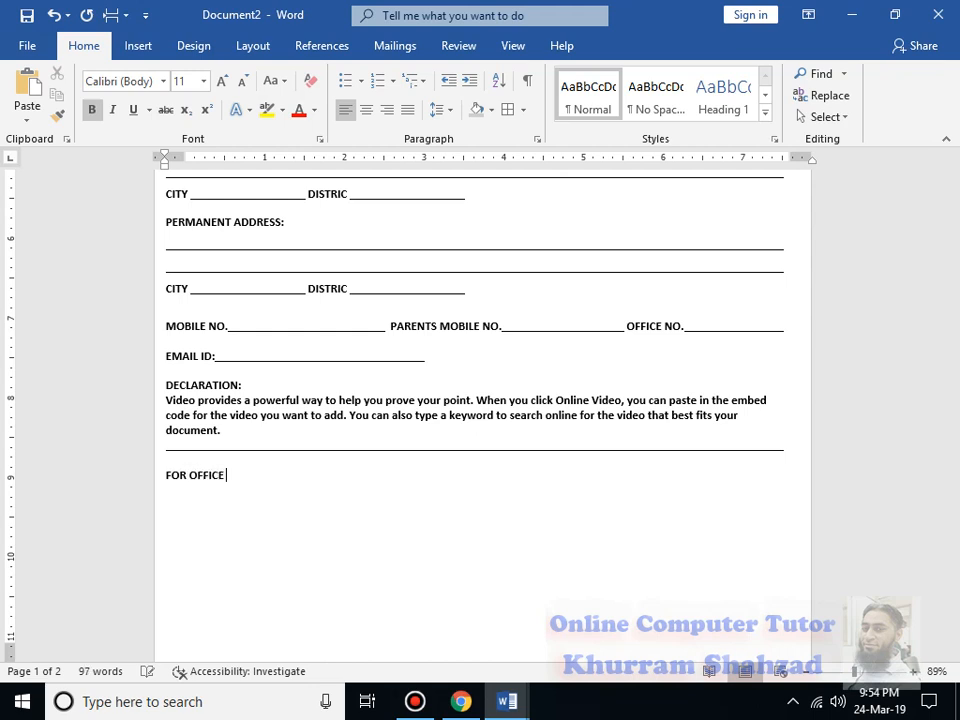
text(USE ONLYDMISSIO)
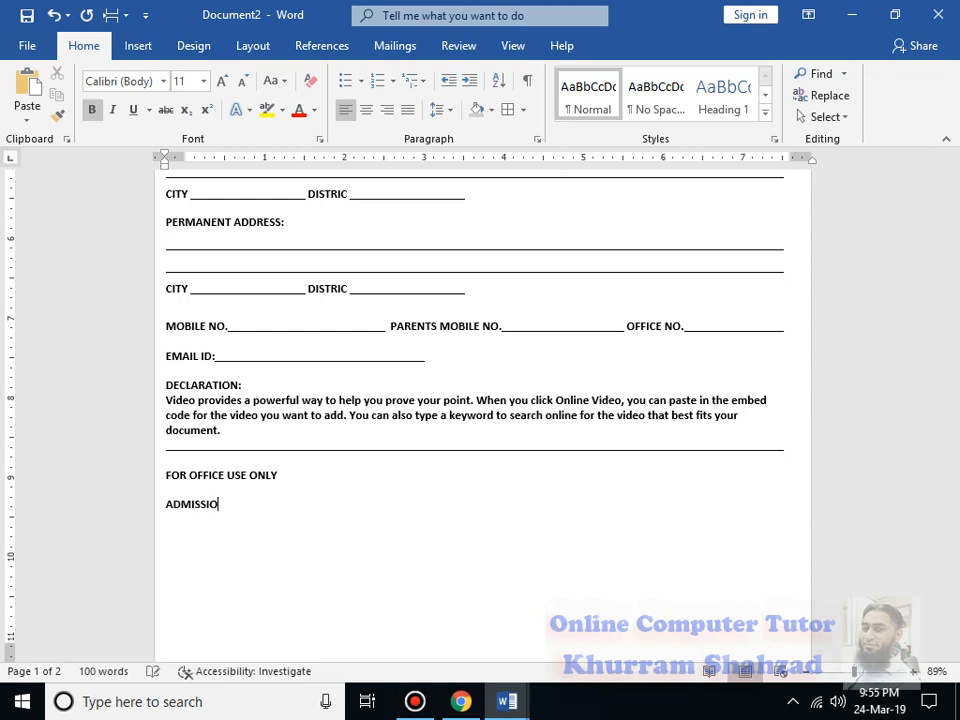
text(N CN ON:)
key(ctrl+u)
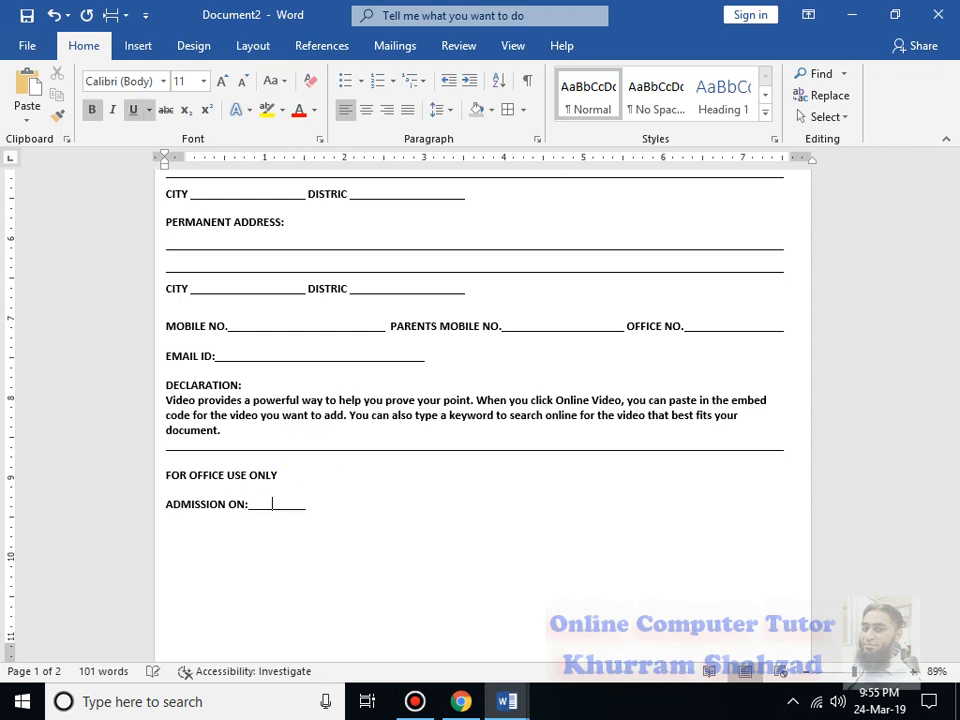
key(ctrl+u)
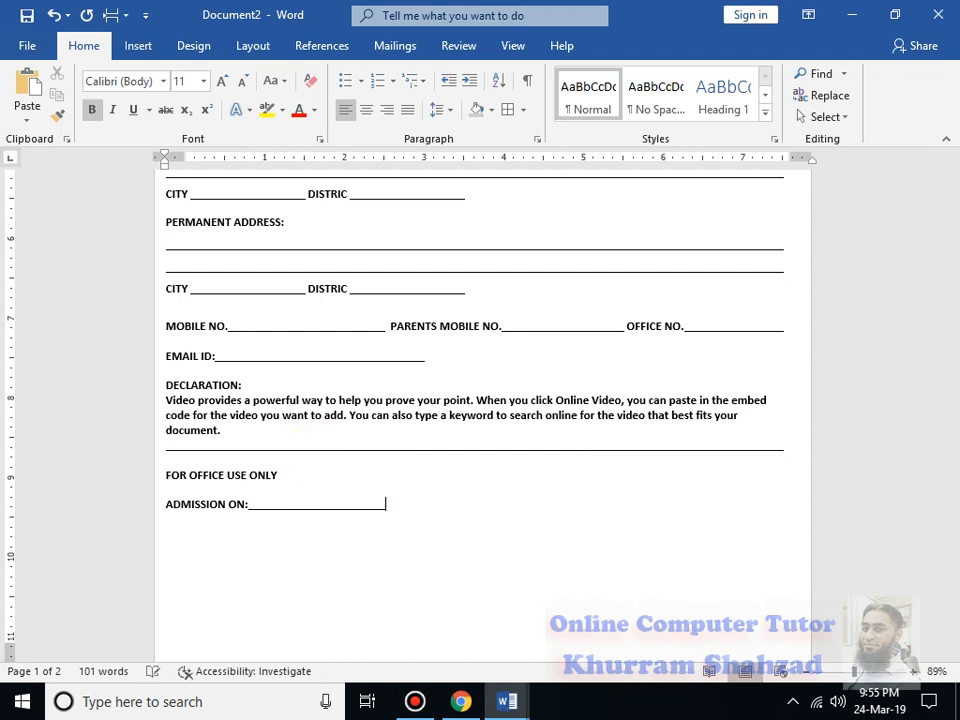
- Add COURSE START DATE: and BATCH TIMING: labels with underlined blanks after the admission field
text(COURSE START)
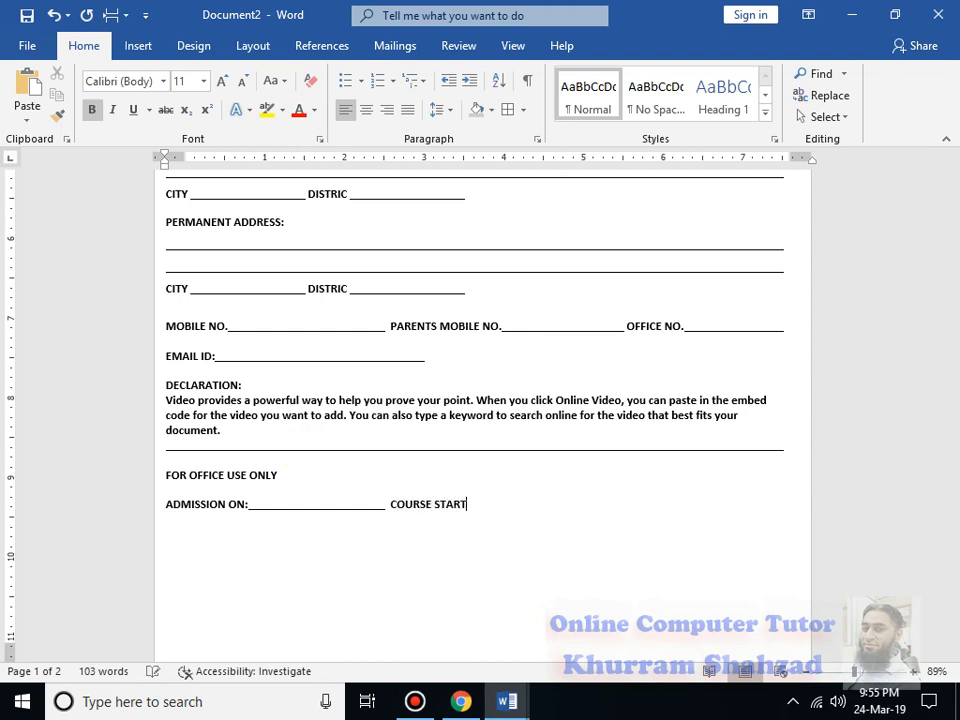
text( DATE:)
key(ctrl+u)
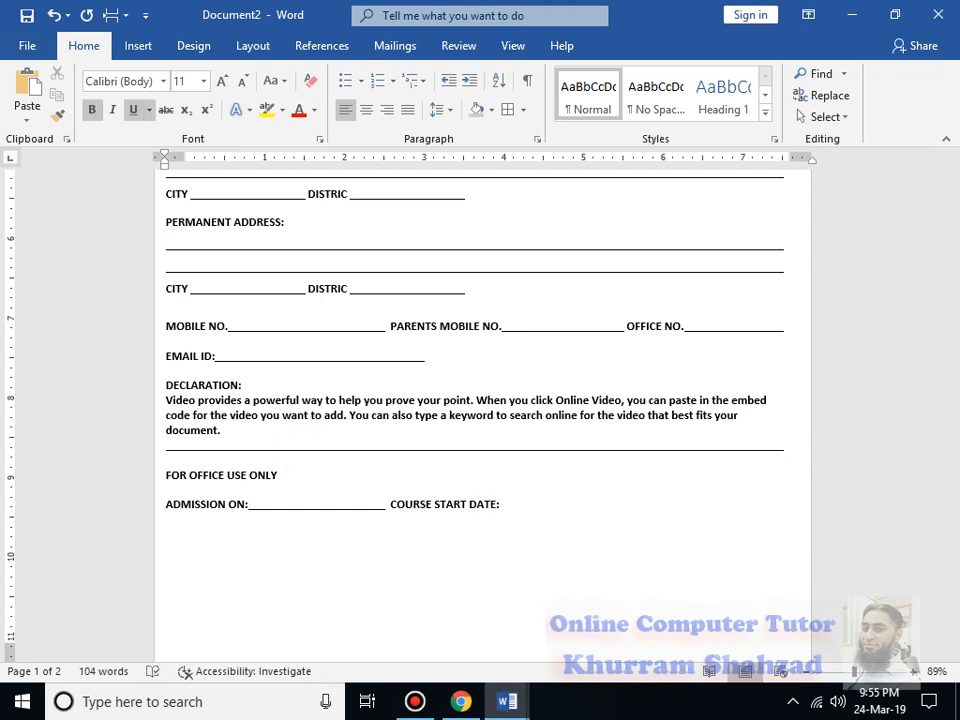
key(ctrl+u)
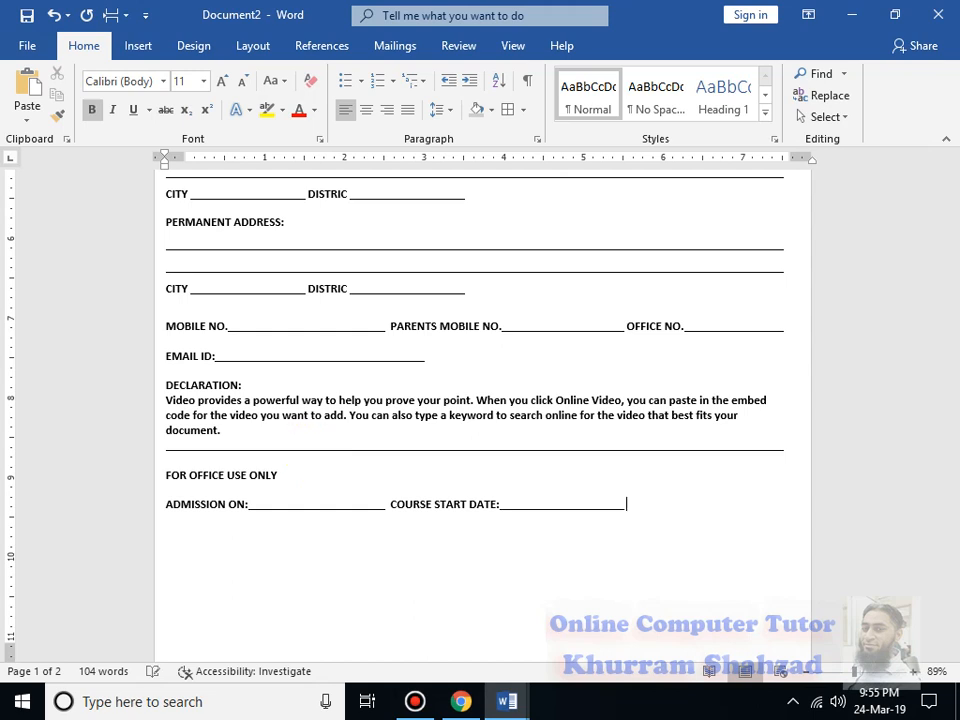
text(BATCH TIMING:)
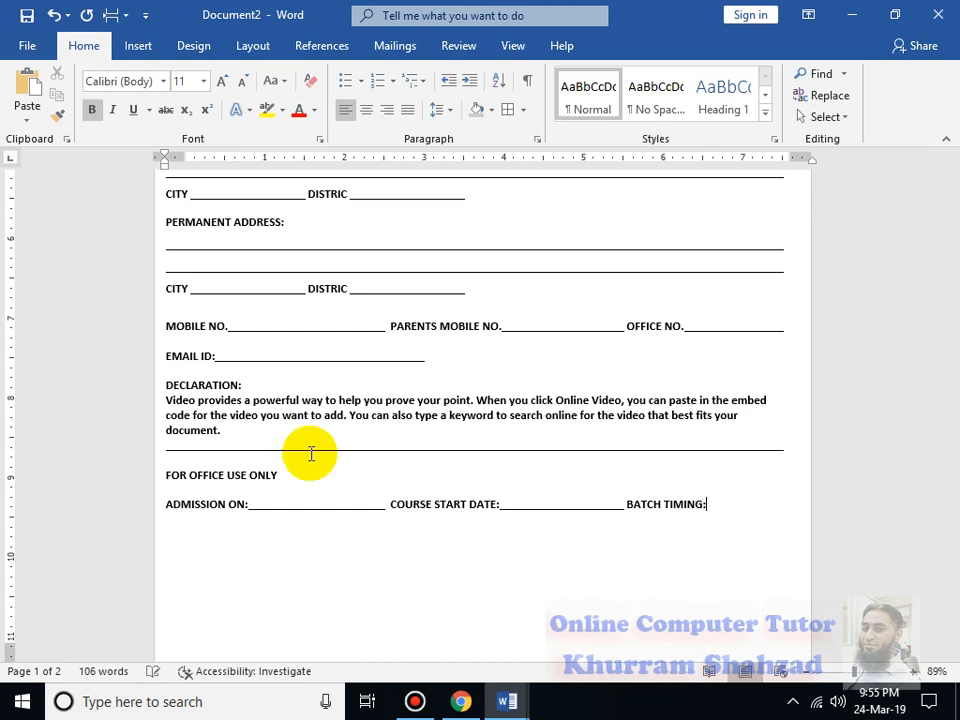
key(ctrl+u)
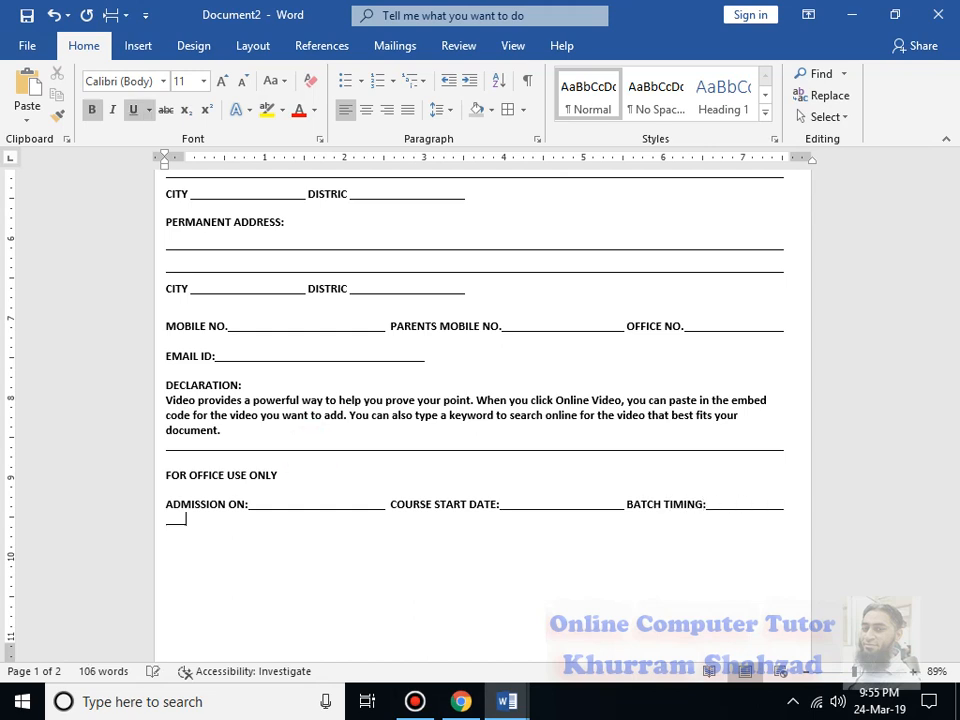
- Break the line before COURSE START DATE: and add a REGISTRATION NO: label with an underlined blank after the ADMISSION ON: blank
key(Up)
key(Right)
key(Right)
key(Right)
key(Right)
key(Right)
key(Right)
key(Right)
key(Right)
key(Right)
key(Right)
key(Right)
key(Right)
key(Right)
key(Right)
key(Right)
key(Right)
key(Right)
key(Right)
key(Right)
key(Right)
key(Left)
key(Left)
key(Left)
key(Return)
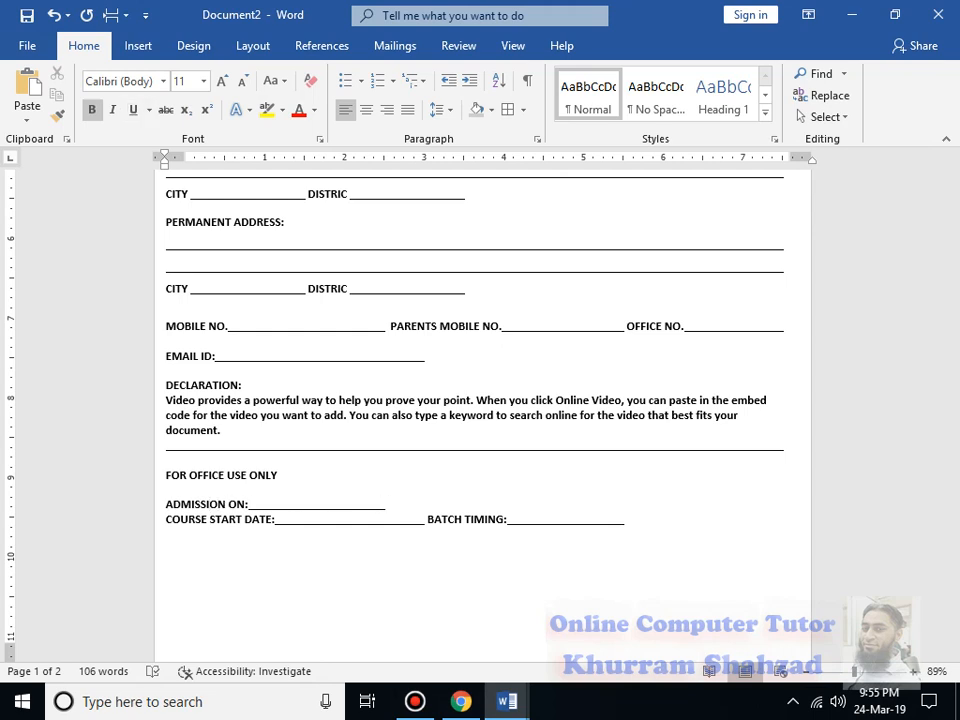
text(REGISTRATION NO.)
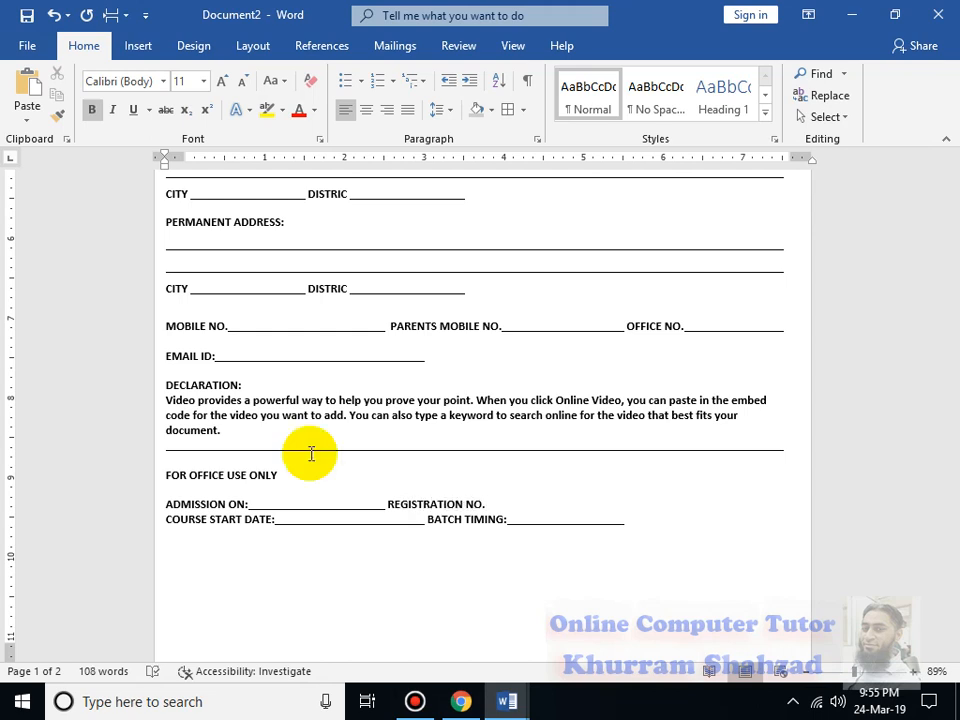
key(ctrl+u)
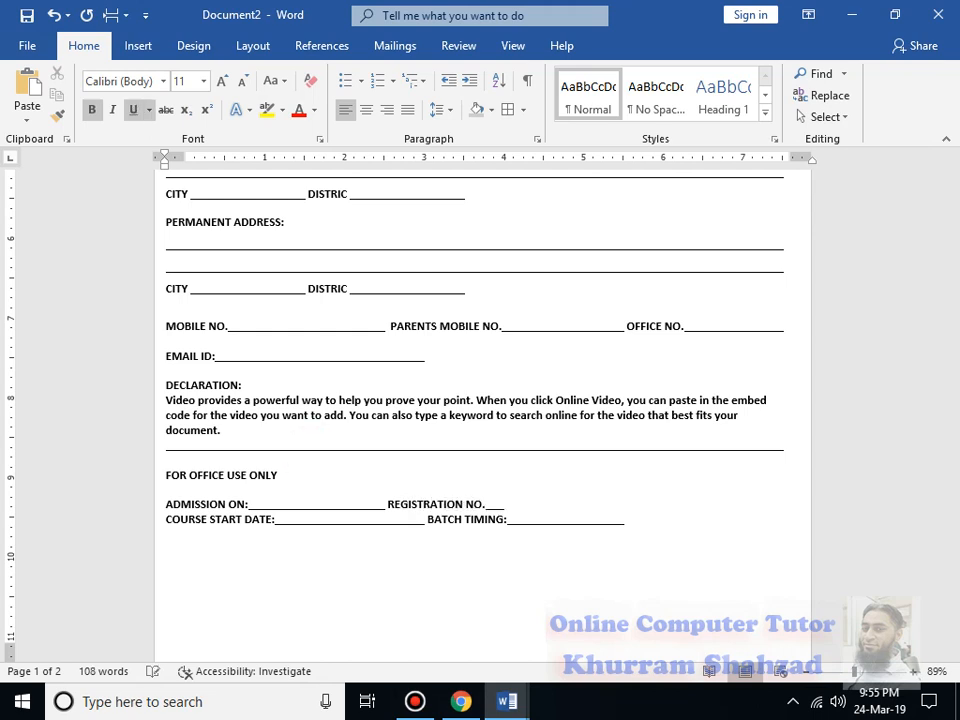
key(BackSpace)
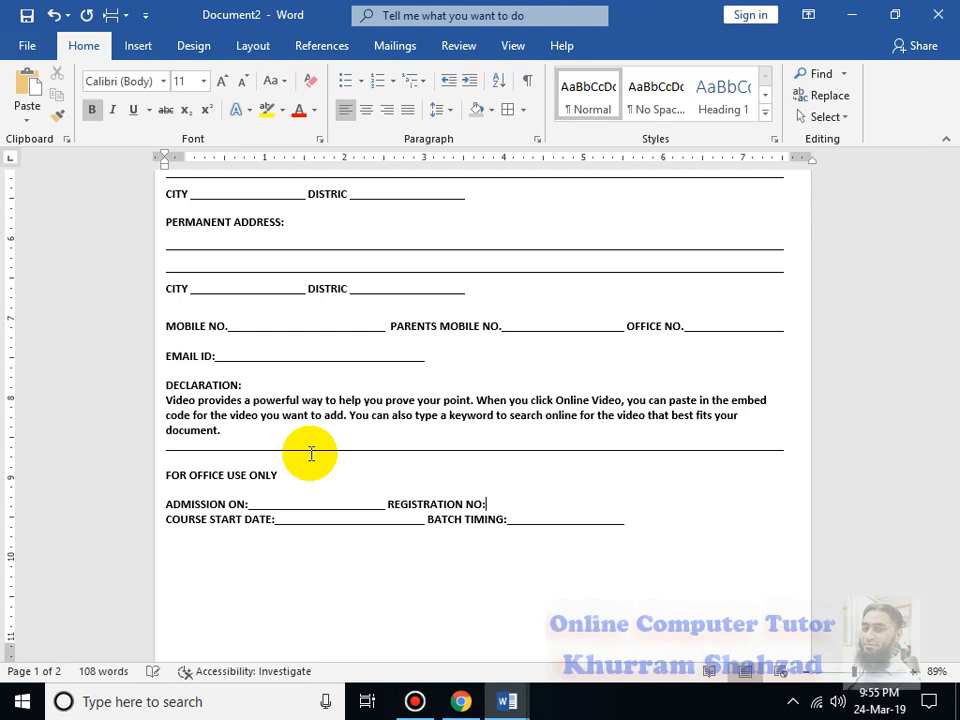
key(ctrl+u)
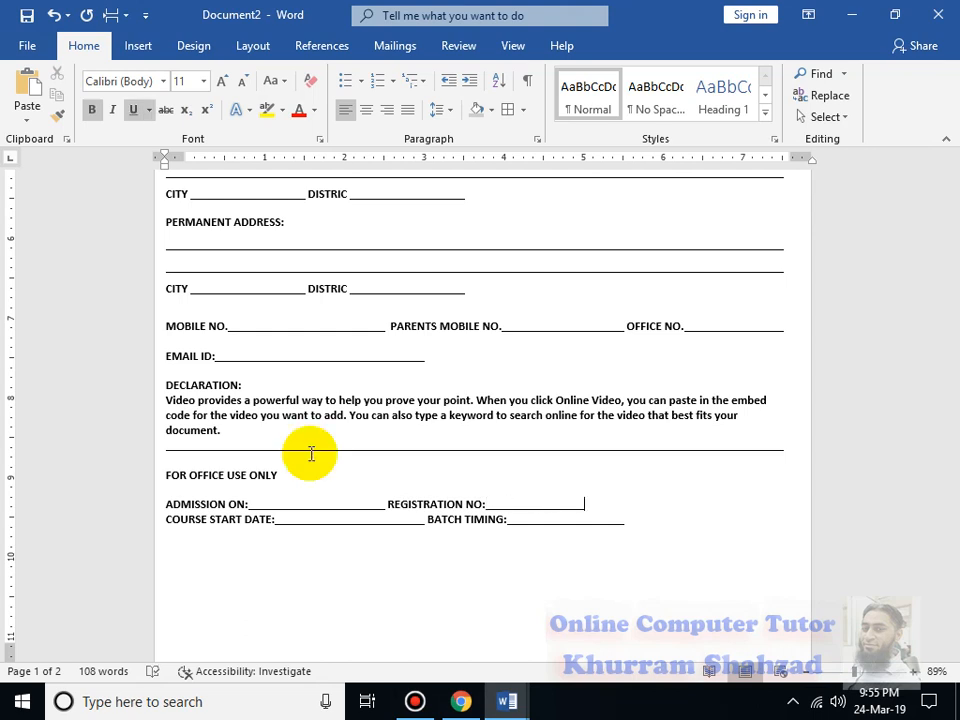
- Rejoin COURSE START DATE: to the ADMISSION ON: line with its blank reaching the line's end, and put BATCH TIMING: on the next line
key(Delete)
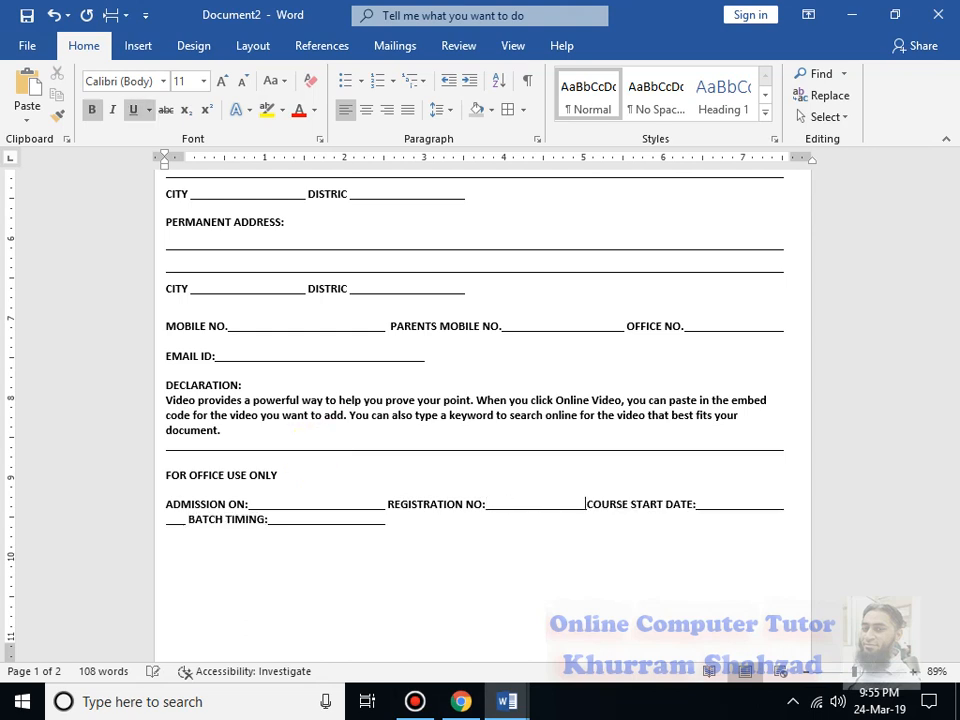
click(425, 519)
key(Left)
key(Left)
key(Left)
key(Left)
key(Left)
key(Left)
key(Left)
key(Left)
key(Left)
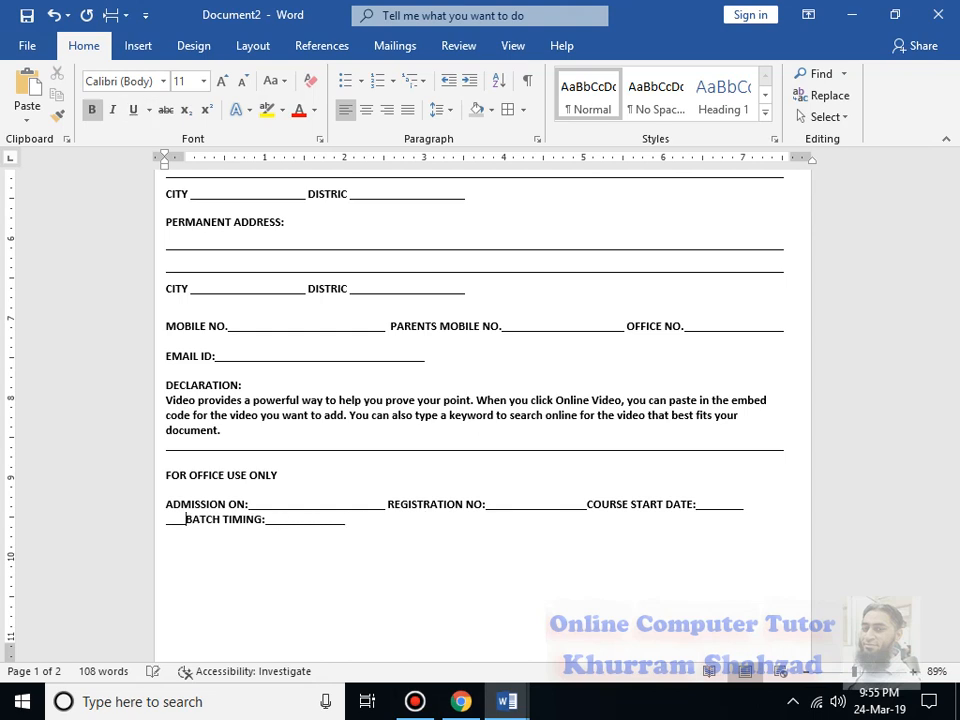
key(BackSpace)
key(BackSpace)
key(BackSpace)
key(BackSpace)
key(BackSpace)
key(BackSpace)
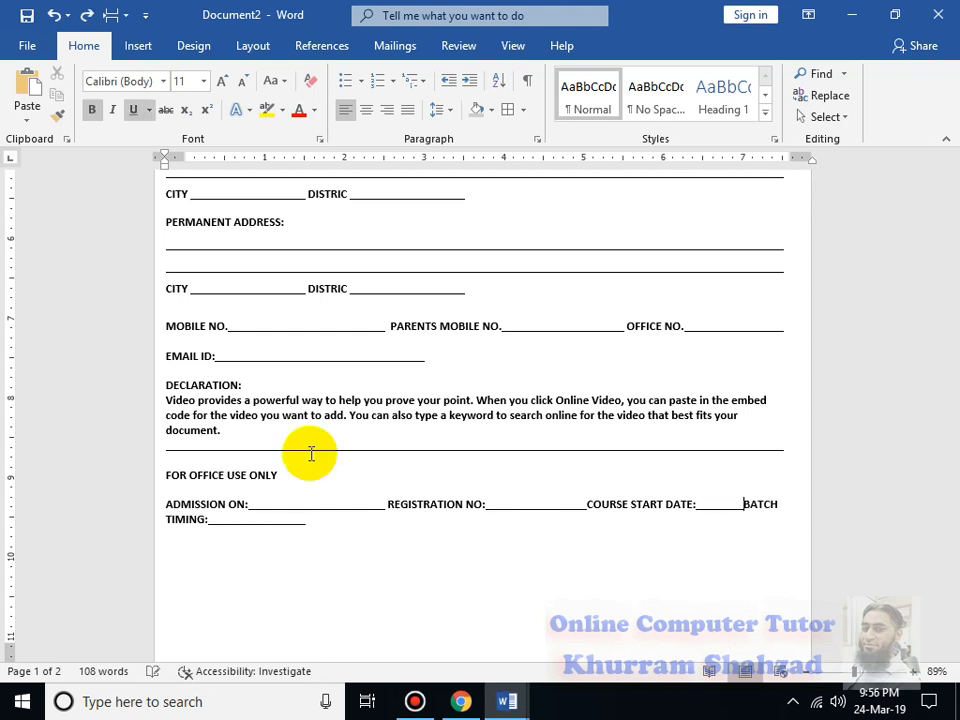
key(Return)
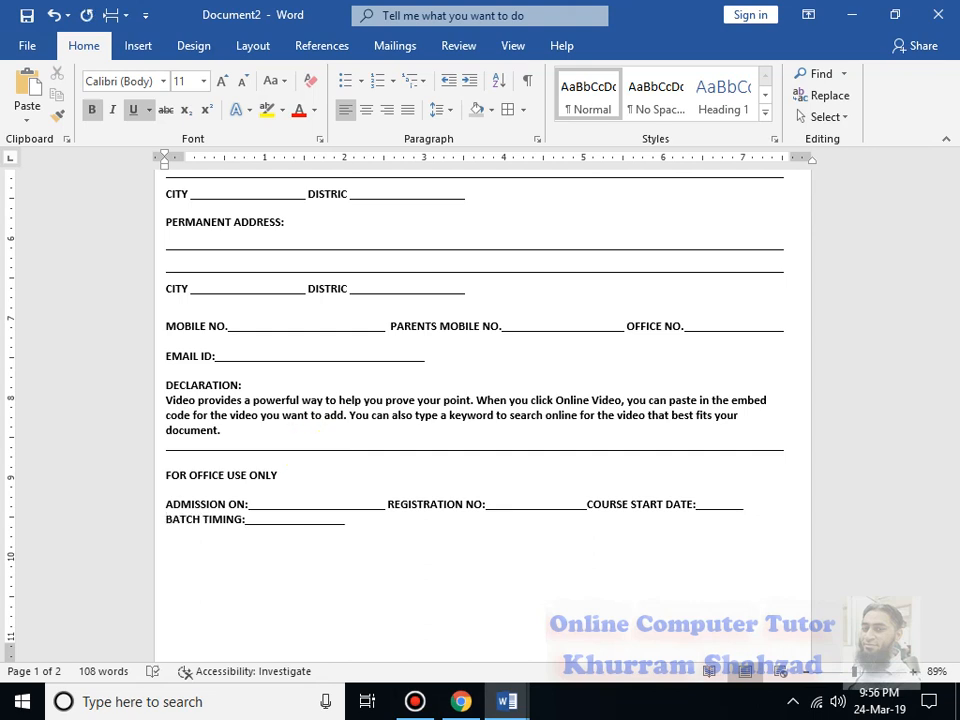
click(718, 506)
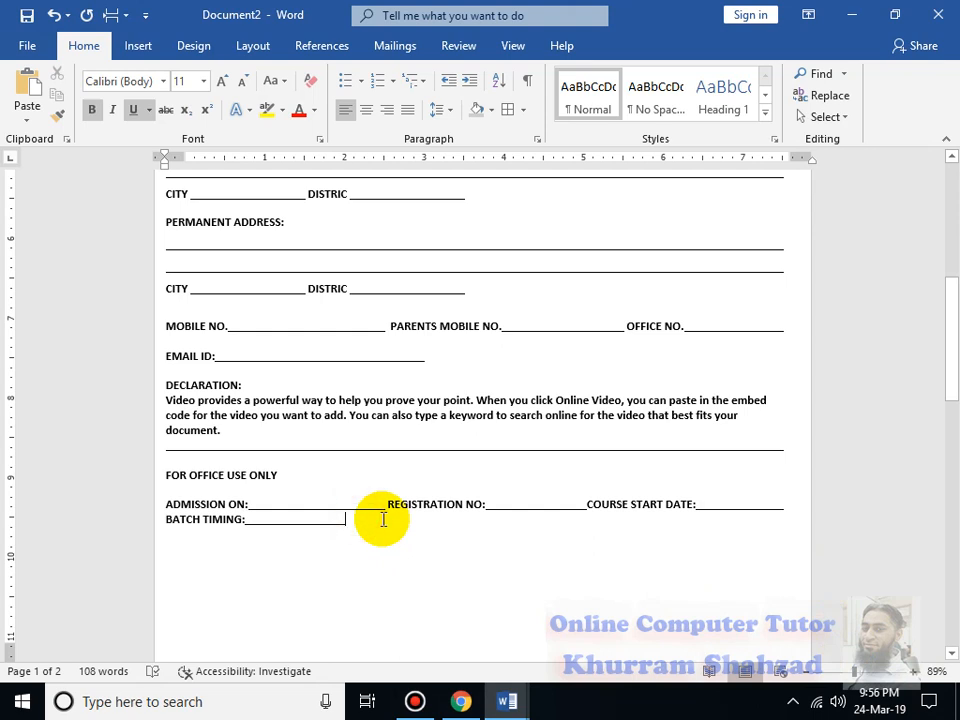
- Add a CENTRE CODE: label with an underlined blank after the BATCH TIMING: blank
key(ctrl+u)
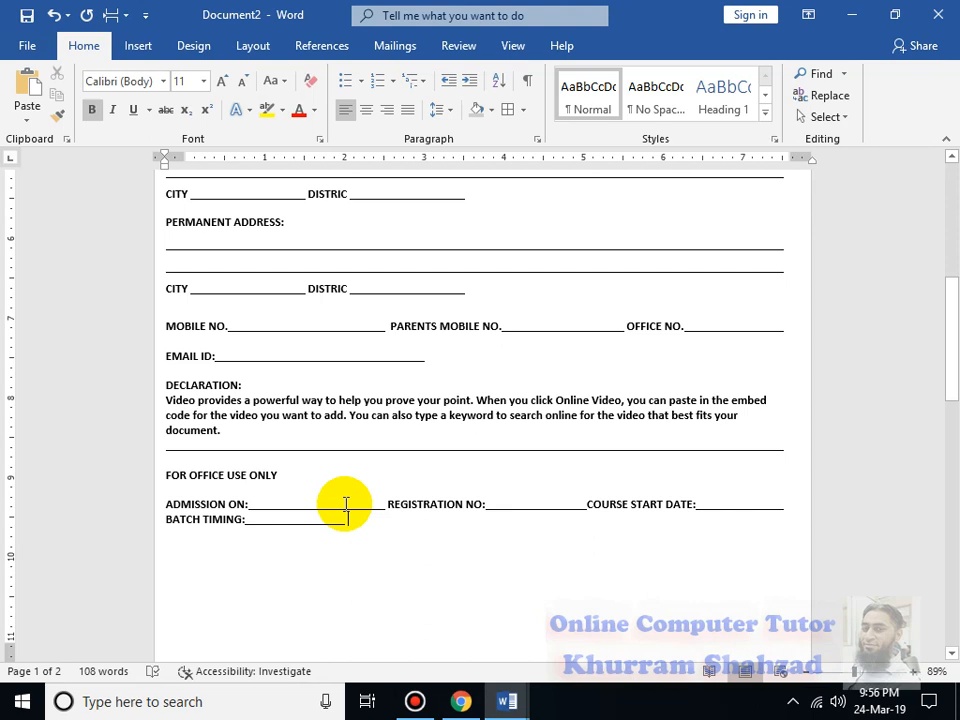
text(CENTRE CODE)
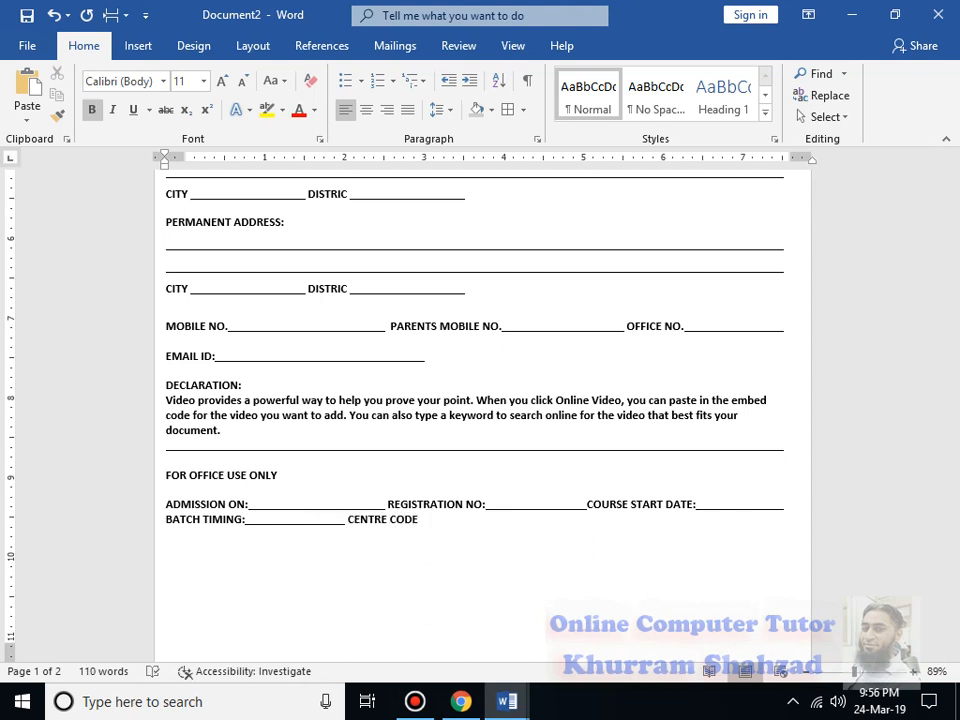
text(:)
key(ctrl+u)
key(Tab)
key(Tab)
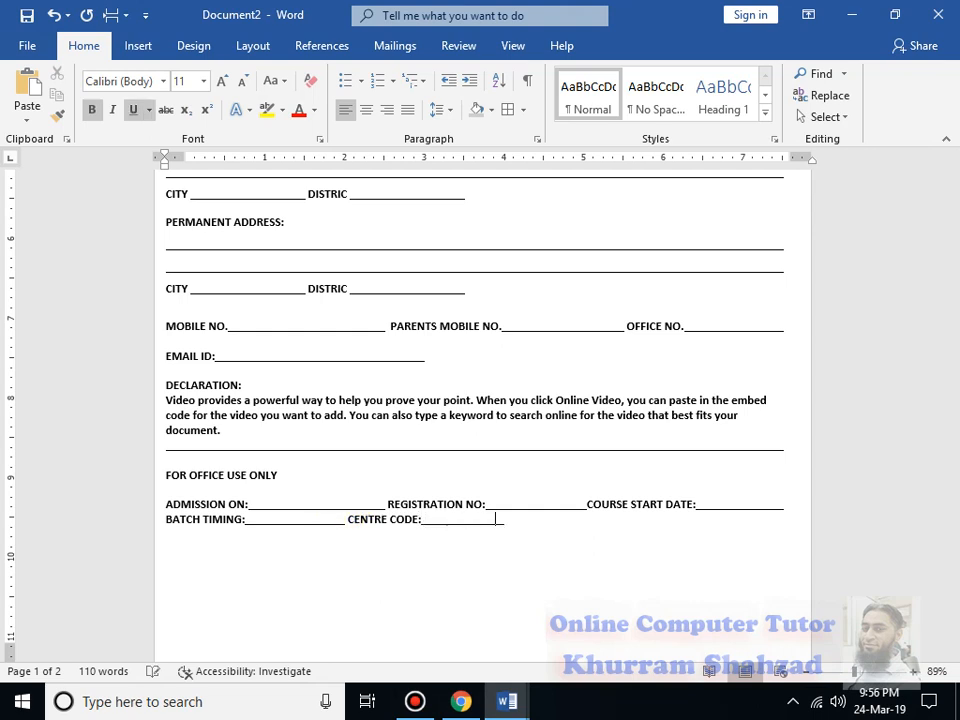
- Set the line spacing of the ADMISSION ON: and BATCH TIMING: lines to 2.5
drag(161, 499, 437, 542)
click(441, 109)
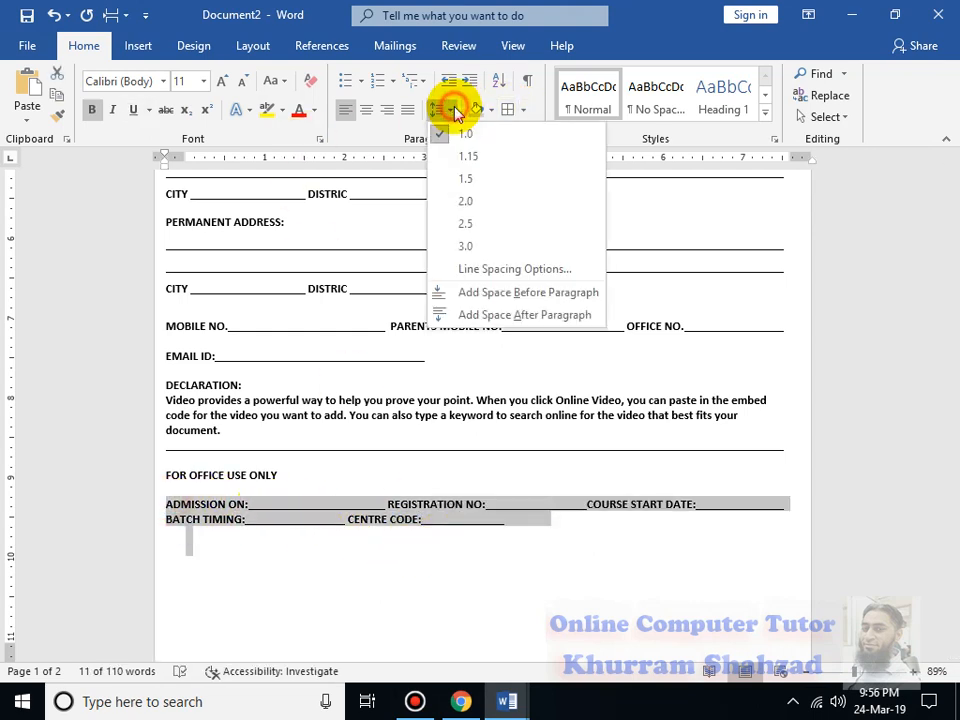
click(470, 224)
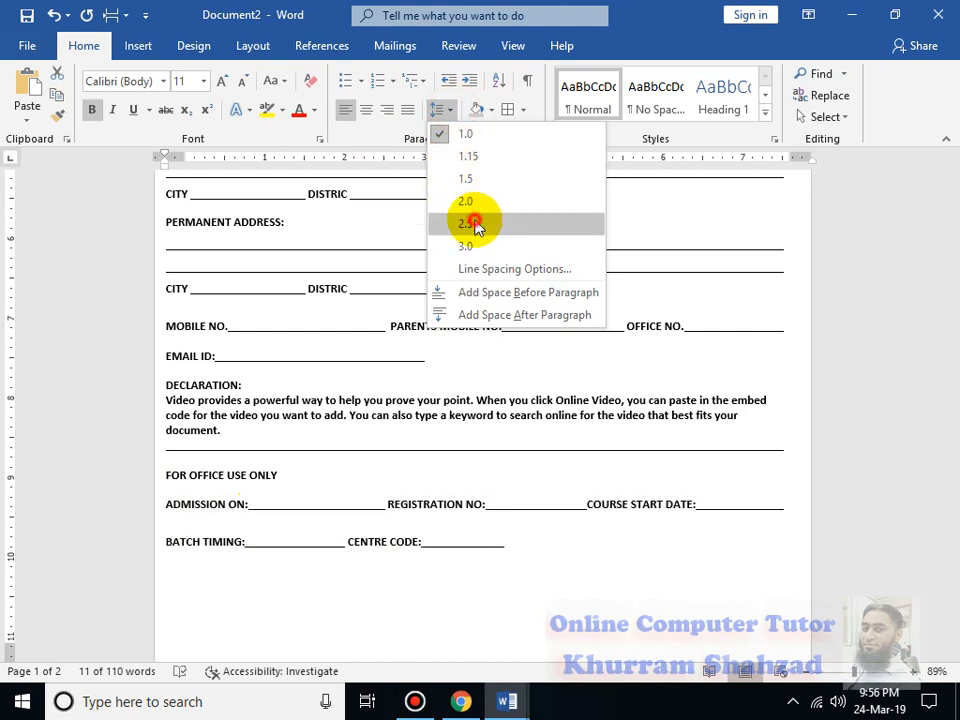
- Insert empty lines below the batch timing and centre code line
click(430, 590)
scroll(428, 590, down, 2)
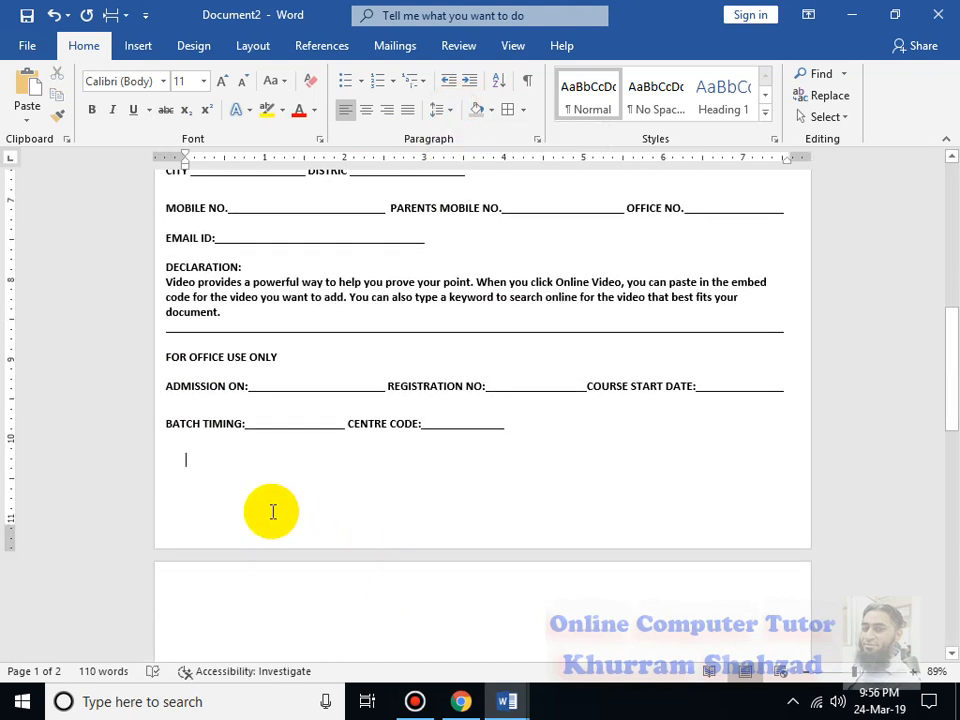
key(BackSpace)
key(Down)
key(Return)
key(Return)
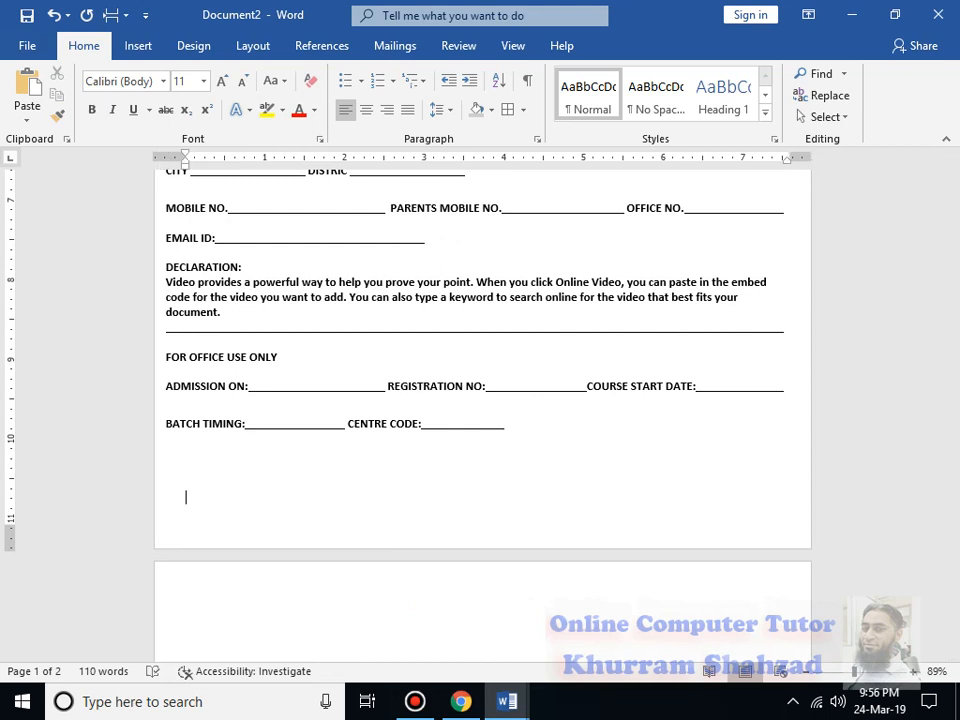
- Enter the labels ADMISSION INCHARGE SIGNATURE, ADMINISTRATOR SIGNATURE and ACCOUNTANT SIGNATURE spaced by tabs across one line below the batch timing line
text(ADMISSION INCHAR)
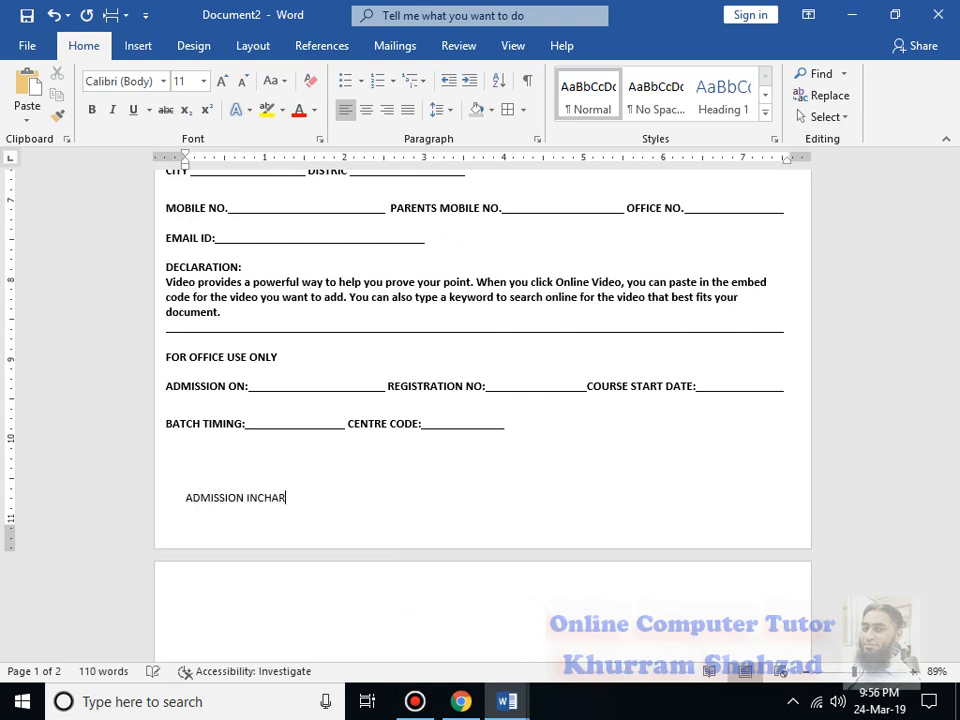
text(GE SIGNATURE)
key(Tab)
key(Tab)
key(Tab)
key(BackSpace)
key(BackSpace)
key(BackSpace)
key(BackSpace)
key(BackSpace)
key(Tab)
text(ADMINISTRAT)
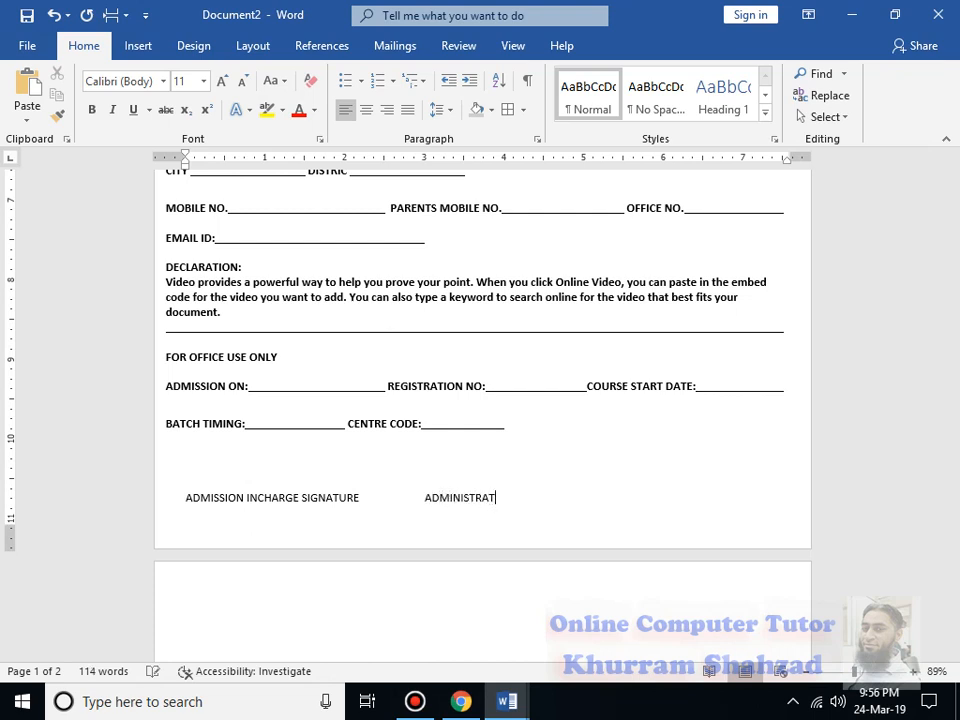
text(OR SIGNATURE)
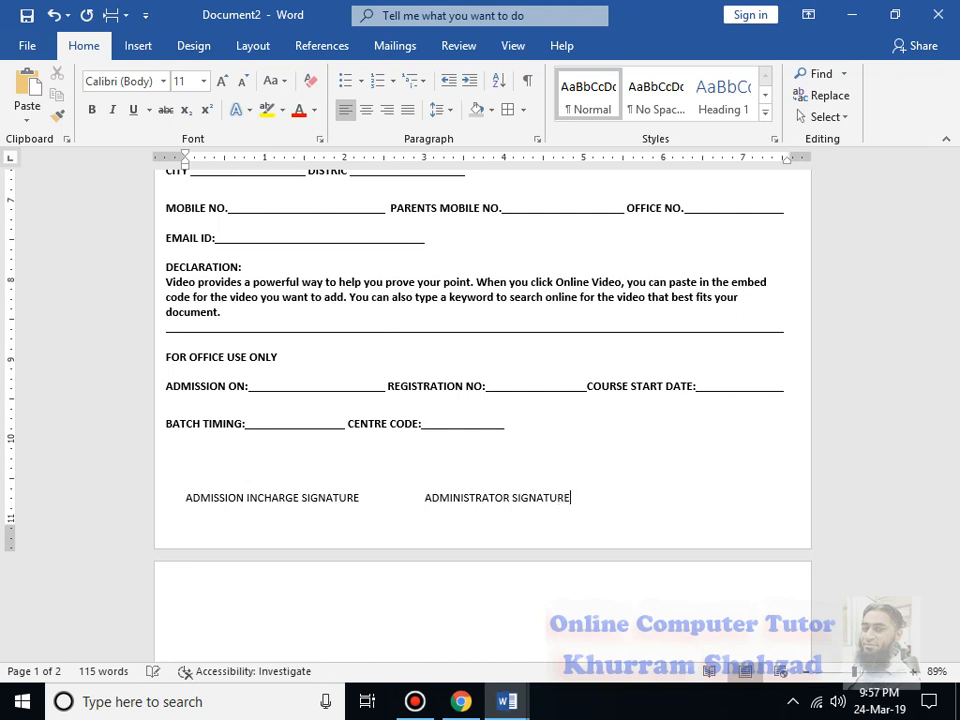
key(Tab)
key(BackSpace)
text(ACCOUNTANT SIGNATURE)
- Remove the empty lines between the BATCH TIMING: line and the signature labels
click(204, 460)
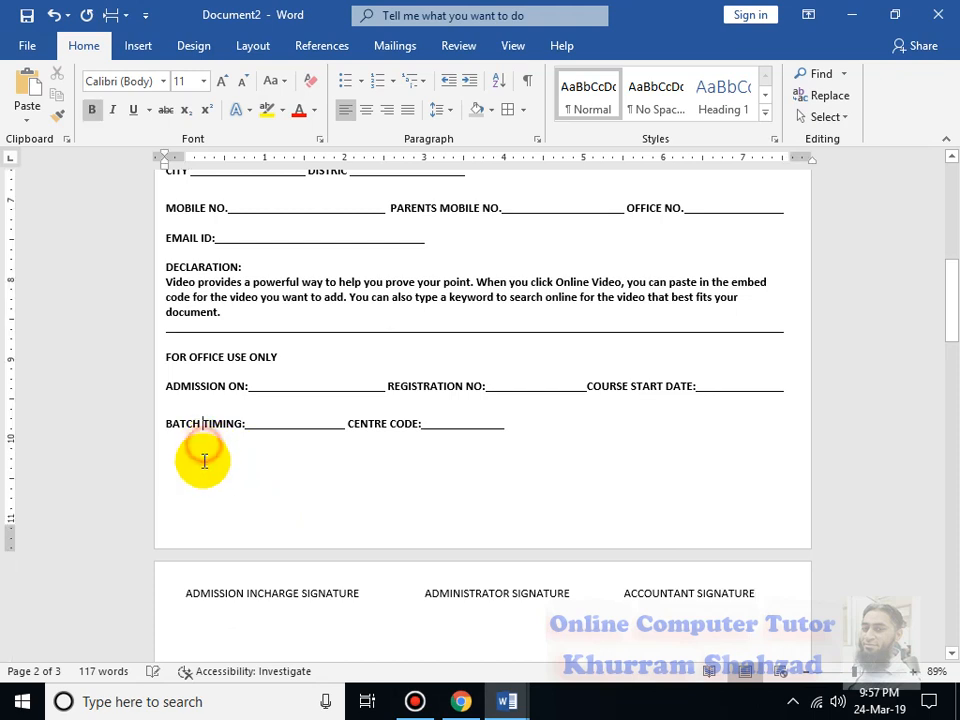
click(204, 460)
key(Delete)
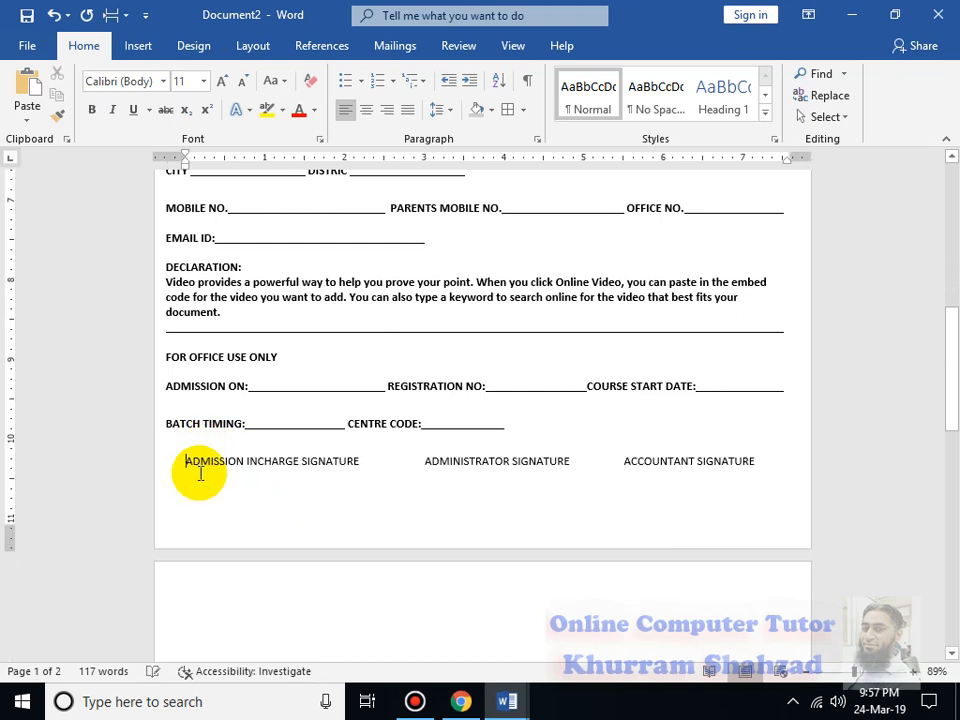
key(Return)
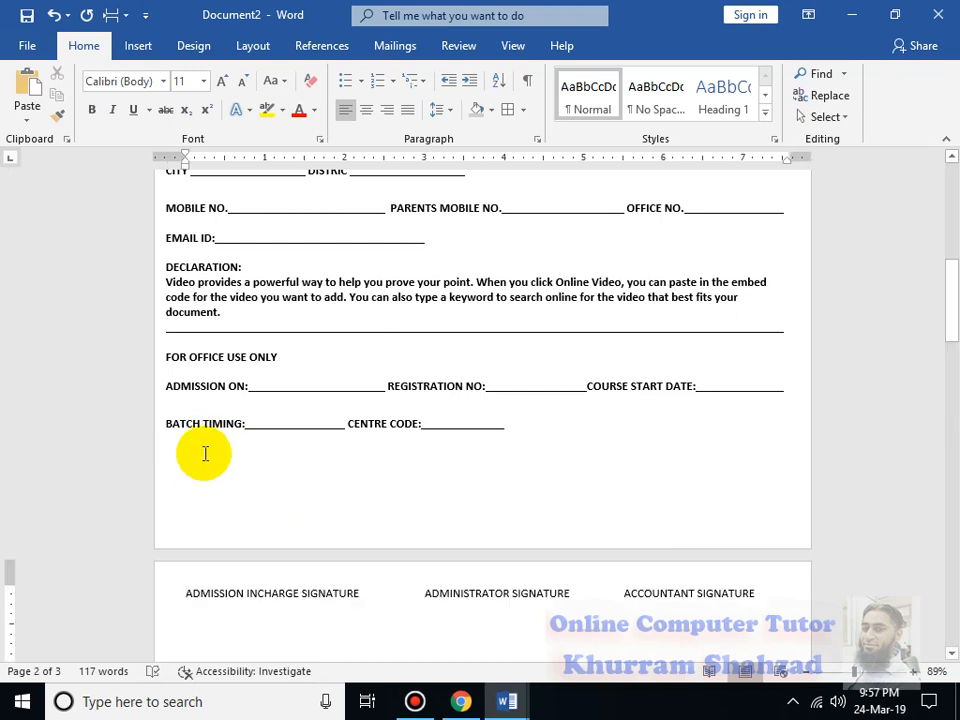
click(193, 476)
click(184, 500)
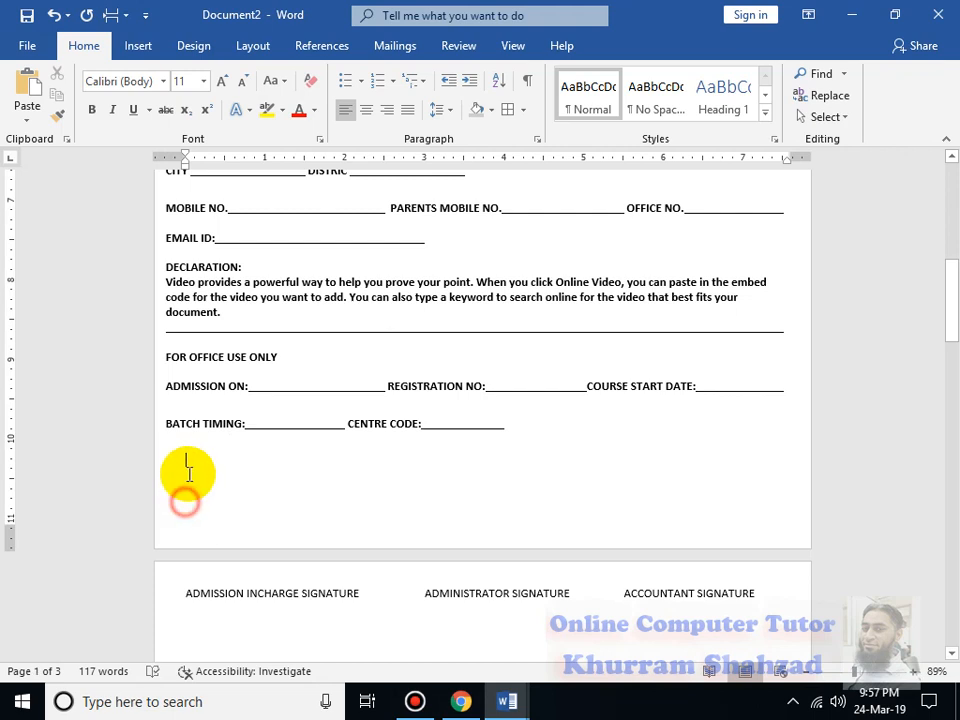
key(Delete)
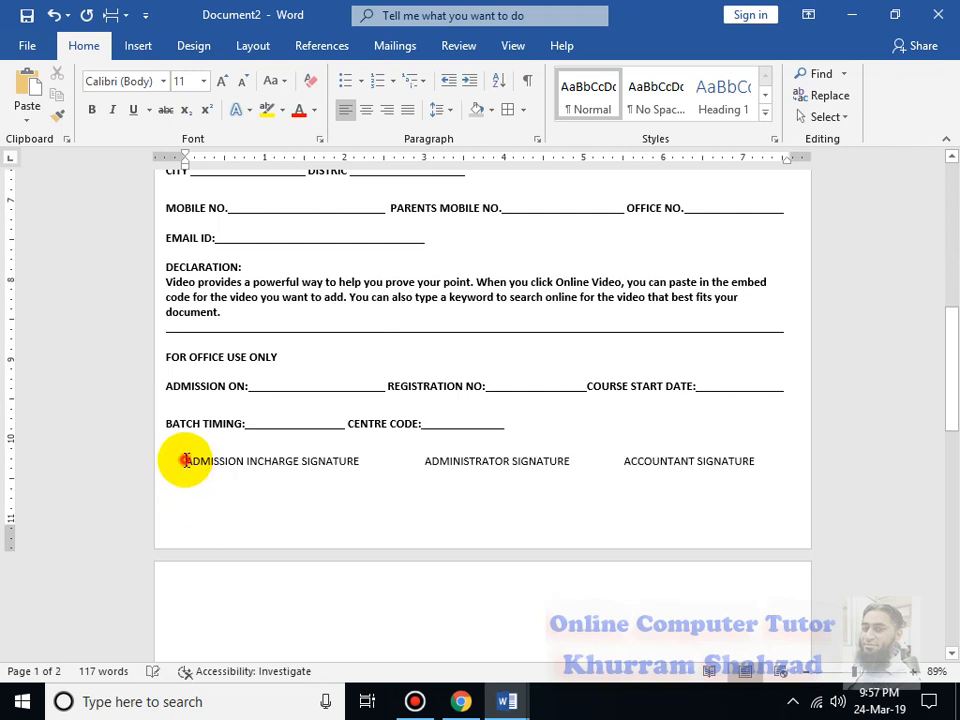
- Set the signature label line and the line below it to 1.0 line spacing and insert two empty lines above the labels
drag(188, 461, 210, 508)
click(440, 108)
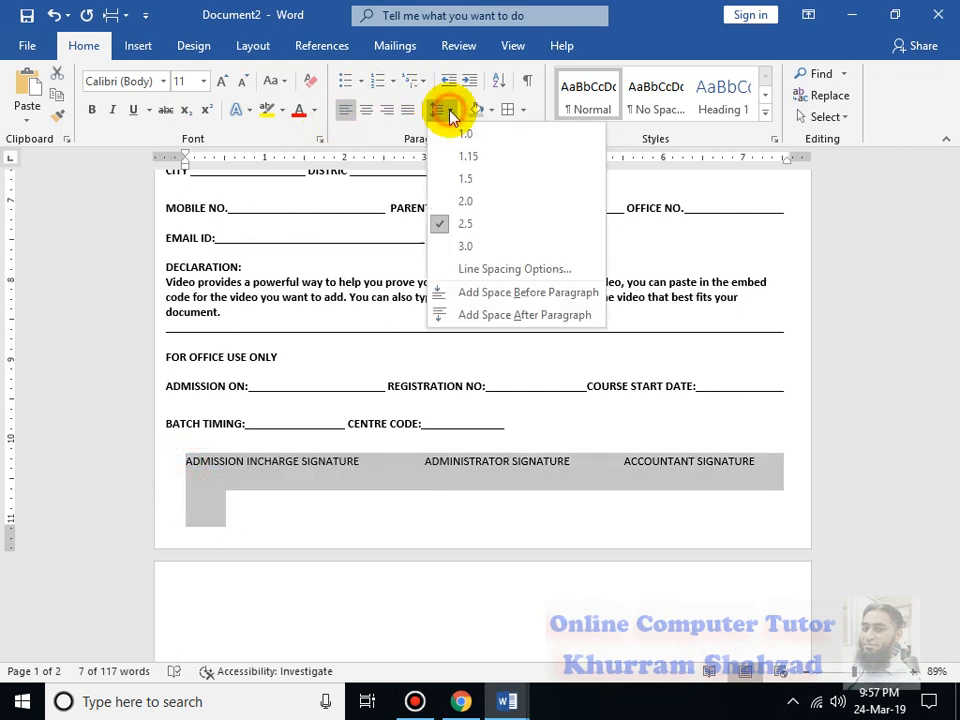
click(466, 138)
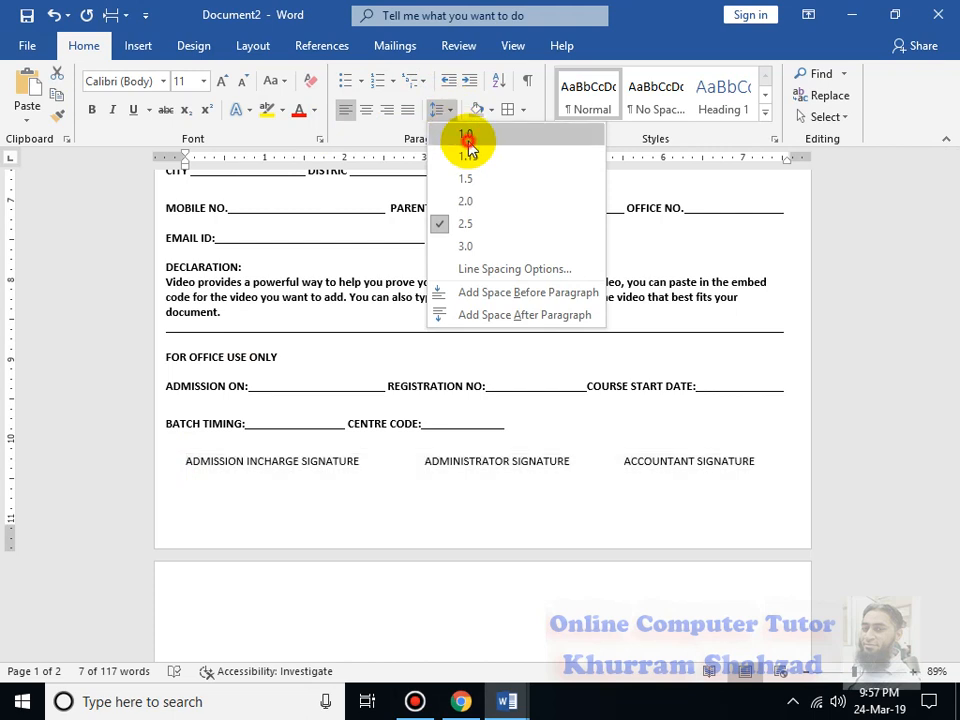
click(190, 462)
key(Return)
key(Return)
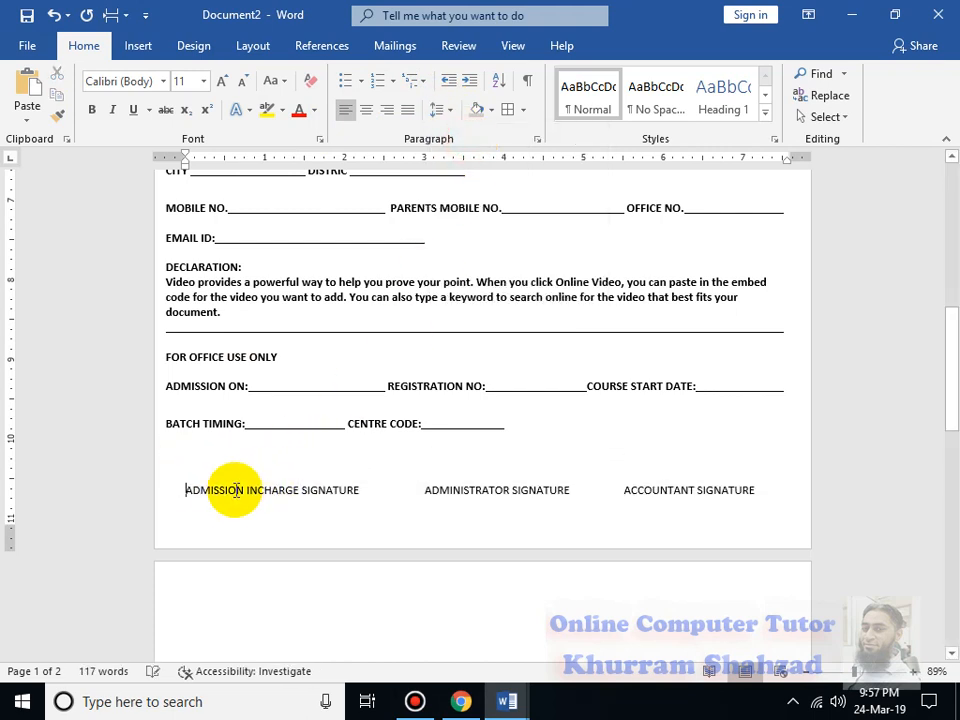
- Make the three signature labels bold and center their line
drag(188, 490, 771, 487)
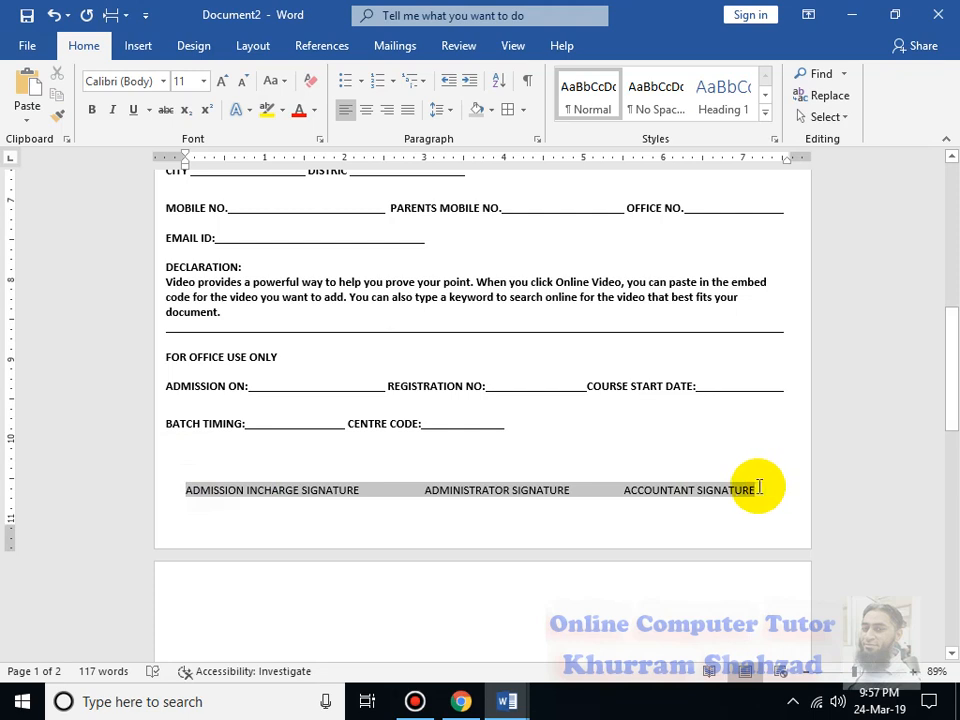
key(ctrl+e)
key(ctrl+b)
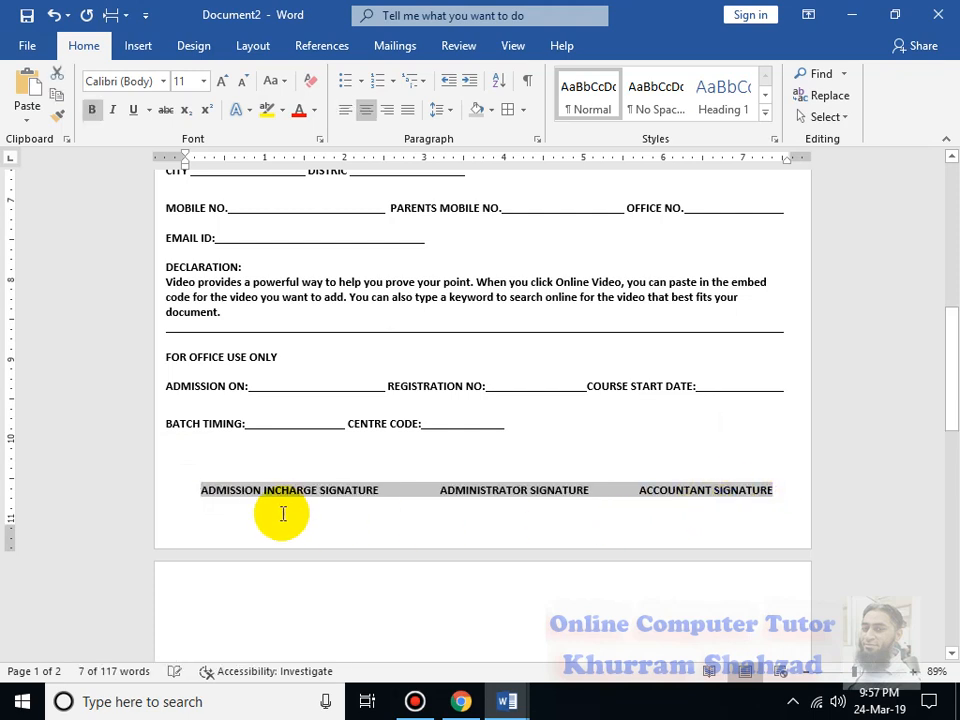
- Add an underlined blank above ADMISSION INCHARGE SIGNATURE, followed by a plain gap
click(221, 472)
key(ctrl+u)
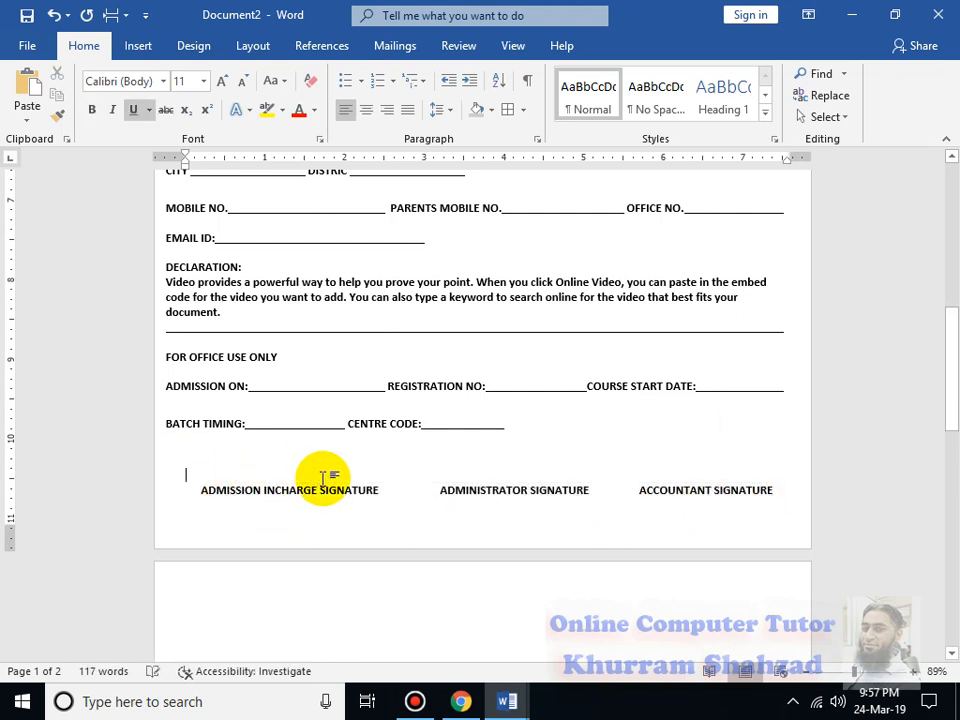
key(Tab)
key(Tab)
key(Tab)
key(Tab)
key(Tab)
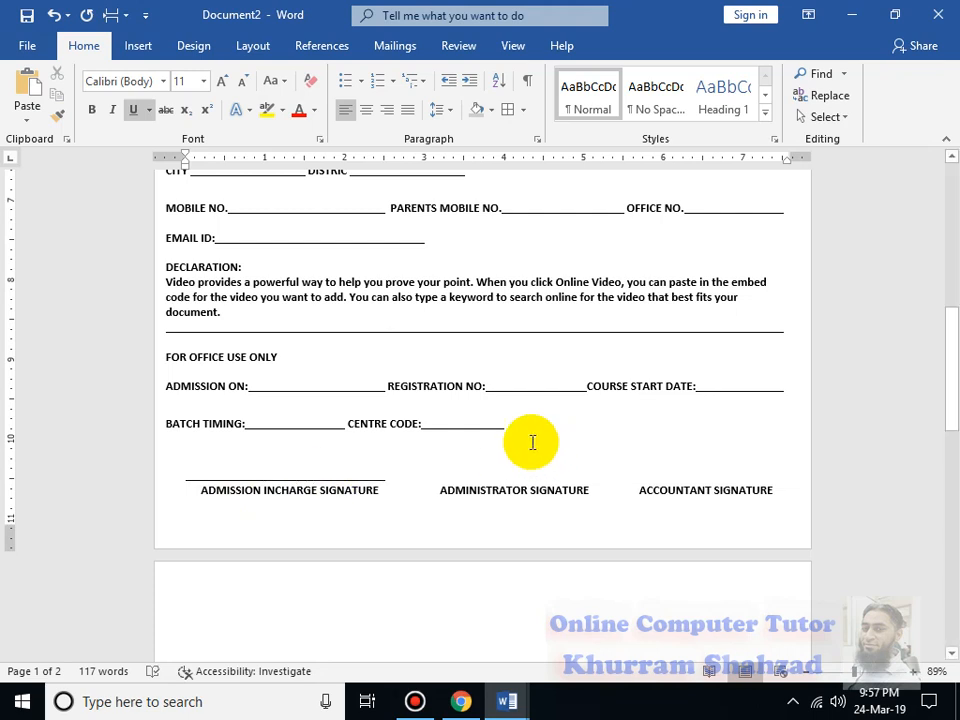
key(ctrl+u)
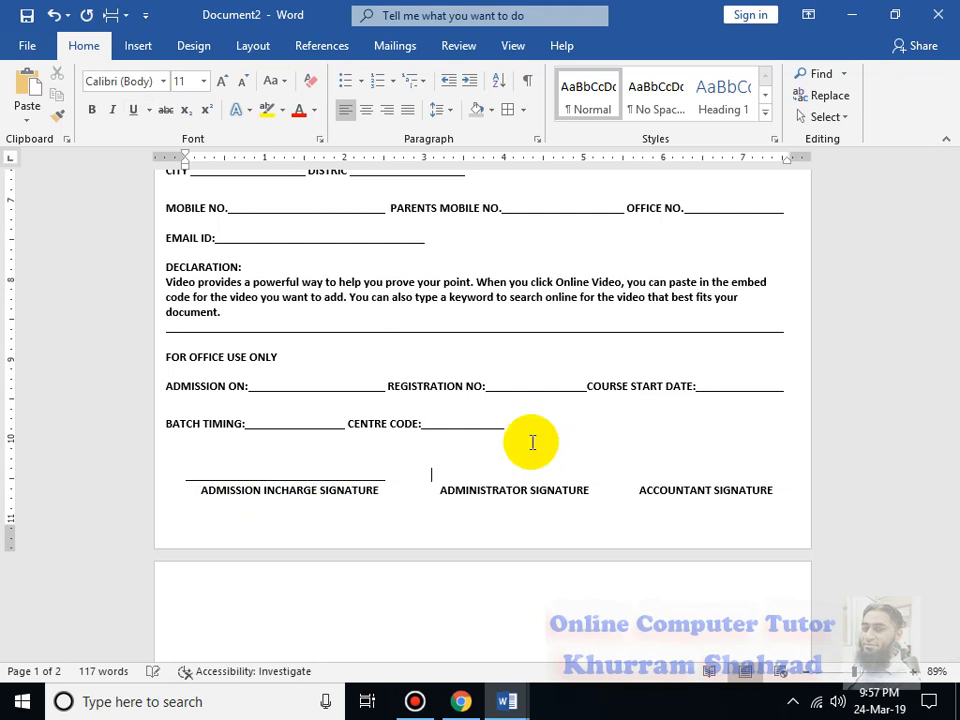
- Add an underlined blank above ADMINISTRATOR SIGNATURE on the same line
key(ctrl+u)
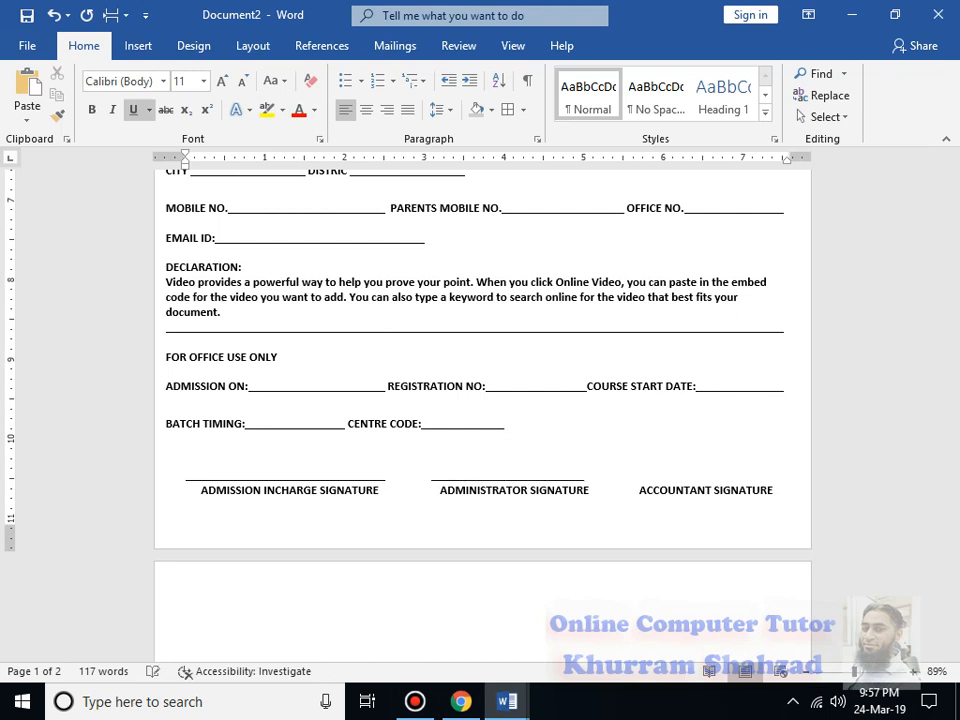
key(BackSpace)
key(BackSpace)
key(BackSpace)
key(BackSpace)
key(BackSpace)
key(BackSpace)
key(BackSpace)
key(BackSpace)
key(BackSpace)
key(BackSpace)
key(BackSpace)
key(ctrl+u)
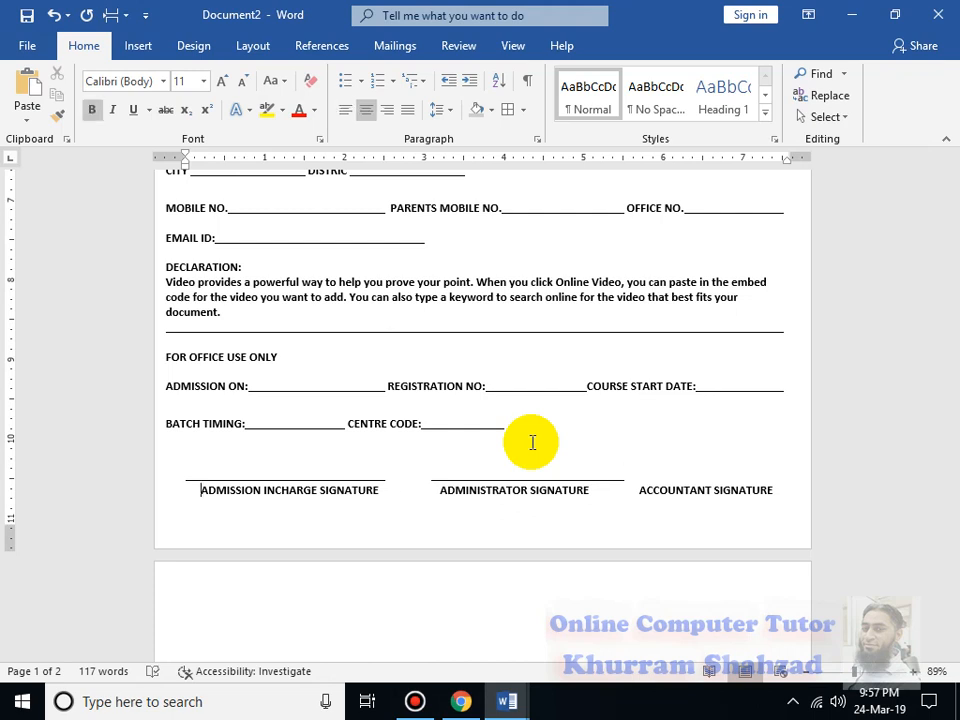
- Shorten the underlined blank above ADMINISTRATOR SIGNATURE so it ends level with the end of its label
key(ctrl+u)
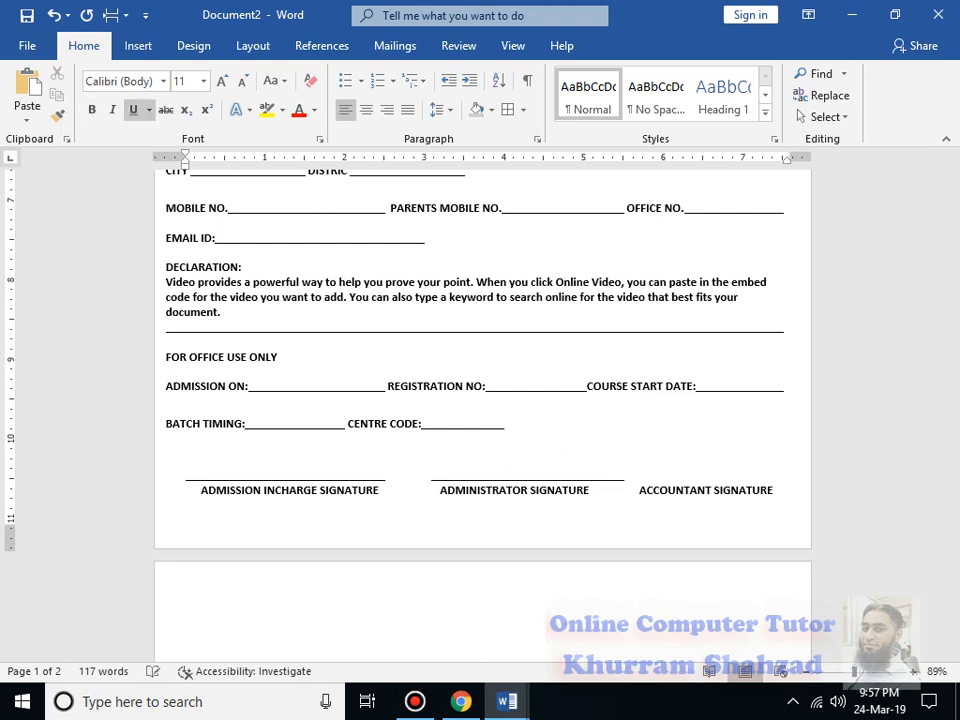
key(ctrl+u)
key(BackSpace)
key(BackSpace)
key(BackSpace)
key(BackSpace)
key(BackSpace)
key(BackSpace)
key(BackSpace)
key(BackSpace)
key(BackSpace)
key(BackSpace)
key(BackSpace)
key(BackSpace)
key(BackSpace)
key(BackSpace)
key(BackSpace)
key(BackSpace)
key(BackSpace)
key(BackSpace)
key(BackSpace)
key(BackSpace)
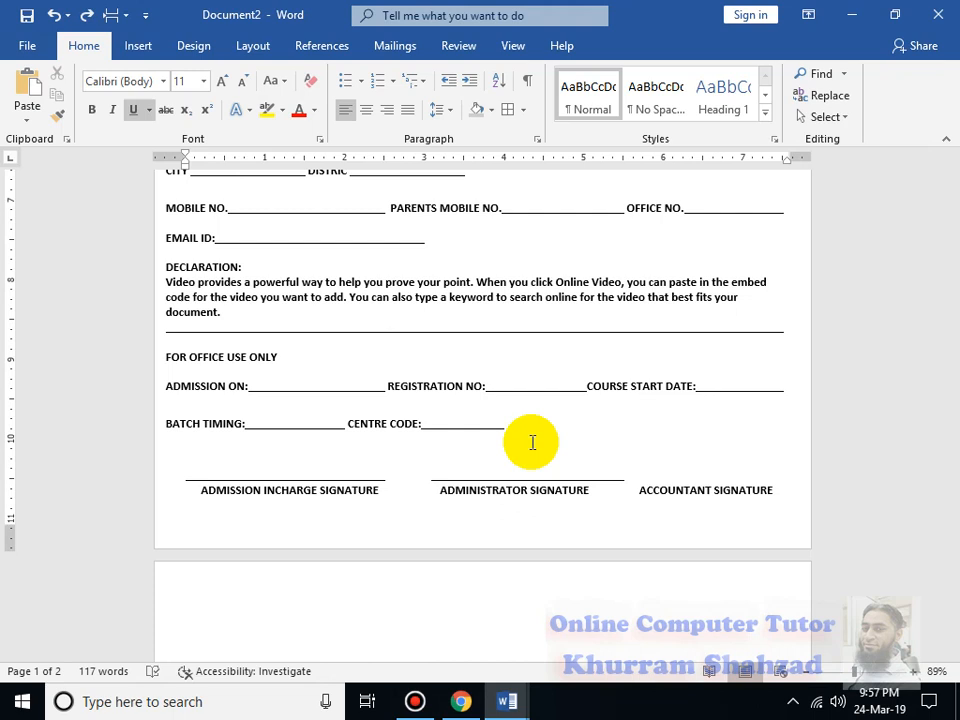
key(BackSpace)
key(BackSpace)
key(BackSpace)
key(BackSpace)
key(BackSpace)
key(BackSpace)
key(BackSpace)
key(BackSpace)
key(BackSpace)
key(BackSpace)
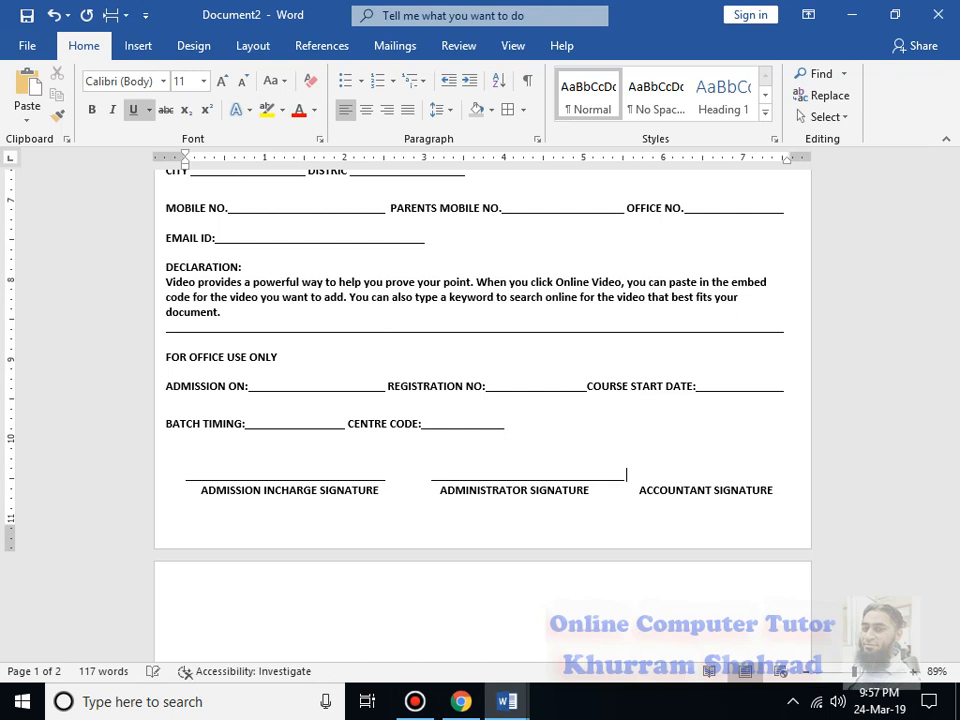
key(BackSpace)
key(BackSpace)
key(BackSpace)
key(BackSpace)
key(BackSpace)
key(BackSpace)
key(BackSpace)
key(BackSpace)
key(BackSpace)
key(BackSpace)
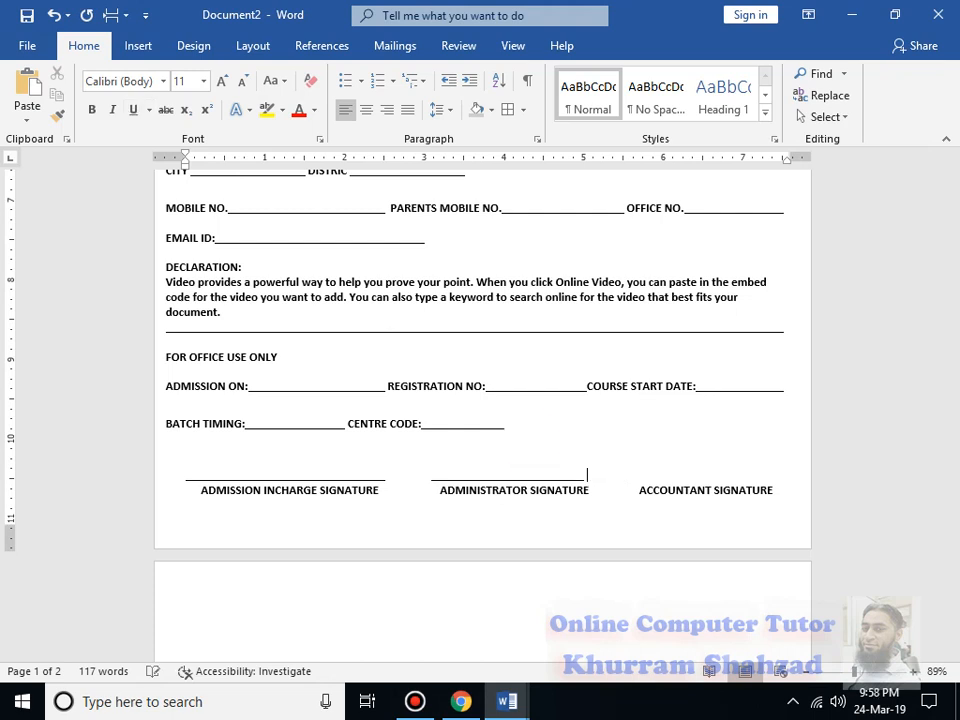
- Add a separate underlined blank above ACCOUNTANT SIGNATURE, reaching the end of the line
key(ctrl+u)
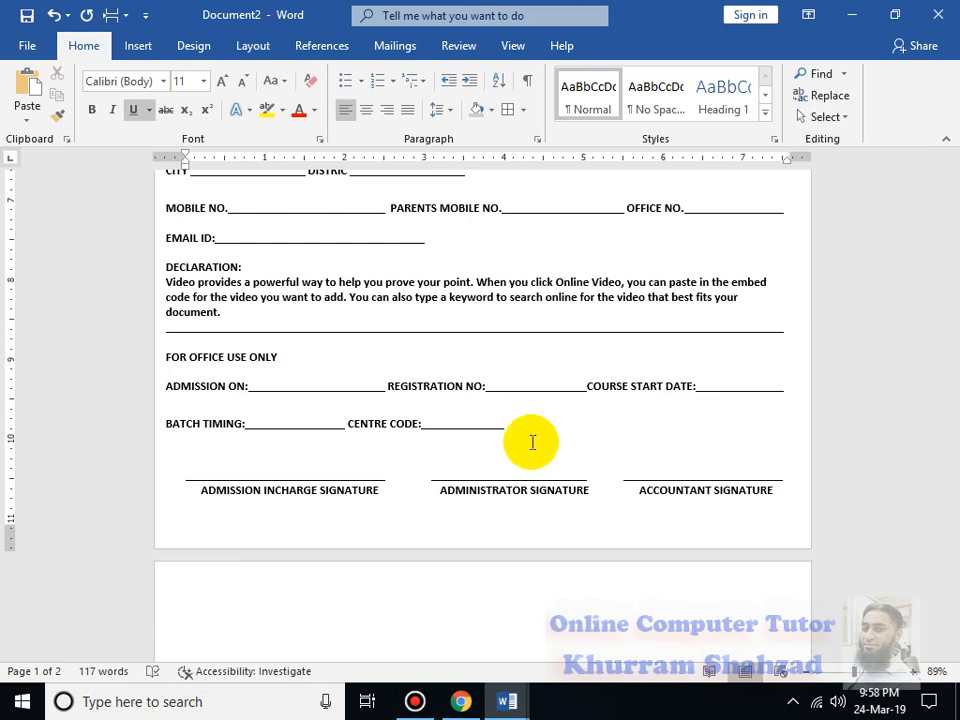
key(ctrl+s)
key(Escape)
- Try to remove the blank second page by deleting the empty lines after the signature labels
click(383, 576)
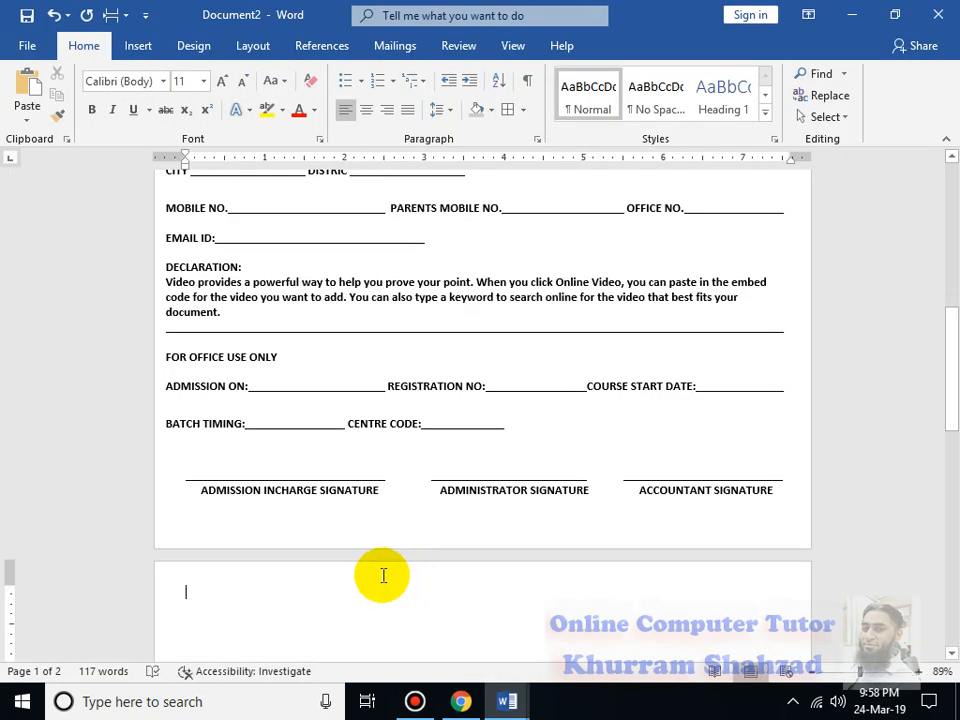
key(BackSpace)
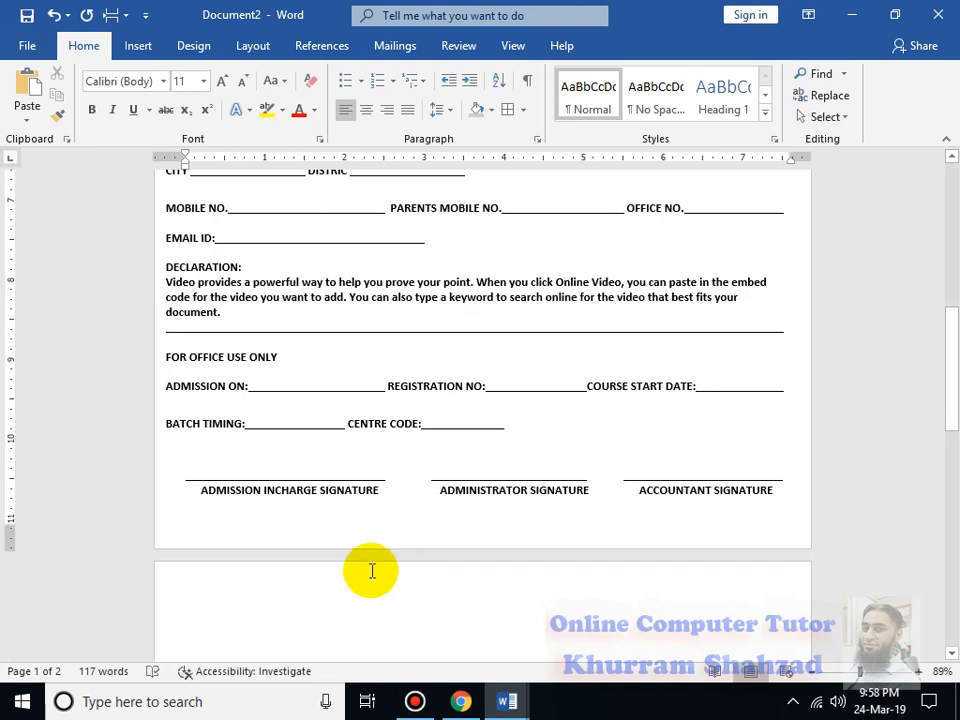
click(266, 575)
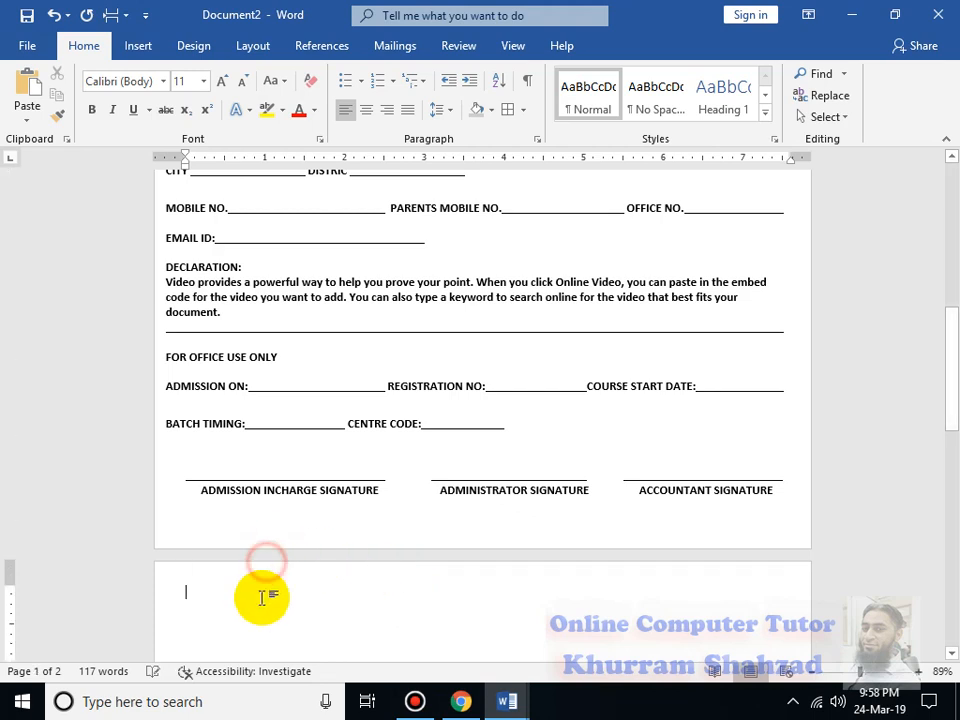
key(BackSpace)
scroll(388, 600, down, 5)
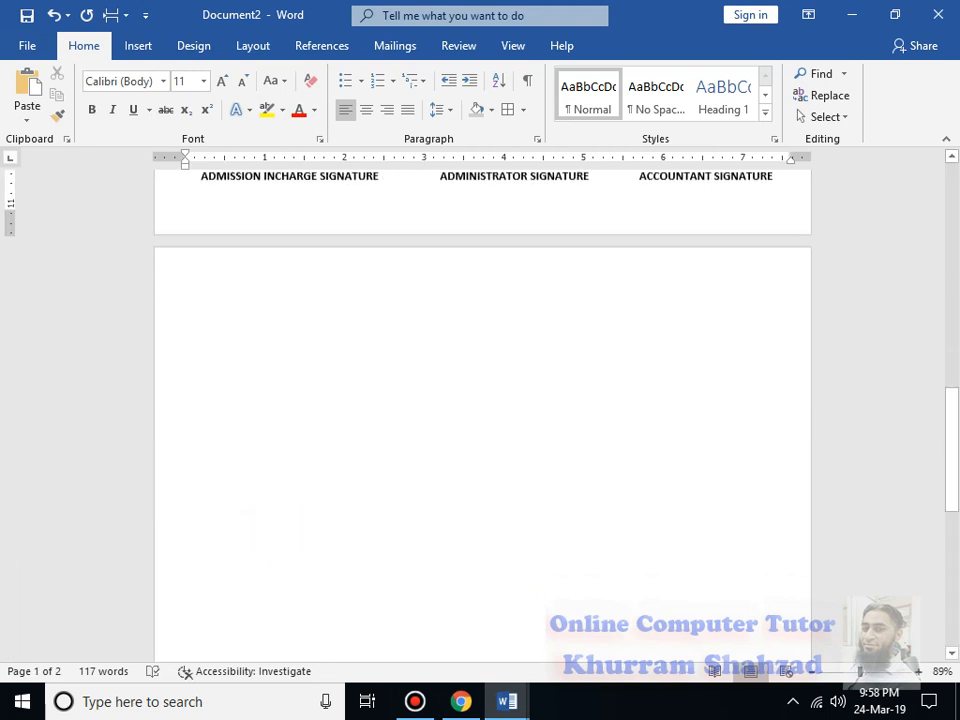
click(392, 628)
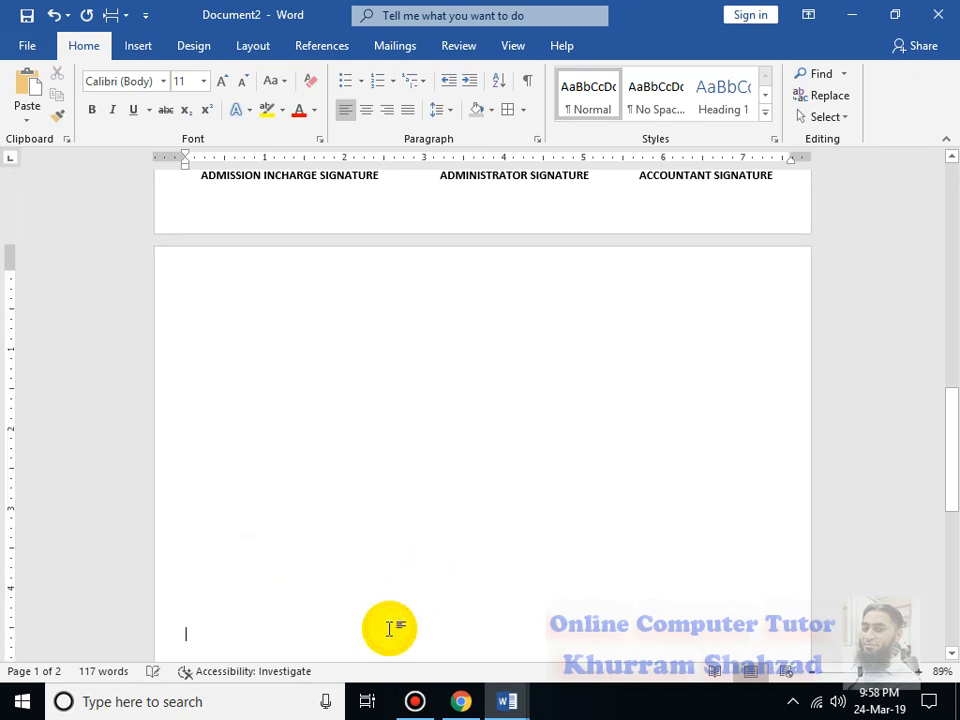
click(789, 178)
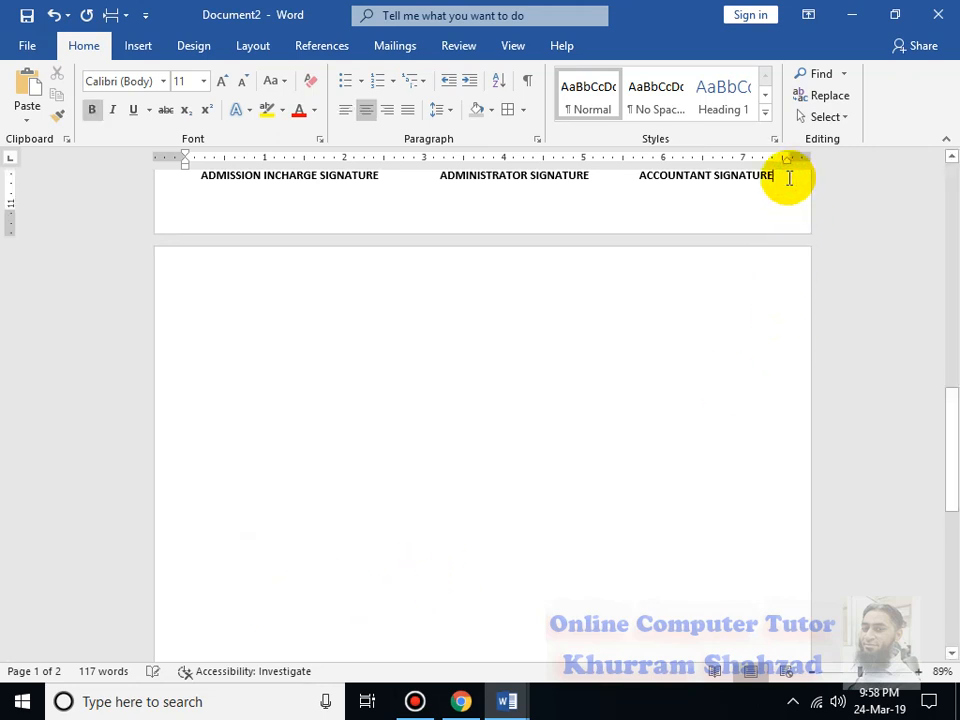
click(760, 275)
key(BackSpace)
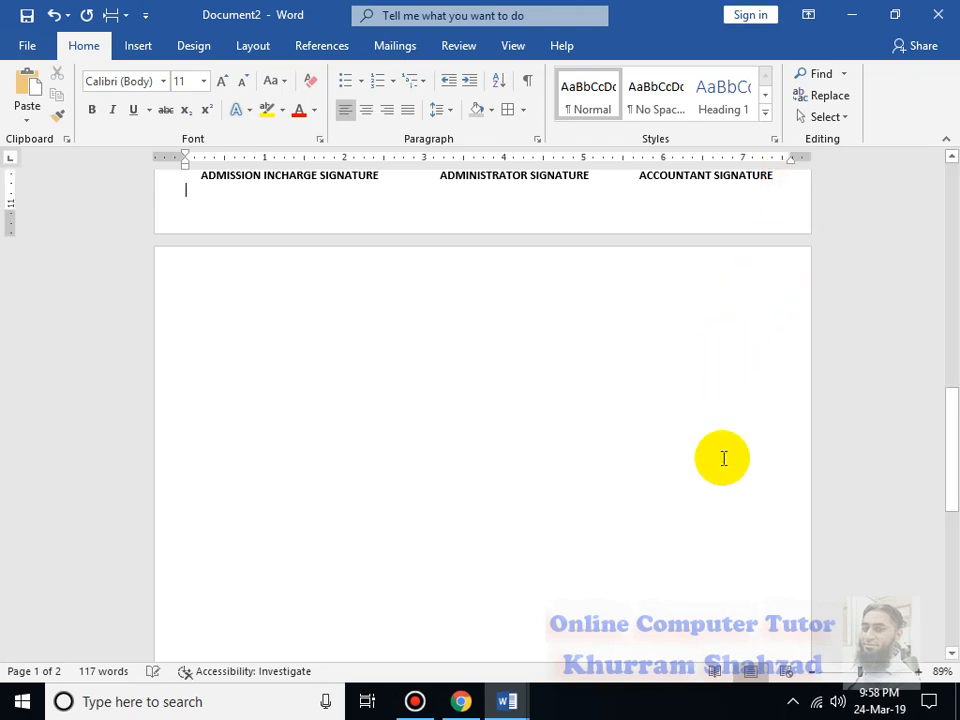
- Reduce the zoom to 68% and review the whole form from the header to the signature lines
scroll(729, 476, up, 15)
scroll(760, 546, up, 1)
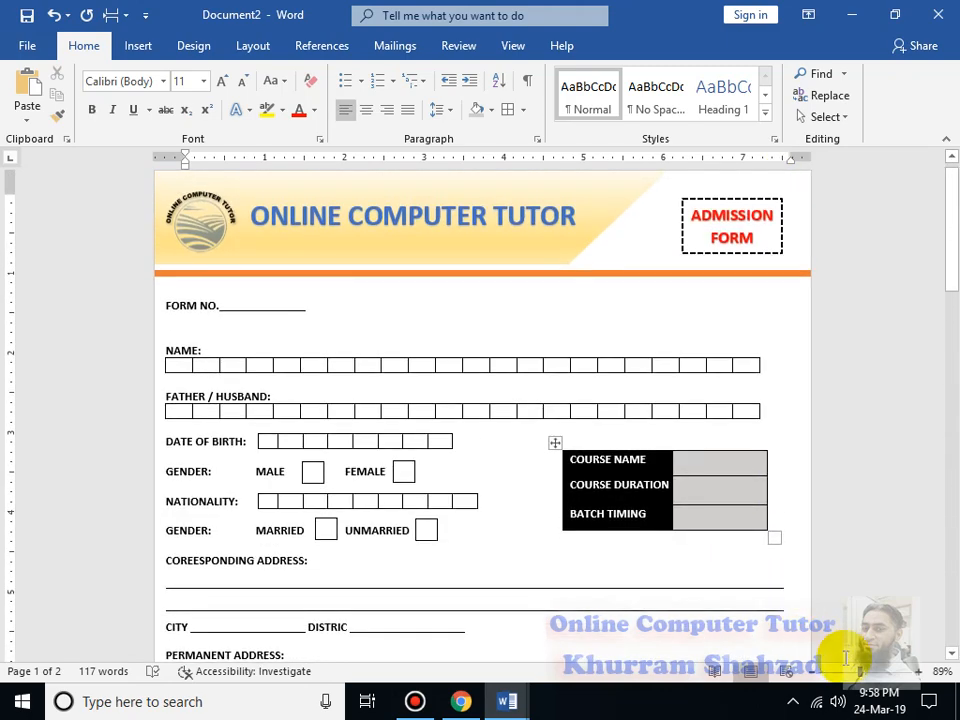
drag(860, 672, 851, 671)
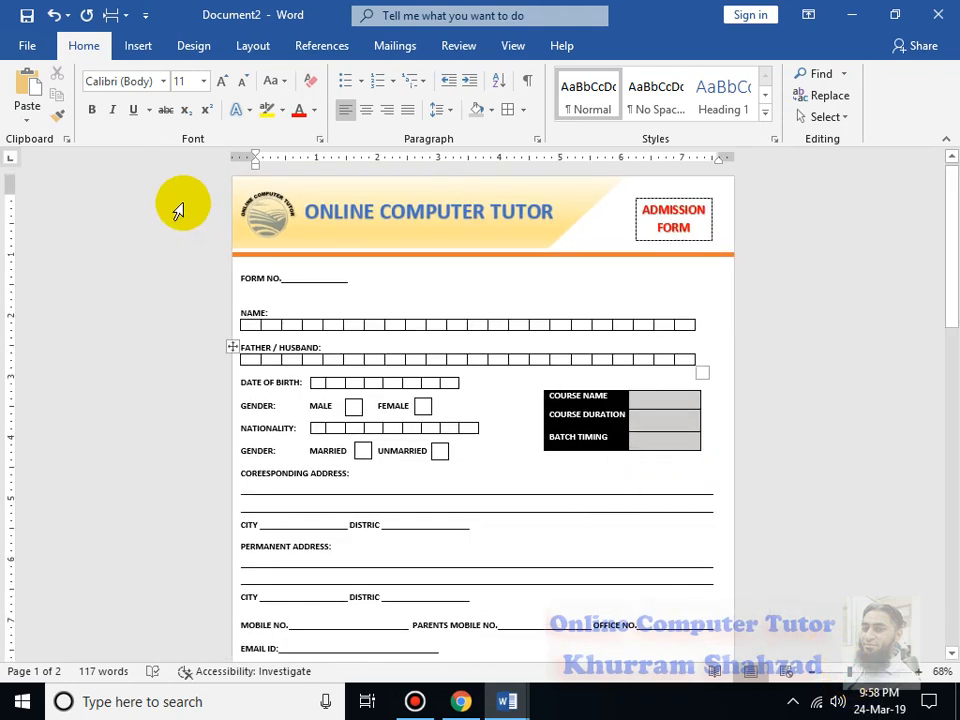
scroll(675, 380, down, 1)
scroll(662, 528, down, 8)
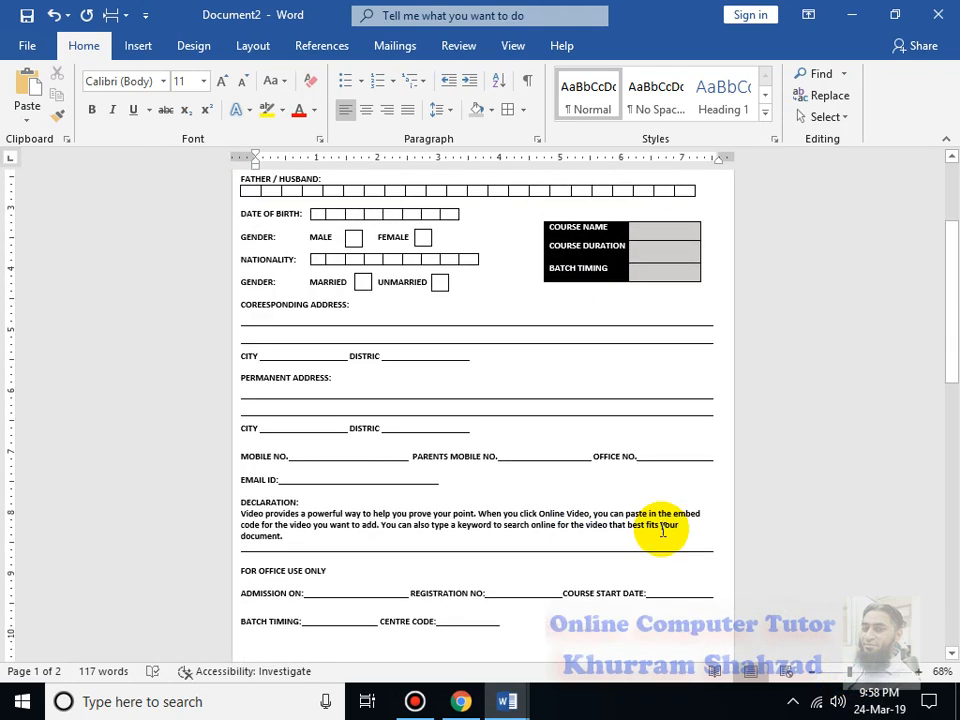
scroll(662, 530, up, 8)
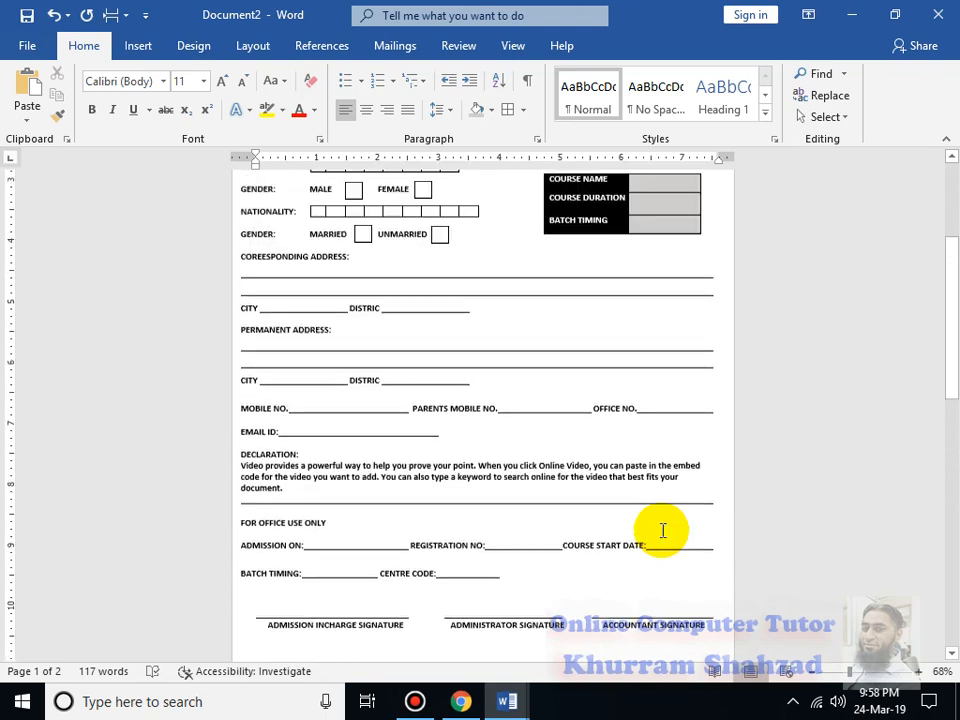
scroll(655, 529, up, 2)
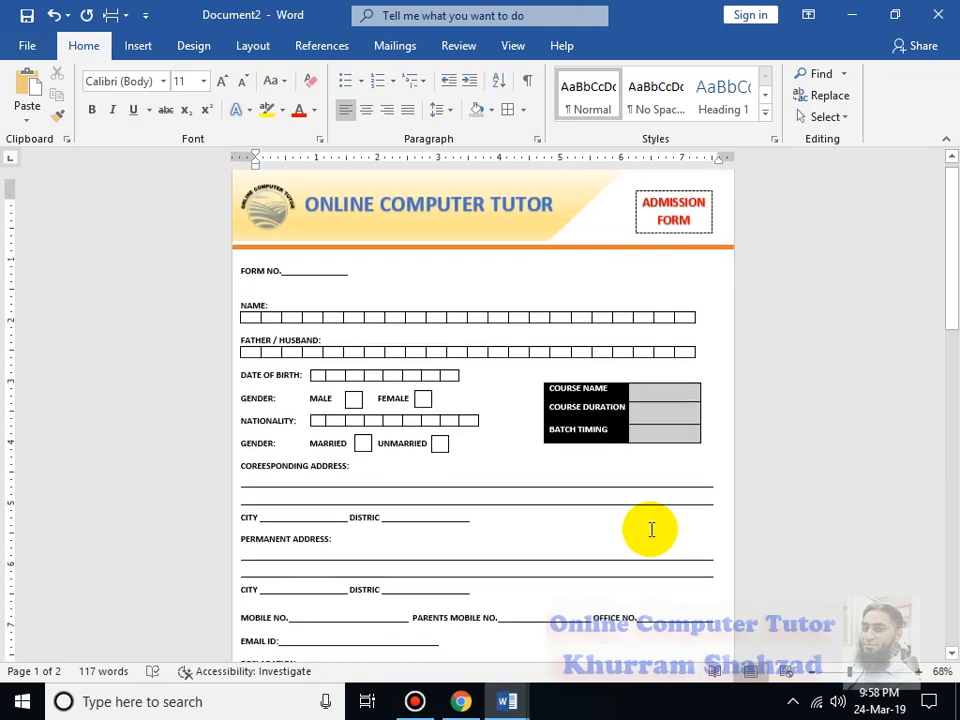